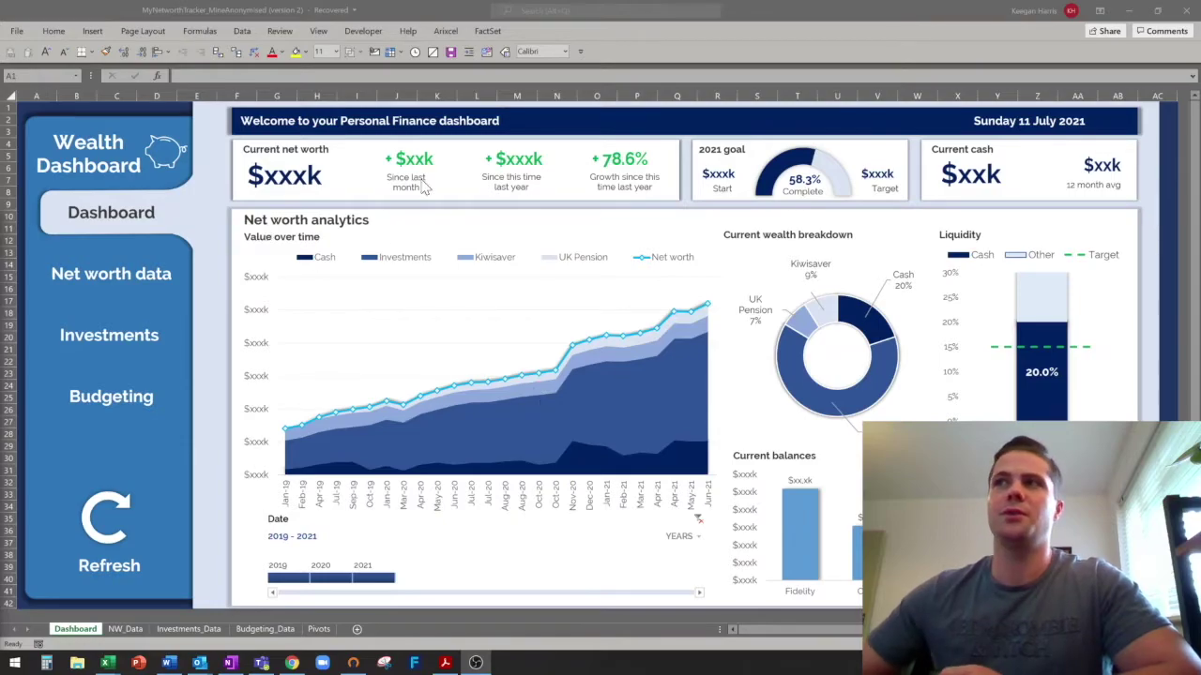
Open the net worth data page and review the recorded dates and category columns.
left_click(119, 284)
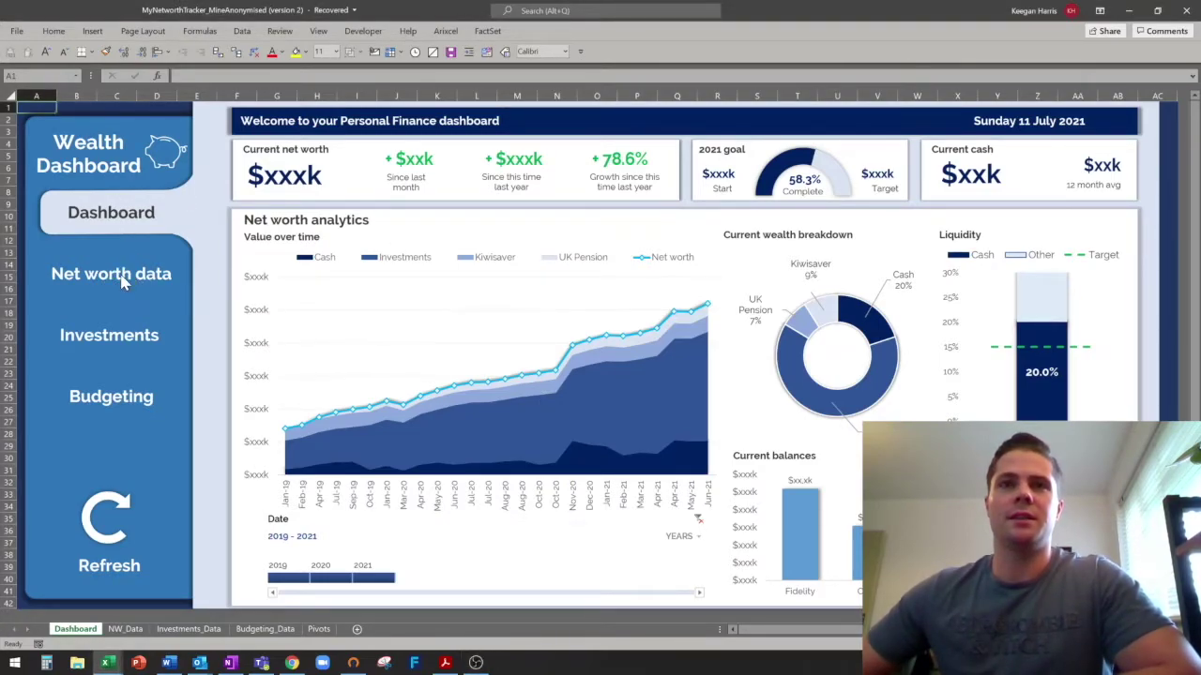
left_click(121, 283)
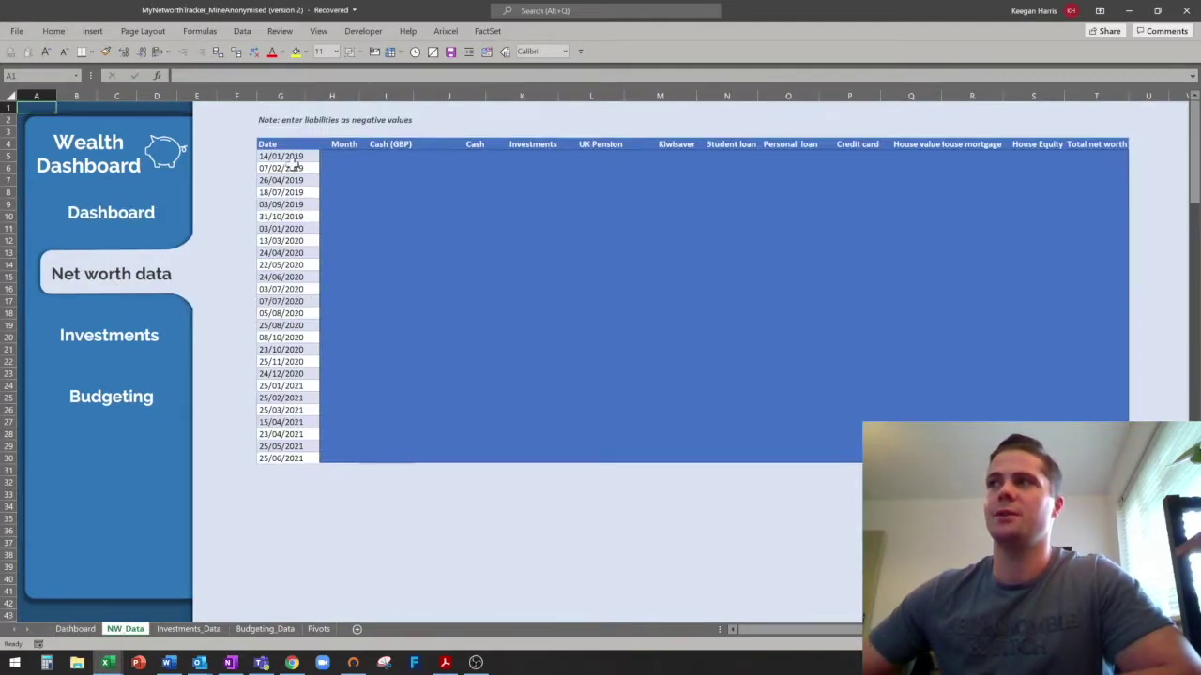
left_click_drag(279, 155, 297, 459)
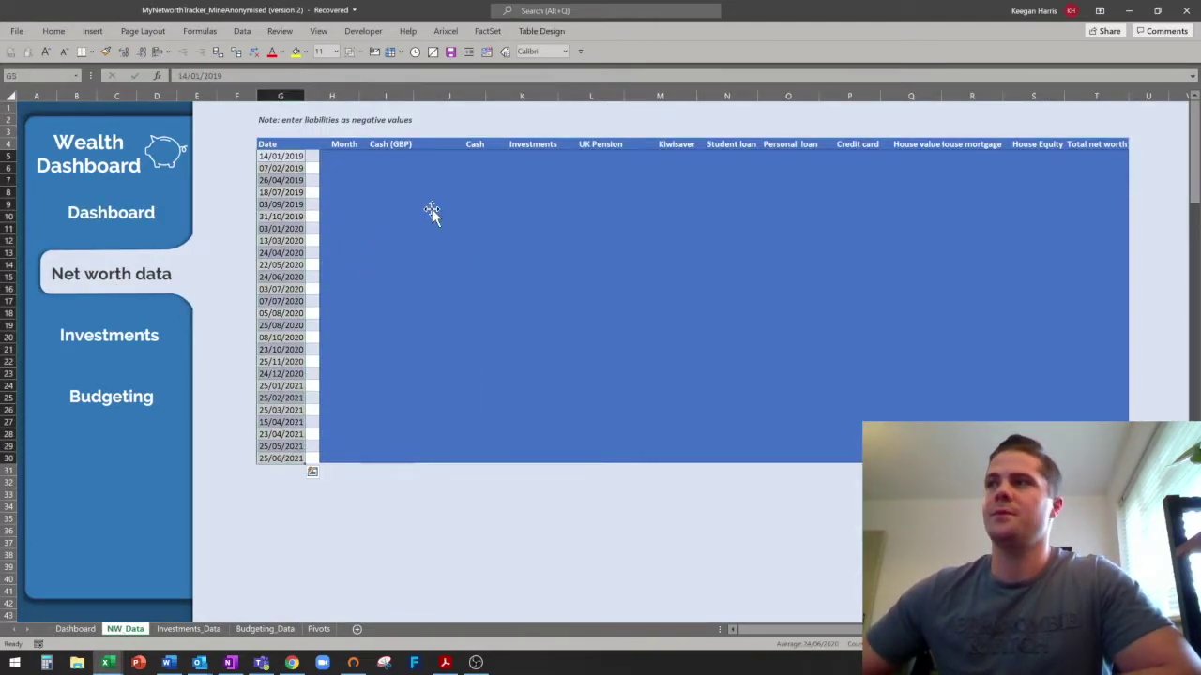
left_click(560, 304)
left_click_drag(570, 296, 569, 292)
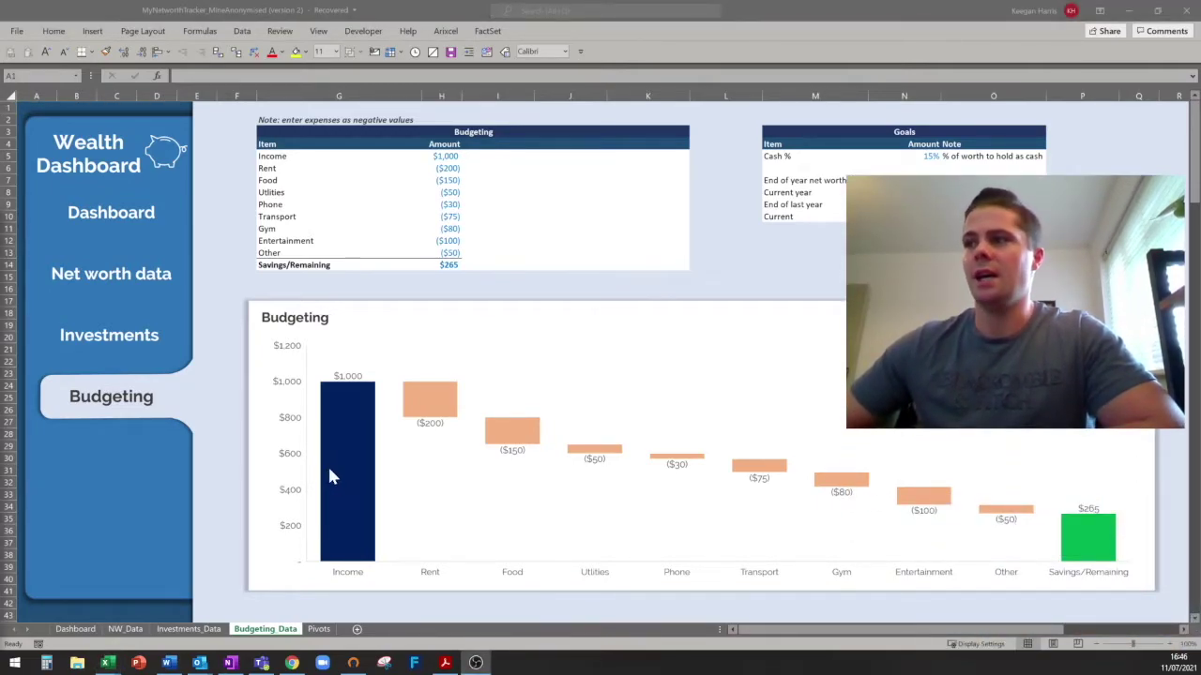
Examine the budgeting waterfall from income to remaining savings, and go back through the net worth data page to the dashboard.
mouse_move(356, 417)
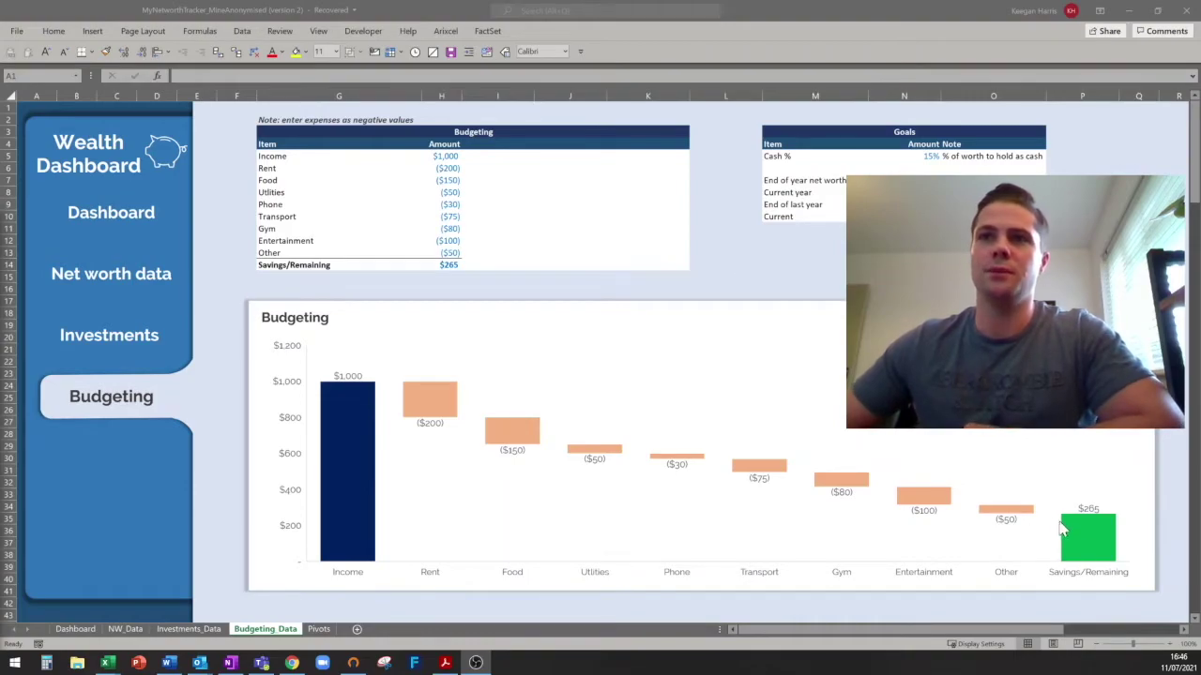
mouse_move(1083, 530)
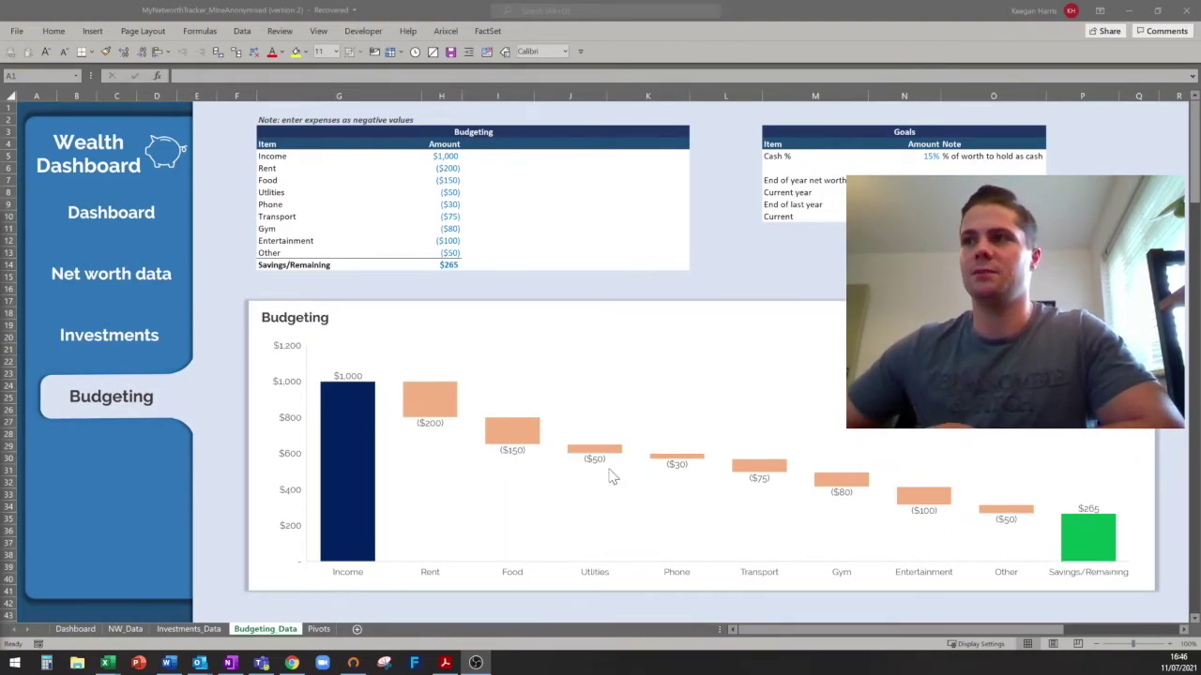
left_click(126, 276)
left_click(126, 277)
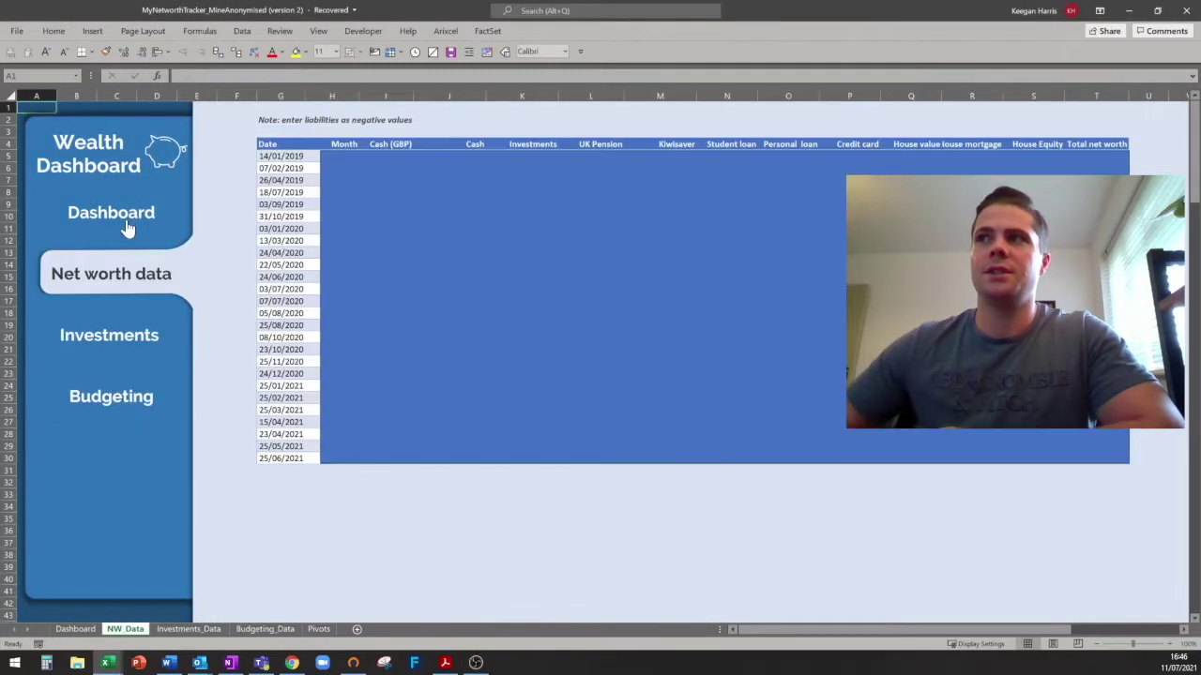
left_click(128, 229)
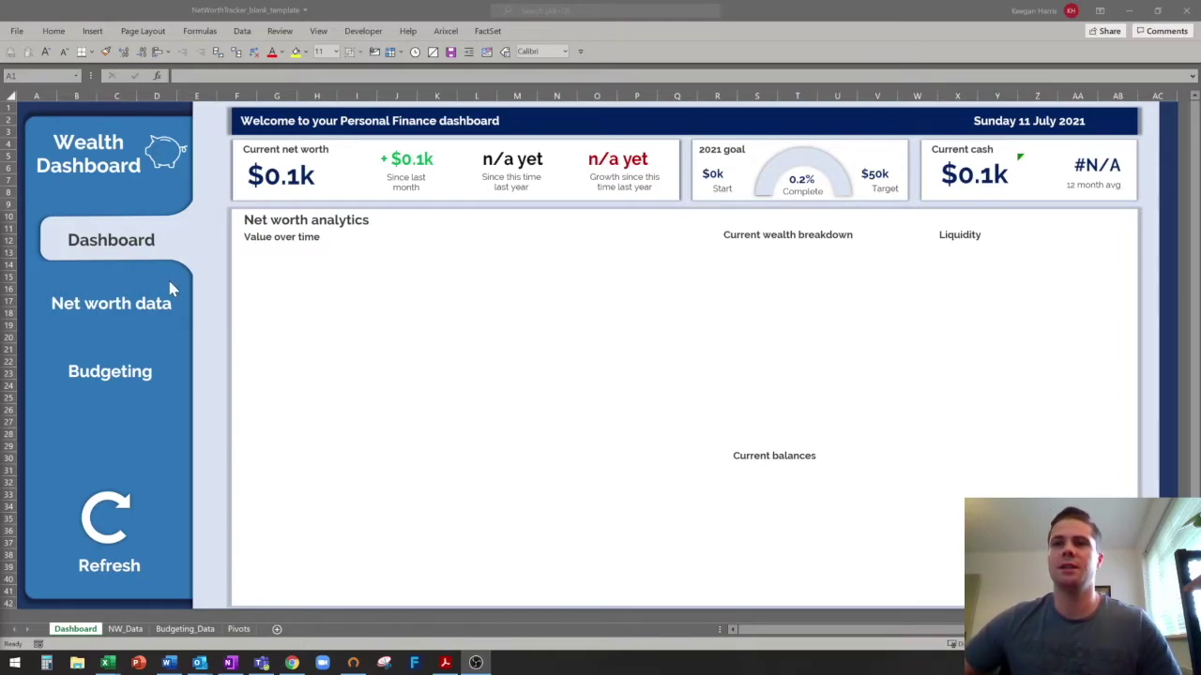
Open the blank template's net worth data page and enter 31/03/2019 in the first empty date row.
left_click(111, 309)
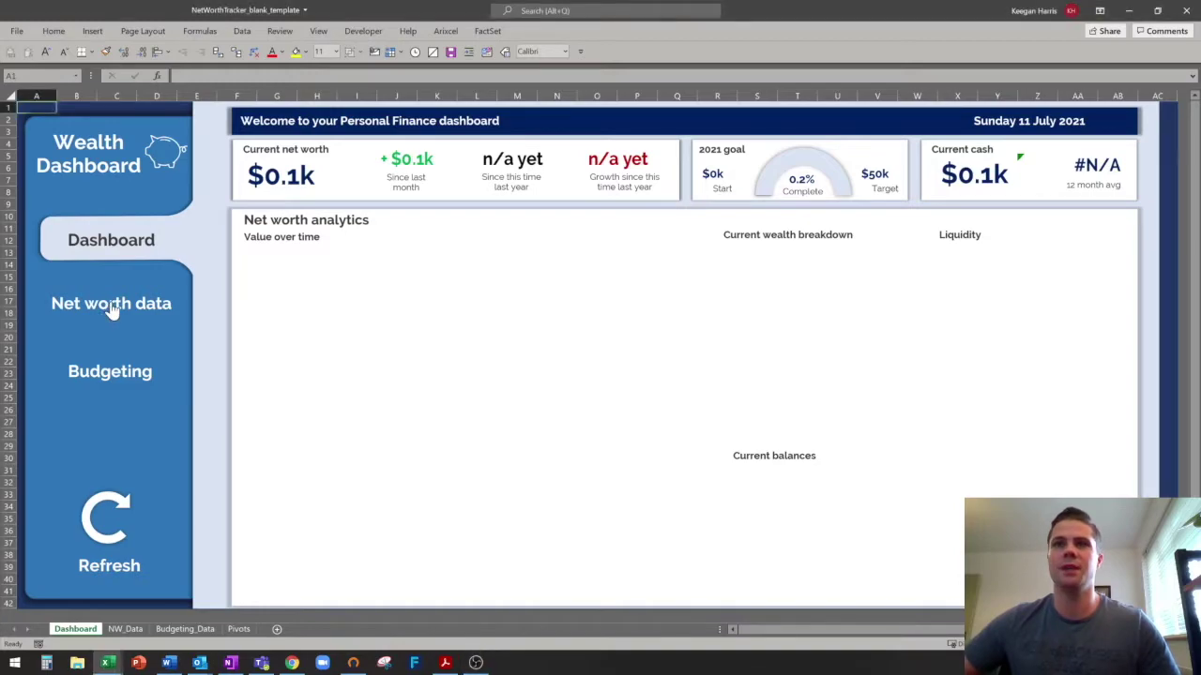
left_click(111, 308)
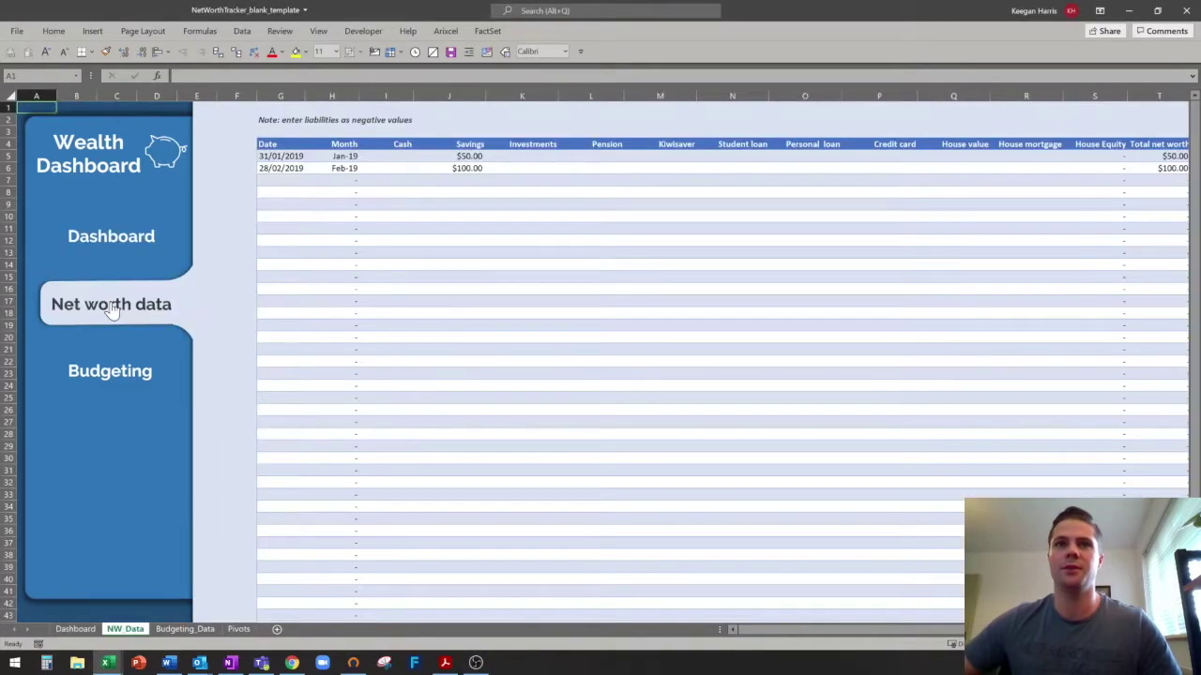
left_click(280, 157)
left_click_drag(280, 157, 289, 300)
left_click(282, 179)
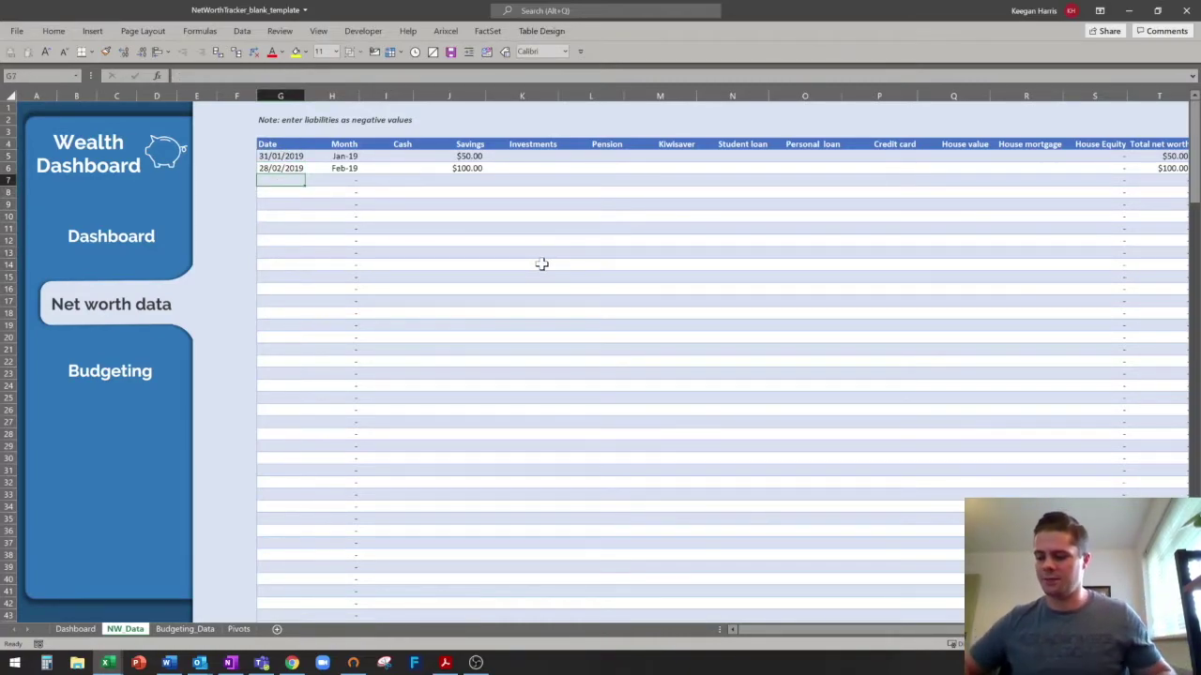
type("31/03/20419")
key("Return")
Review the asset and liability category headers of the table, from Cash through House mortgage.
key("Up")
key("Right")
key("Right")
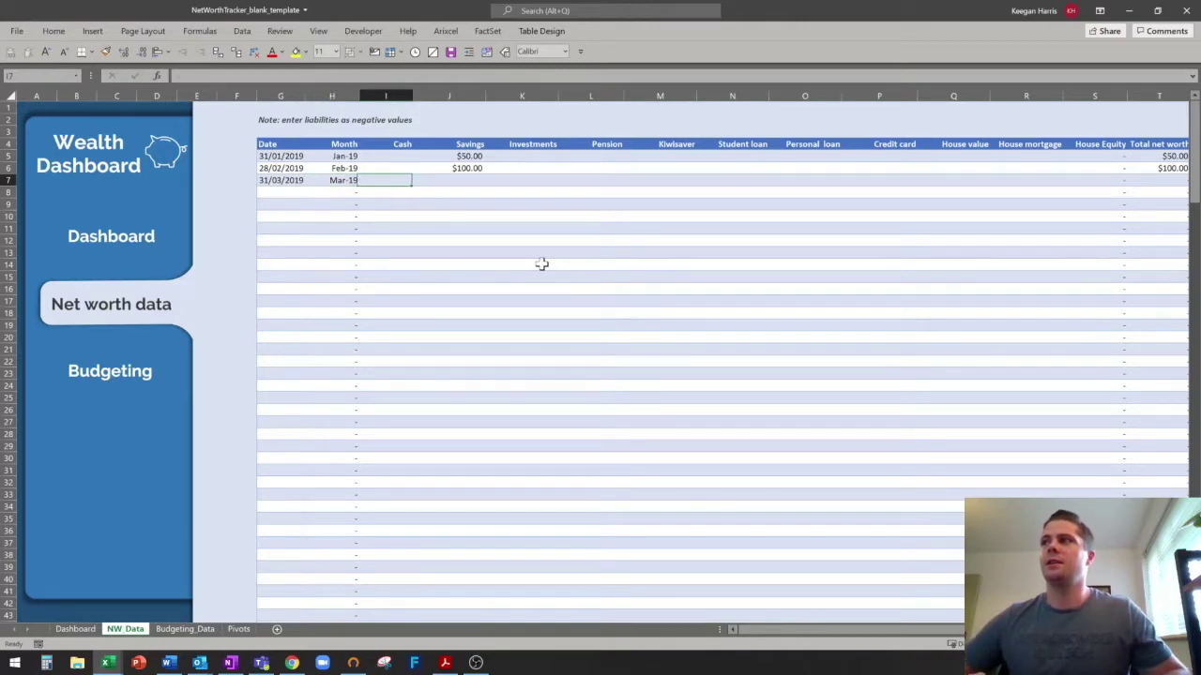
key("Right")
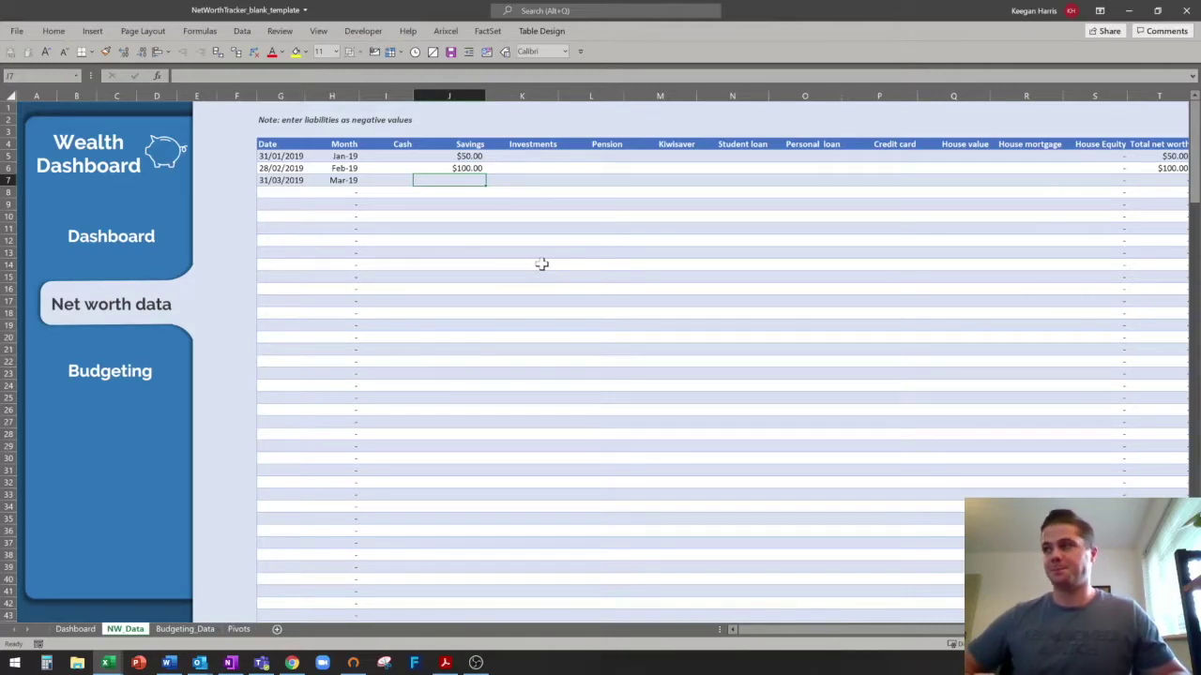
key("Up")
key("Up")
key("Left")
left_click_drag(399, 143, 1031, 144)
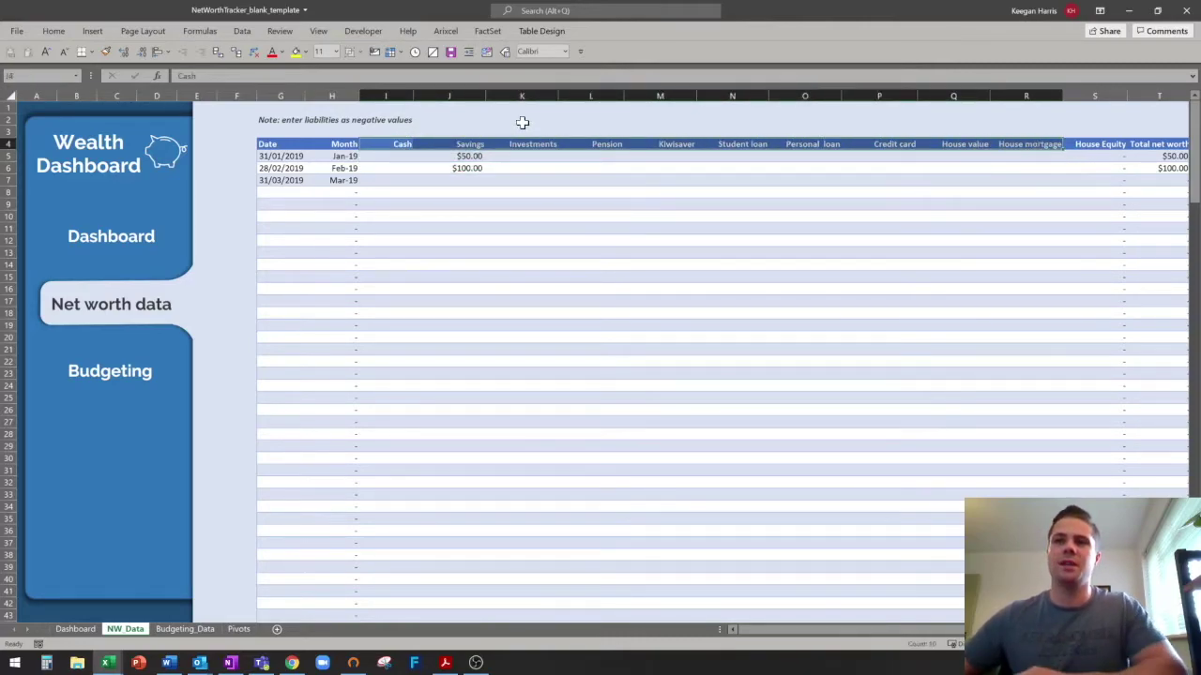
left_click(386, 158)
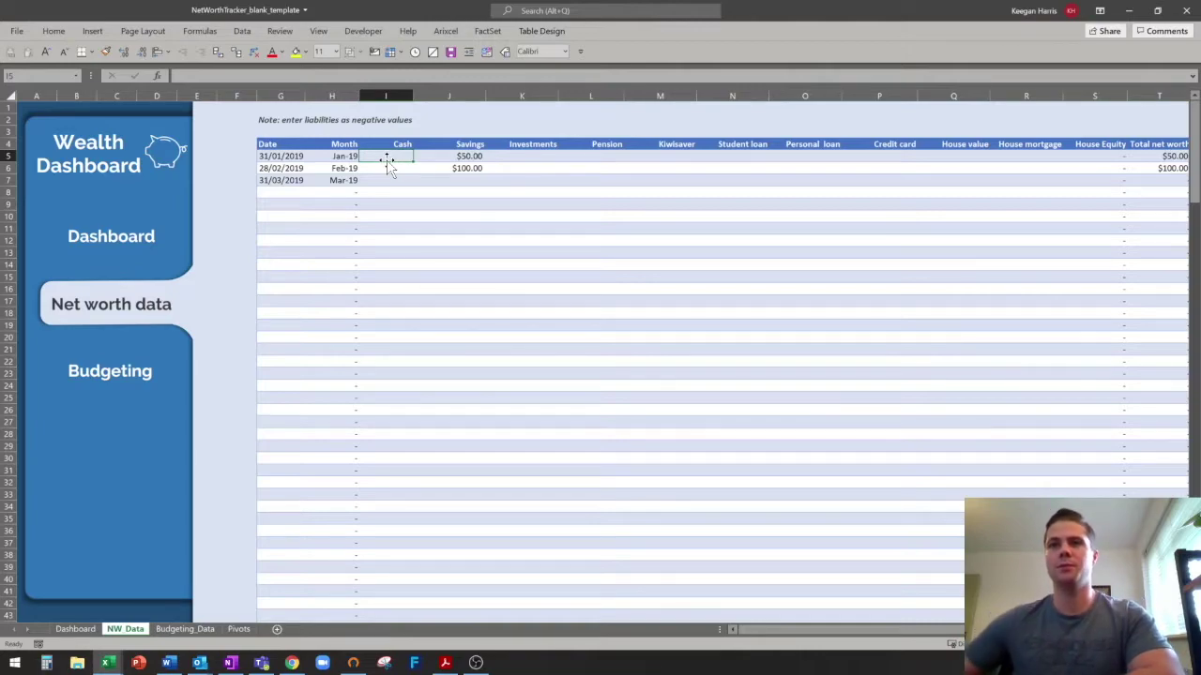
left_click(400, 143)
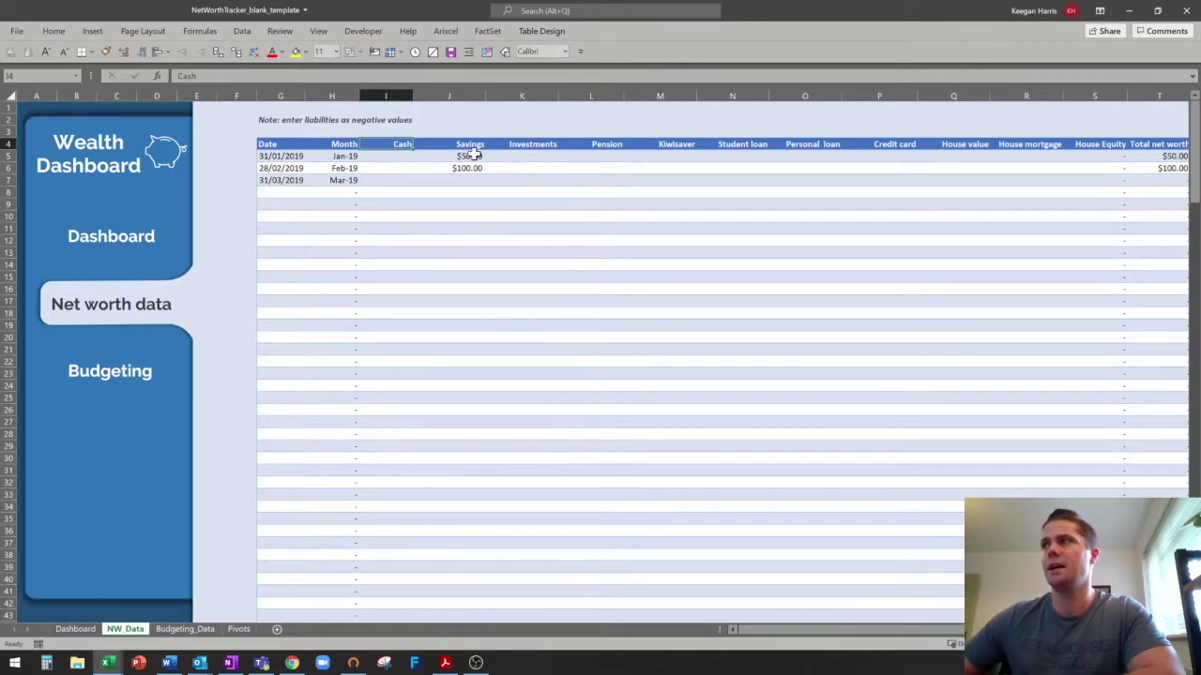
Rename the Savings header to Cash2 and delete the empty Cash column from the table.
left_click(450, 138)
left_click(464, 142)
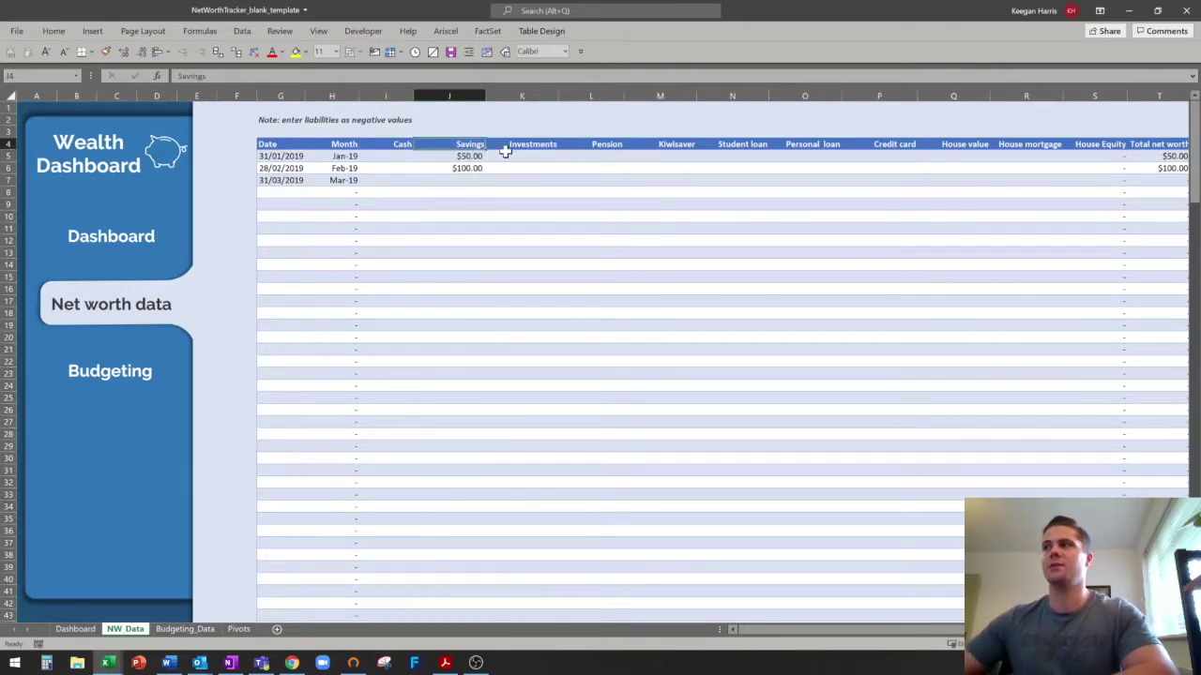
type("Cash2")
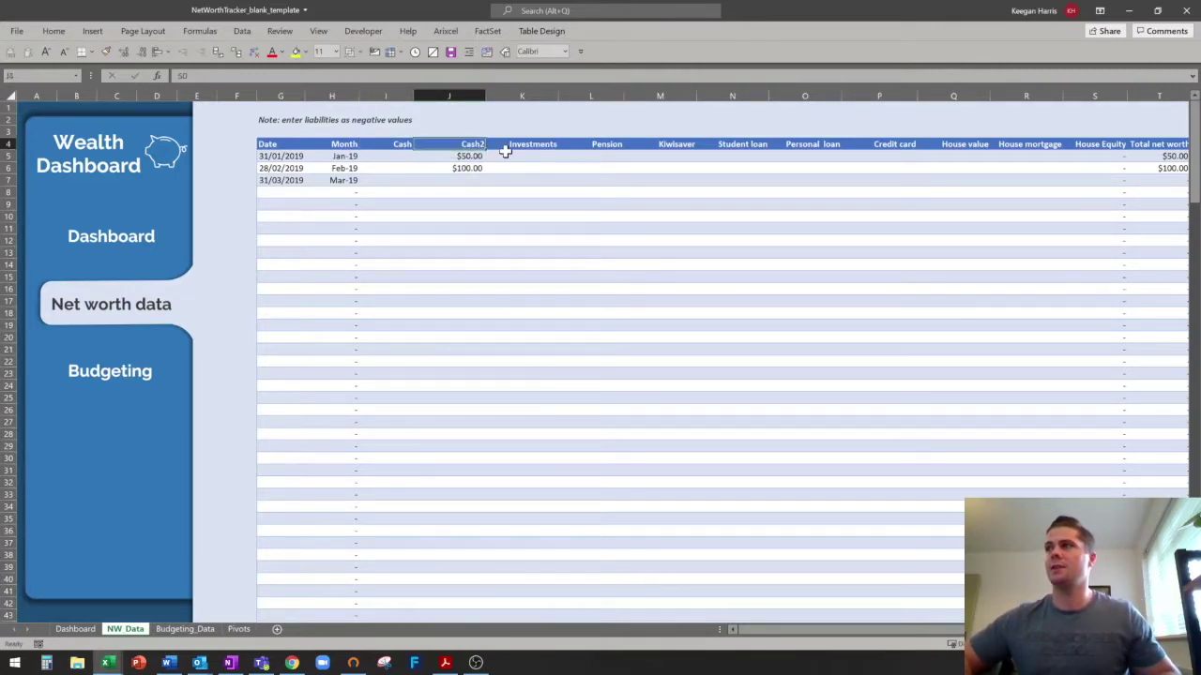
key("Left")
key("ctrl+shift+Down")
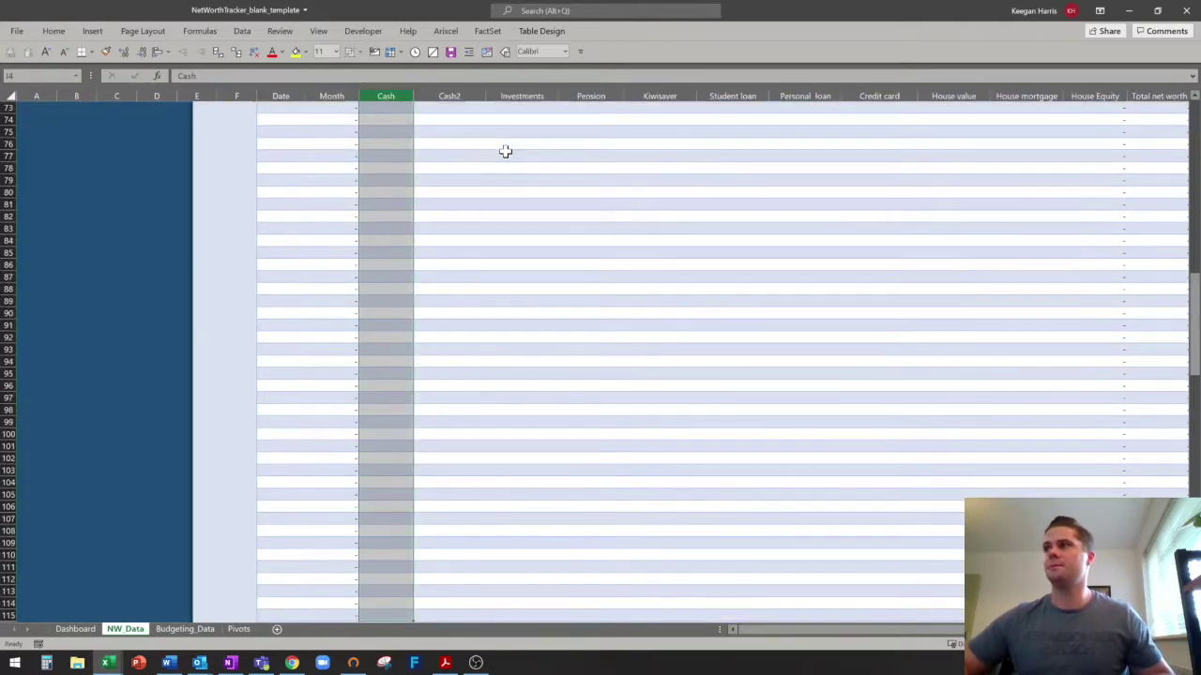
key("ctrl+shift+Up")
key("ctrl+minus")
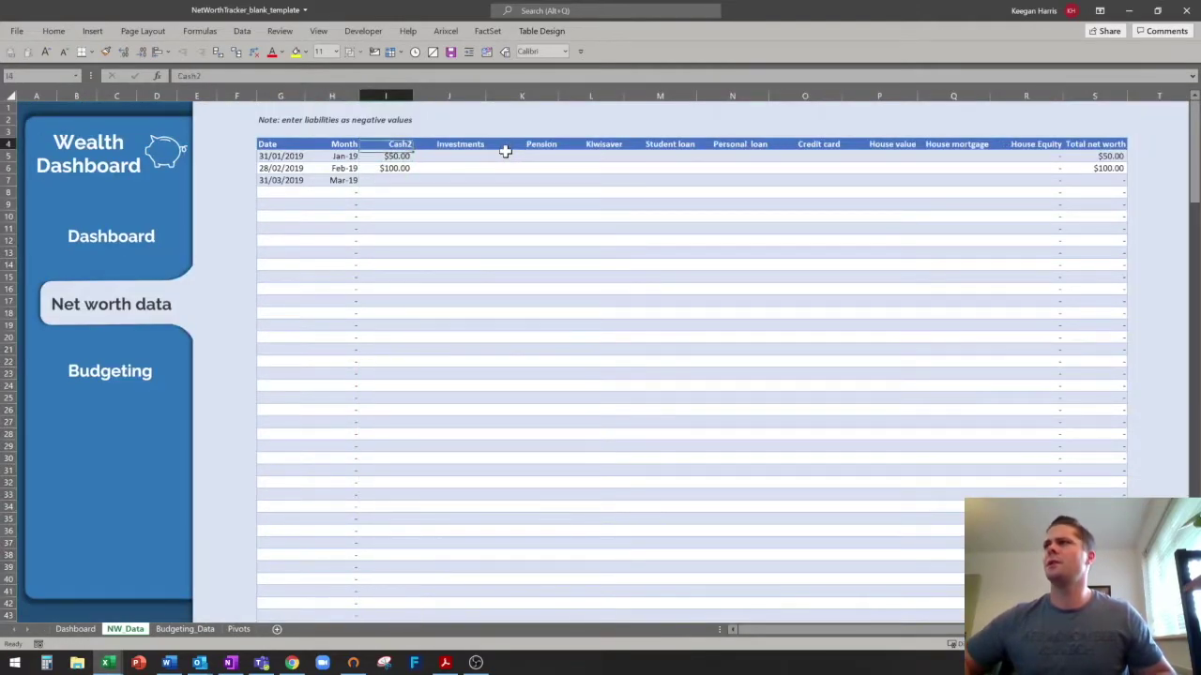
Rename the Cash2 column header to Cash.
type("Cash")
key("Return")
key("Up")
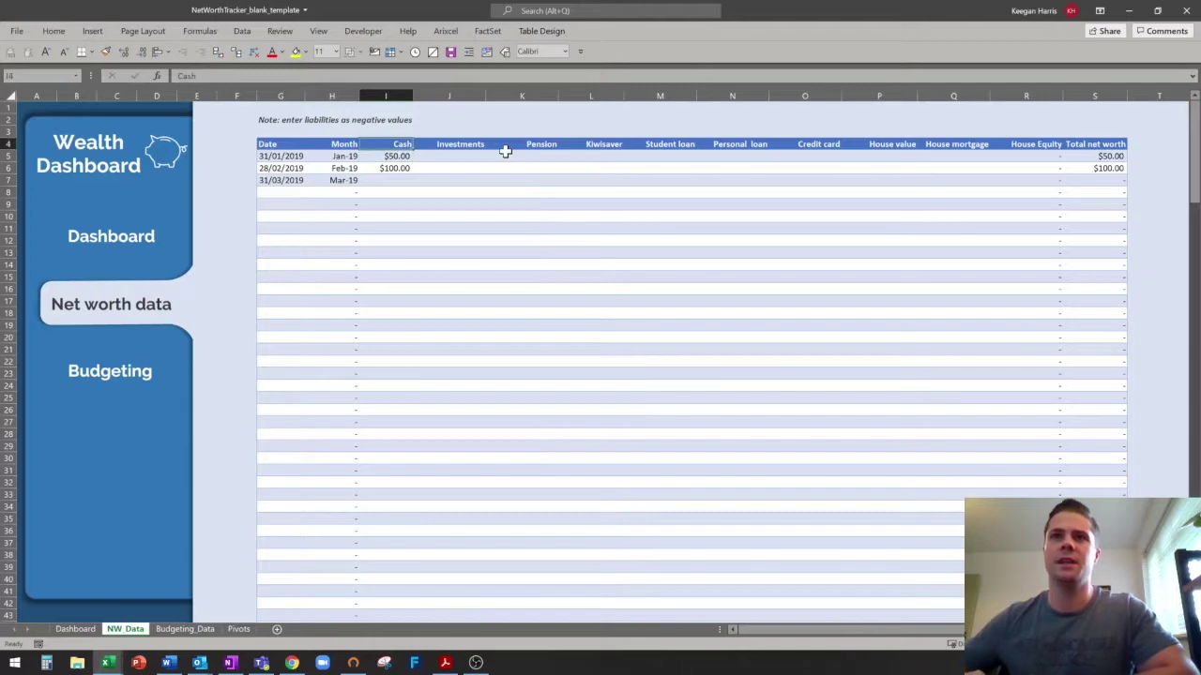
Enter the January 2019 student loan as a negative value of -1000.
key("Right")
key("Down")
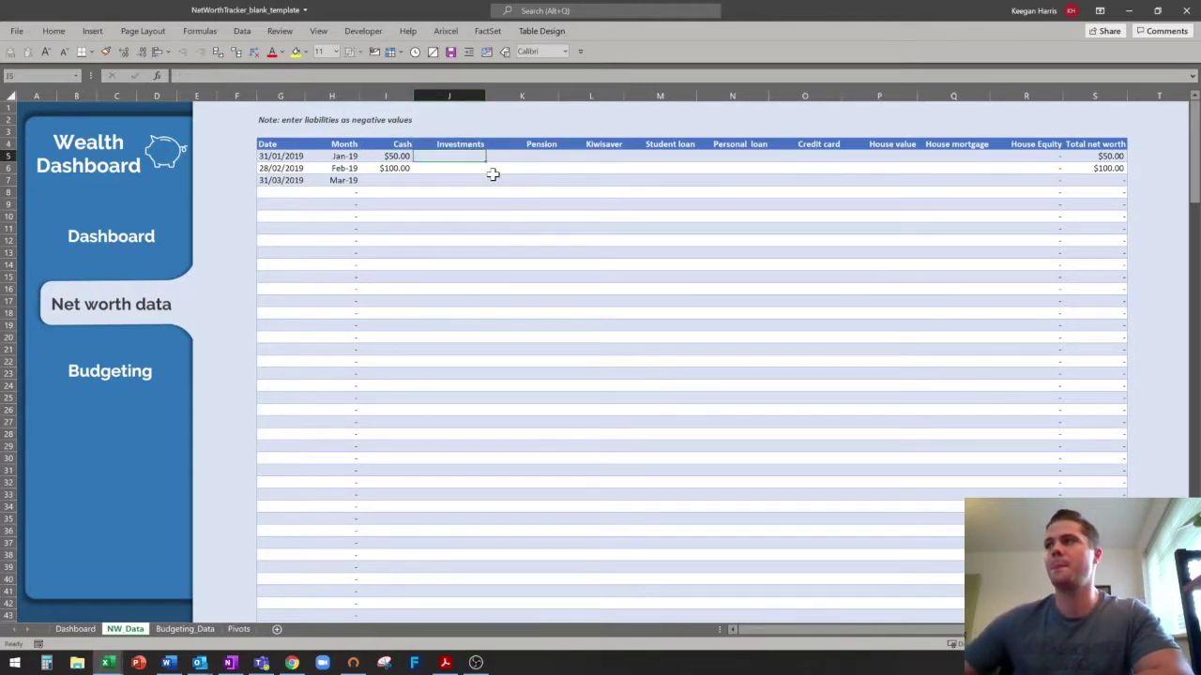
key("Right")
left_click(536, 144)
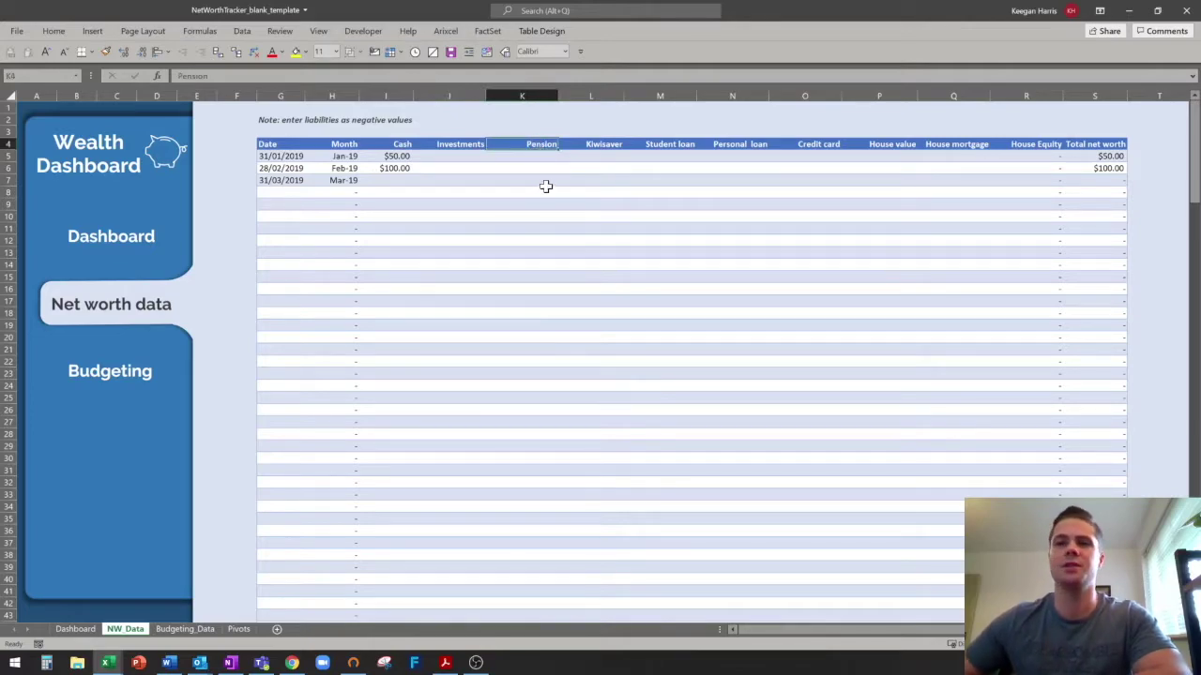
key("Right")
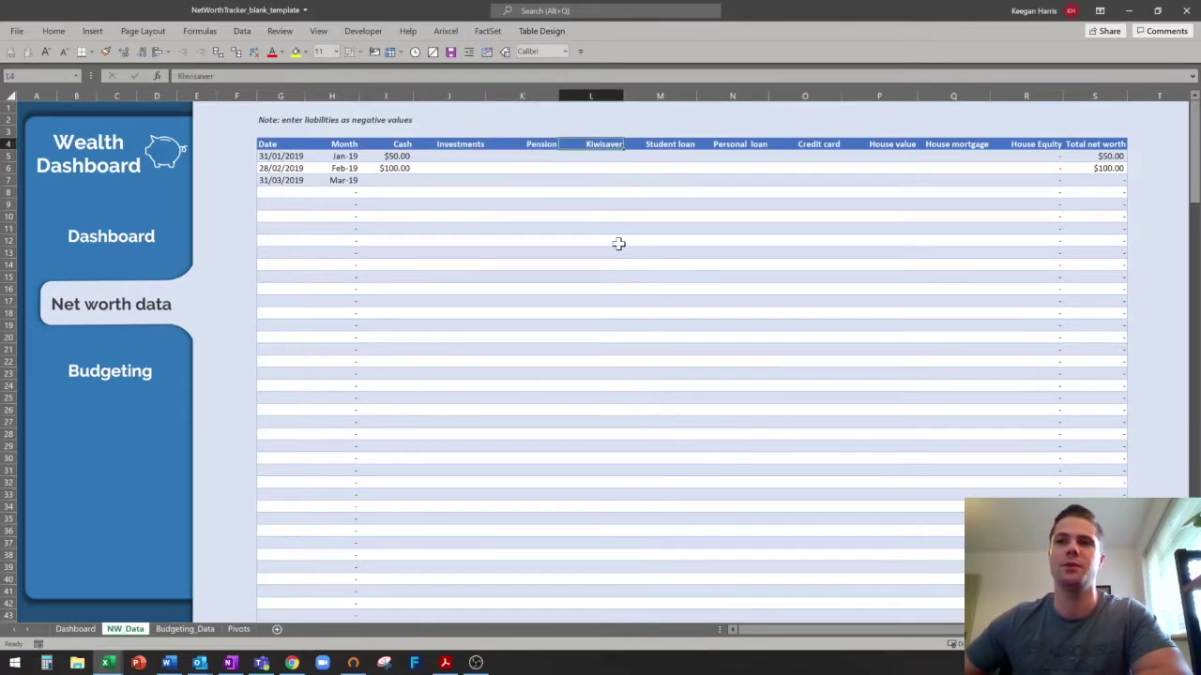
key("Right")
left_click(670, 159)
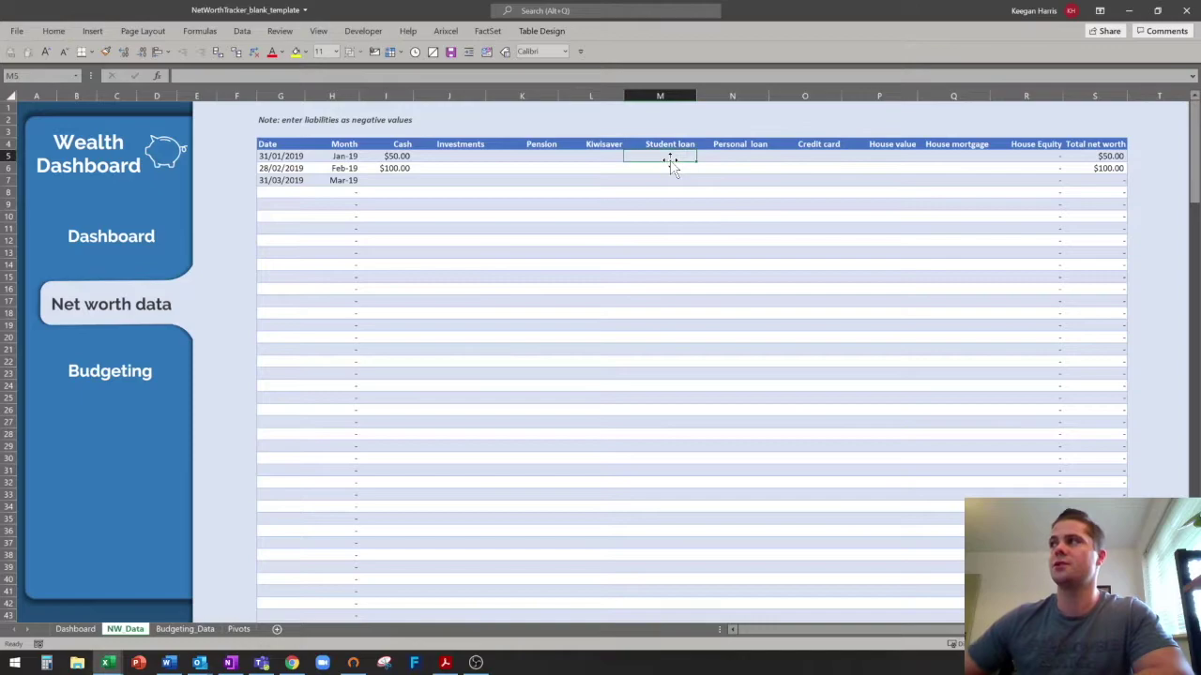
type("-1000")
key("Return")
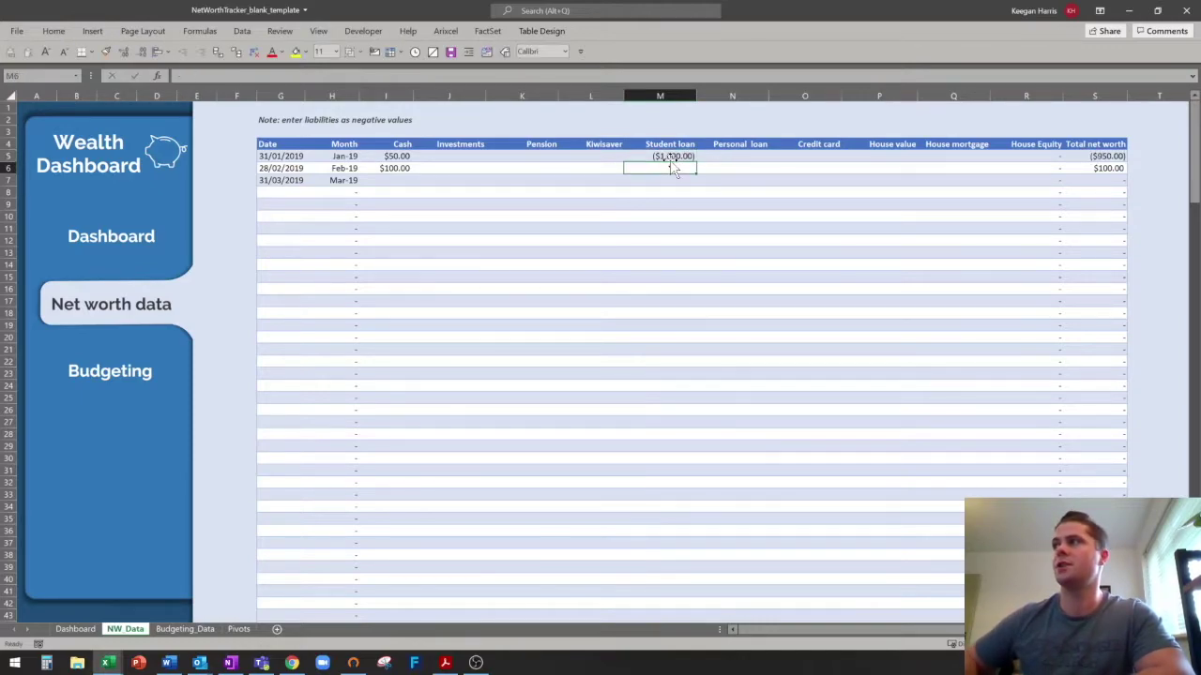
left_click(669, 158)
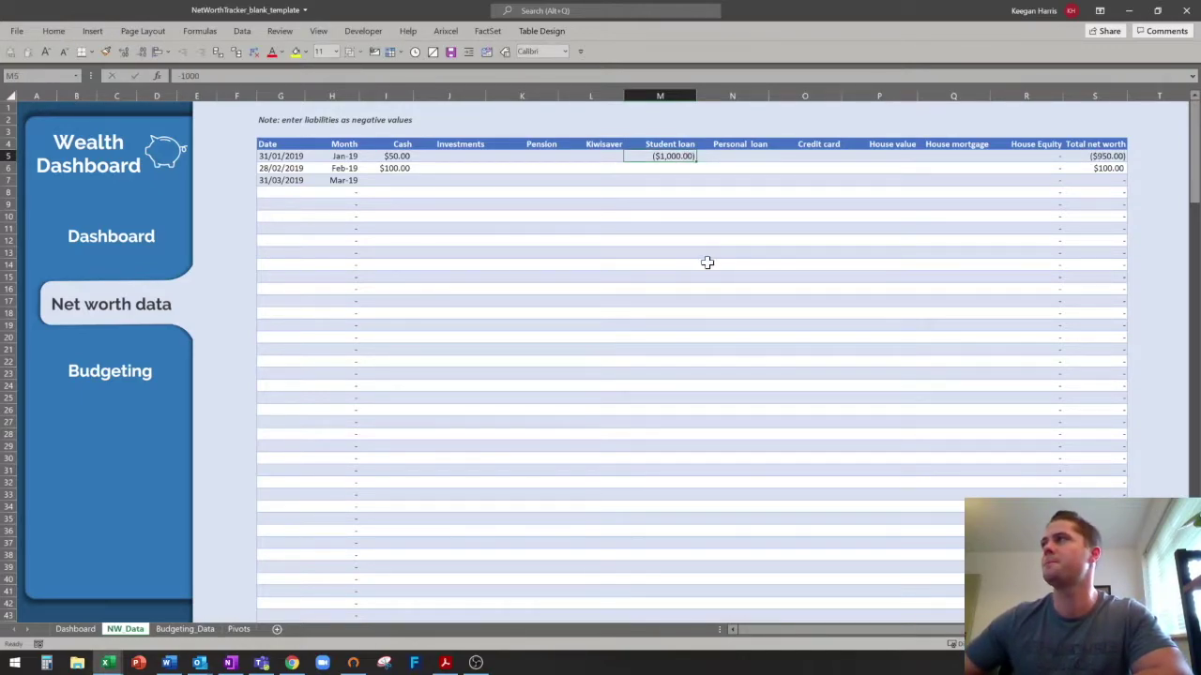
Enter a house value of 500000 and a house mortgage of 400000 for January 2019.
key("Right")
key("Right")
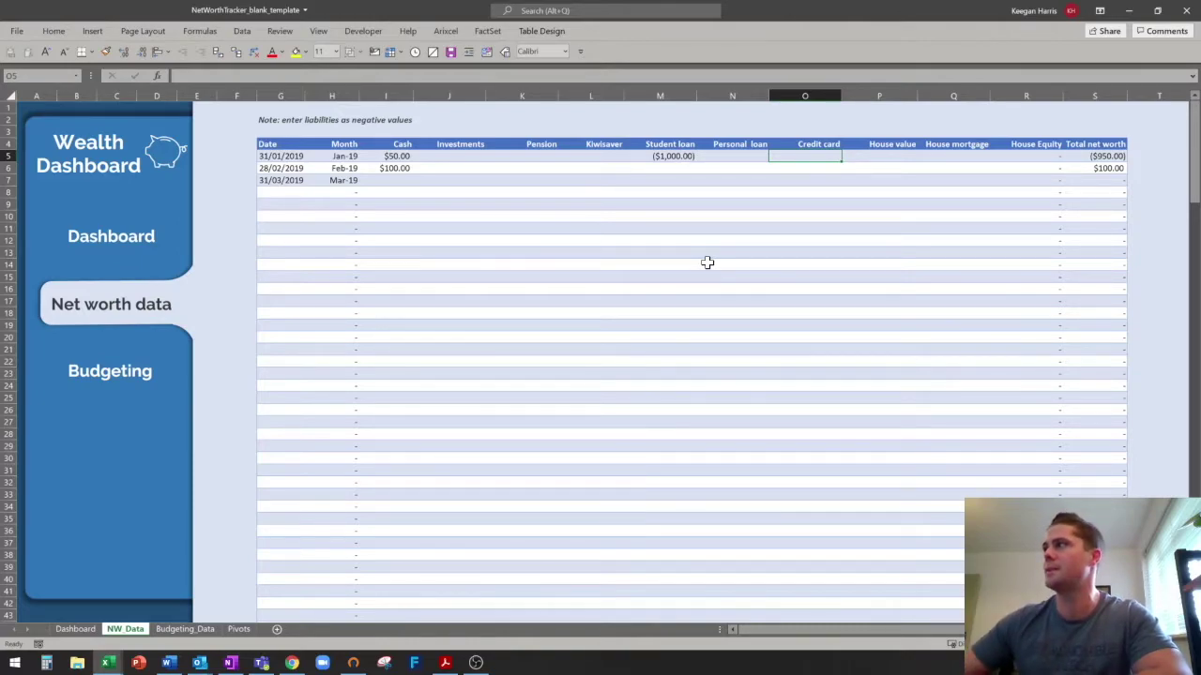
key("Right")
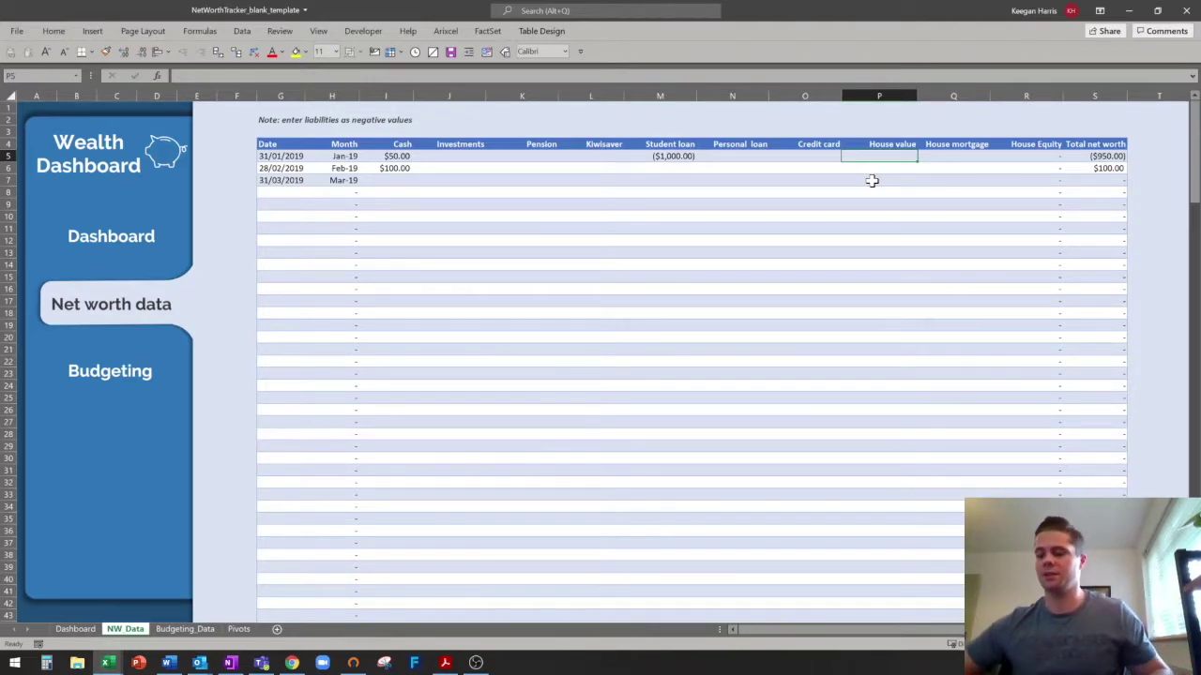
type("500000")
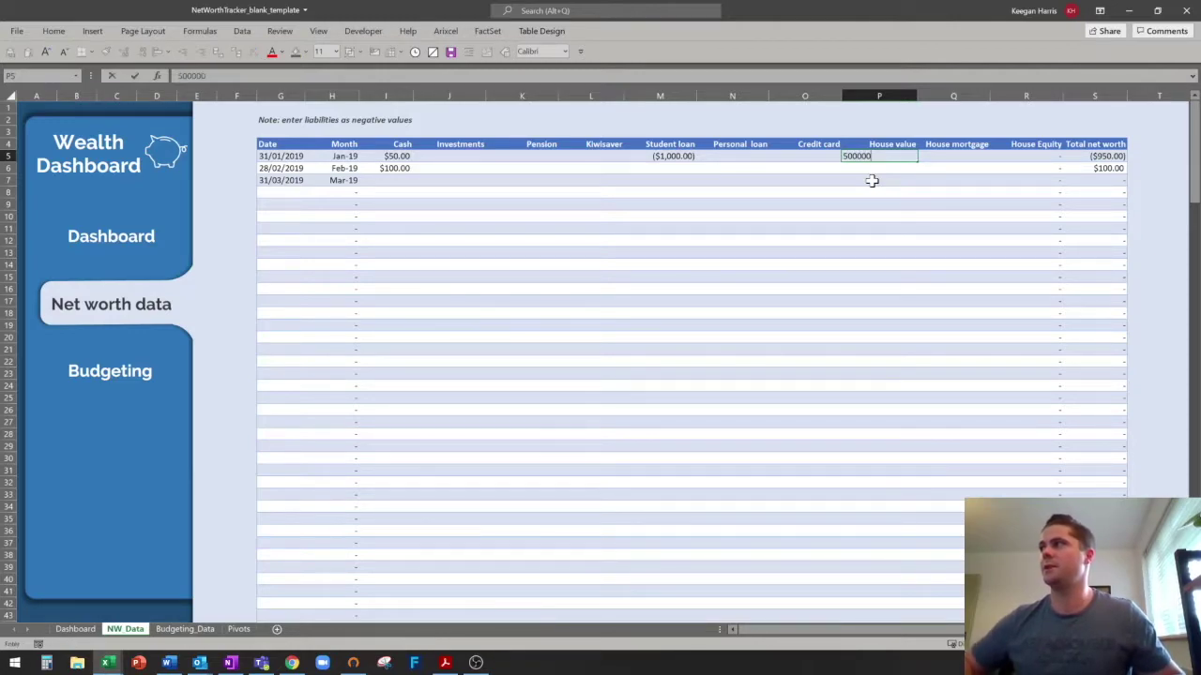
key("Tab")
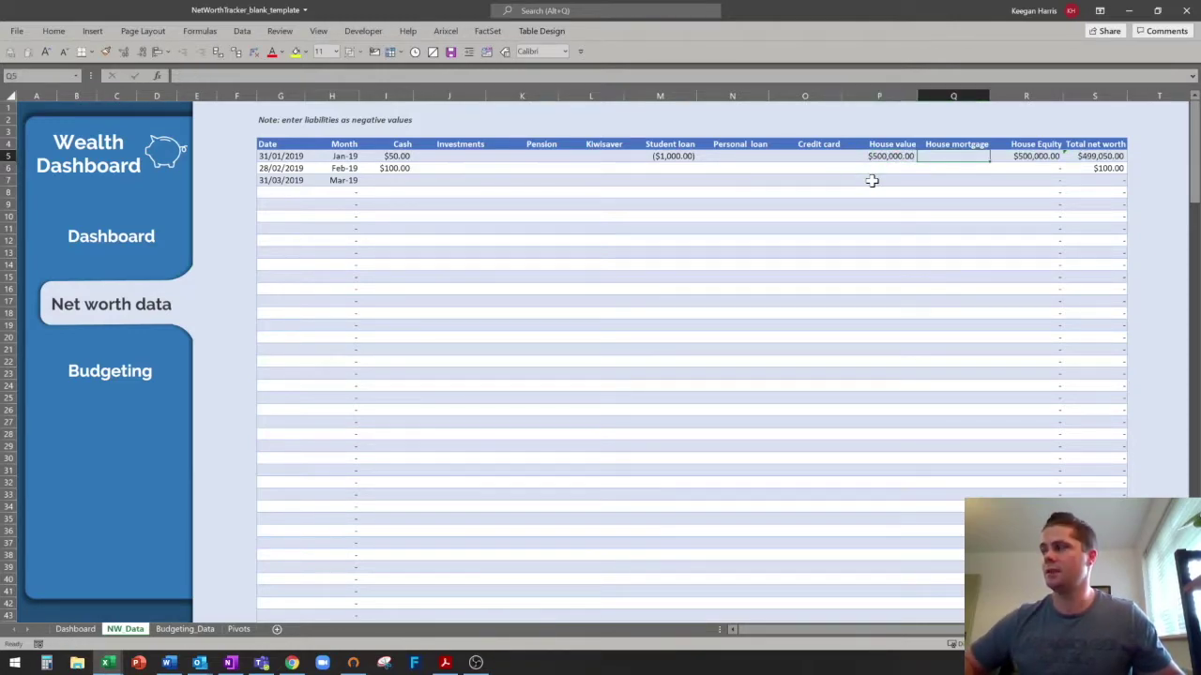
type("400,")
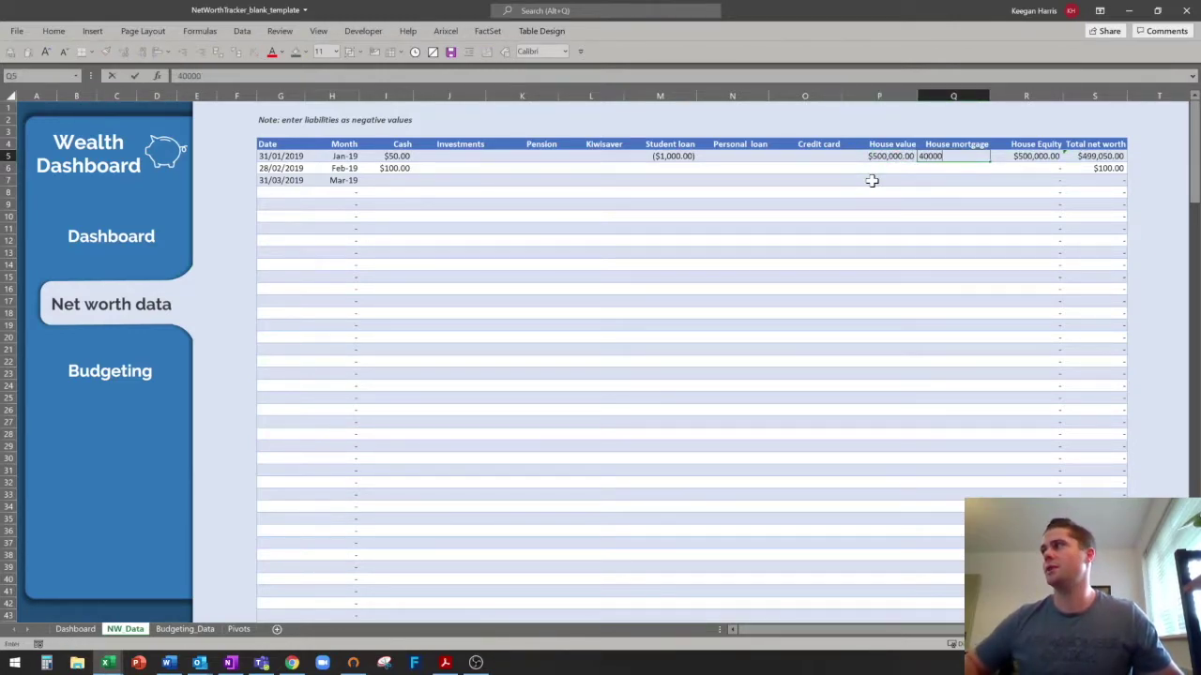
type("000")
key("Tab")
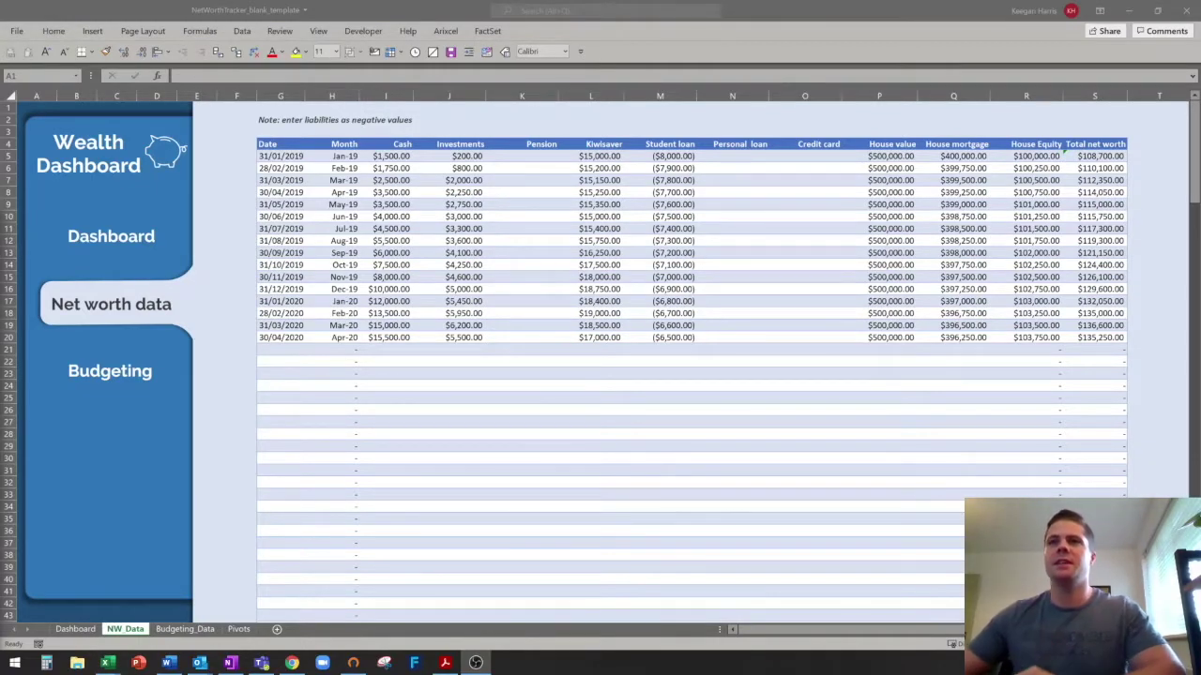
Examine the monthly cash balances from January 2019 to April 2020.
left_click_drag(397, 157, 403, 337)
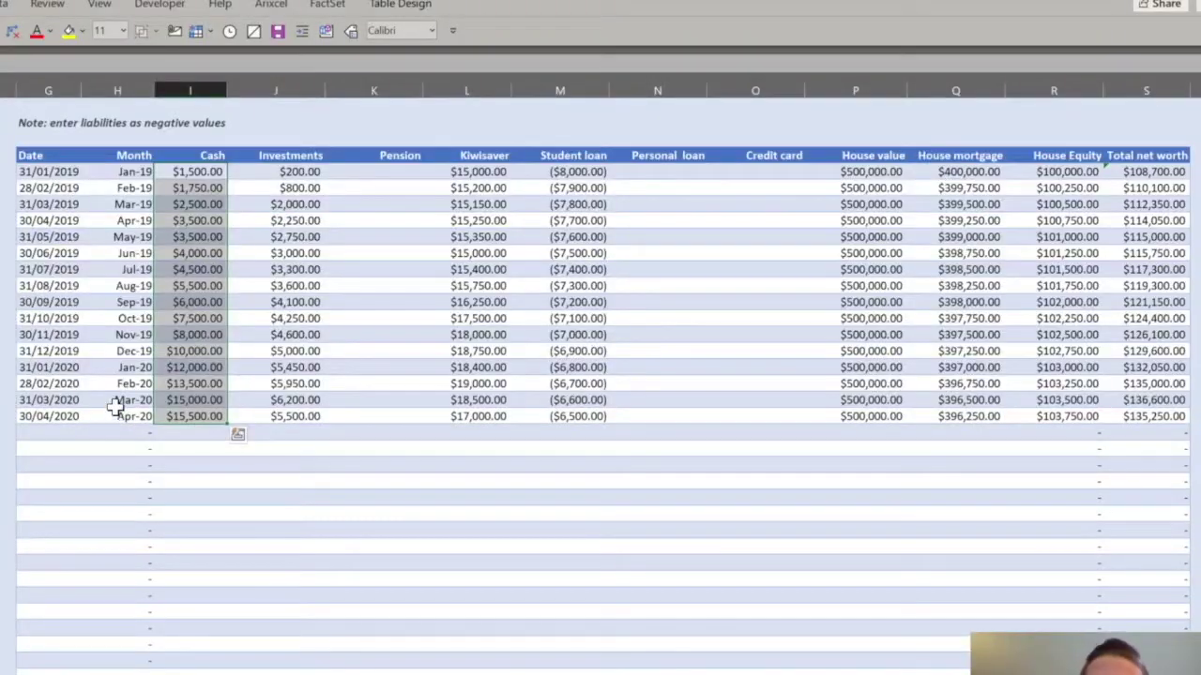
left_click_drag(195, 174, 202, 353)
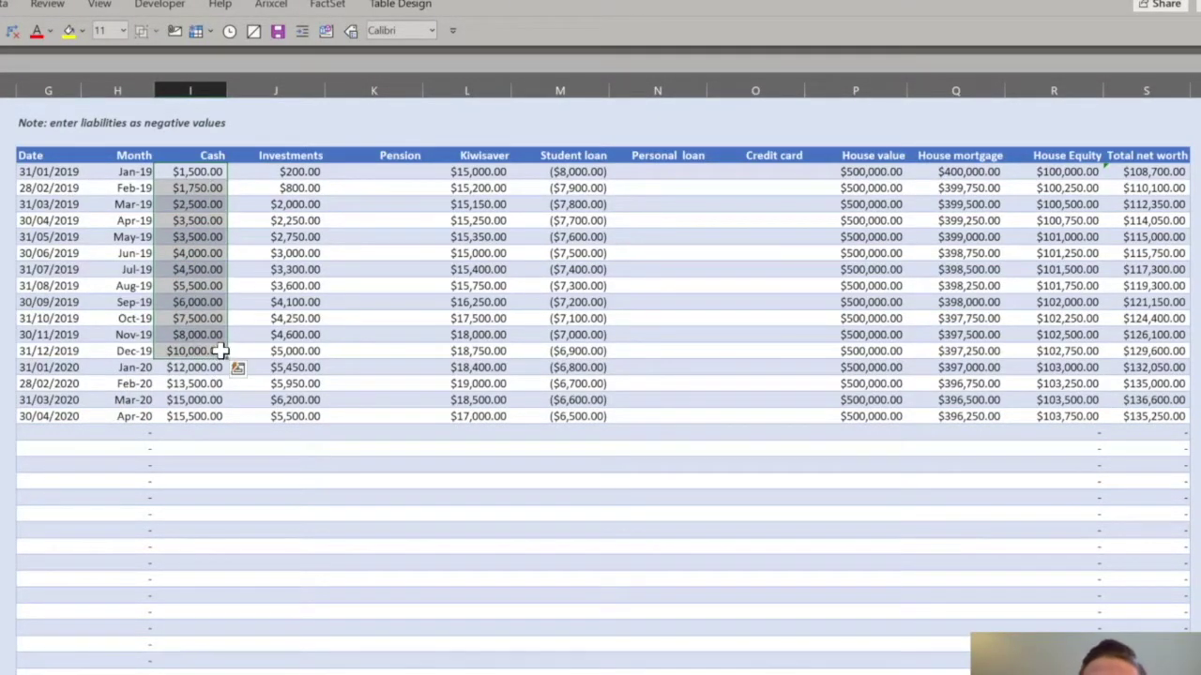
Examine the monthly investments, Kiwisaver, student loan, house value and house mortgage figures in the sample data.
left_click(296, 175)
left_click_drag(295, 237, 296, 346)
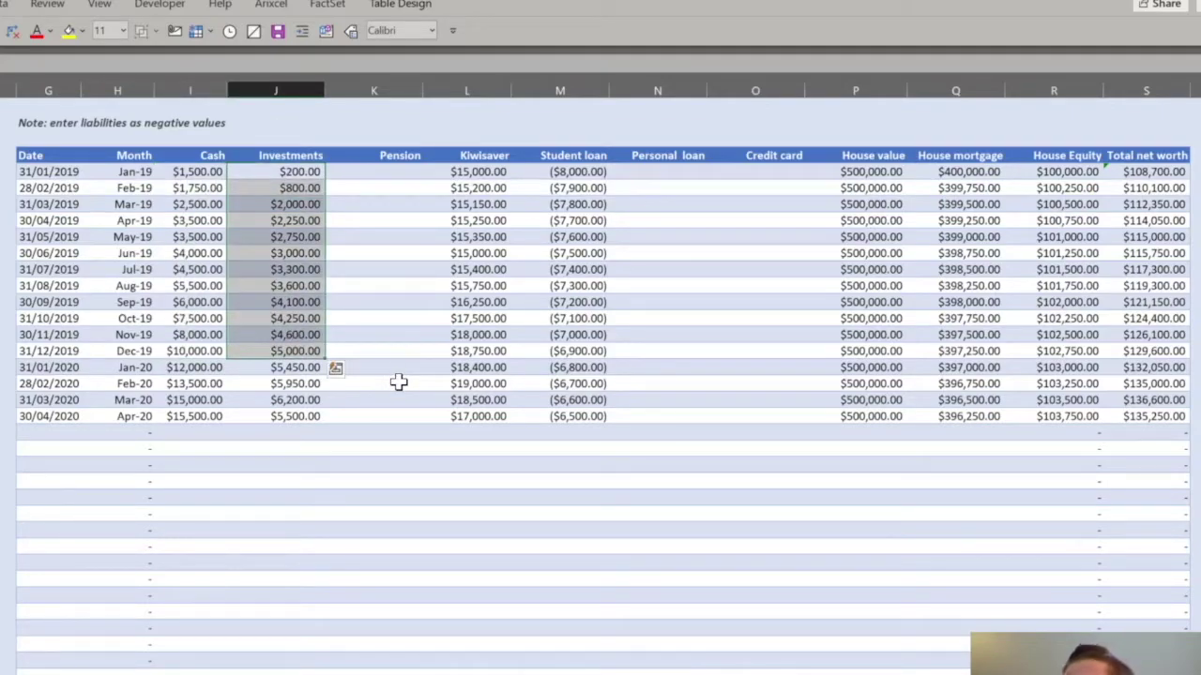
left_click_drag(479, 174, 477, 351)
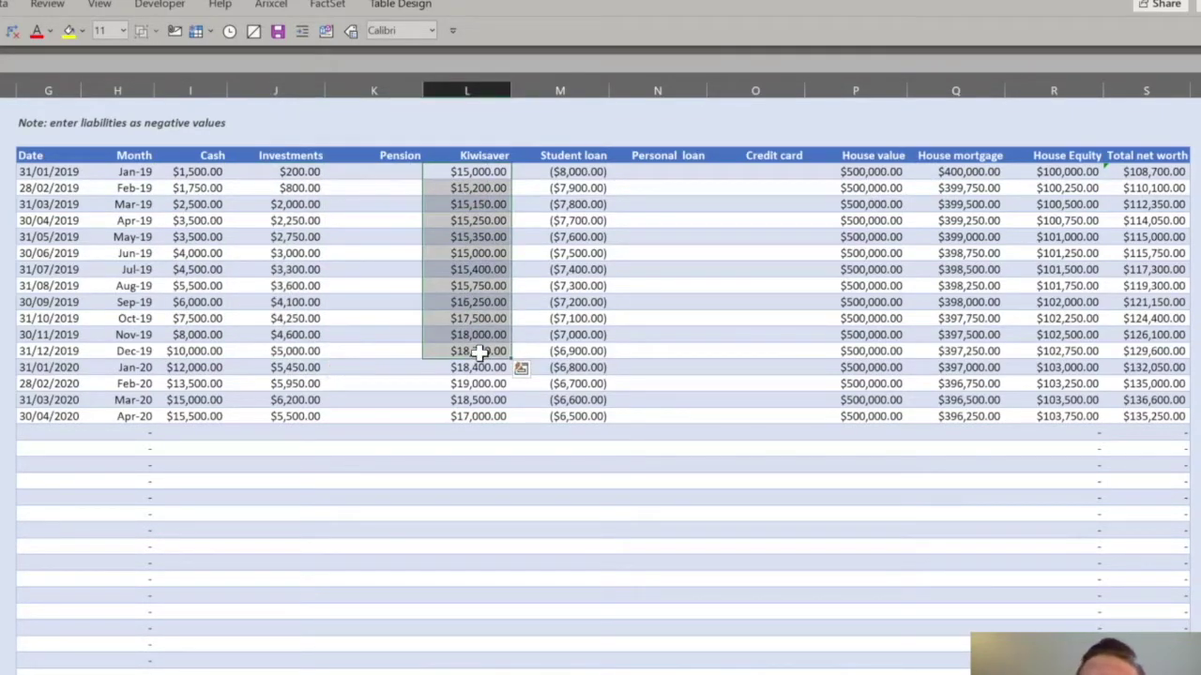
left_click_drag(576, 173, 572, 349)
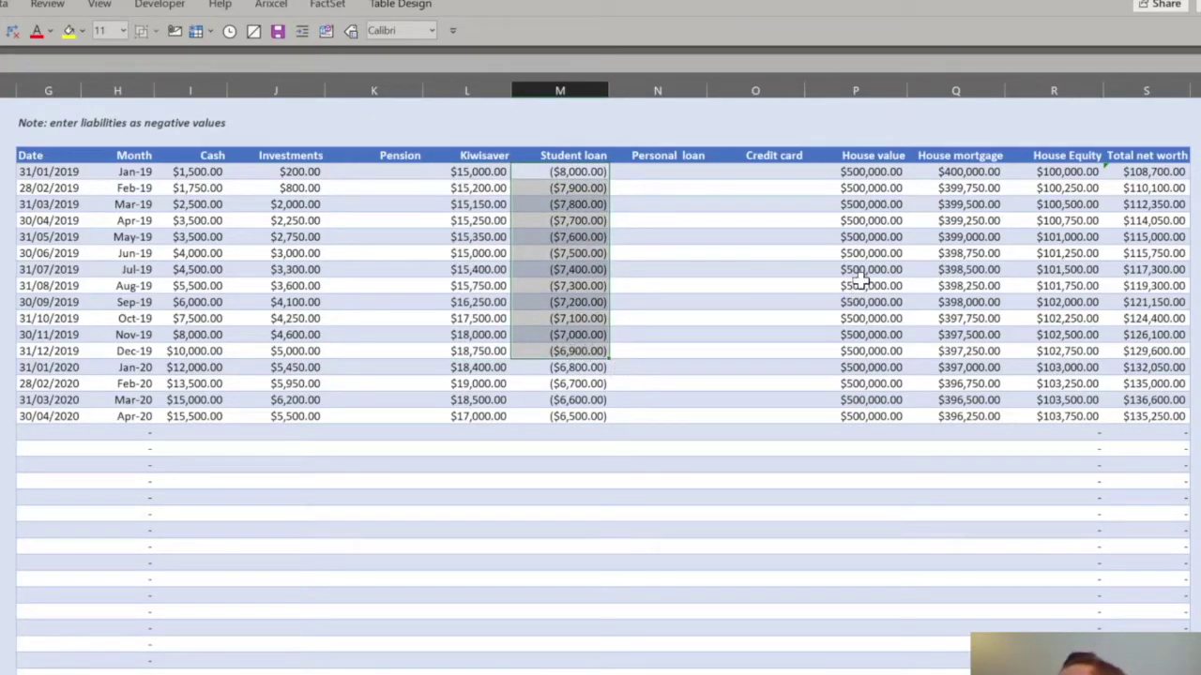
left_click_drag(867, 189, 877, 318)
left_click_drag(966, 187, 984, 321)
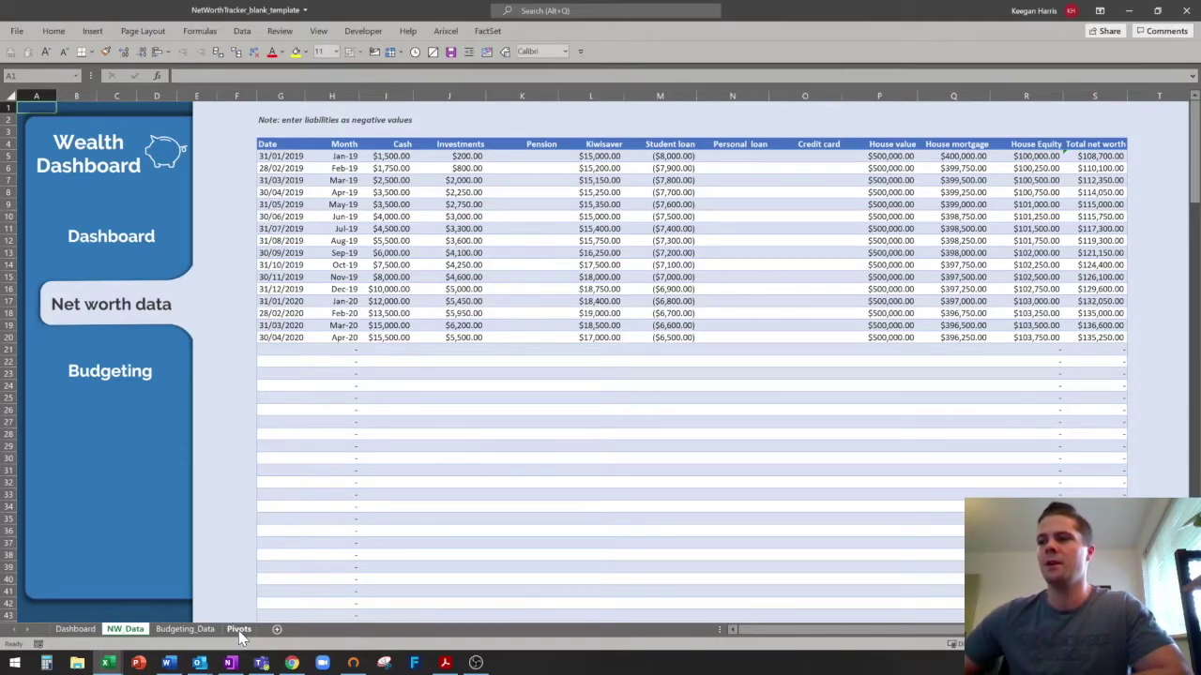
Examine the empty pivot table area on the Pivots sheet around cell B4, beside the Period rank column.
left_click(239, 631)
left_click(234, 155)
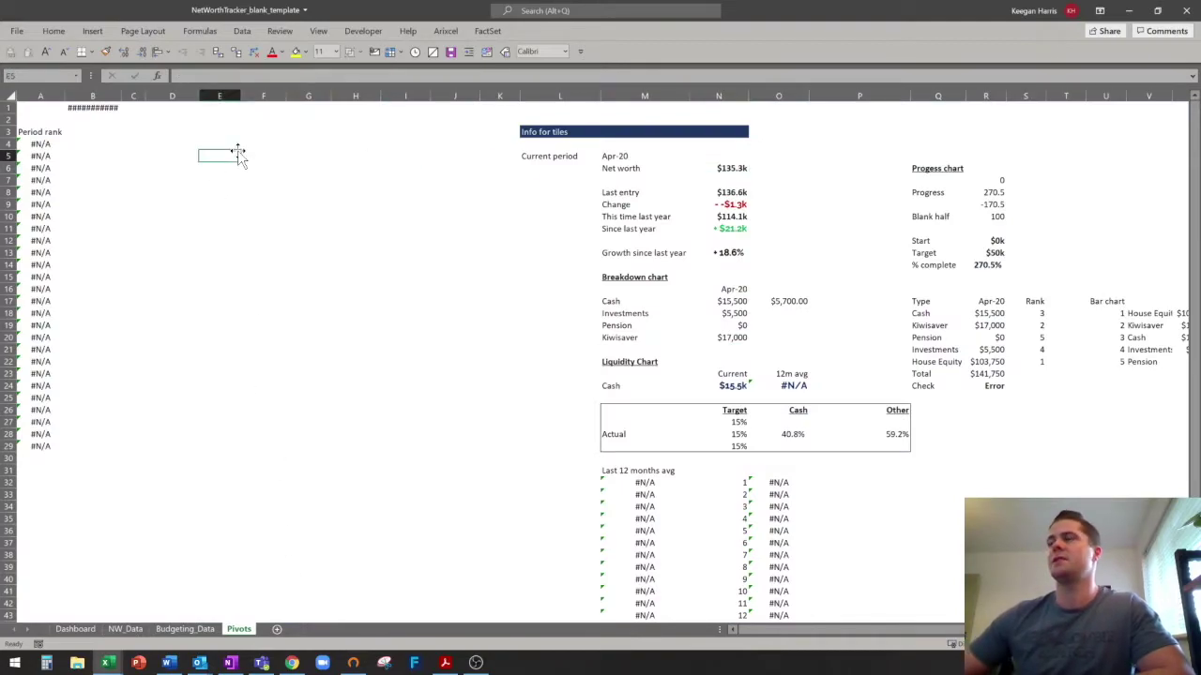
left_click(92, 144)
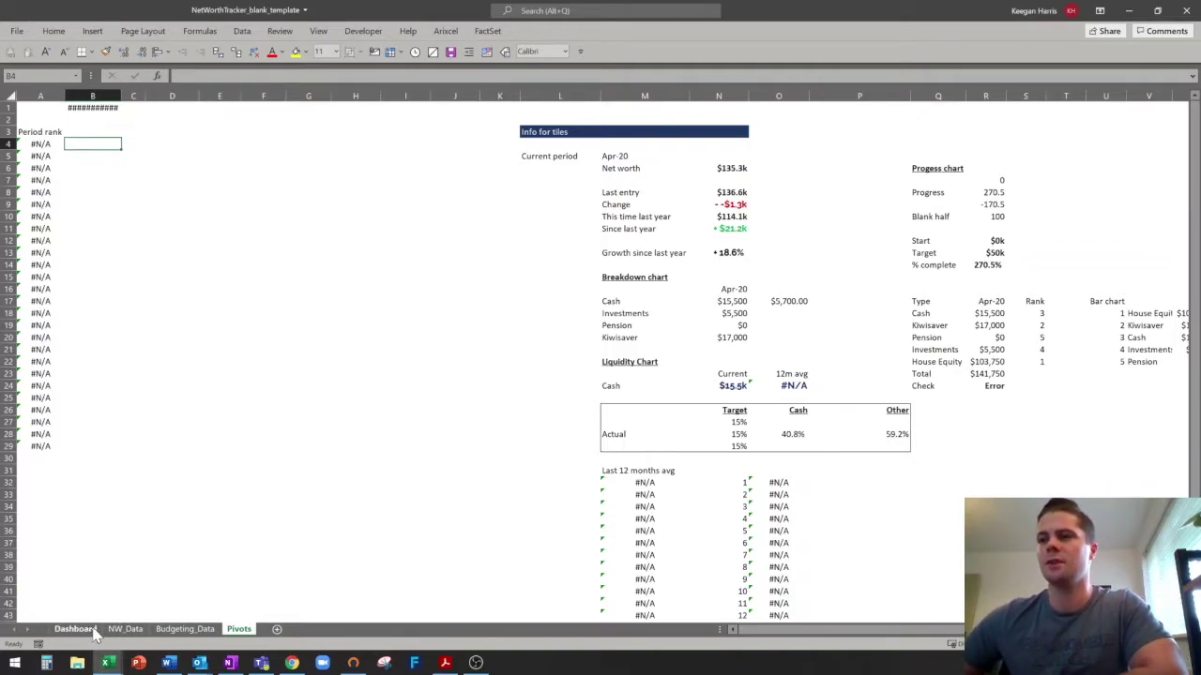
Start creating a combined PivotChart and PivotTable from the entire net worth table on the NW_Data sheet.
left_click(126, 629)
left_click(261, 143)
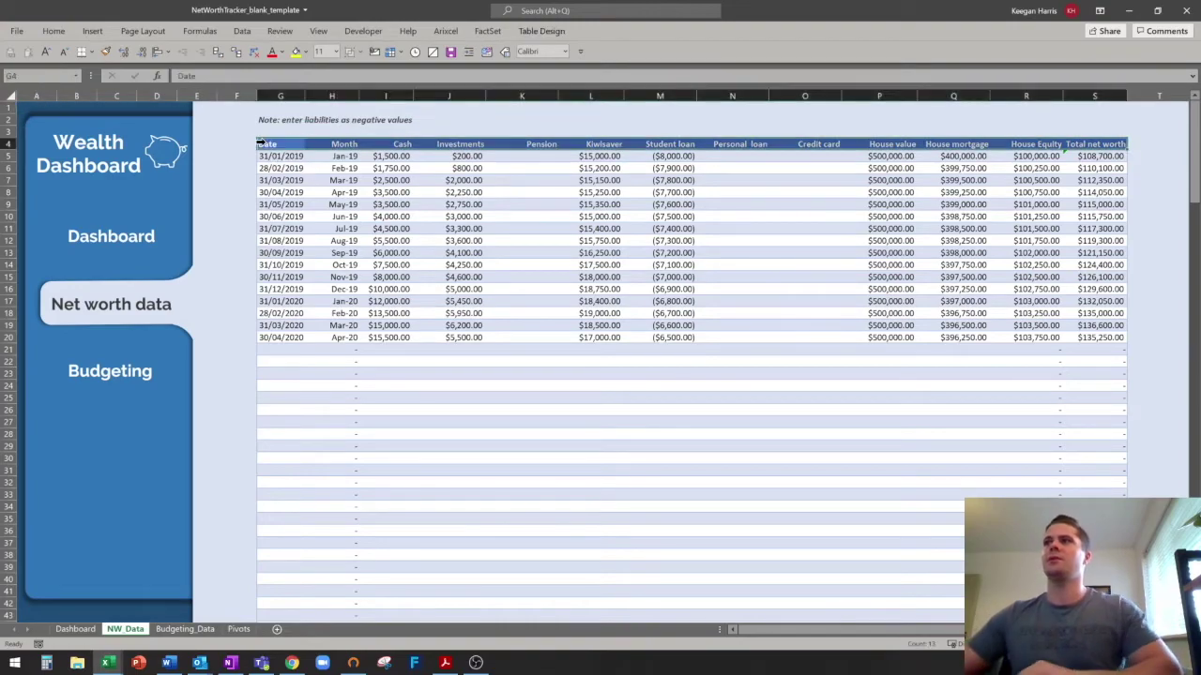
key("ctrl+shift+Down")
key("ctrl+shift+Down")
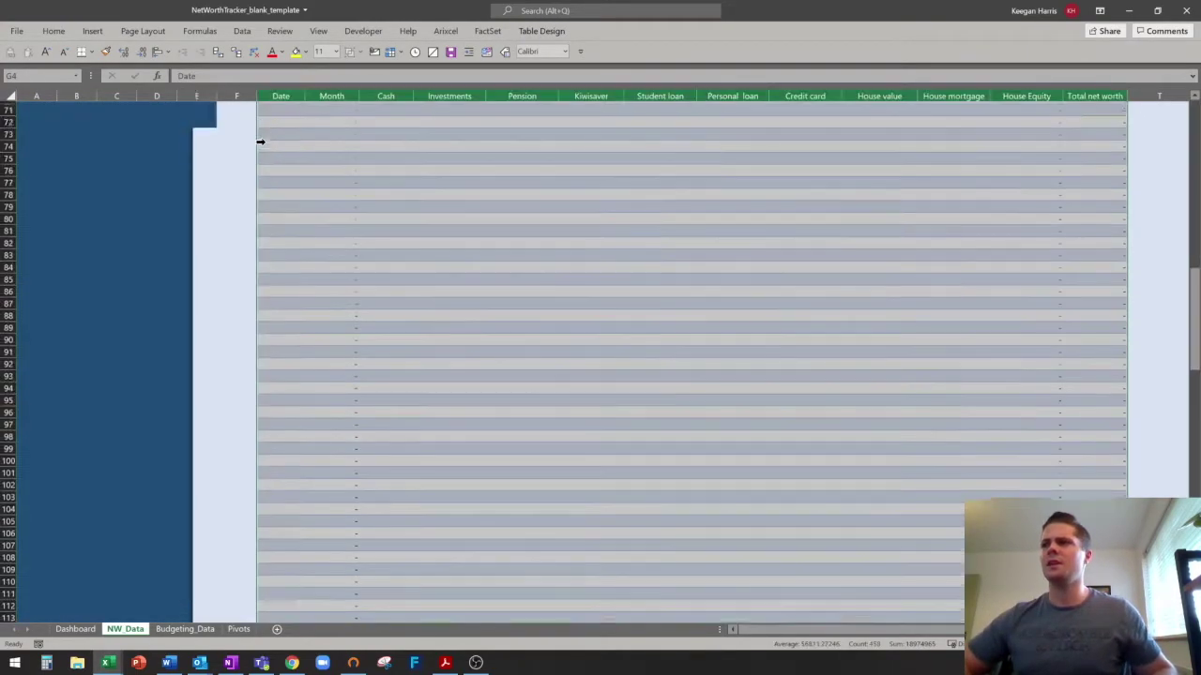
scroll(350, 268, "up", 20)
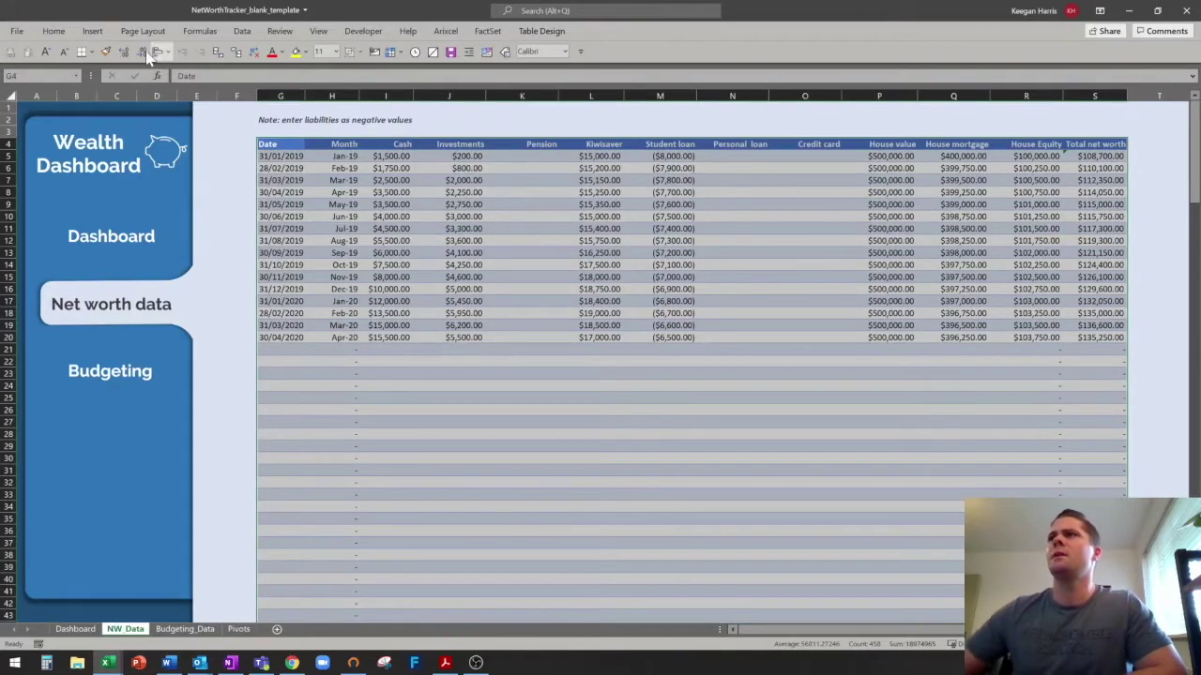
left_click(93, 30)
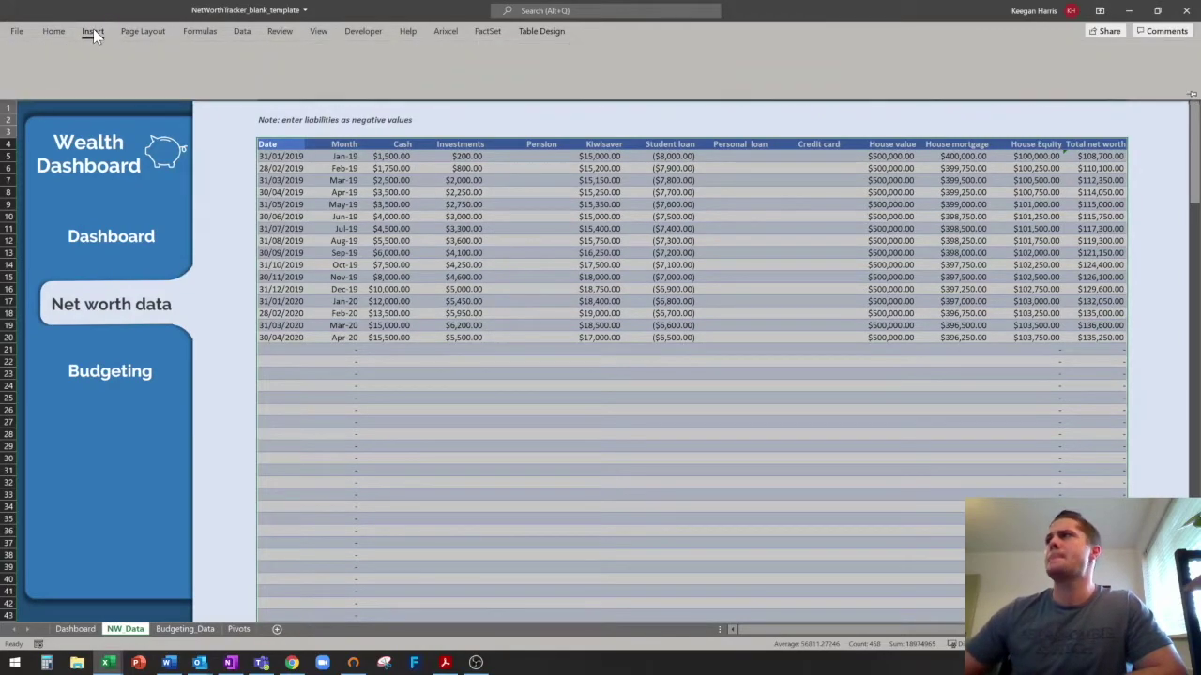
left_click(653, 78)
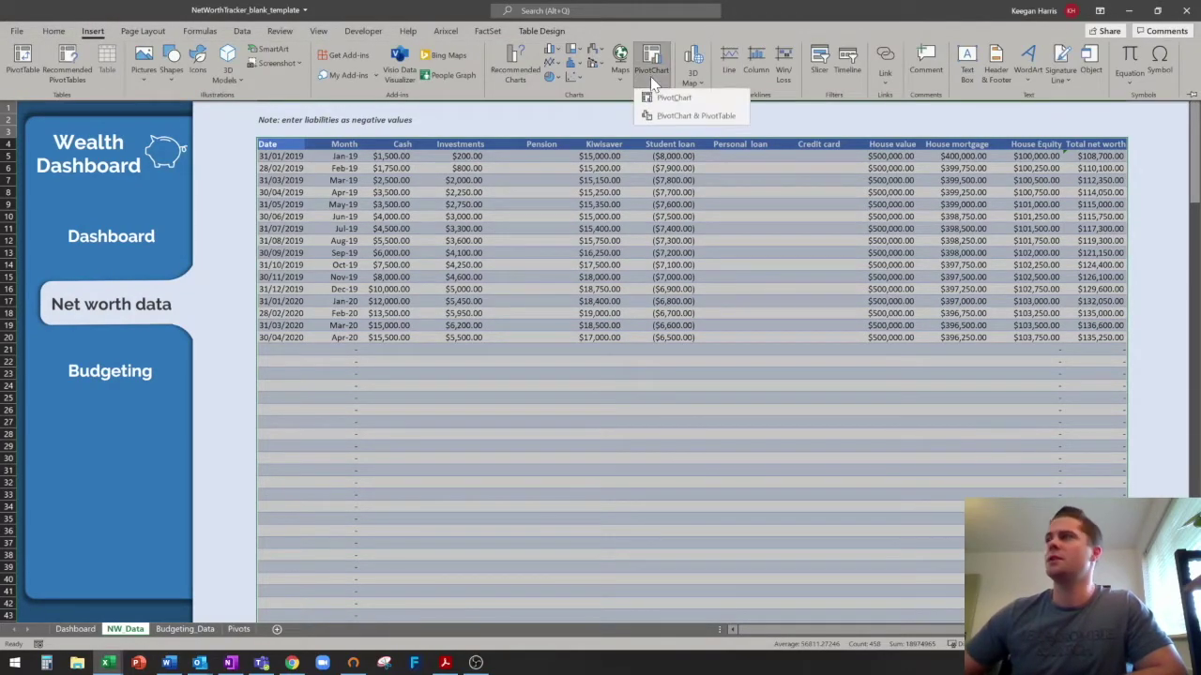
left_click(687, 115)
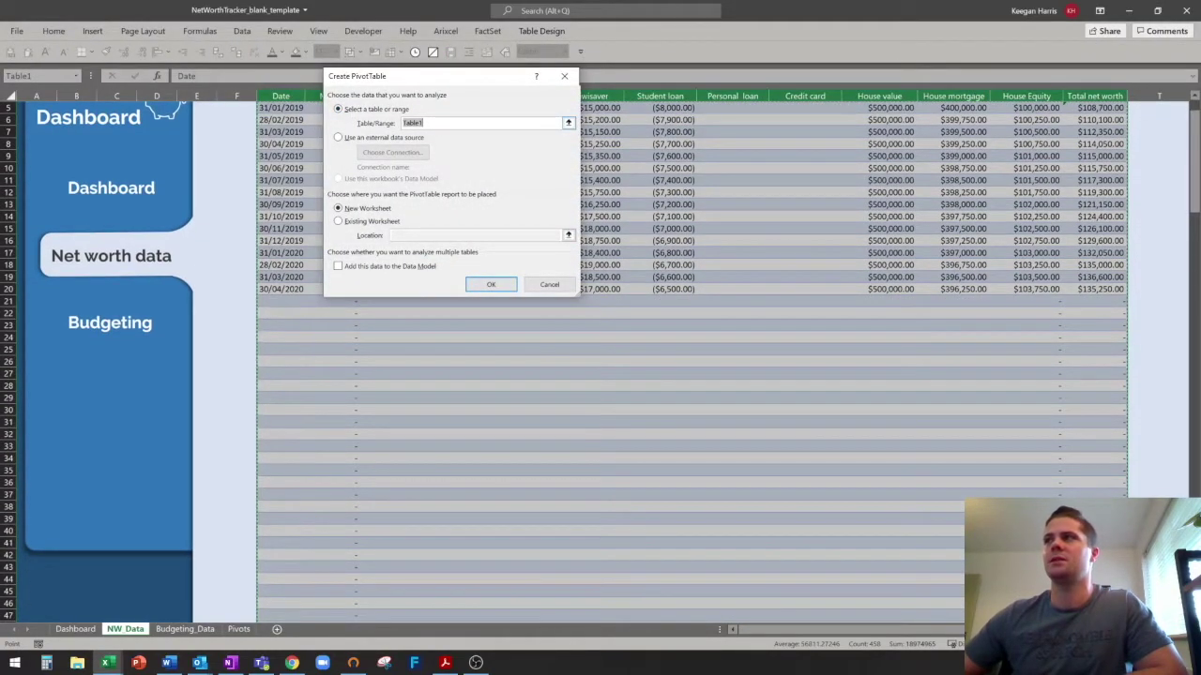
Place the PivotTable report on the existing Pivots worksheet at cell B4 and create it.
left_click(338, 221)
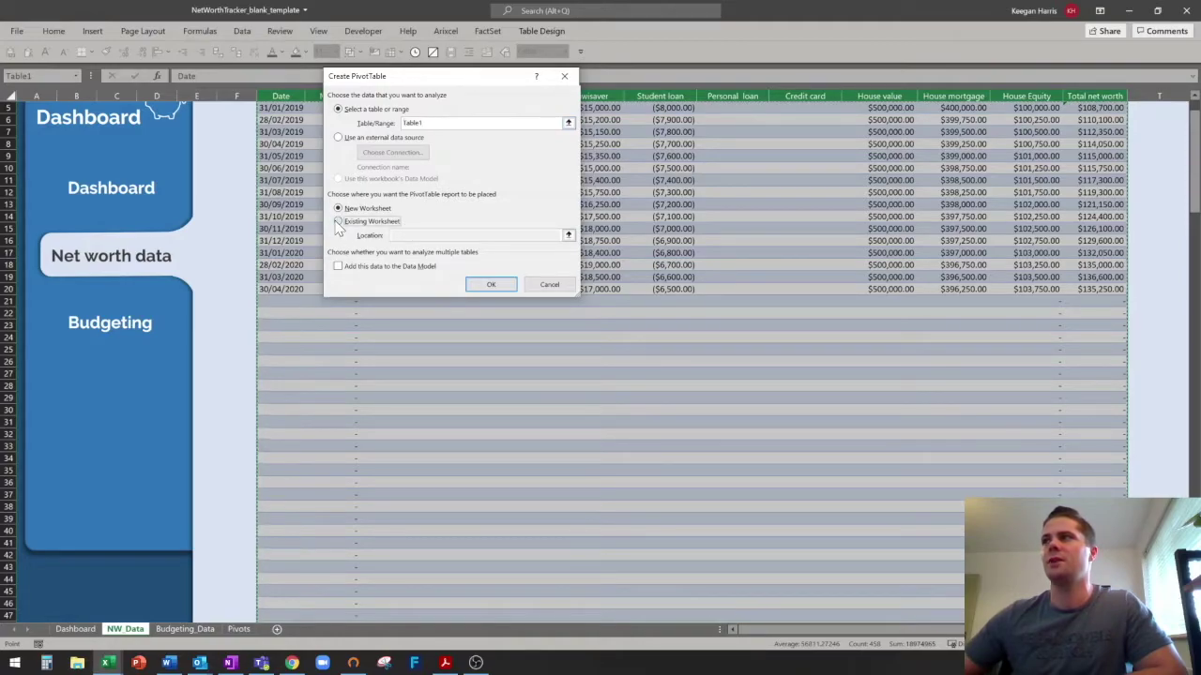
left_click(568, 236)
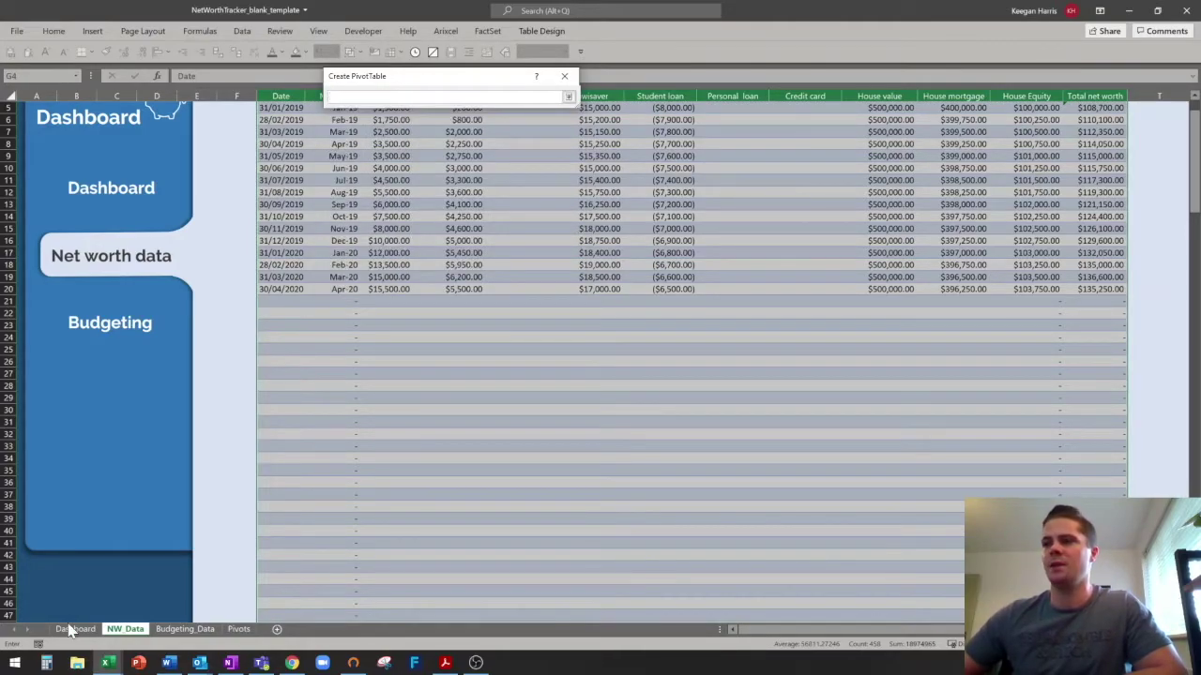
left_click(238, 629)
left_click(81, 147)
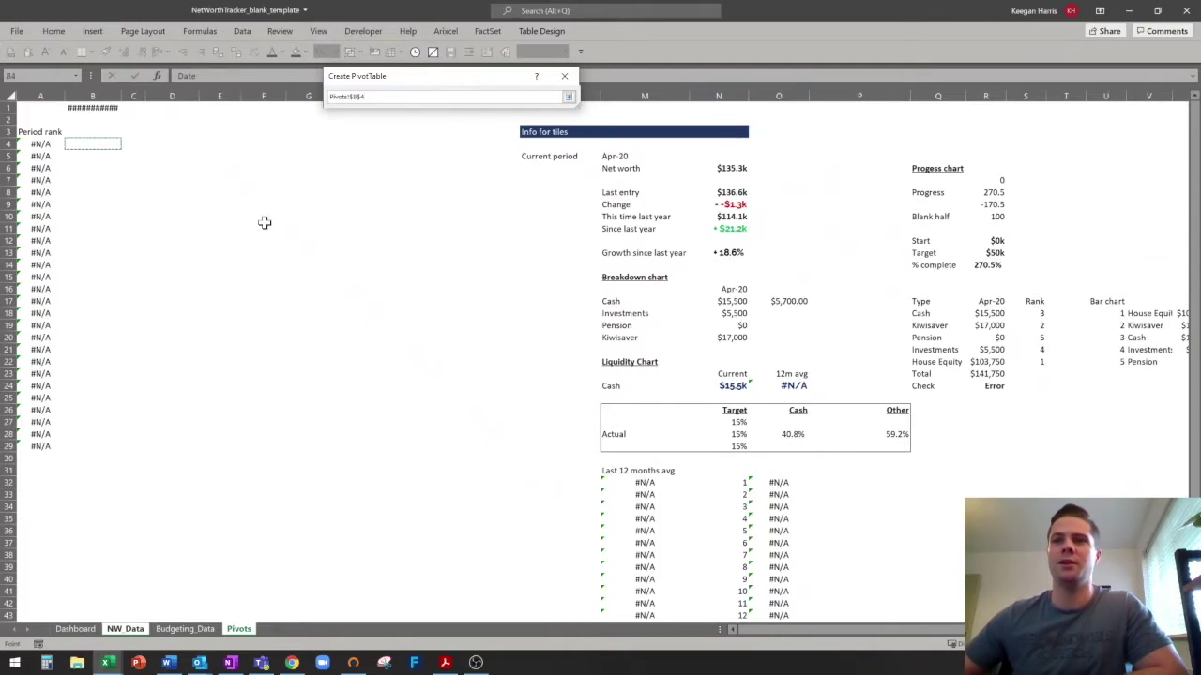
left_click(568, 96)
left_click(490, 285)
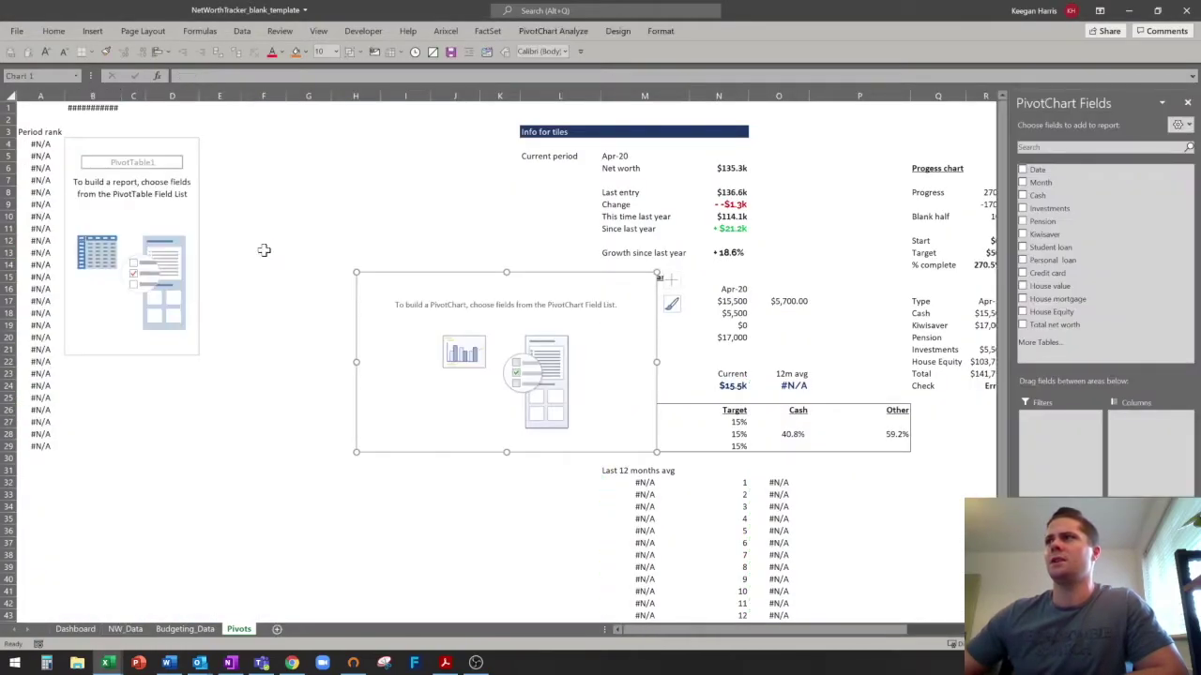
Populate the pivot report with Cash, Investments, Kiwisaver, Student loan, House Equity and Total net worth as values and Date as rows.
left_click_drag(432, 286, 530, 250)
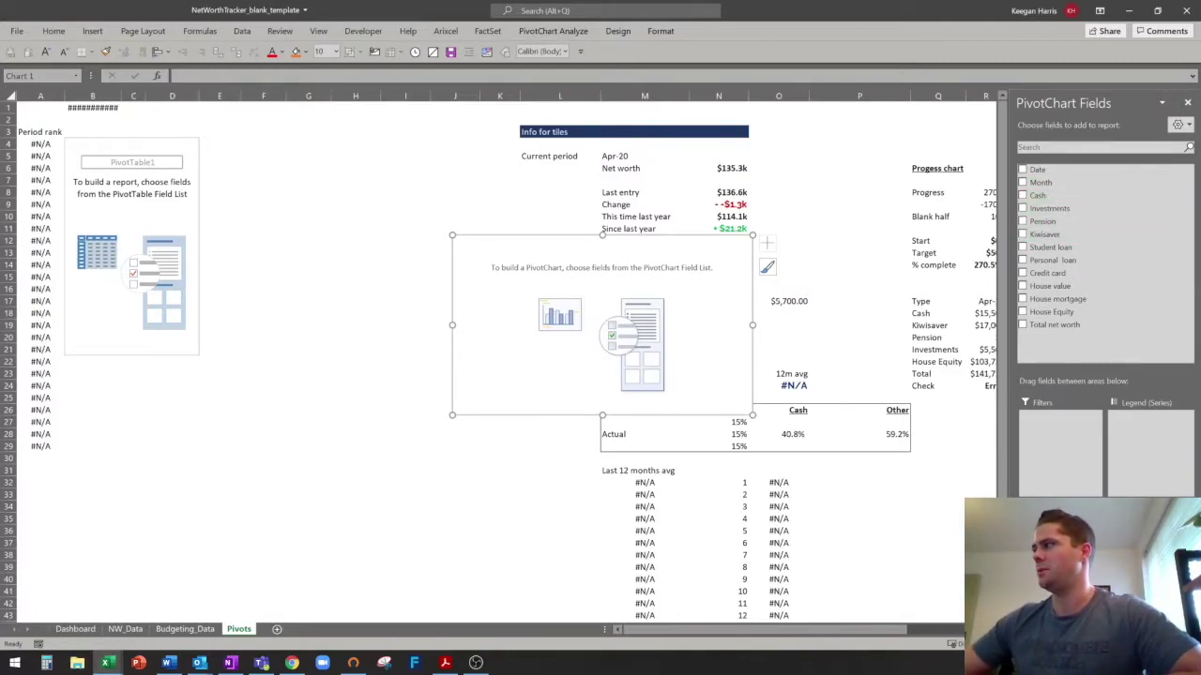
left_click(1022, 195)
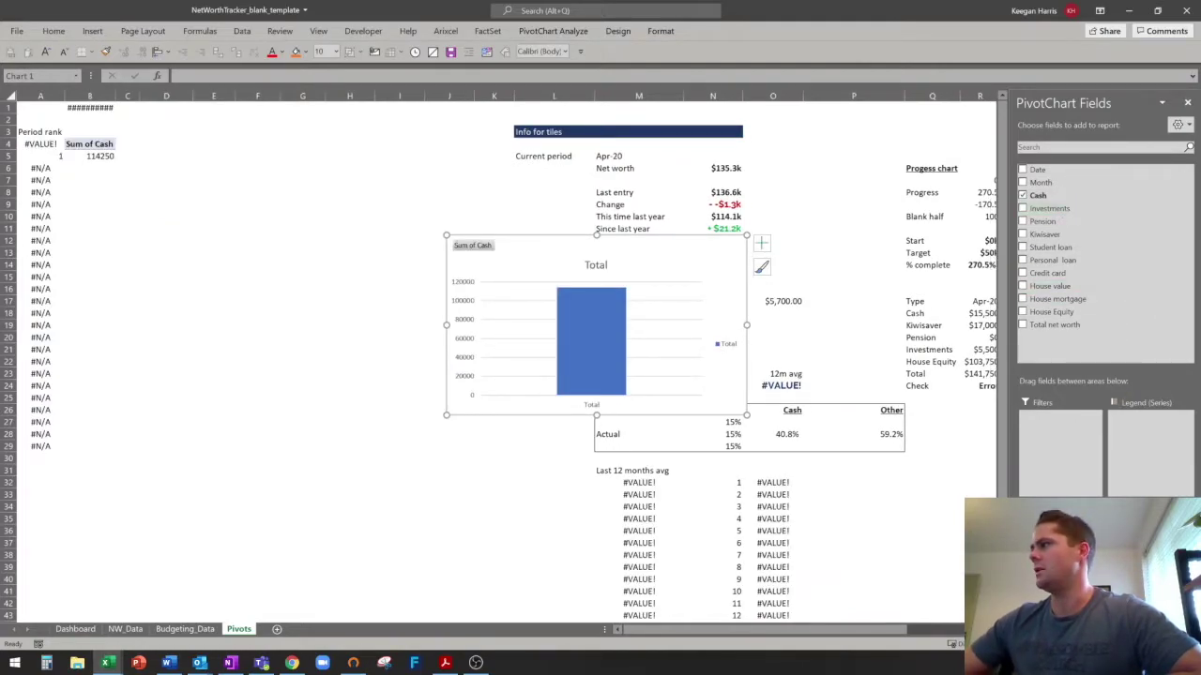
left_click(1067, 208)
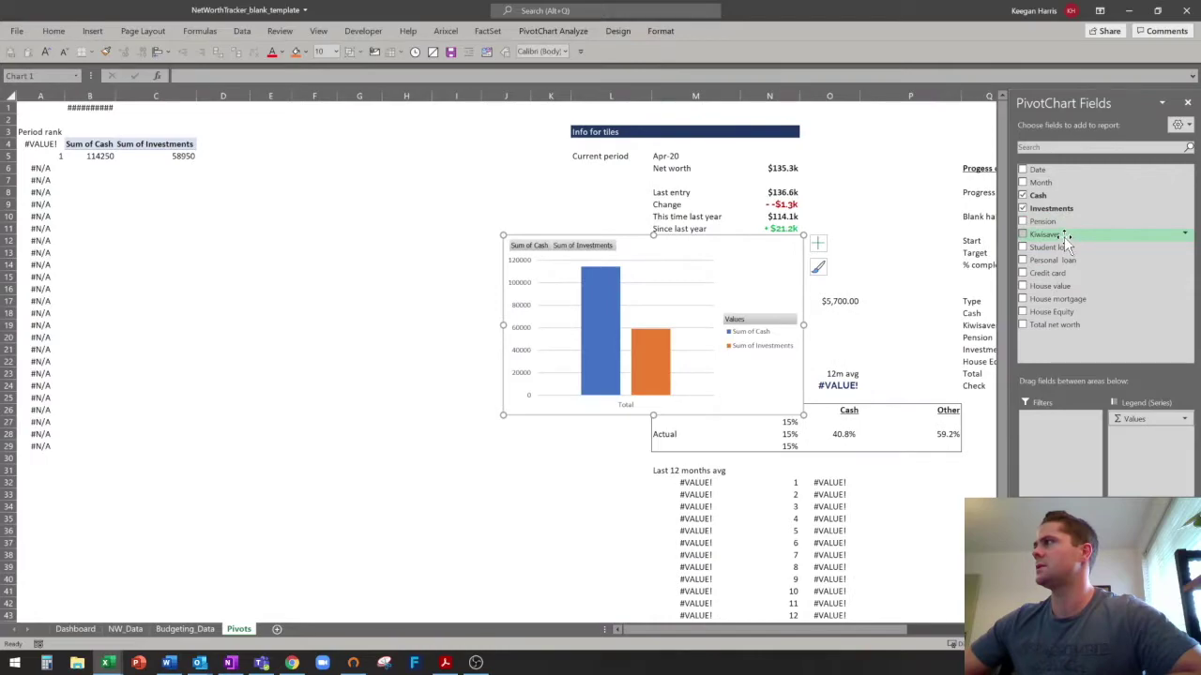
left_click(1052, 235)
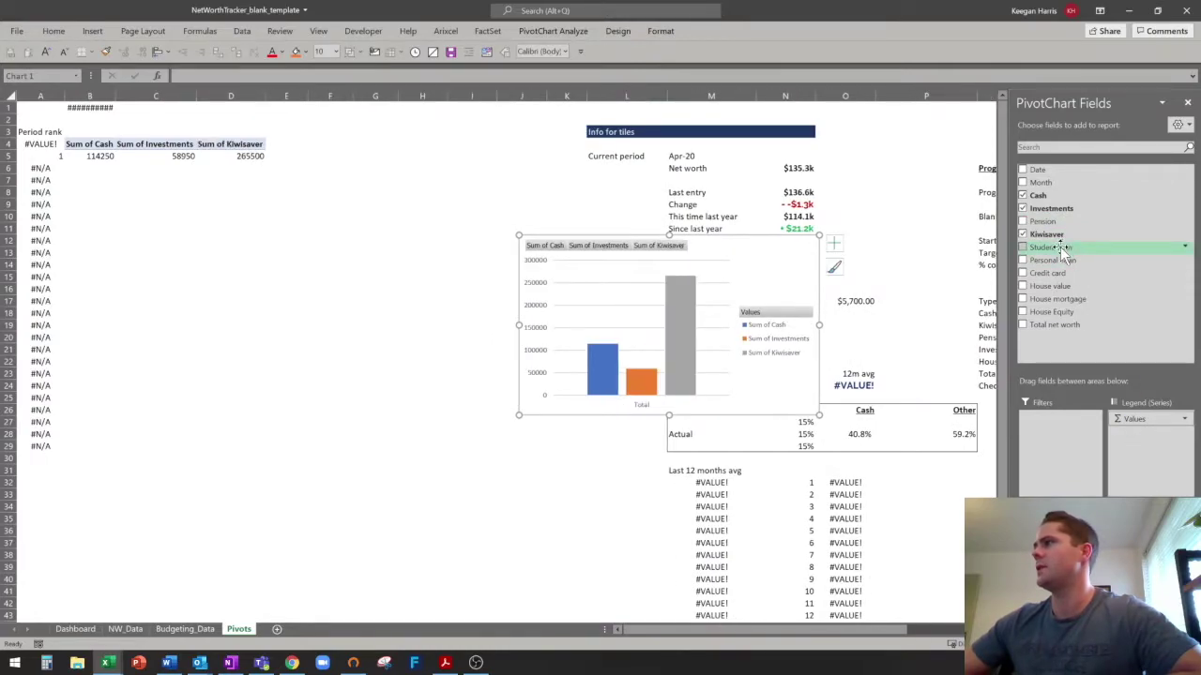
left_click(1069, 248)
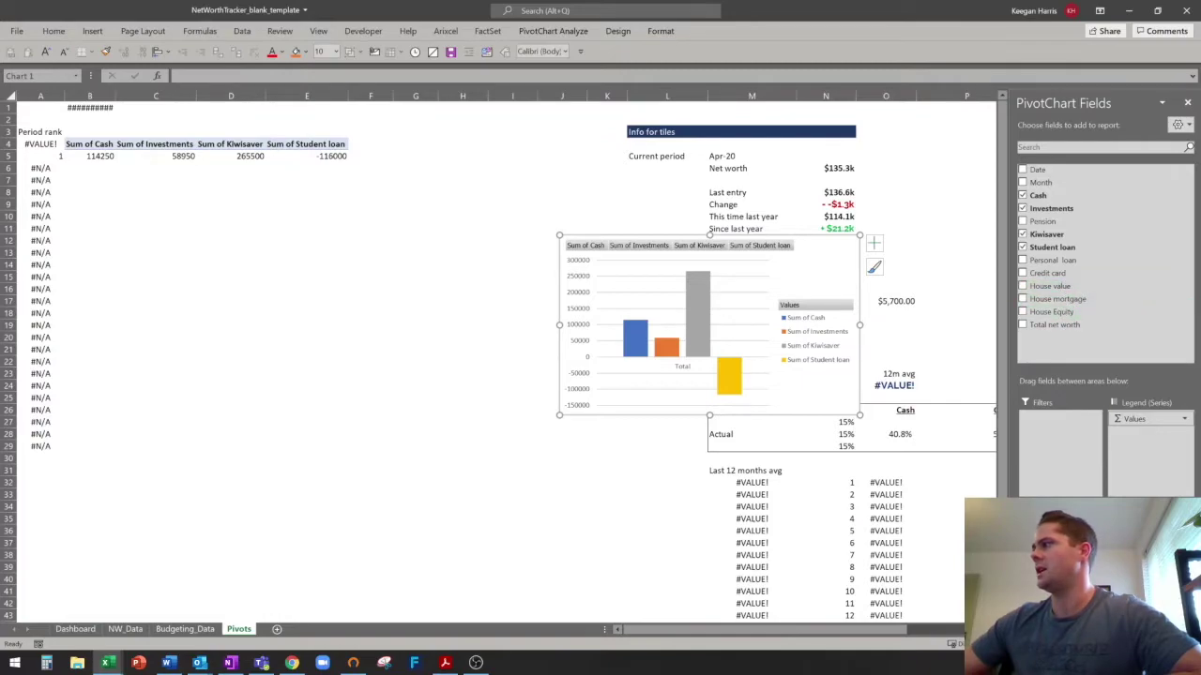
left_click(1054, 312)
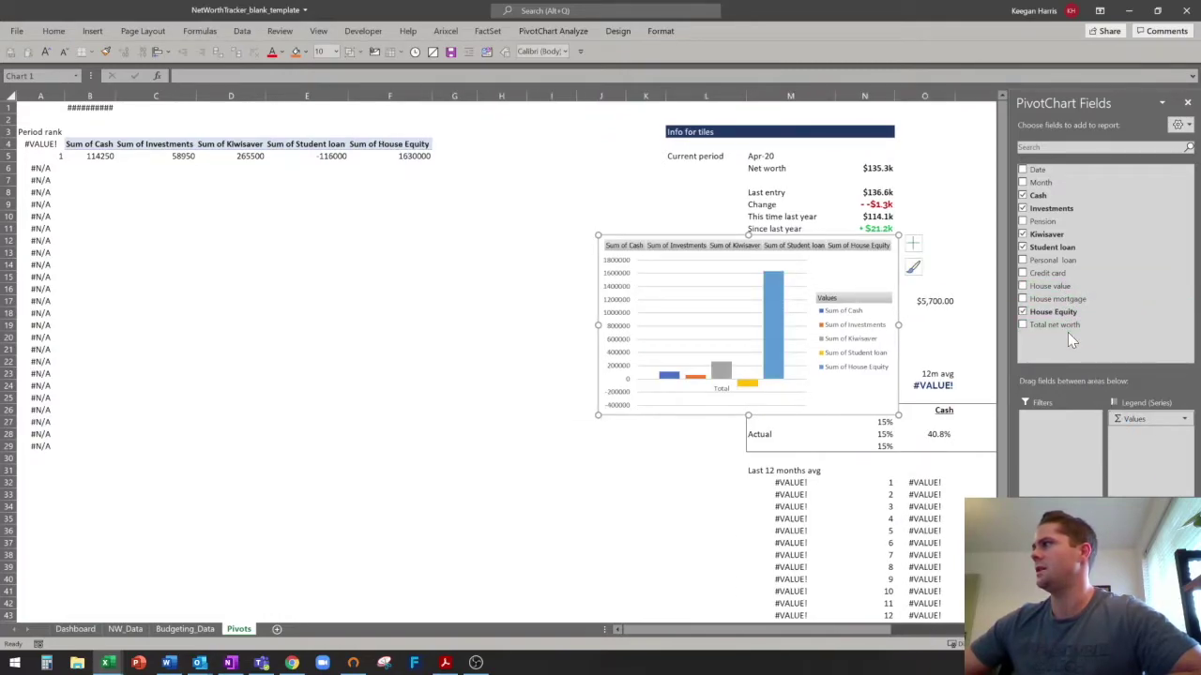
left_click(1057, 324)
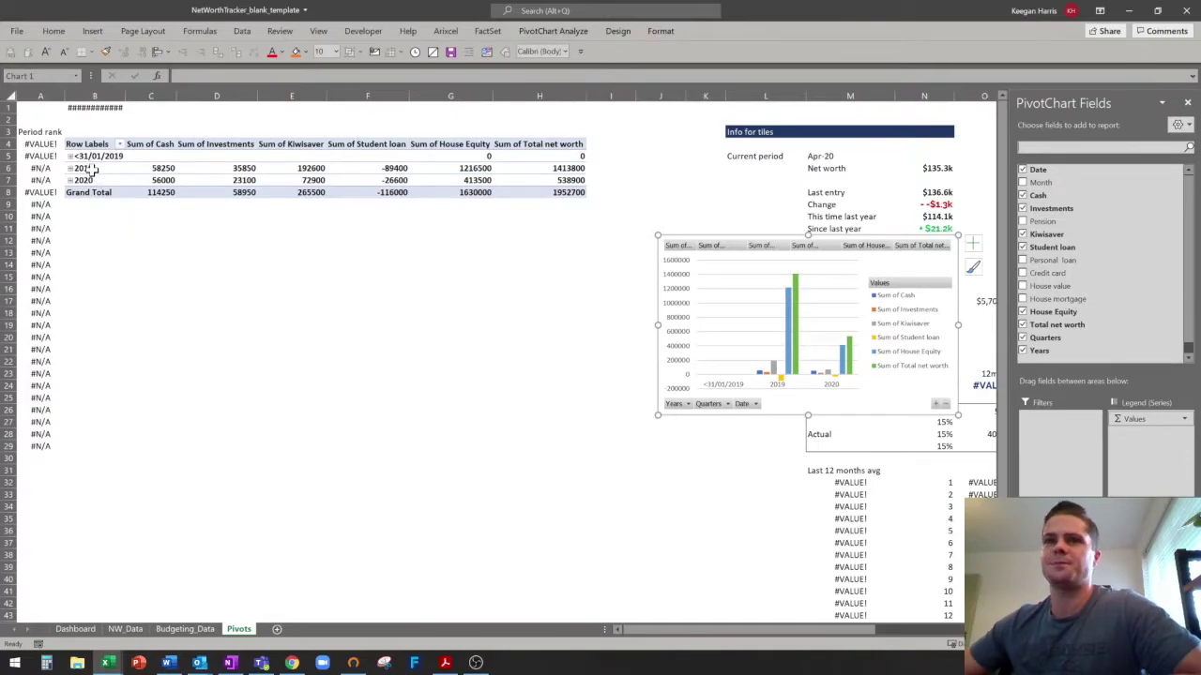
Ungroup the pivot table's date row labels to list each individual month-end date.
left_click(96, 156)
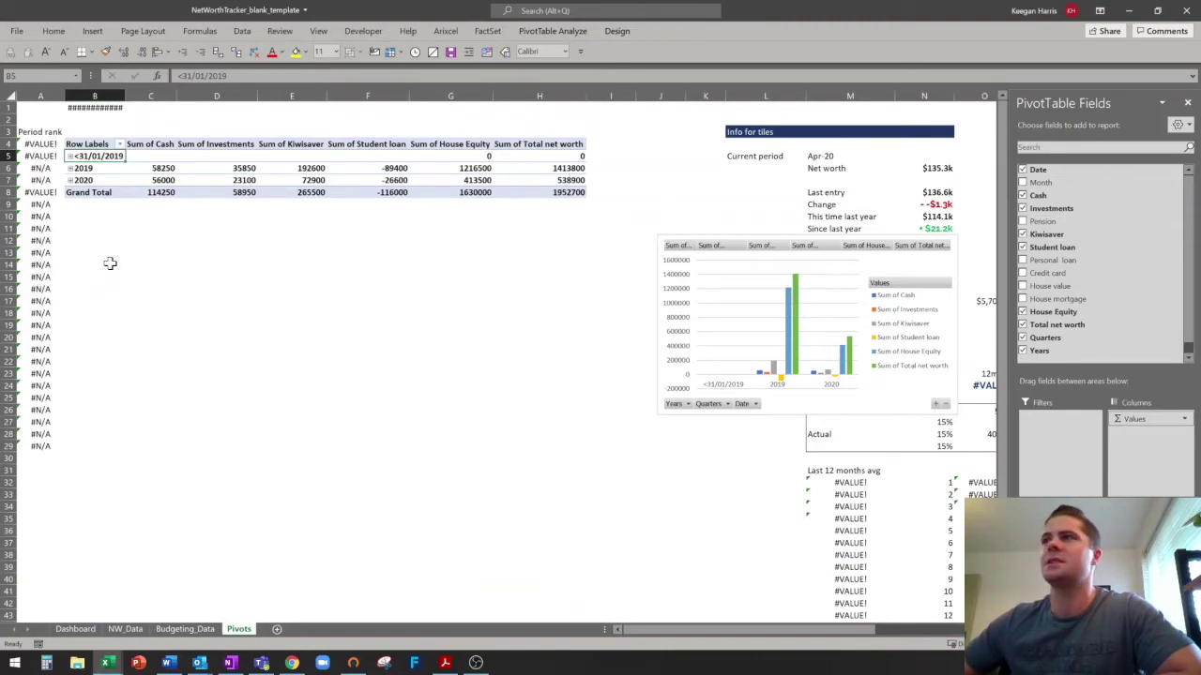
right_click(100, 152)
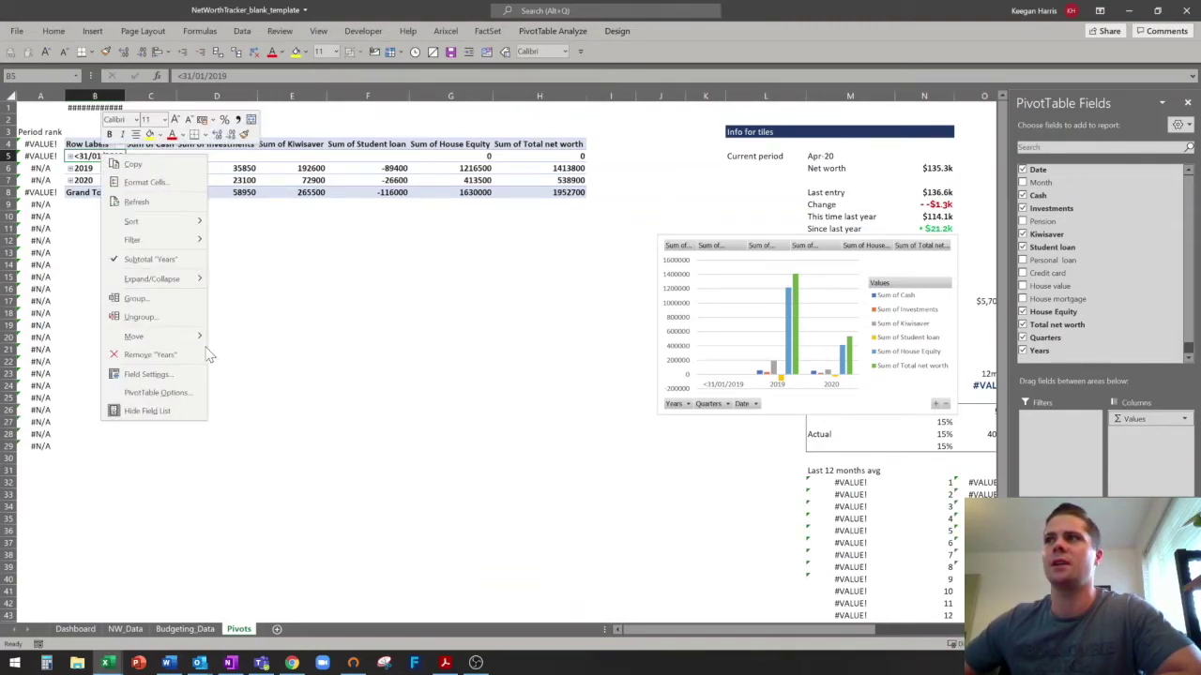
left_click(150, 317)
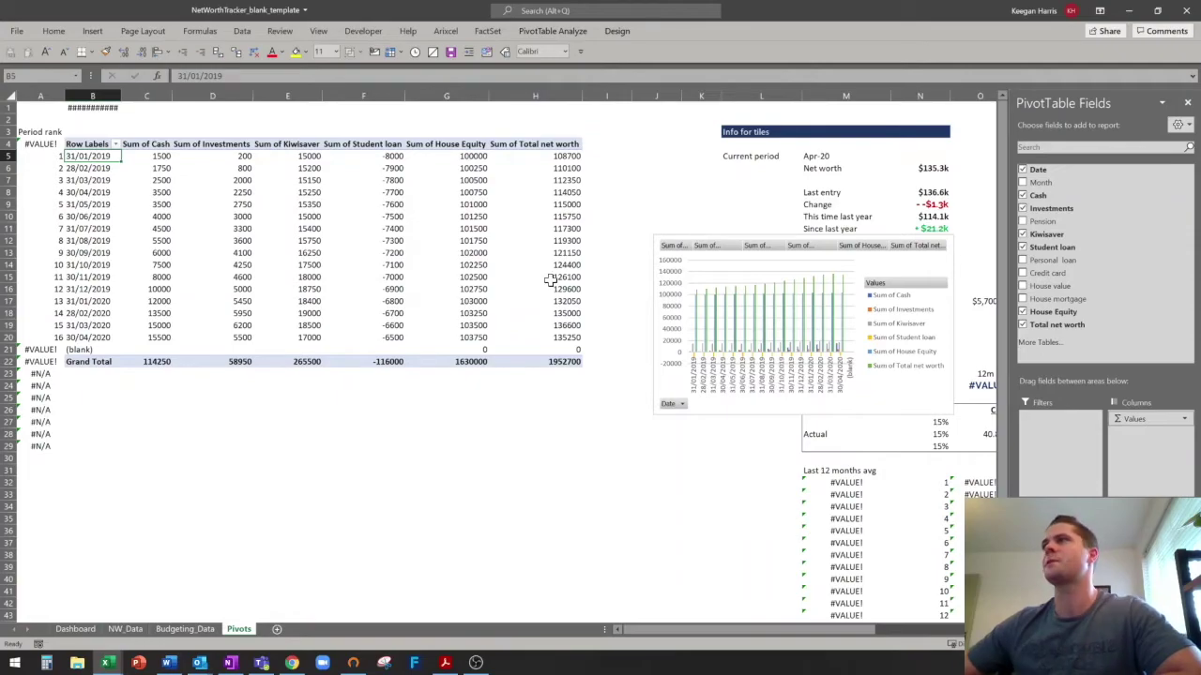
Format all pivot table values, including the grand totals, as Currency with the $ English (New Zealand) symbol and no decimal places.
left_click_drag(160, 156, 555, 359)
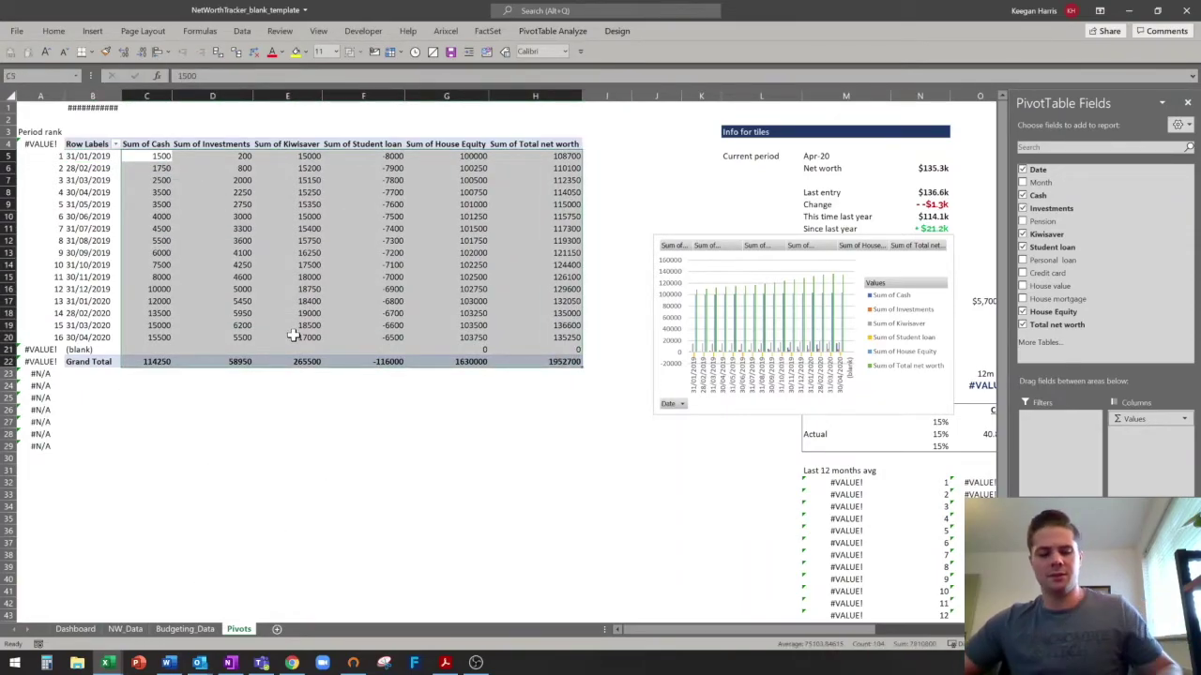
key("ctrl+1")
left_click(324, 108)
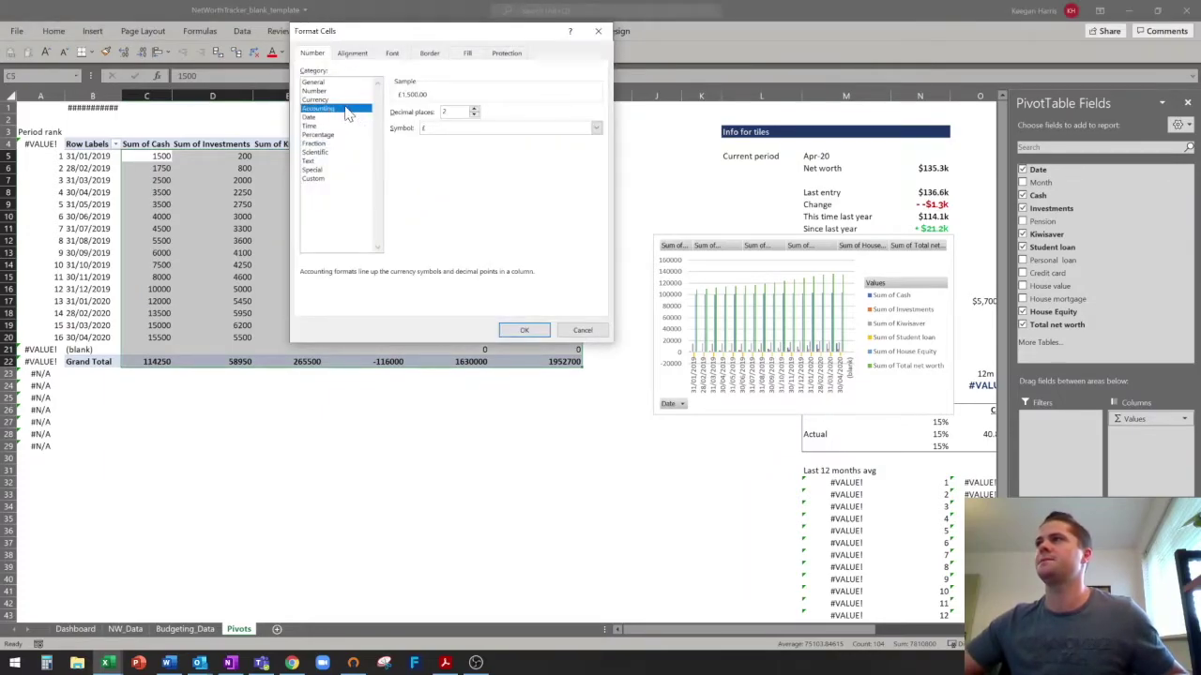
left_click(330, 99)
left_click(480, 129)
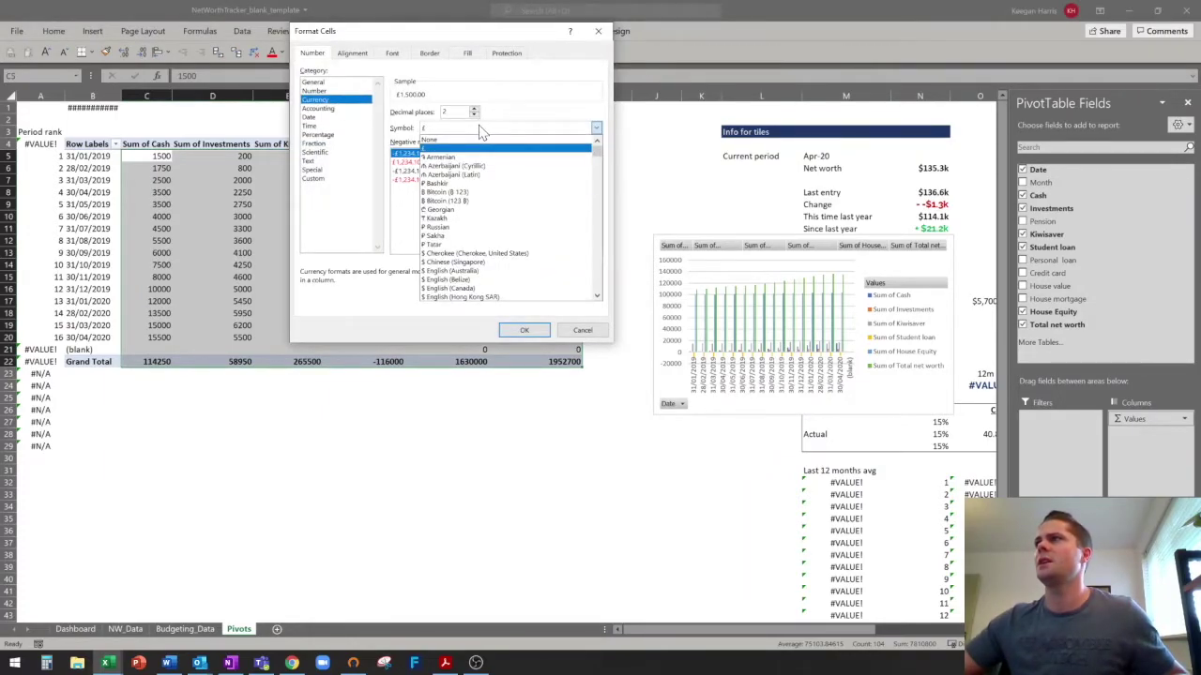
scroll(480, 287, "down", 1)
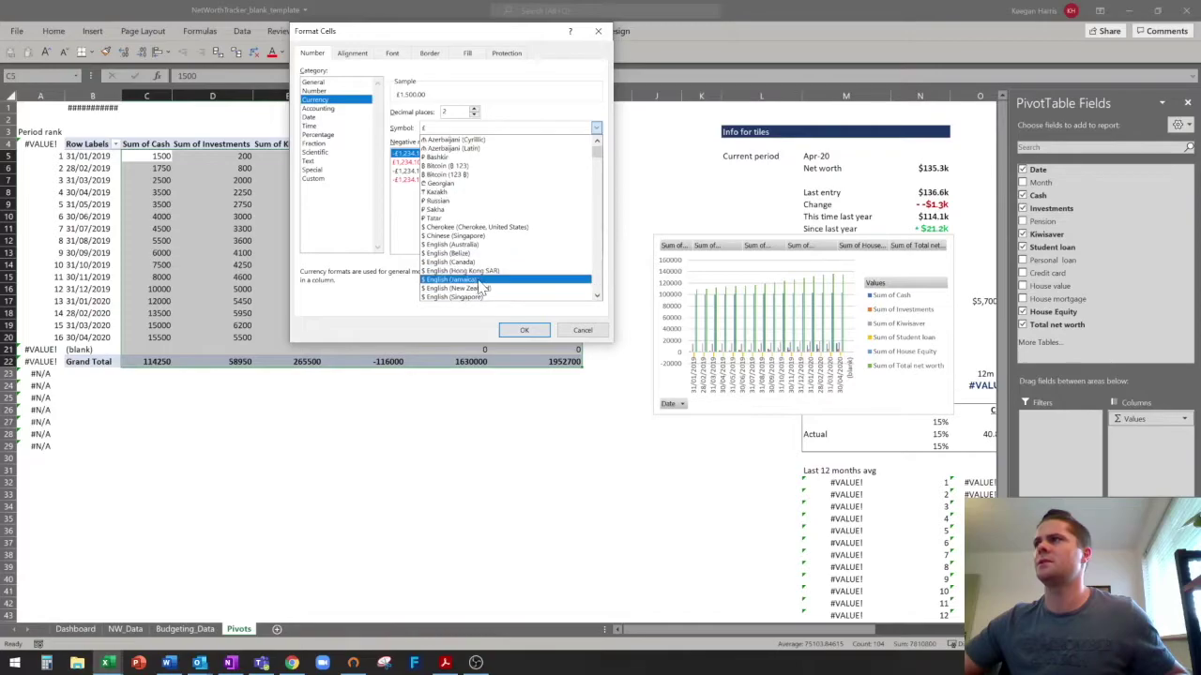
left_click(480, 288)
left_click(524, 330)
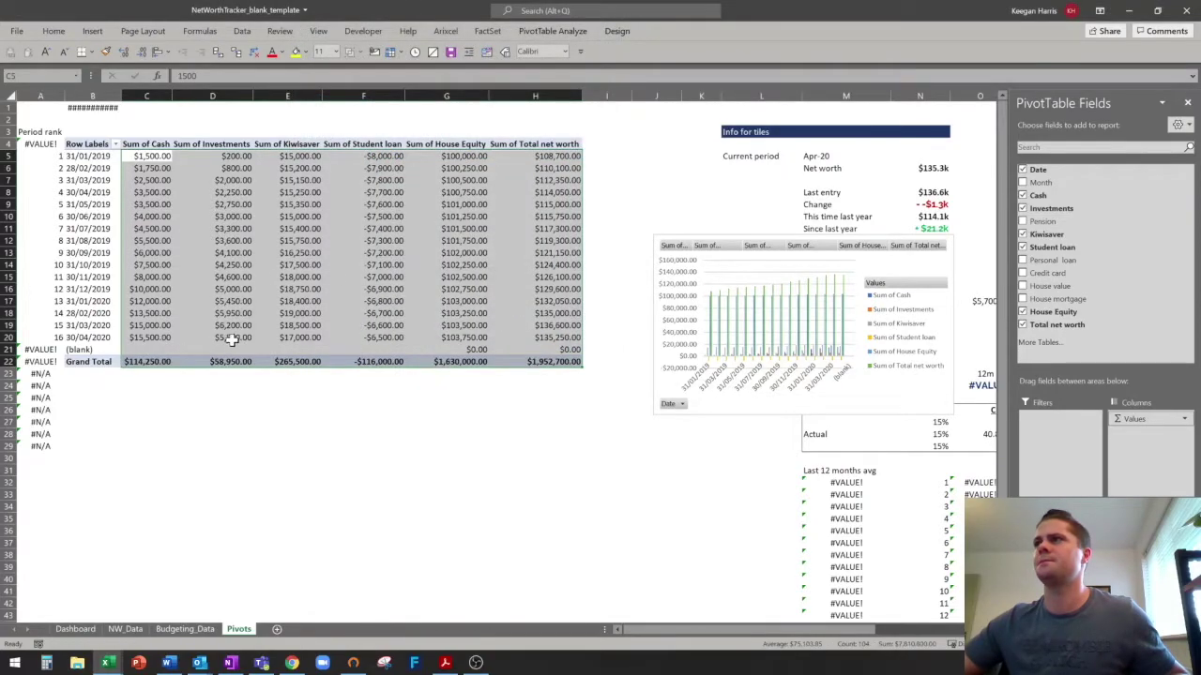
left_click(289, 446)
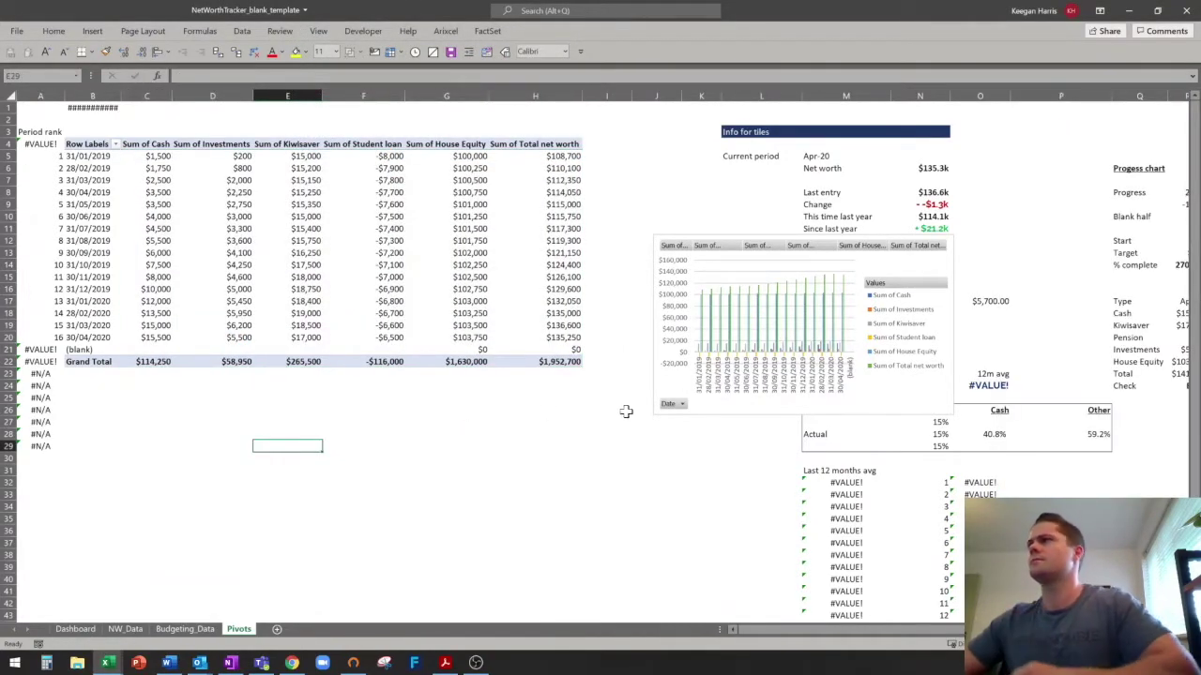
Move the pivot chart directly beneath the pivot table and undo the trial cut of the chart.
left_click(784, 252)
left_click_drag(778, 237, 316, 385)
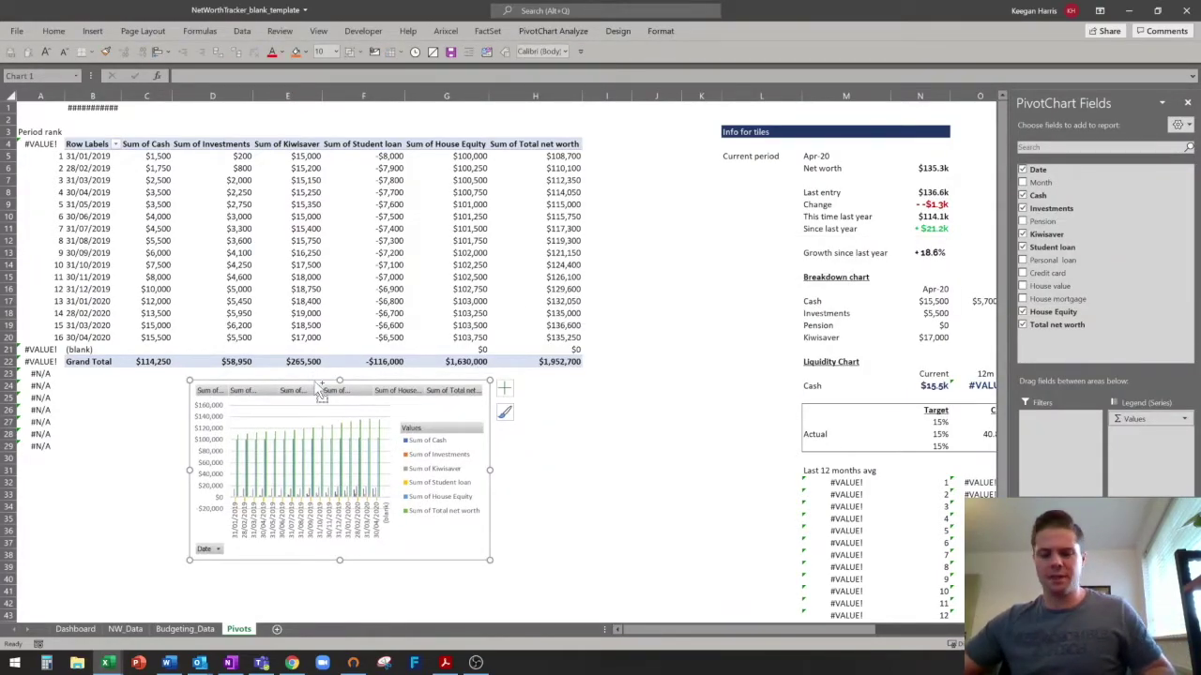
key("ctrl+x")
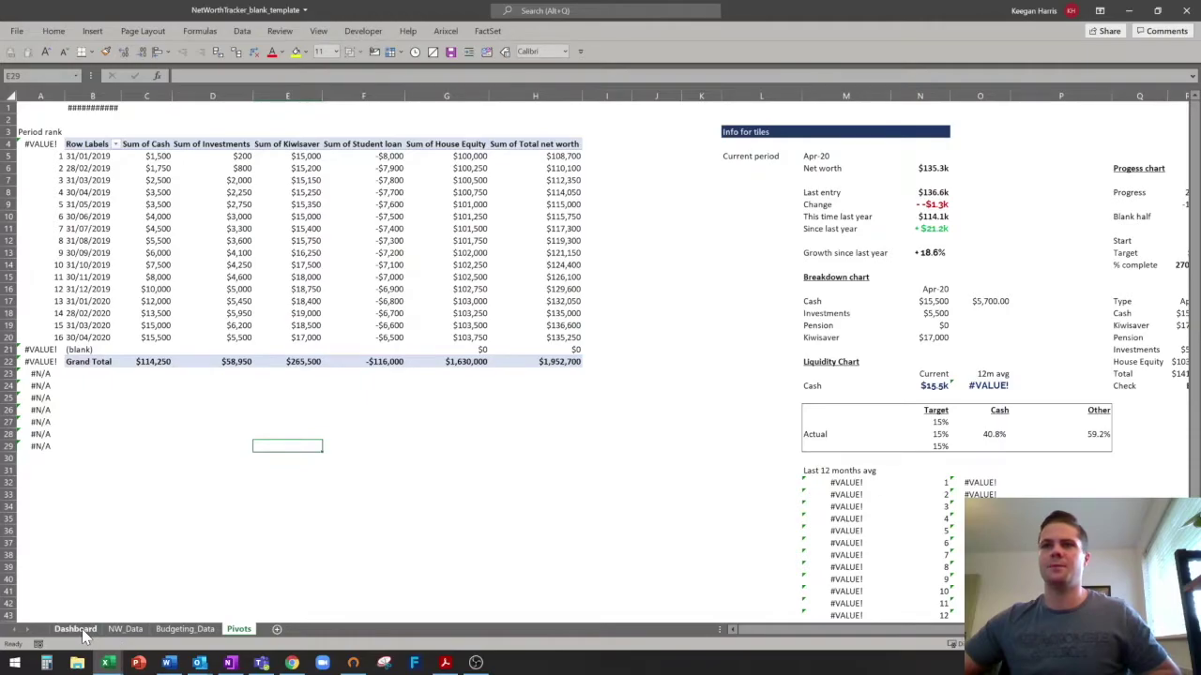
key("ctrl+z")
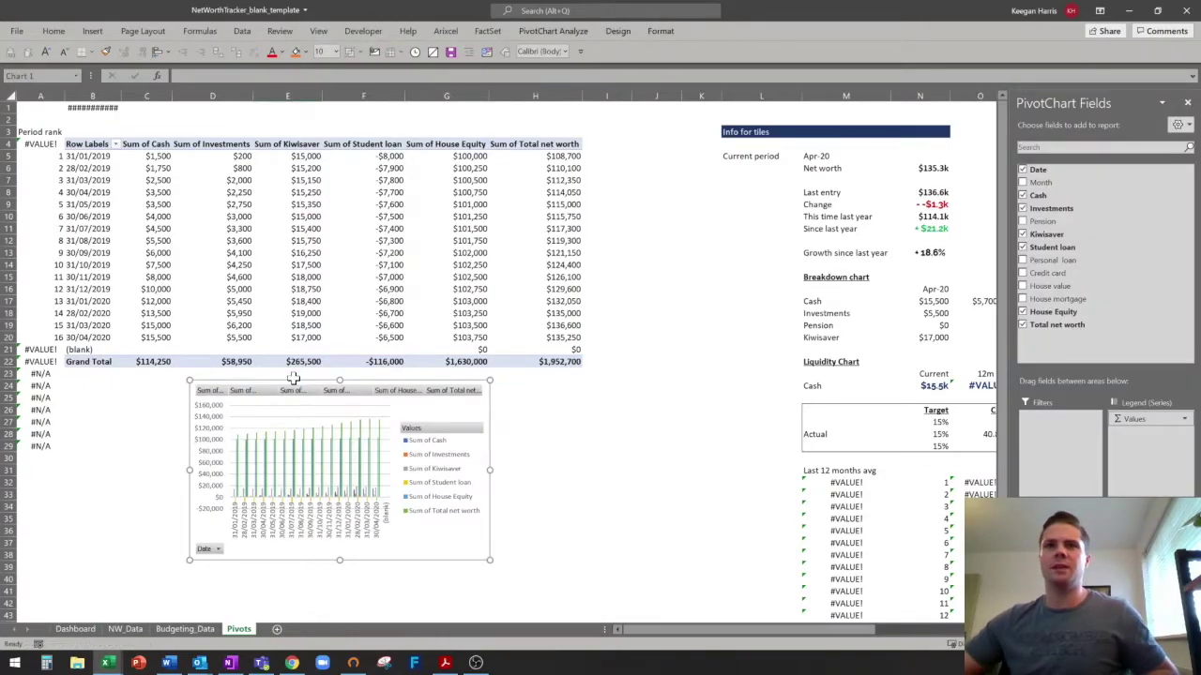
Move the pivot chart from the Pivots sheet to the Net worth analytics area of the Dashboard sheet.
key("ctrl+x")
left_click(75, 629)
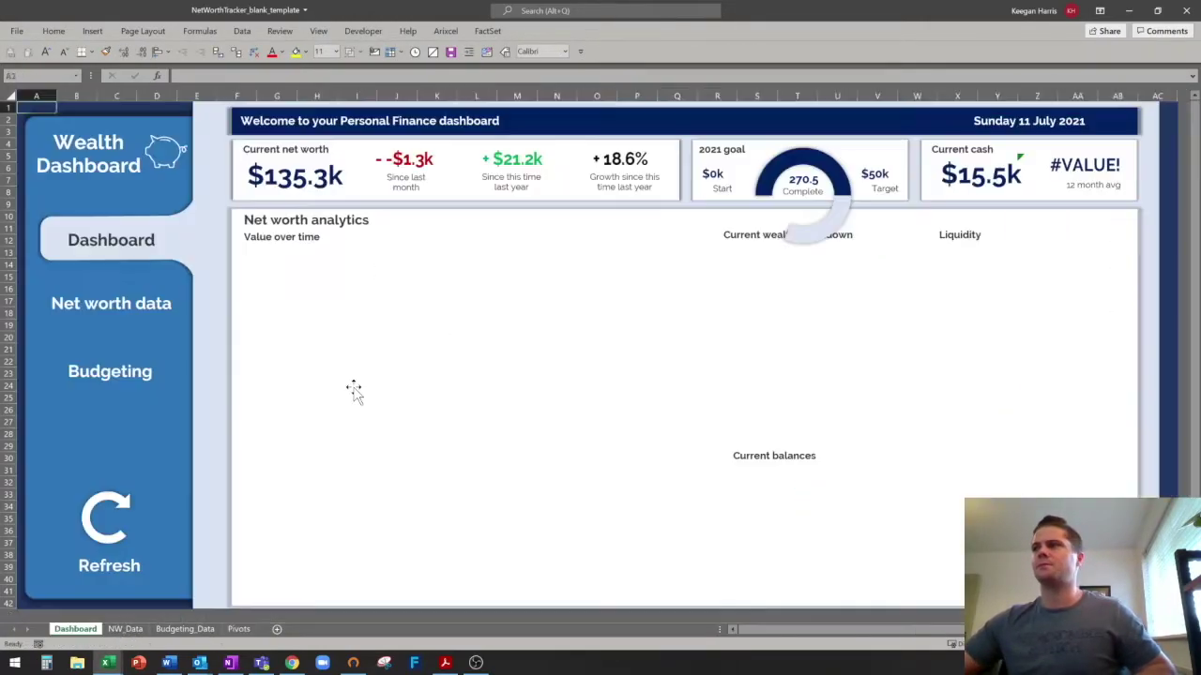
left_click(334, 276)
key("ctrl+v")
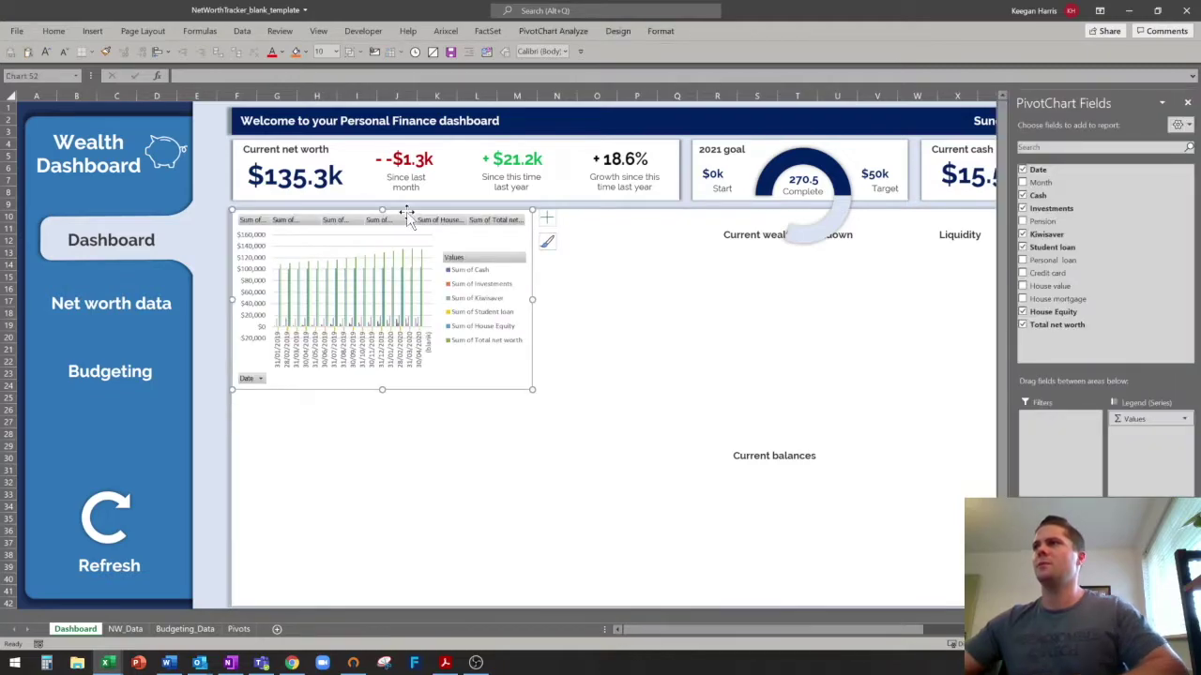
Enlarge the pivot chart to fill the space beneath the Value over time heading and hide all its field buttons.
left_click(550, 402)
left_click(488, 385)
left_click_drag(469, 383, 720, 506)
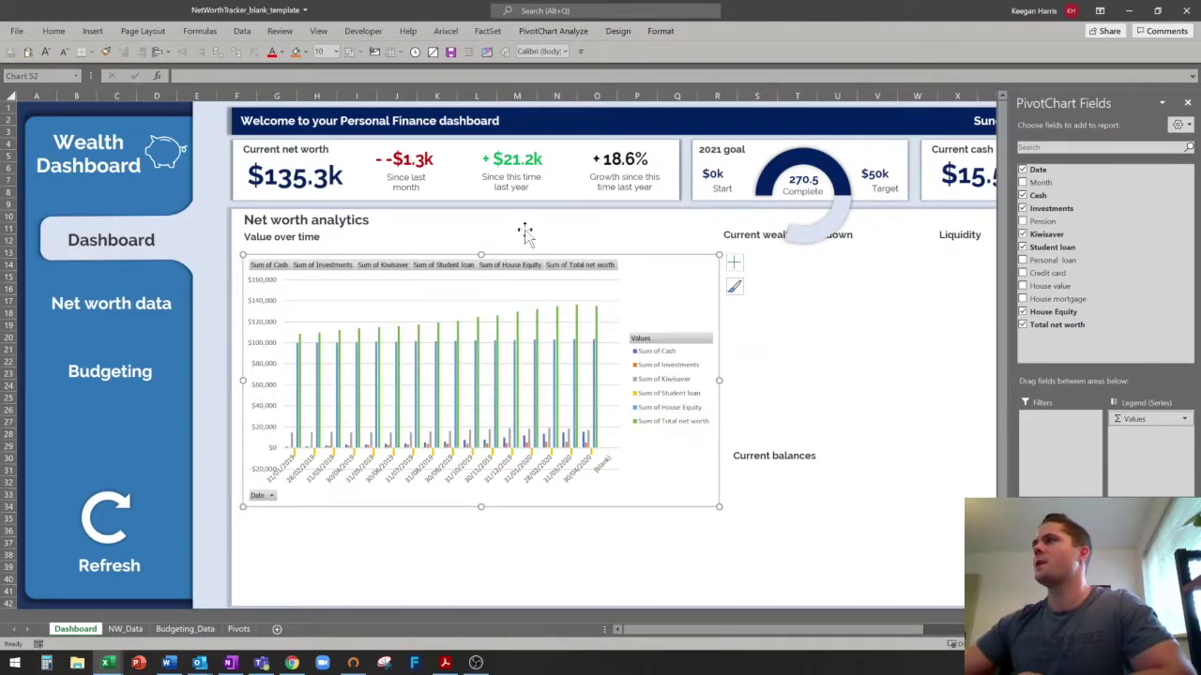
right_click(559, 270)
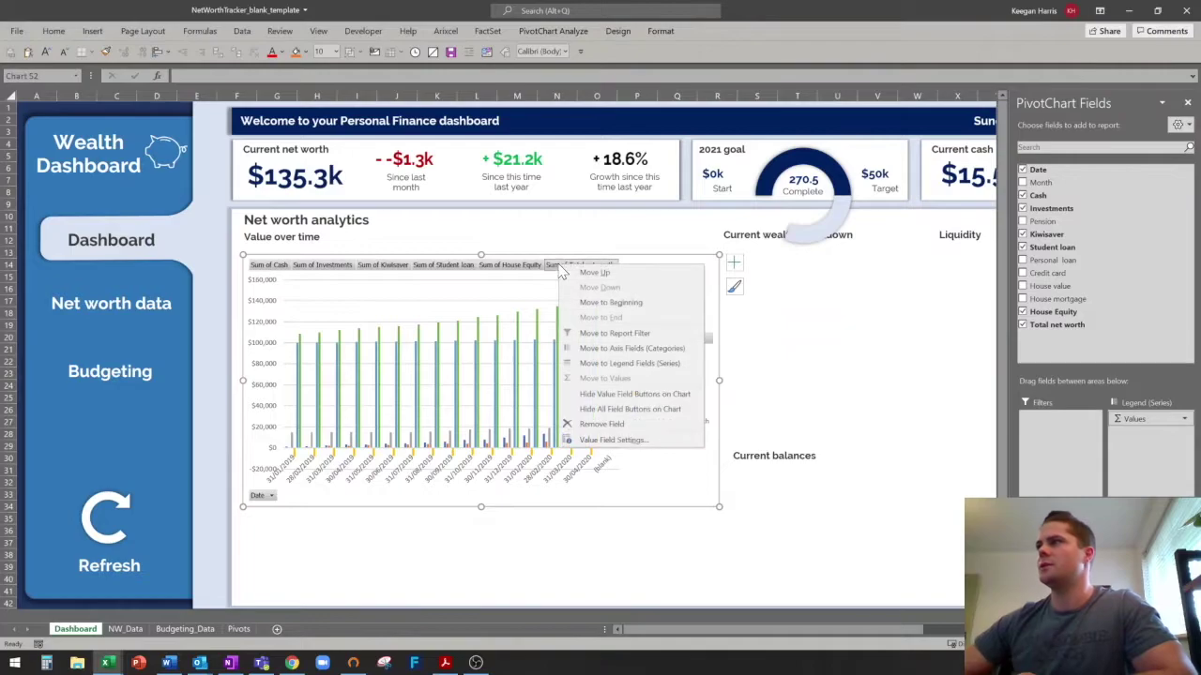
left_click(659, 410)
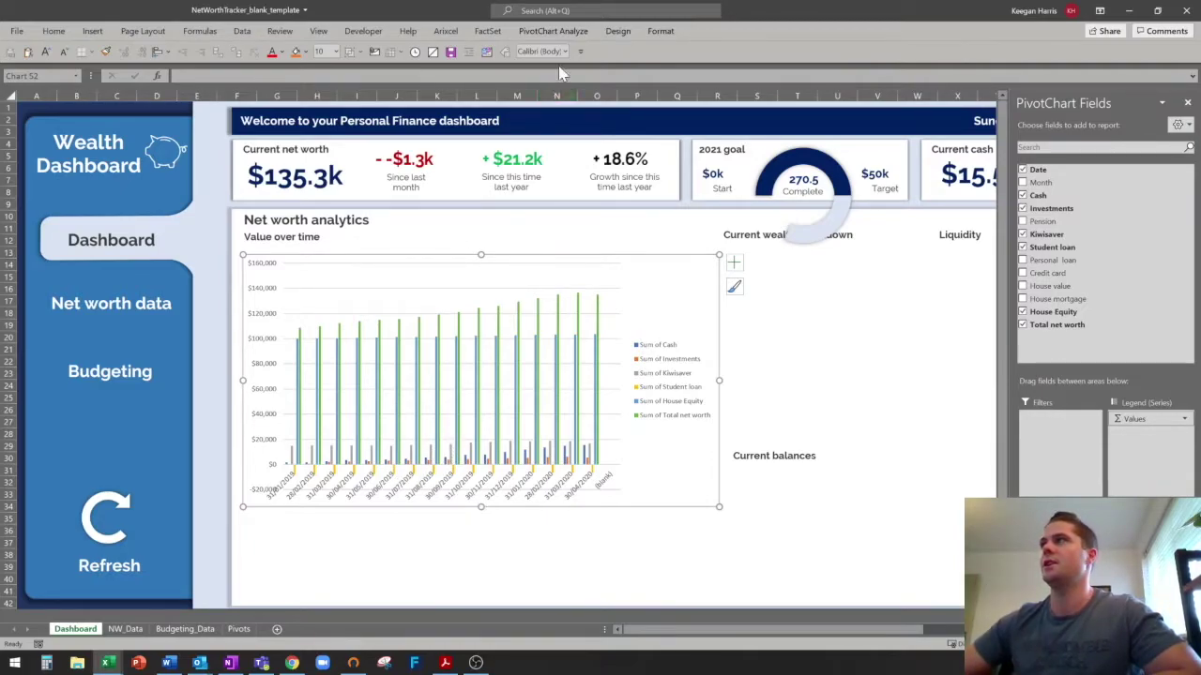
Change the pivot chart's type to Stacked Area.
left_click(619, 32)
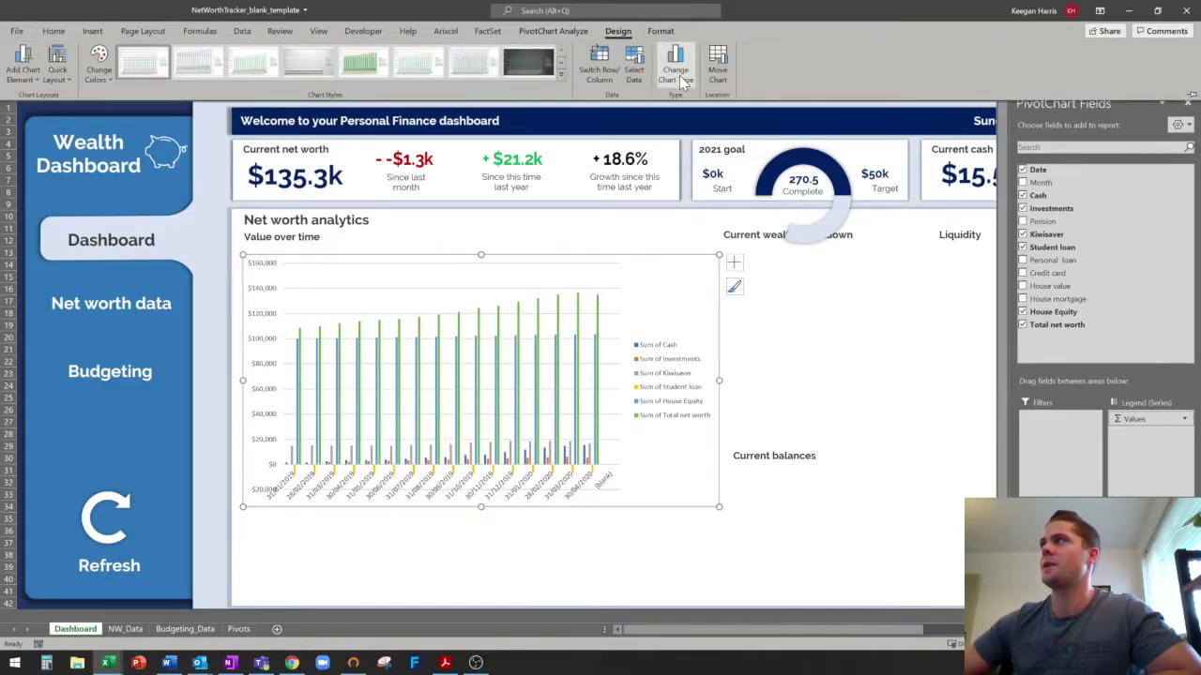
left_click(680, 75)
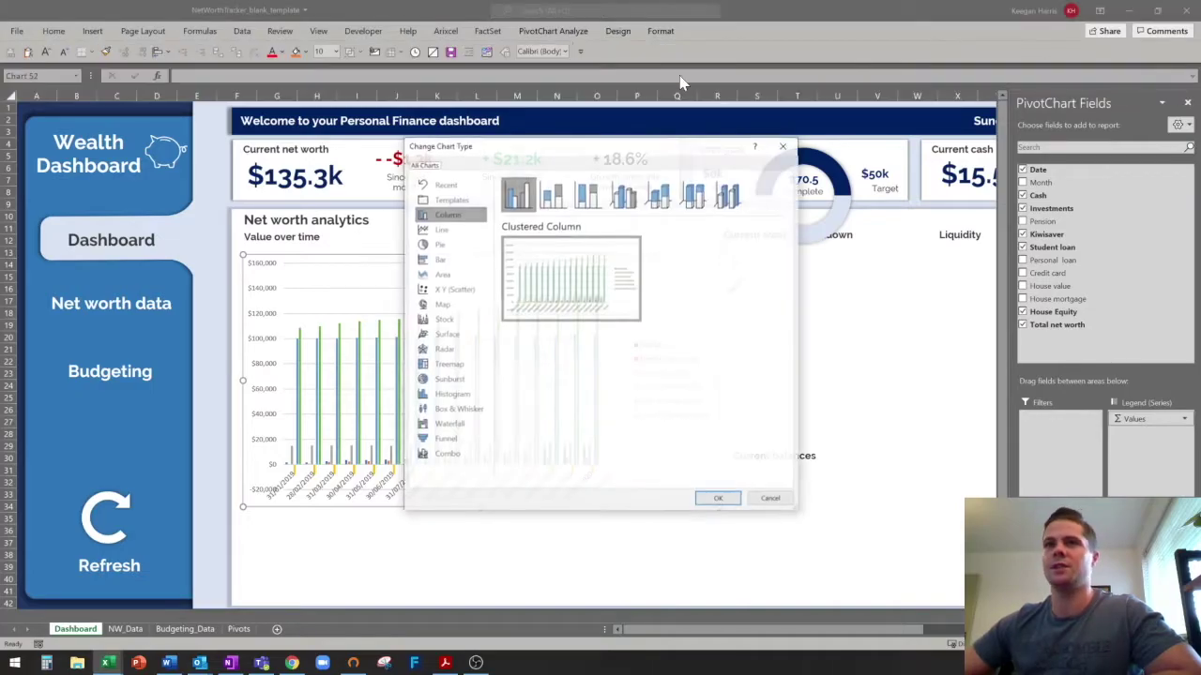
left_click(455, 234)
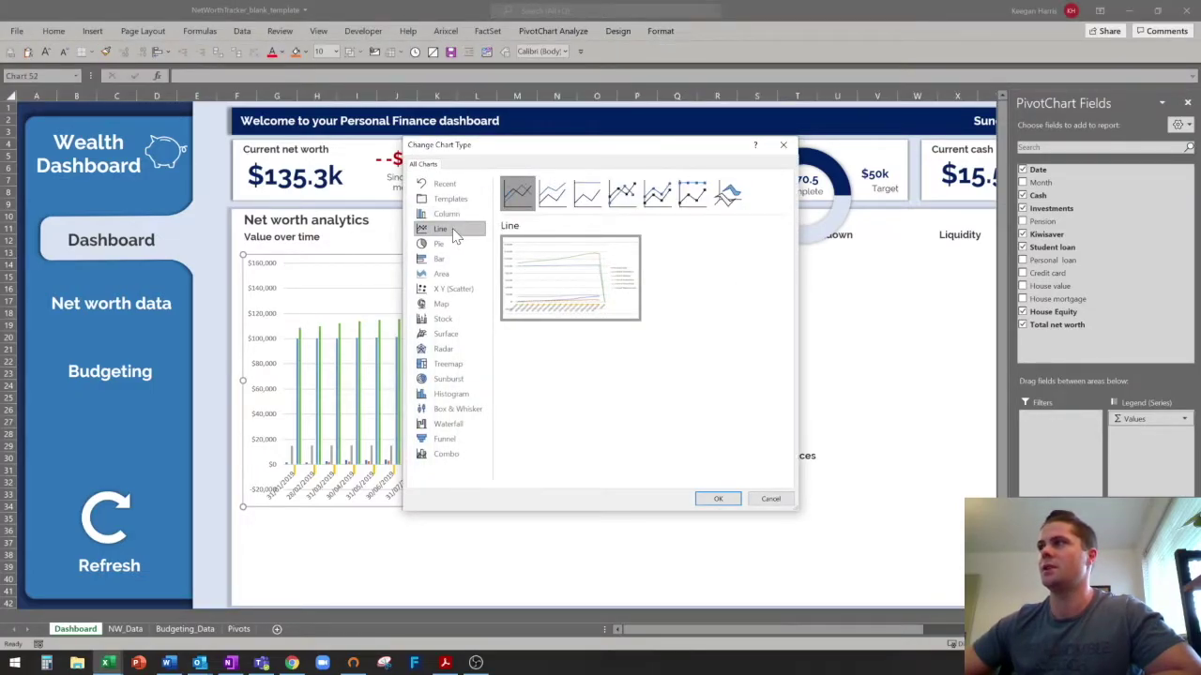
left_click(442, 275)
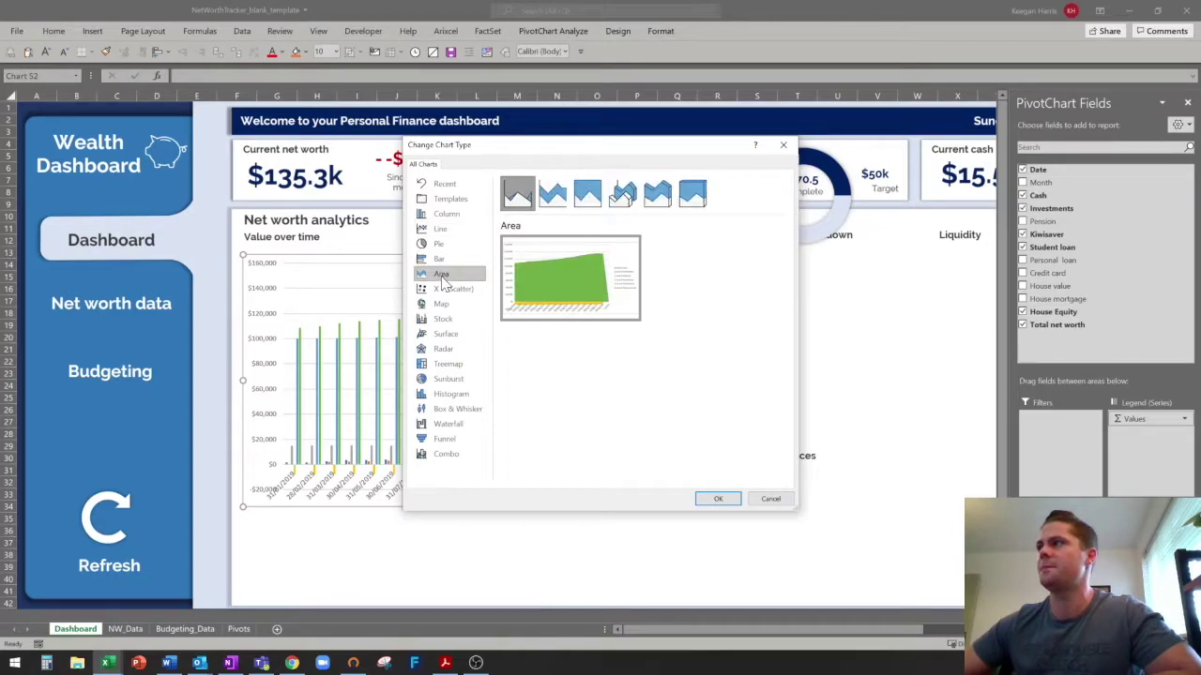
left_click(554, 197)
left_click(715, 500)
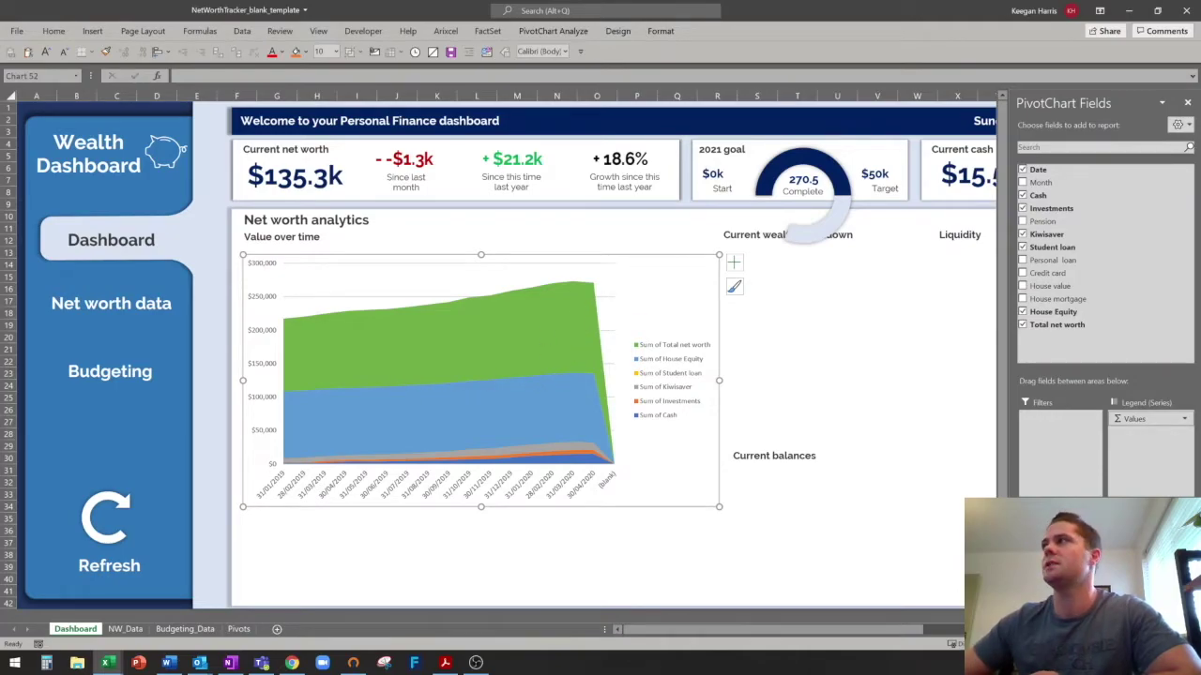
Switch the chart type to Combo and set the Cash, Investments and Kiwisaver series to Stacked Area.
left_click(625, 38)
left_click(669, 62)
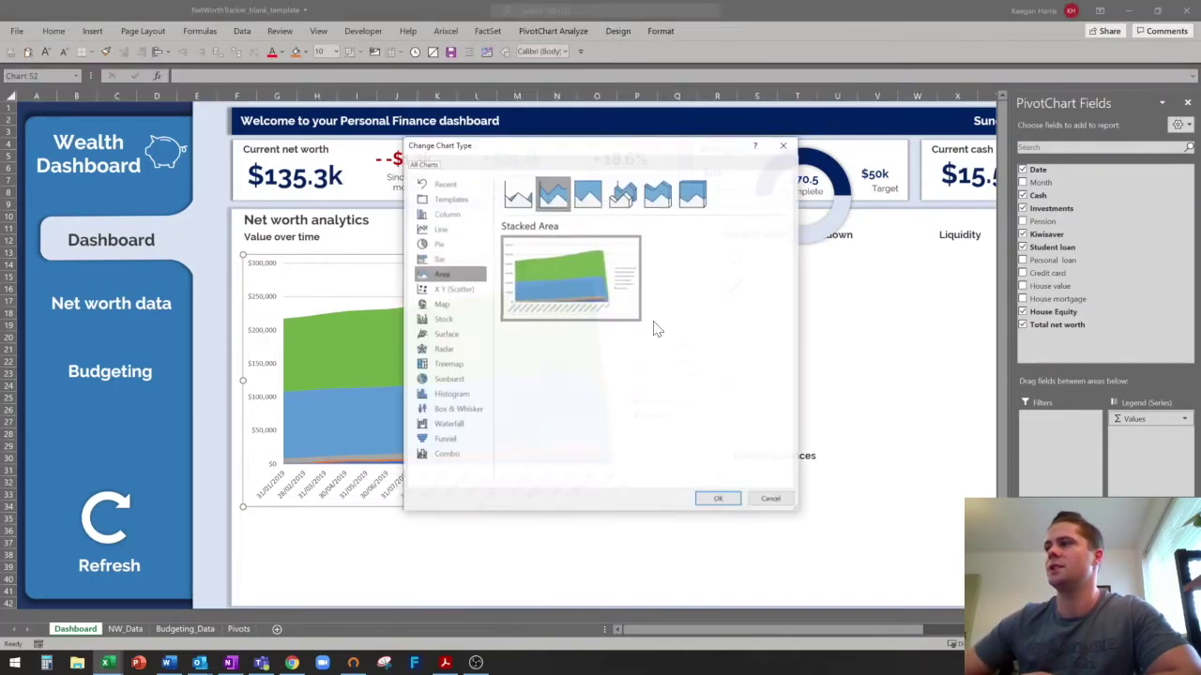
left_click(447, 455)
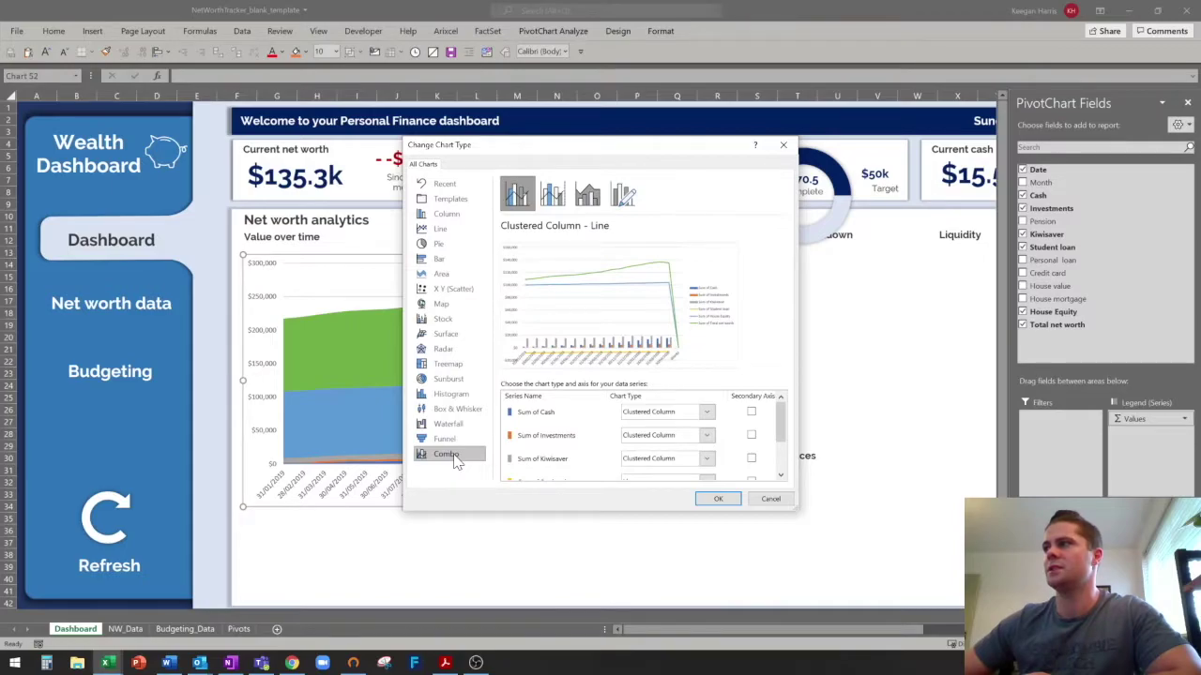
scroll(718, 424, "down", 3)
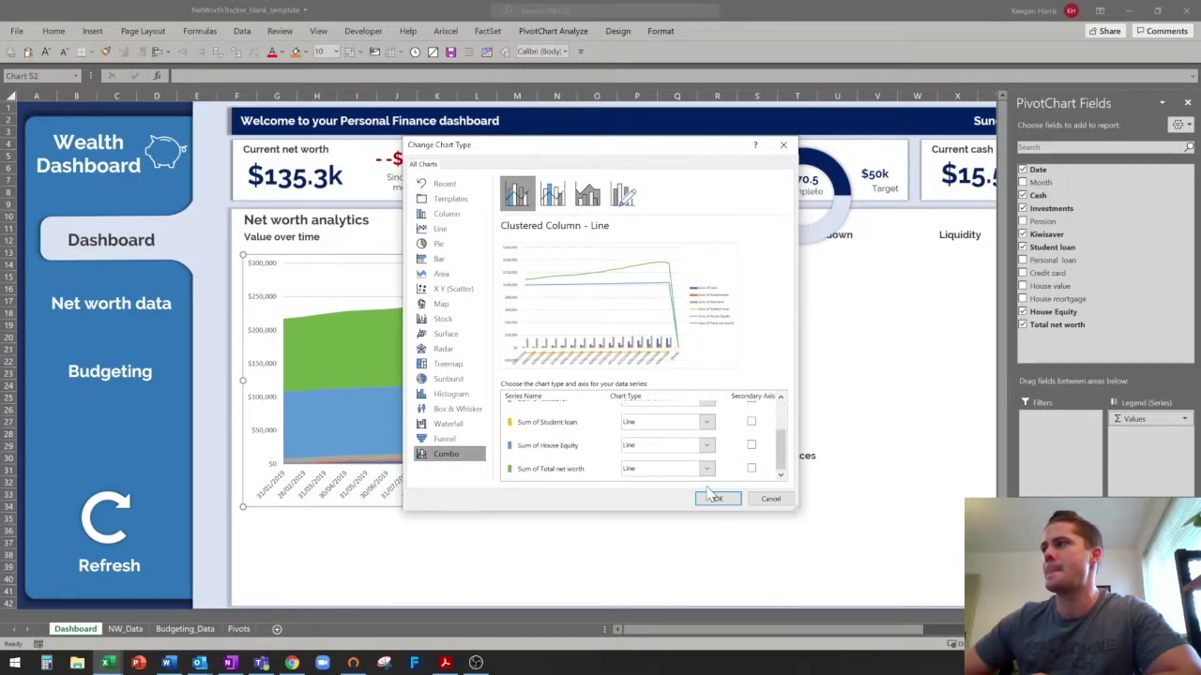
scroll(706, 421, "up", 3)
left_click(706, 413)
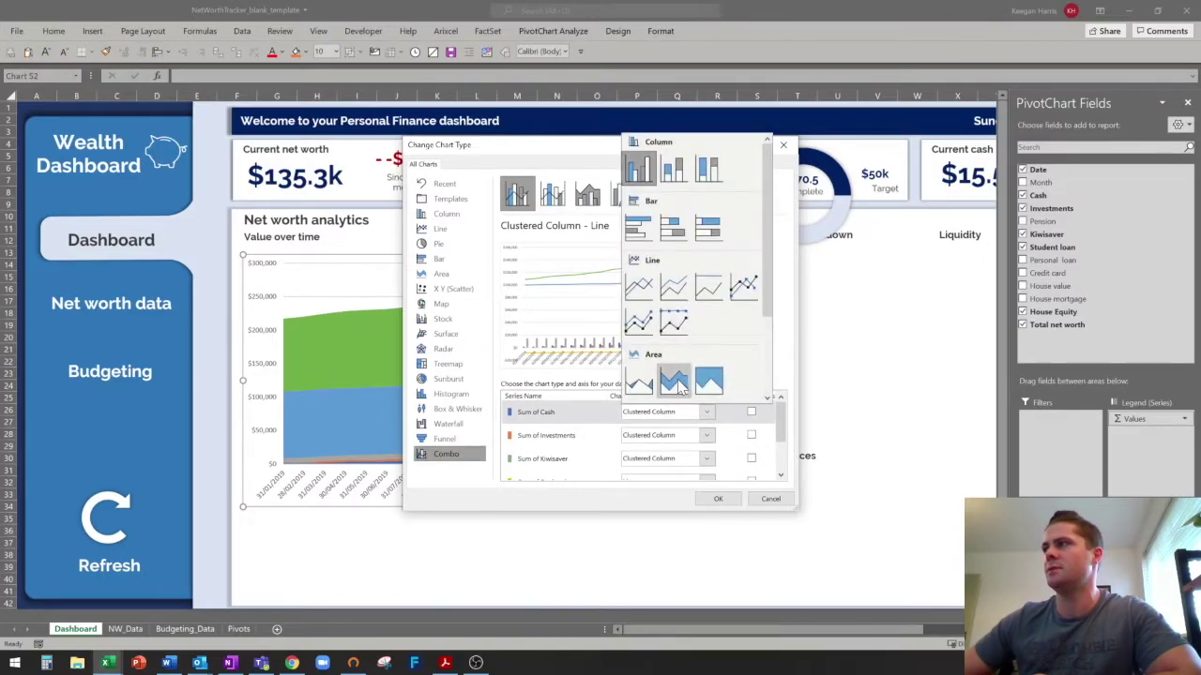
left_click(681, 387)
left_click(708, 436)
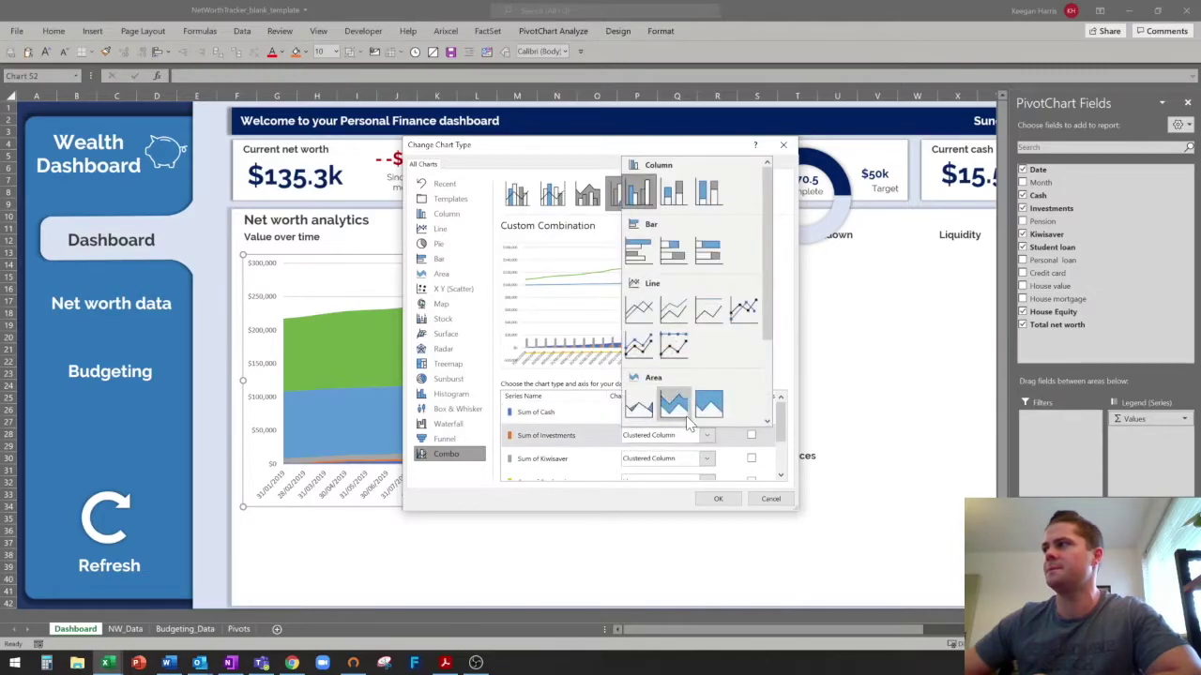
left_click(679, 410)
left_click(707, 459)
left_click(681, 425)
Set the Student loan and House Equity series to Stacked Area, keep Total net worth as a Line, and apply the combo chart.
scroll(699, 445, "down", 3)
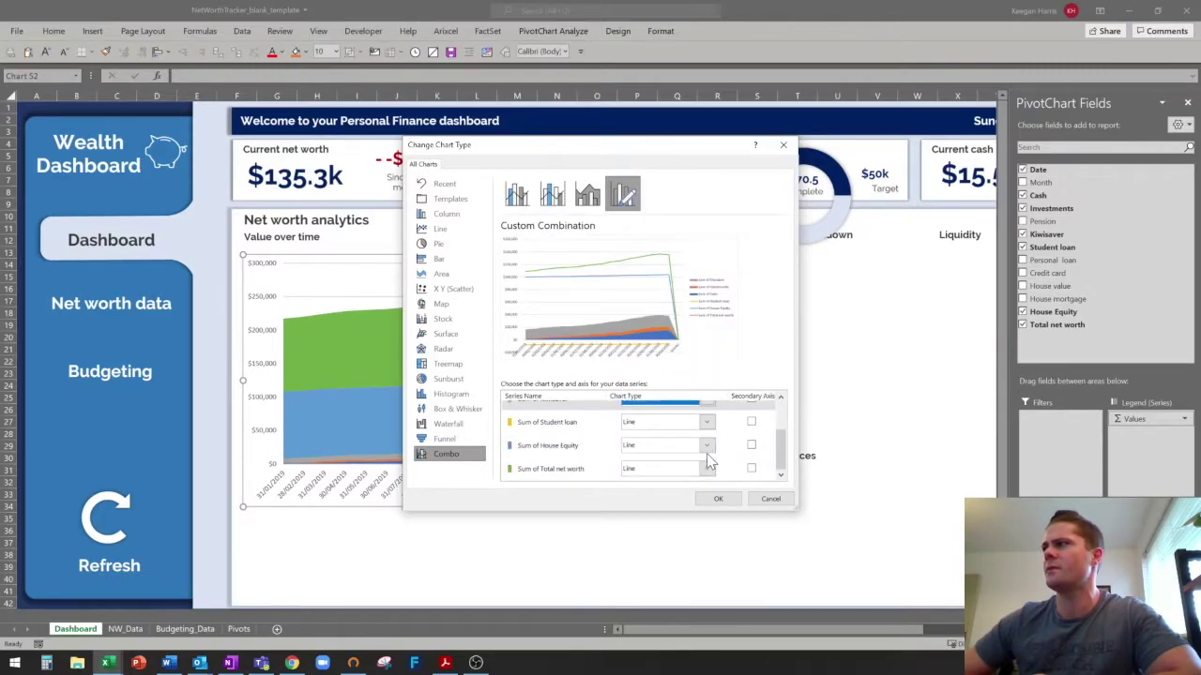
left_click(708, 423)
left_click(676, 399)
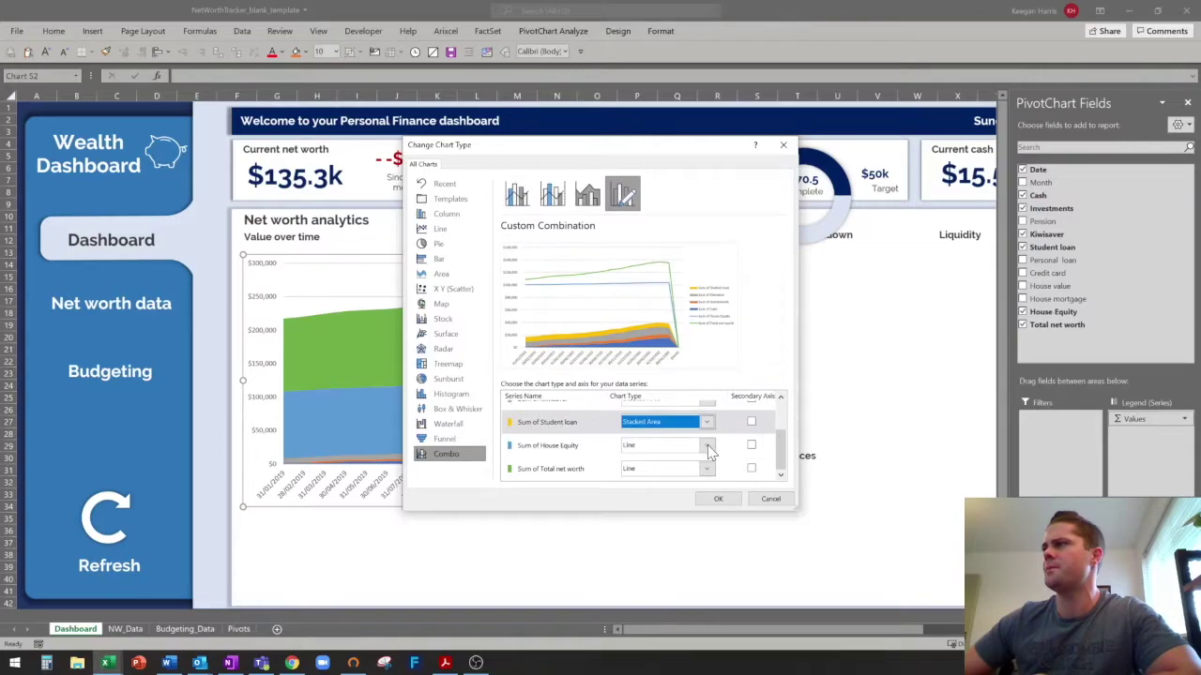
left_click(708, 447)
left_click(677, 421)
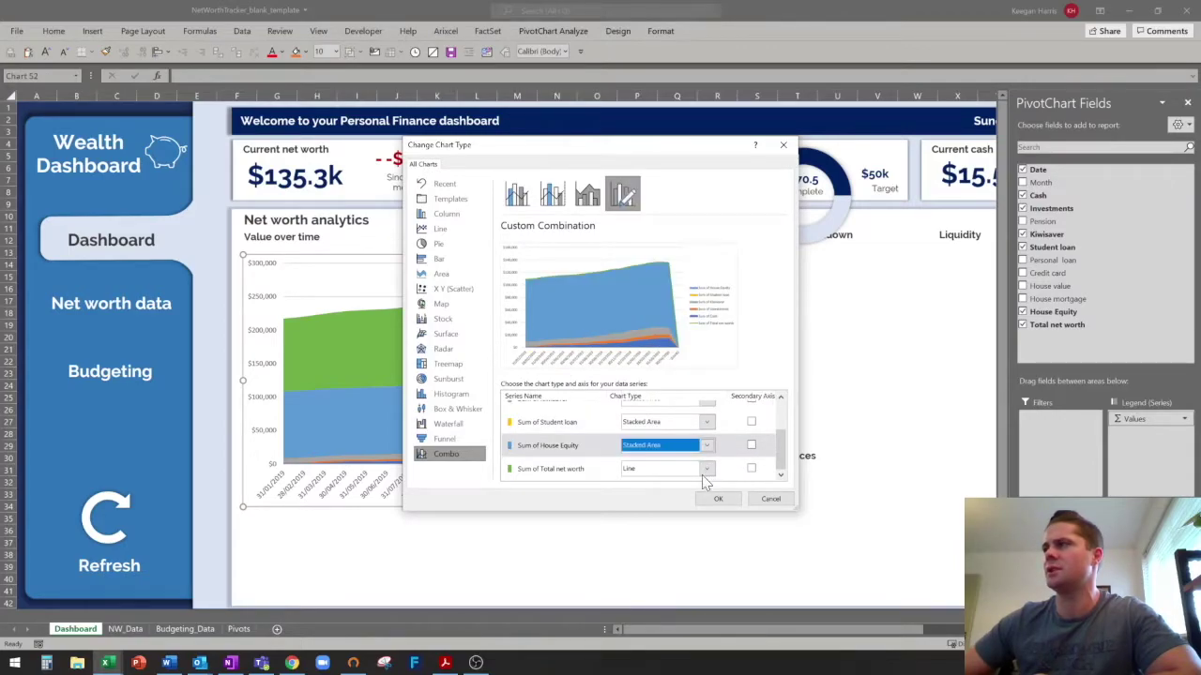
left_click(717, 498)
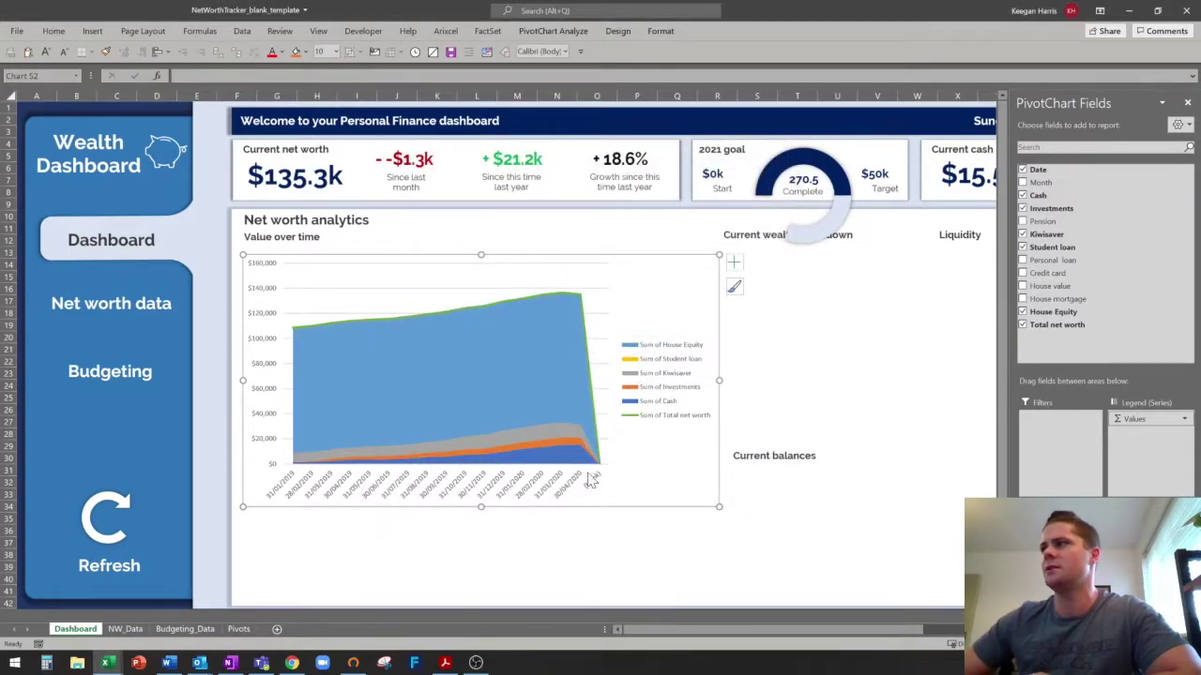
Exclude the (blank) date row from the pivot table and rename its Sum of Cash field as Cash with a trailing space.
left_click(239, 629)
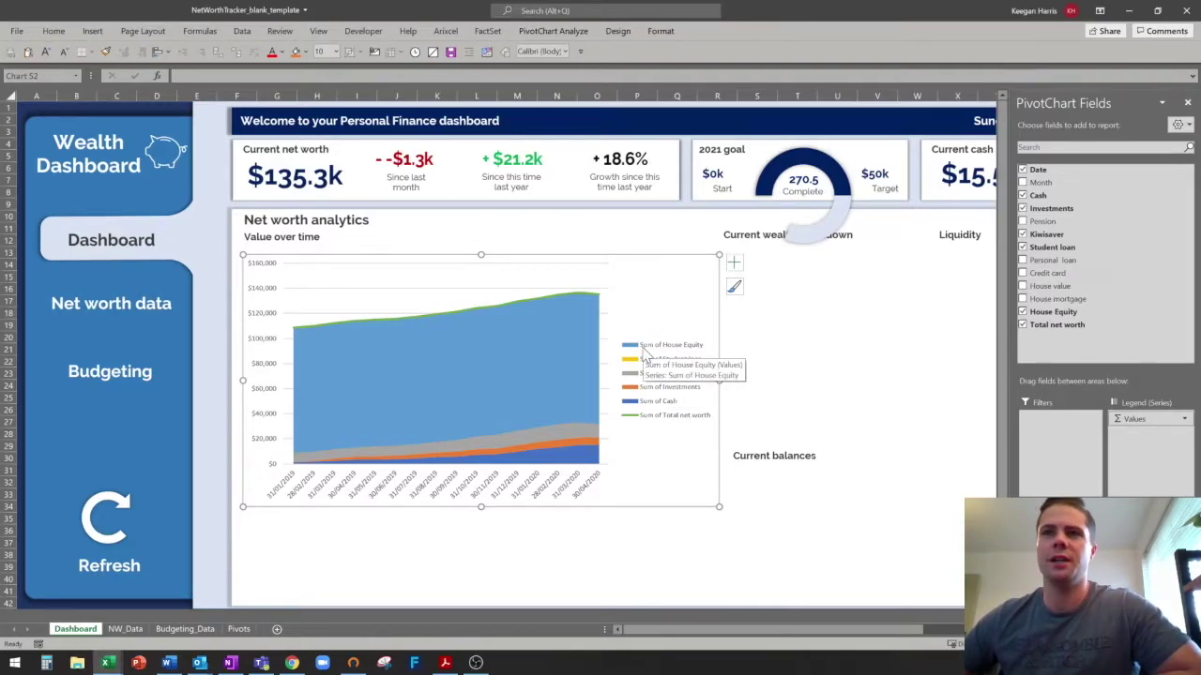
left_click(238, 629)
left_click(148, 139)
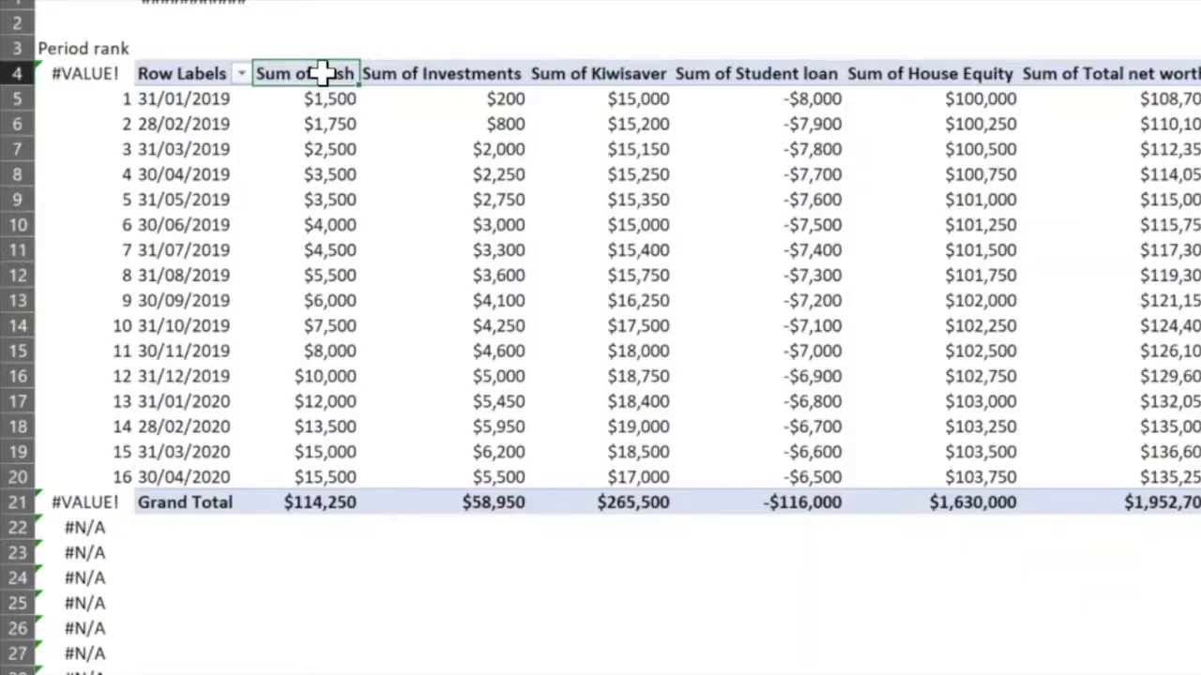
right_click(153, 144)
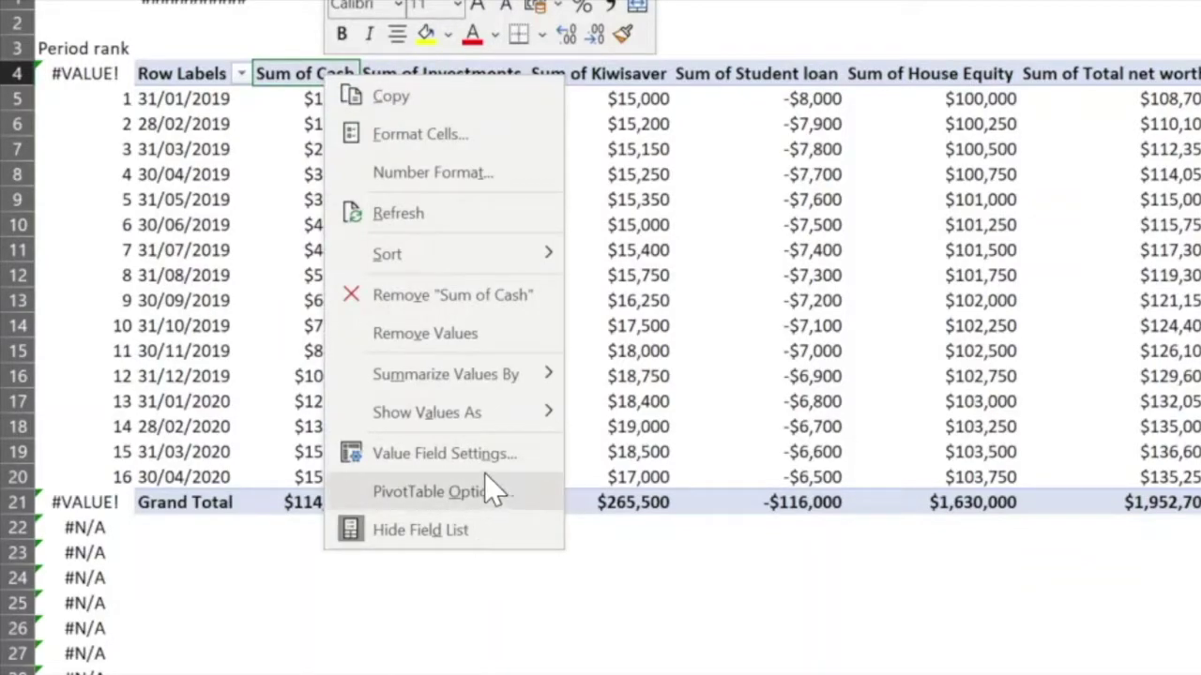
left_click(544, 455)
left_click_drag(382, 311, 272, 317)
key("BackSpace")
key("End")
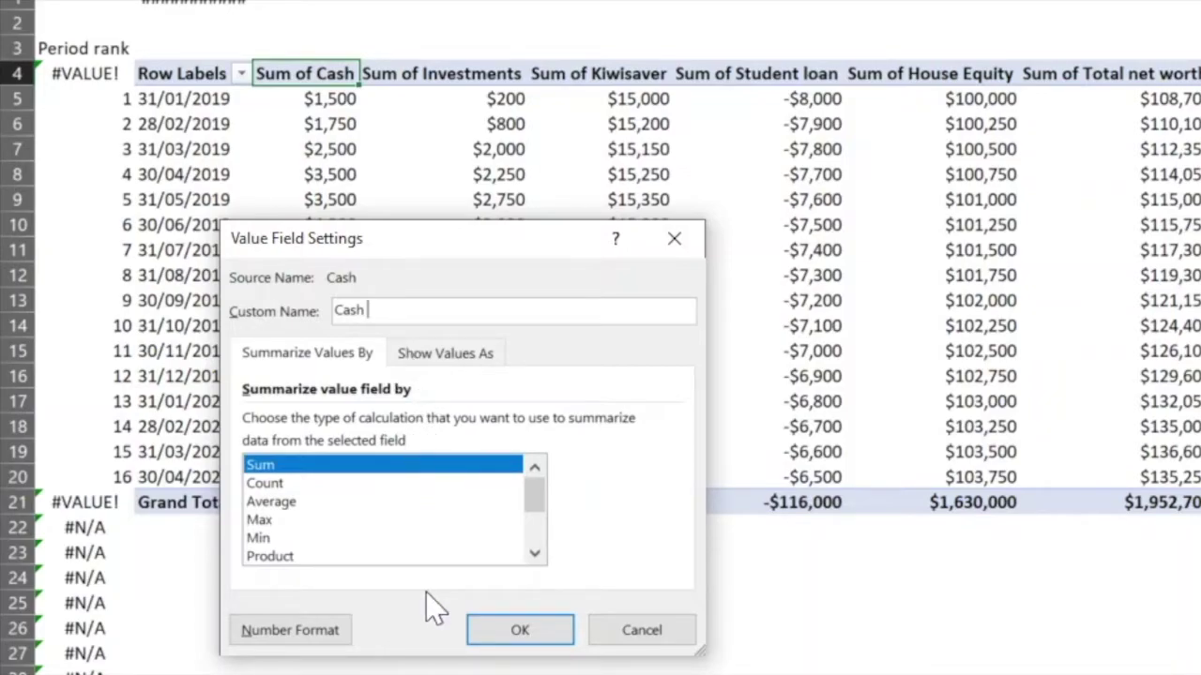
left_click(521, 631)
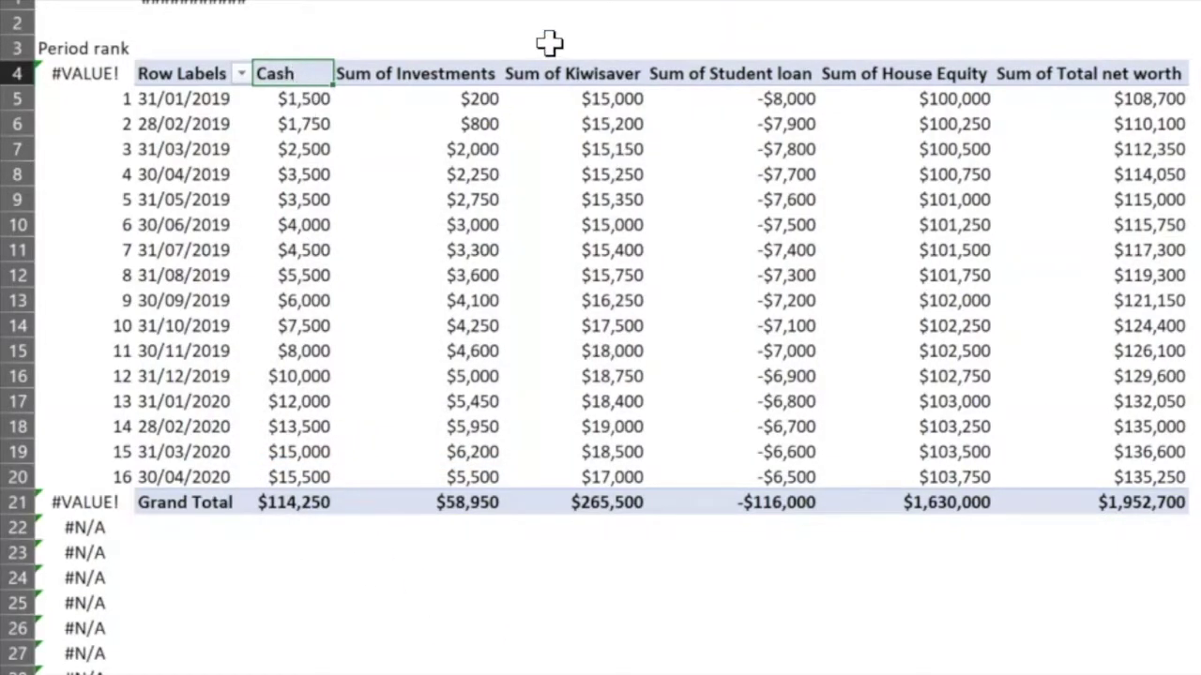
Rename the remaining pivot table value fields as Investments, Kiwisaver, Student loan, House Equity and Net worth.
right_click(453, 68)
left_click(271, 325)
type("Investments")
left_click(296, 402)
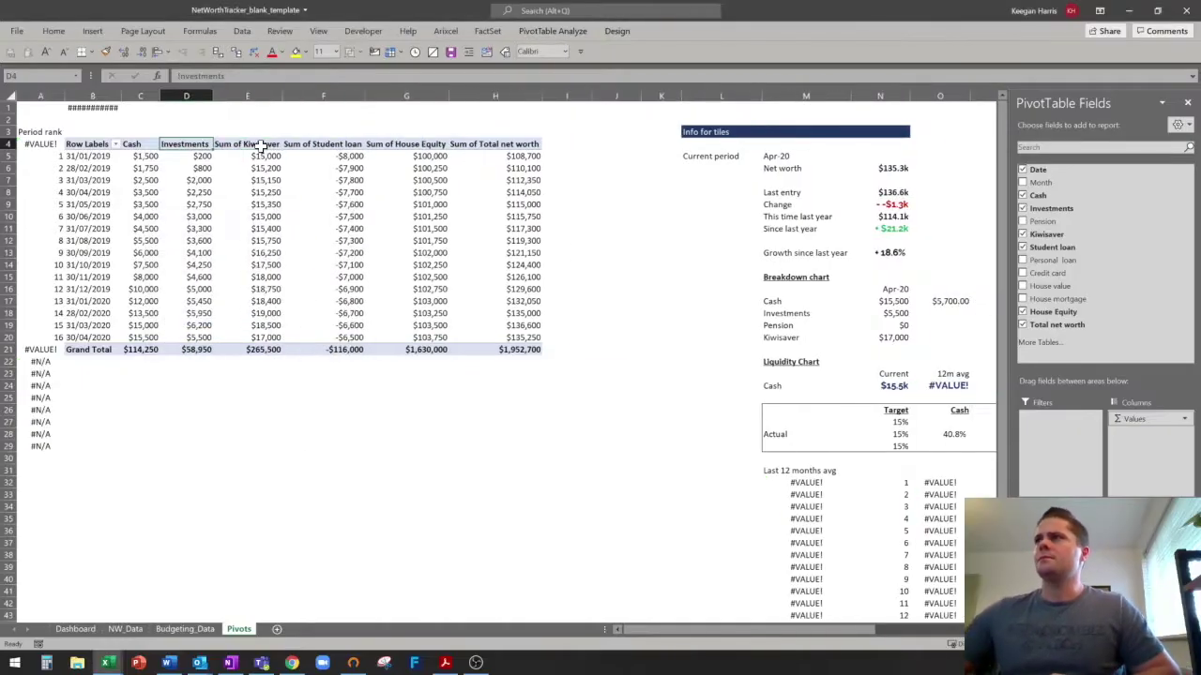
right_click(572, 73)
left_click(319, 325)
type("Kiwisaver")
left_click(355, 373)
right_click(731, 73)
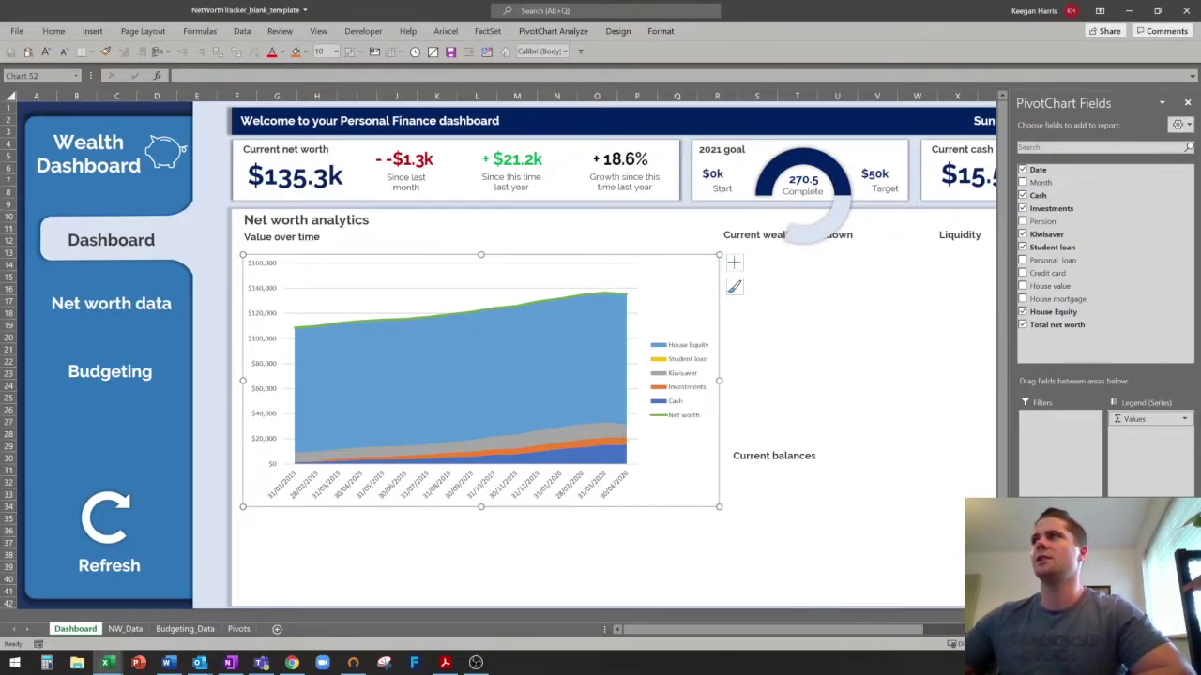
Set the dashboard chart's font to Raleway and increase its size to 10.5.
left_click(541, 51)
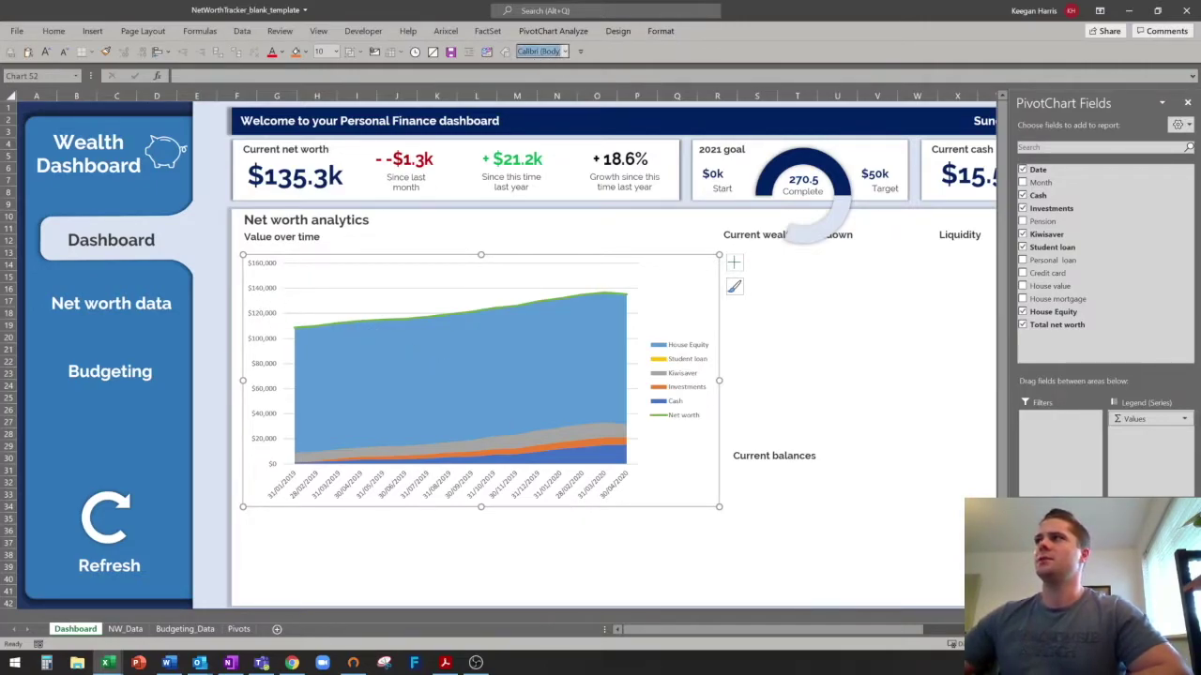
type("Raleway")
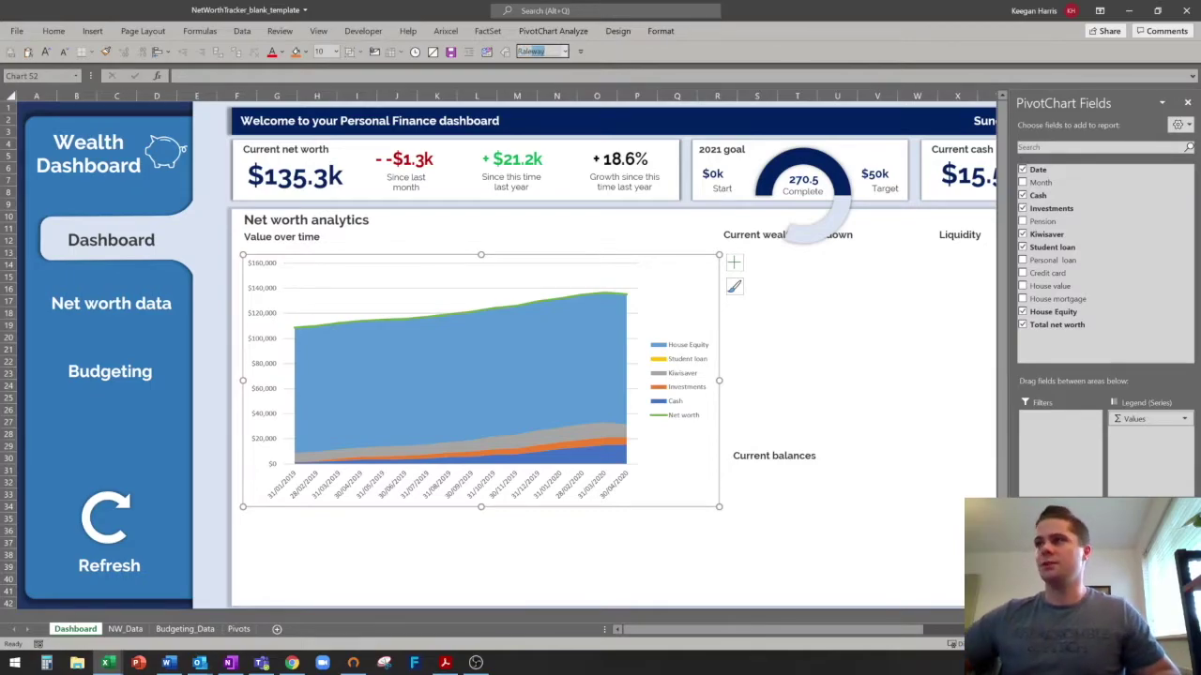
key("Return")
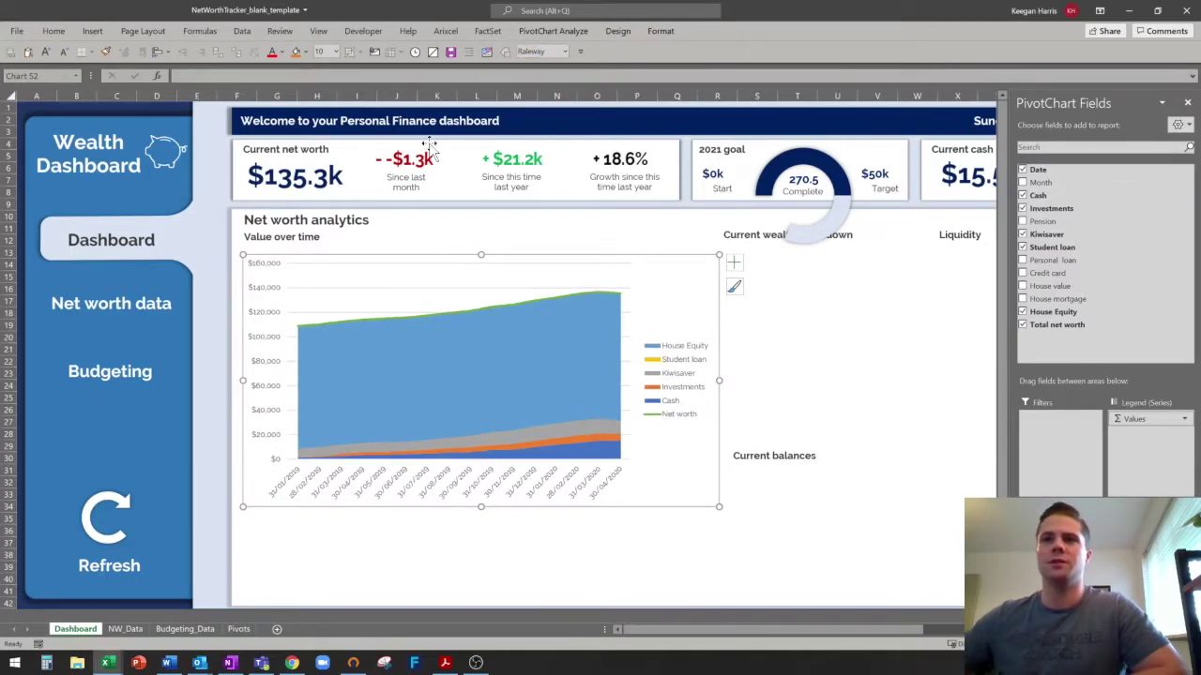
key("ctrl+shift+period")
Set the chart's vertical axis display units to Thousands and open the axis number format settings.
left_click(271, 316)
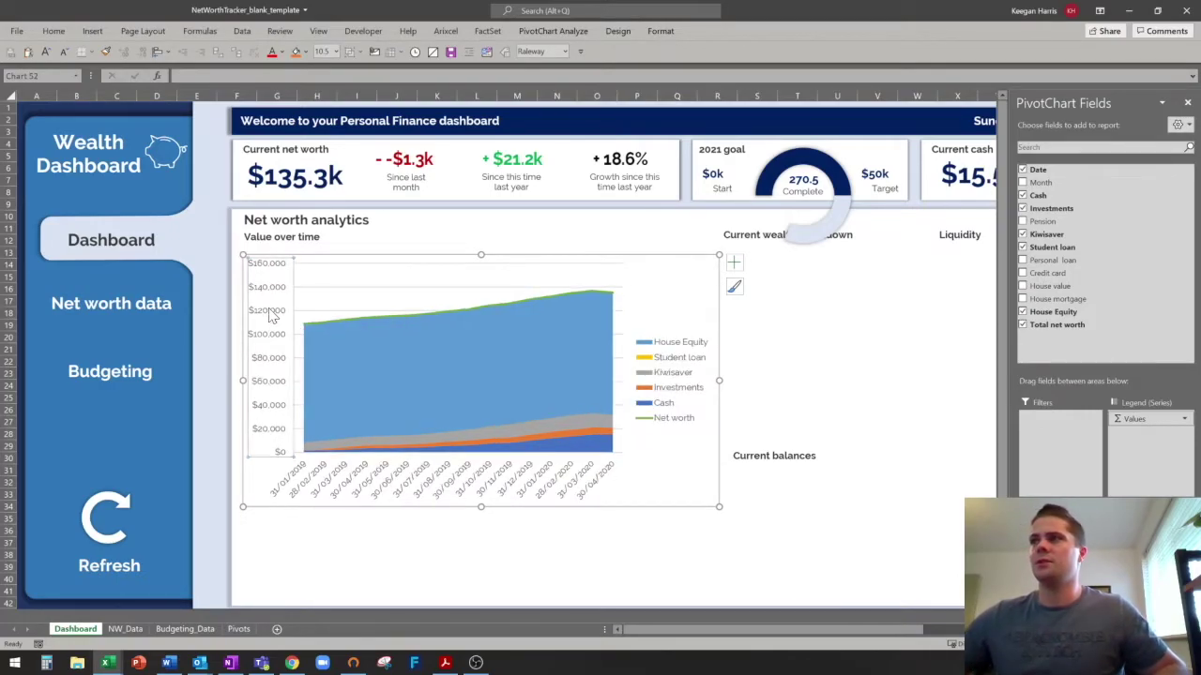
right_click(272, 316)
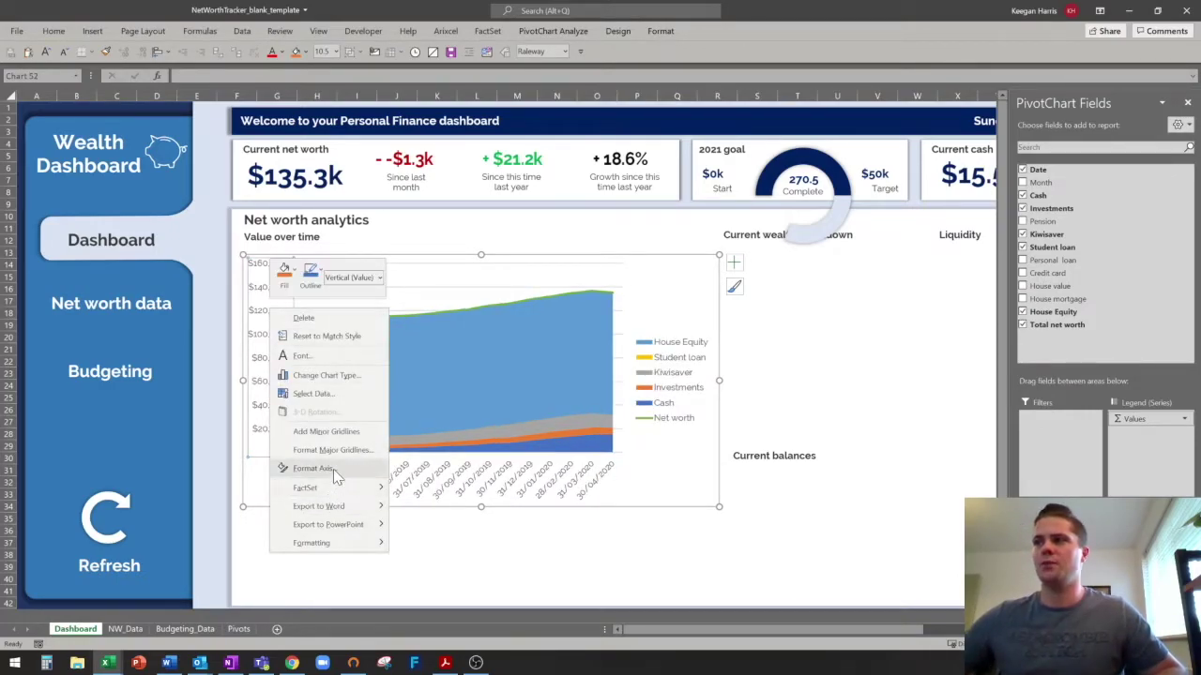
key("Escape")
double_click(277, 359)
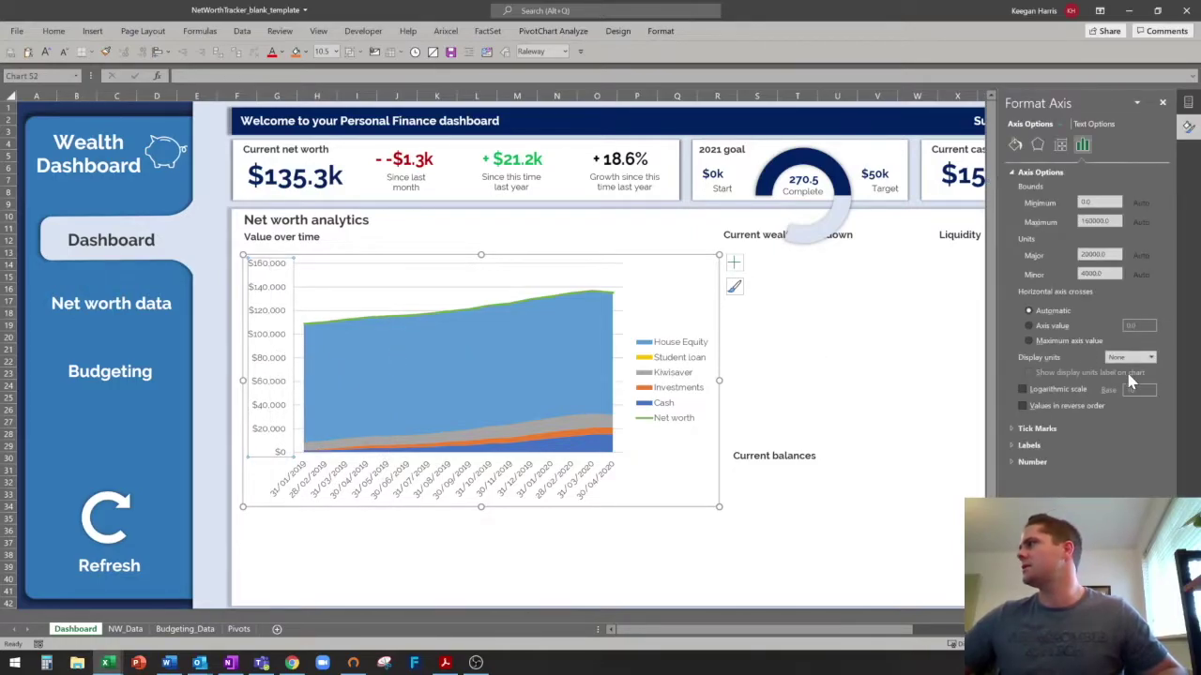
left_click(1151, 359)
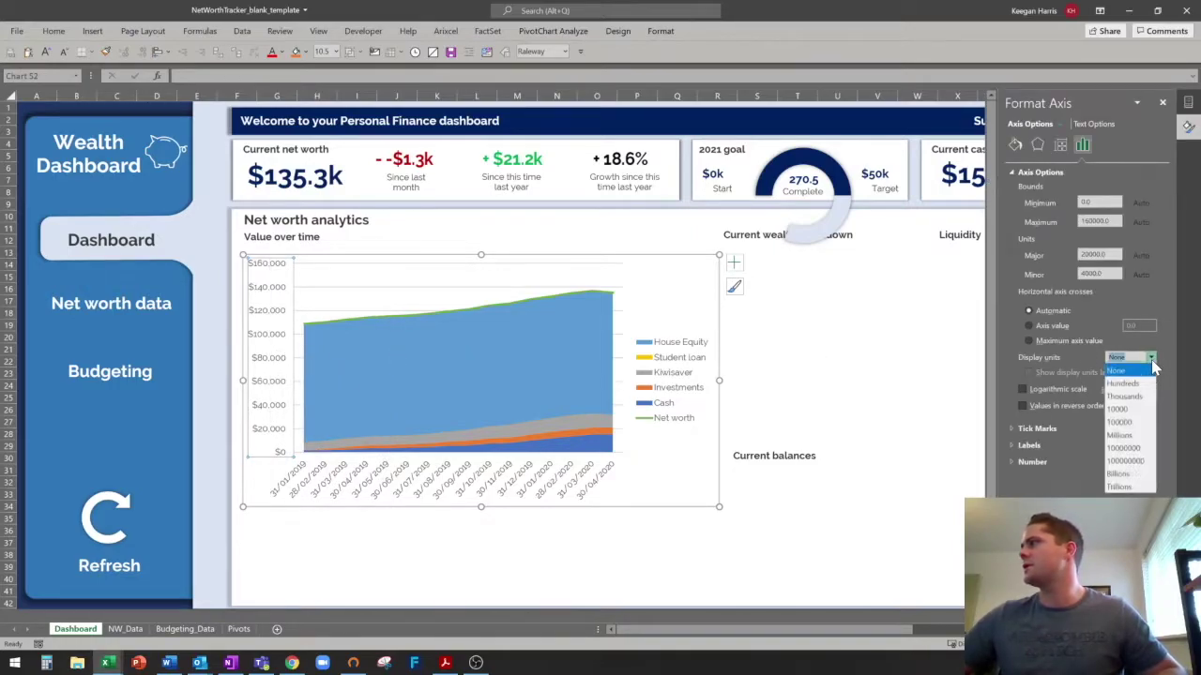
left_click(1133, 405)
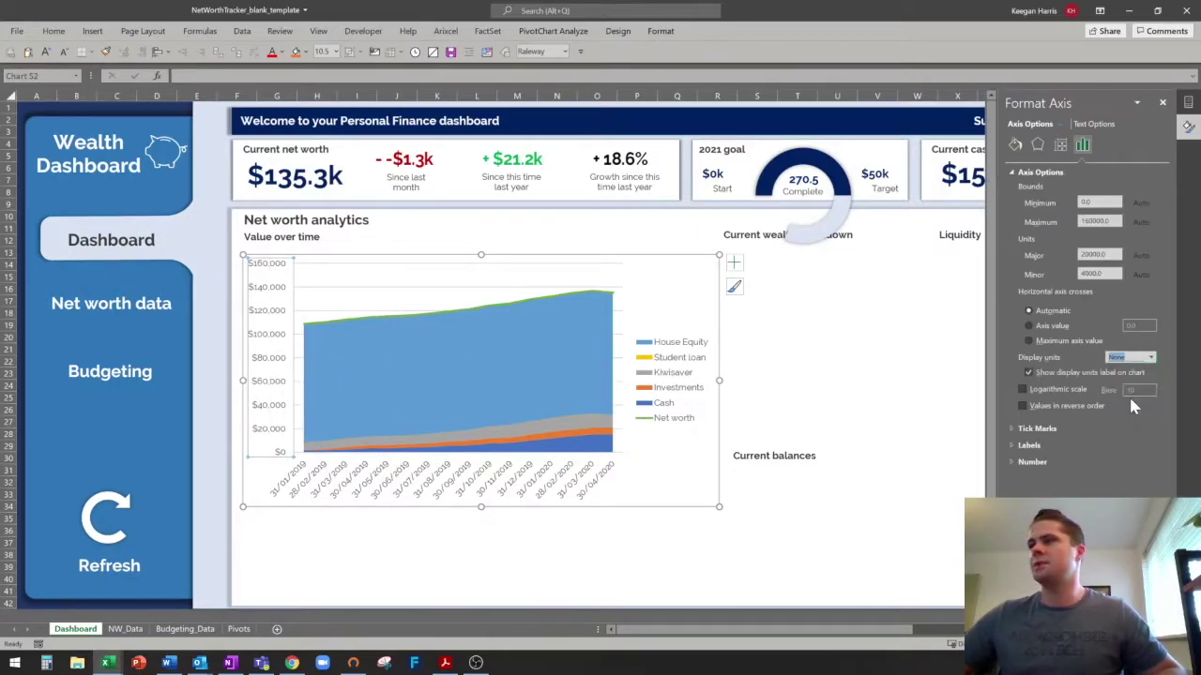
left_click(1013, 462)
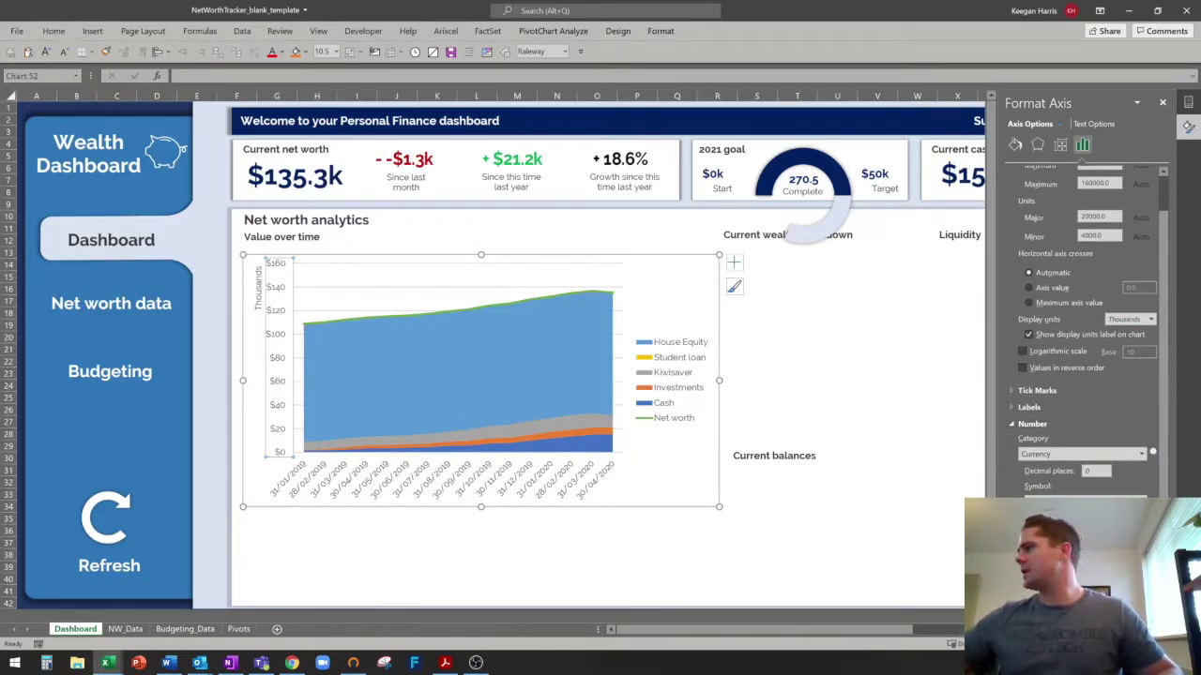
Position the chart's horizontal axis on tick marks and delete the Thousands display units label from the vertical axis.
right_click(307, 483)
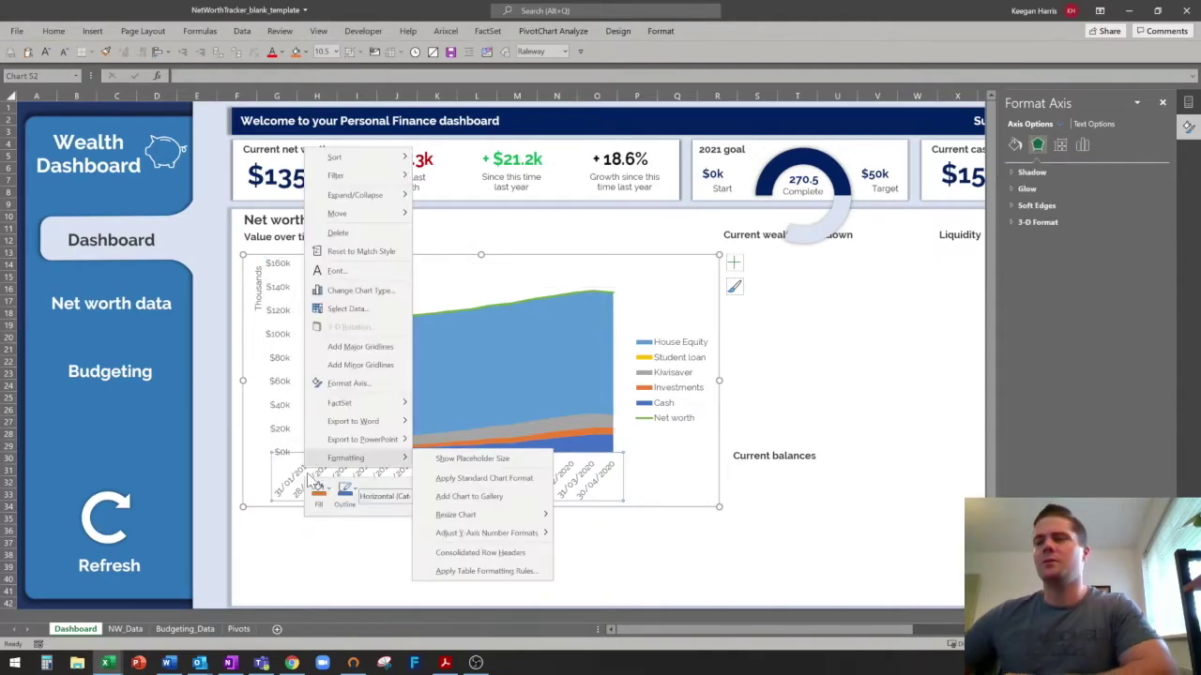
left_click(373, 385)
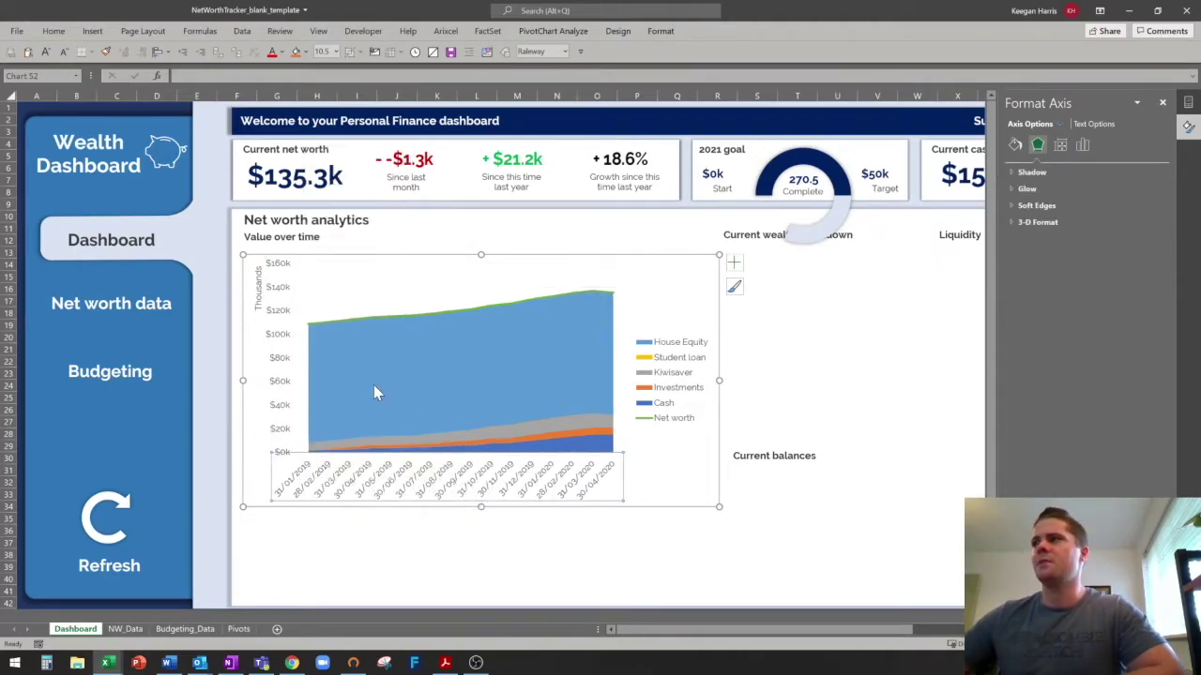
left_click(1028, 335)
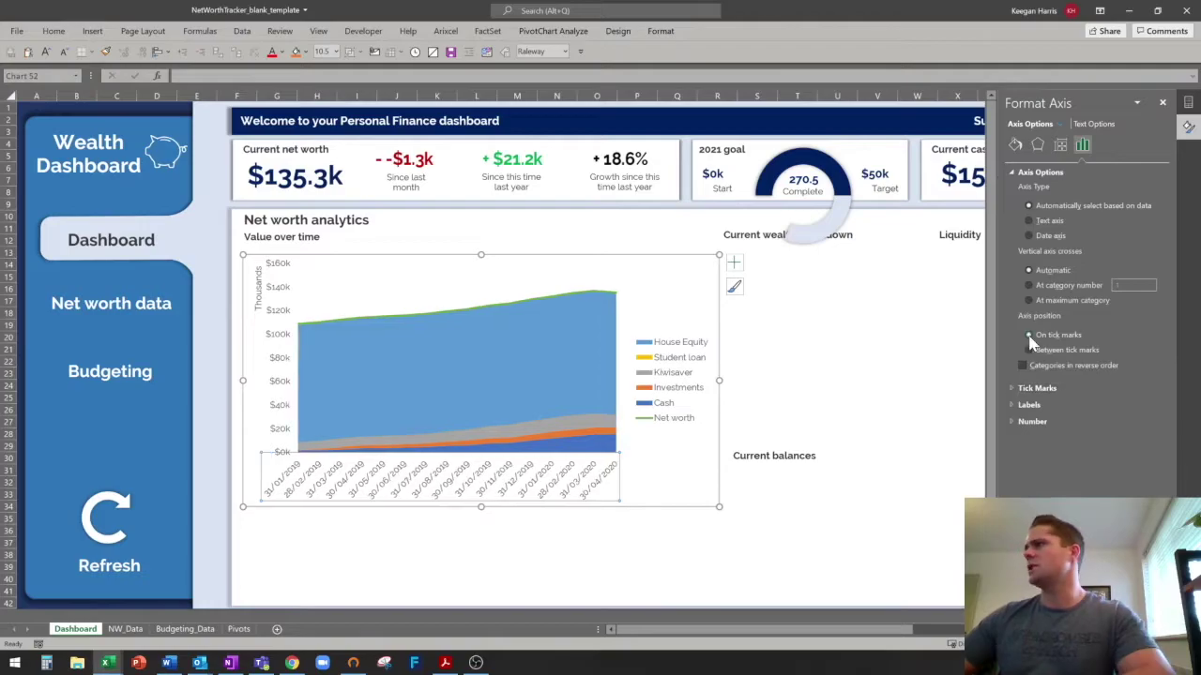
left_click(259, 314)
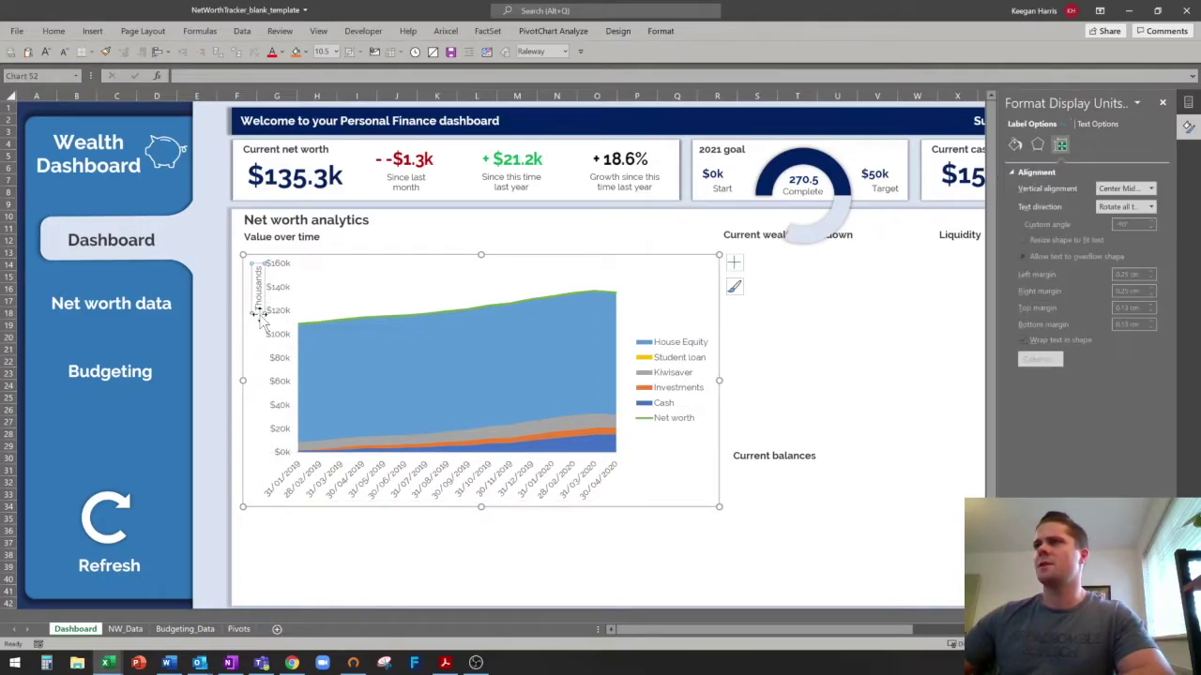
key("Delete")
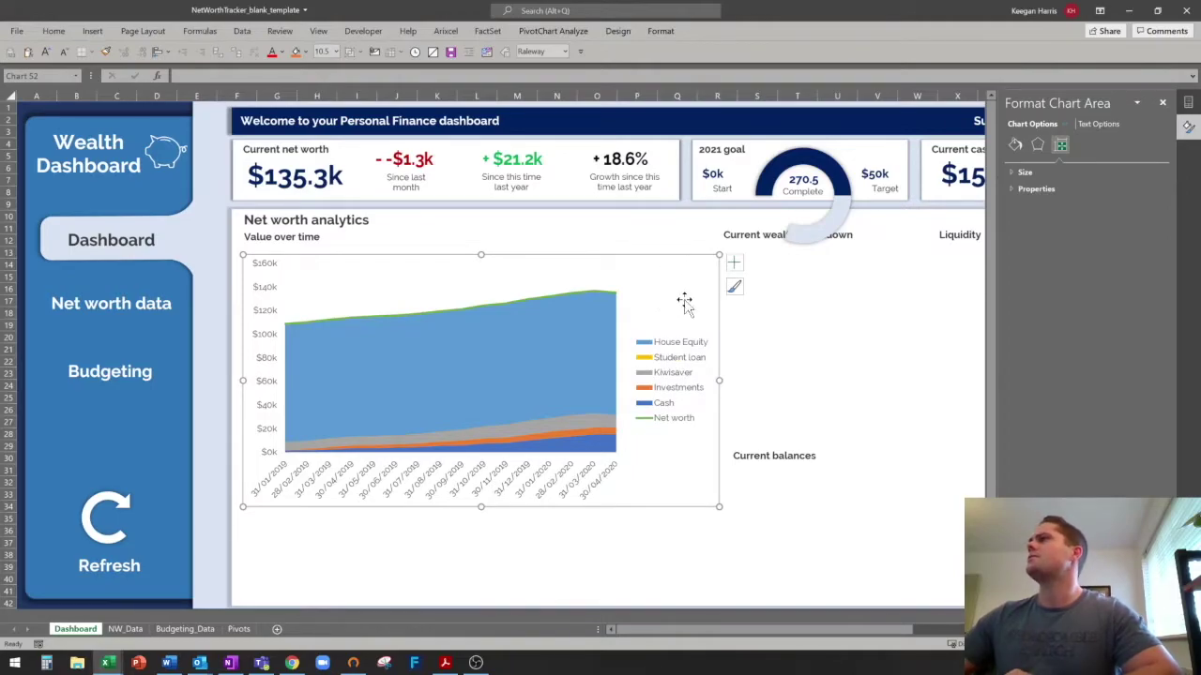
Place the value-over-time chart's legend at the top of the chart.
left_click(632, 28)
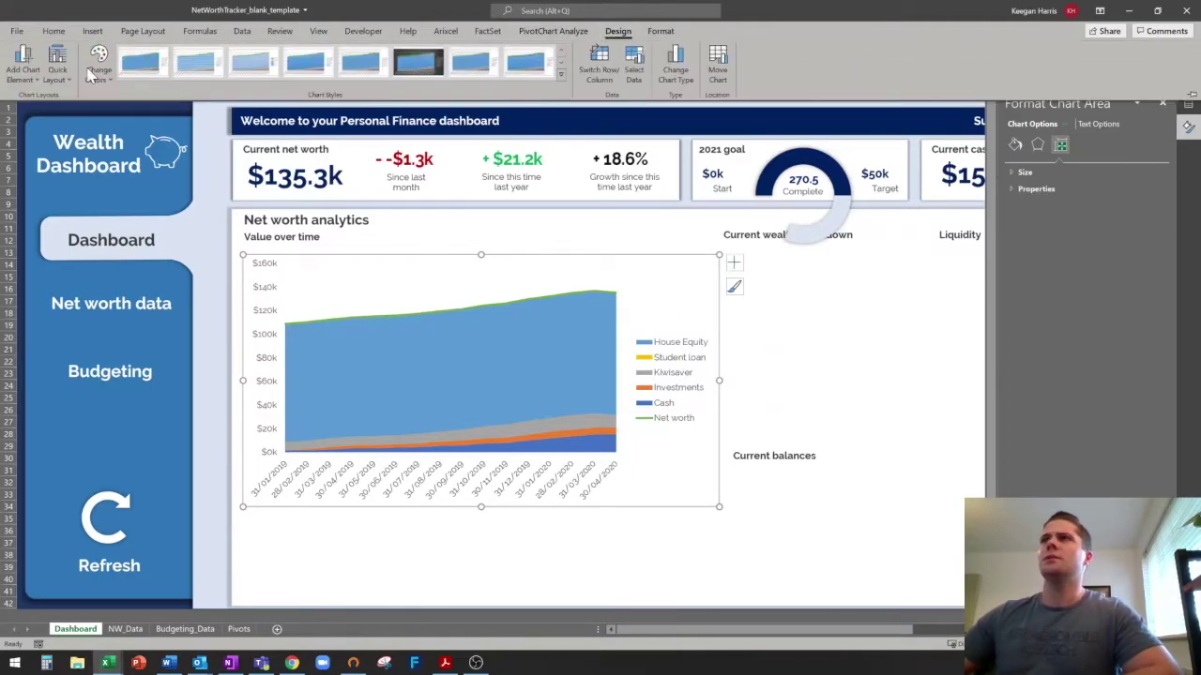
left_click(56, 65)
left_click(24, 66)
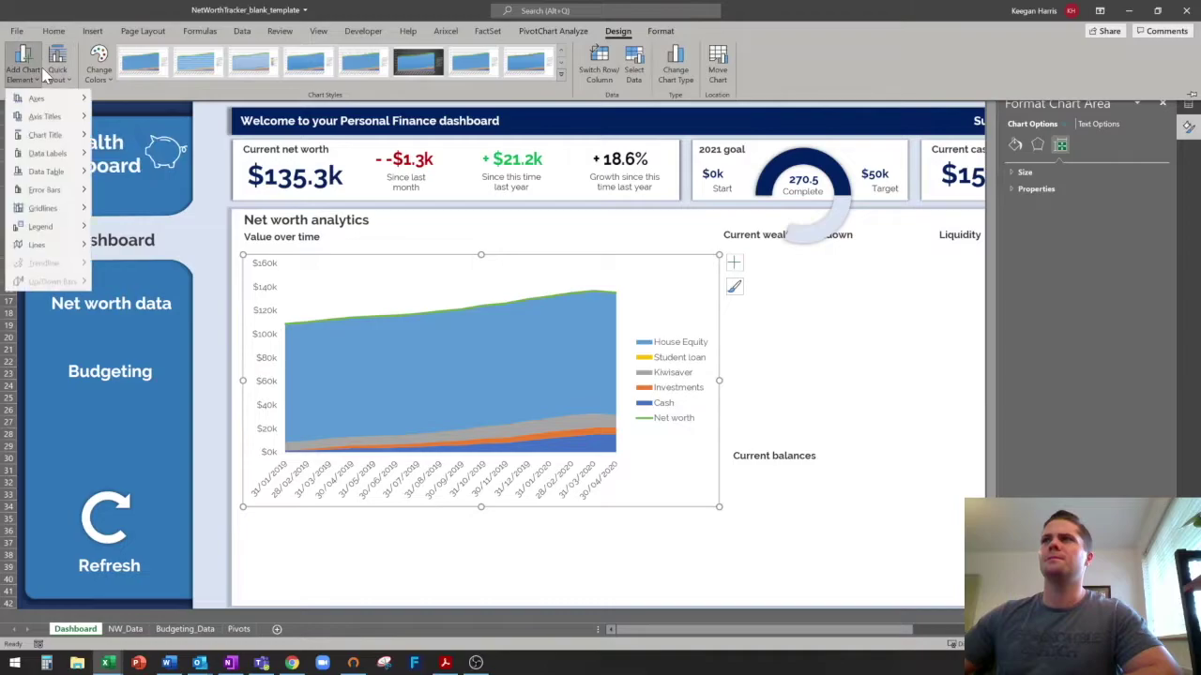
mouse_move(56, 228)
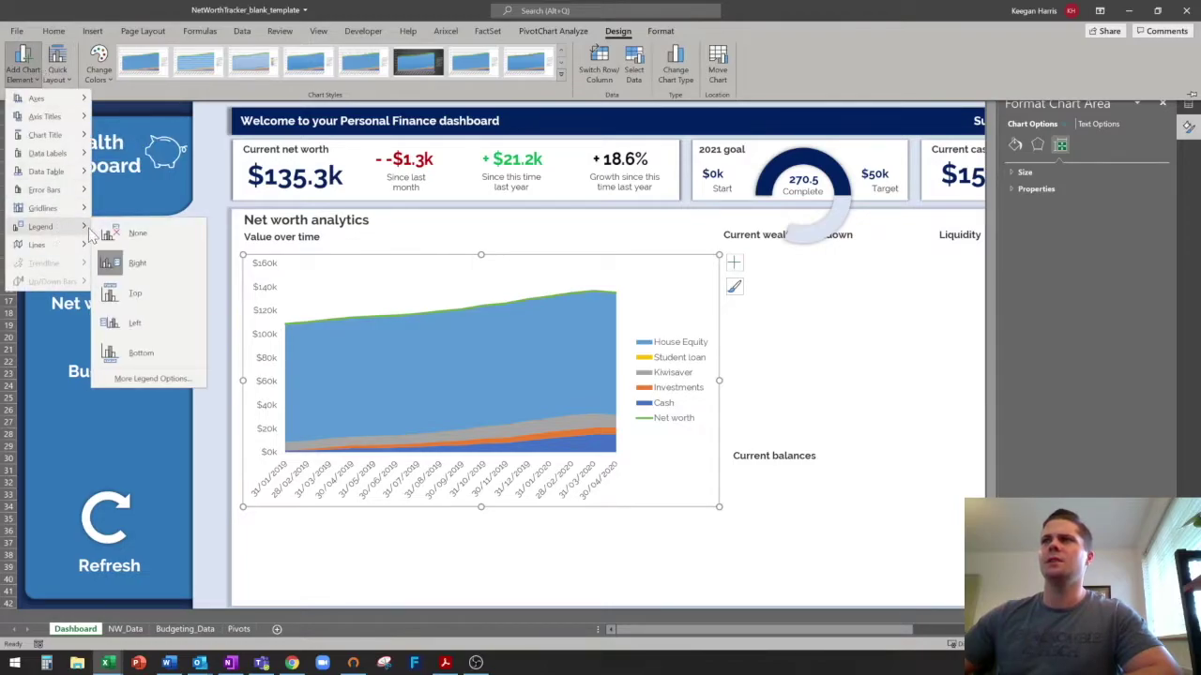
left_click(143, 291)
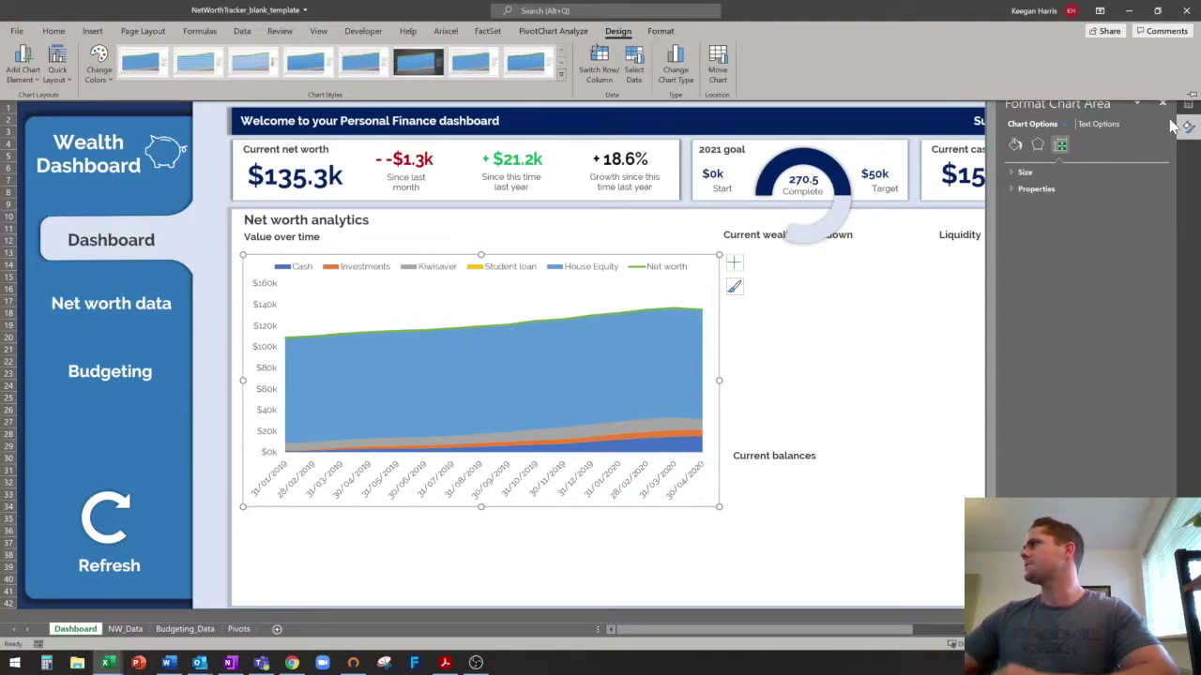
Remove the outline from the value-over-time chart's chart area.
left_click(958, 300)
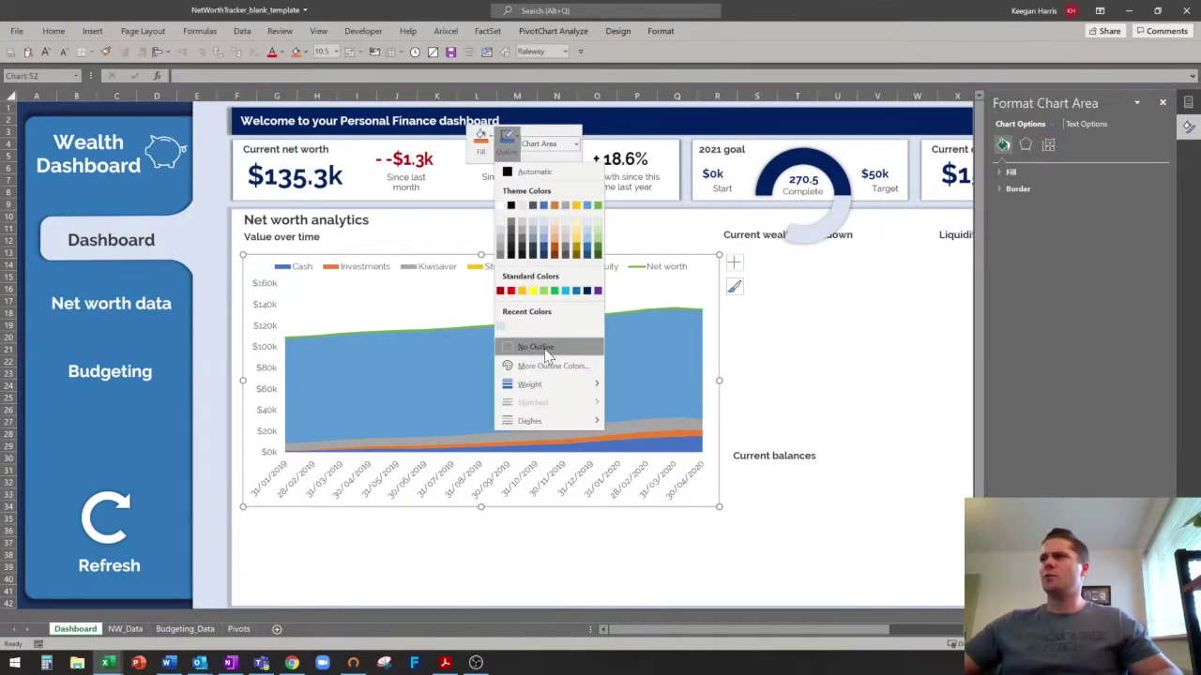
left_click(546, 349)
left_click(616, 386)
left_click(632, 371)
left_click(689, 258)
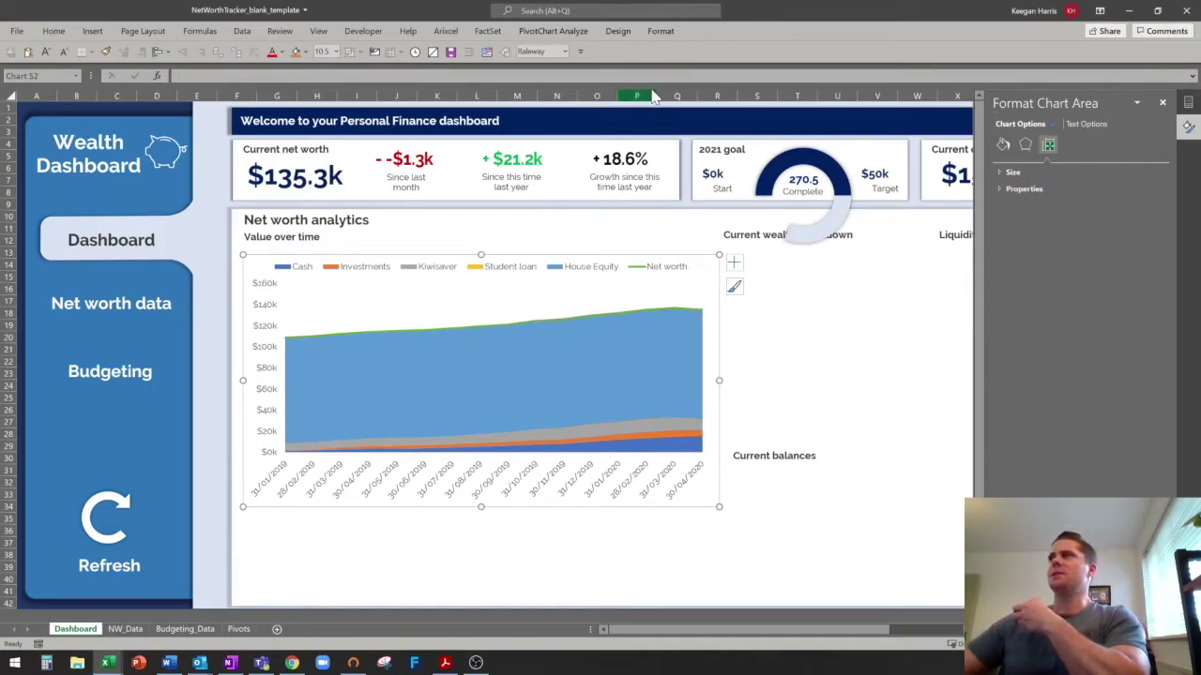
Recolor the chart with the lighter steel-blue monochromatic palette running from dark to light.
left_click(618, 31)
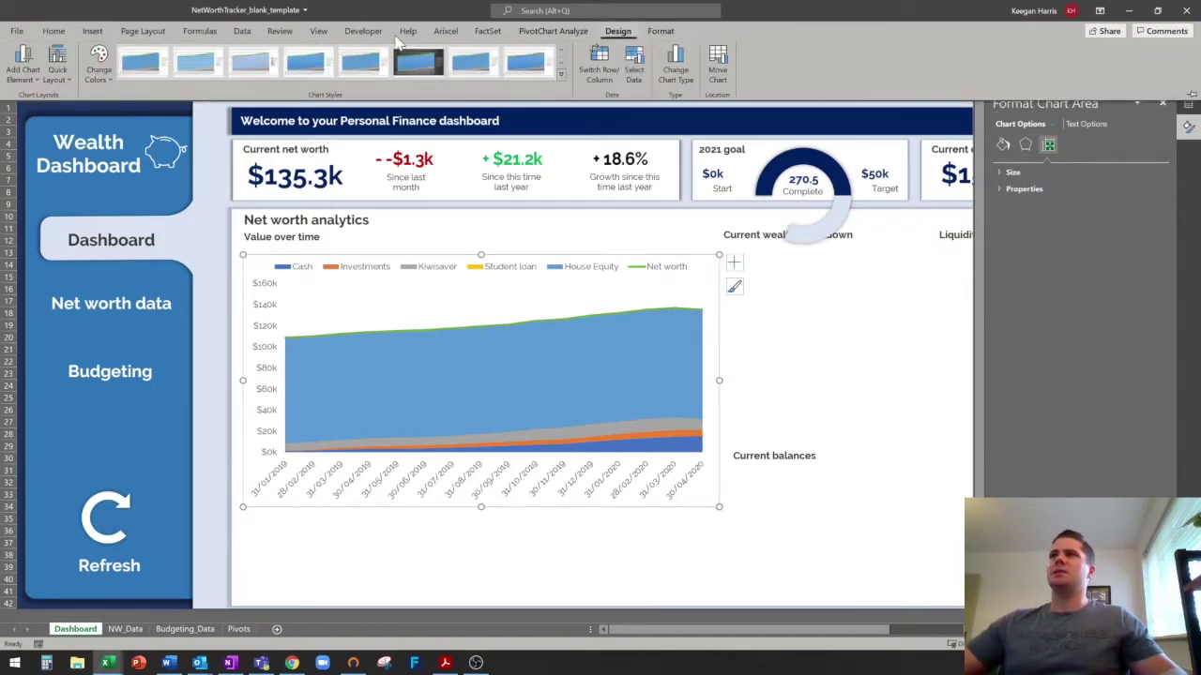
left_click(98, 64)
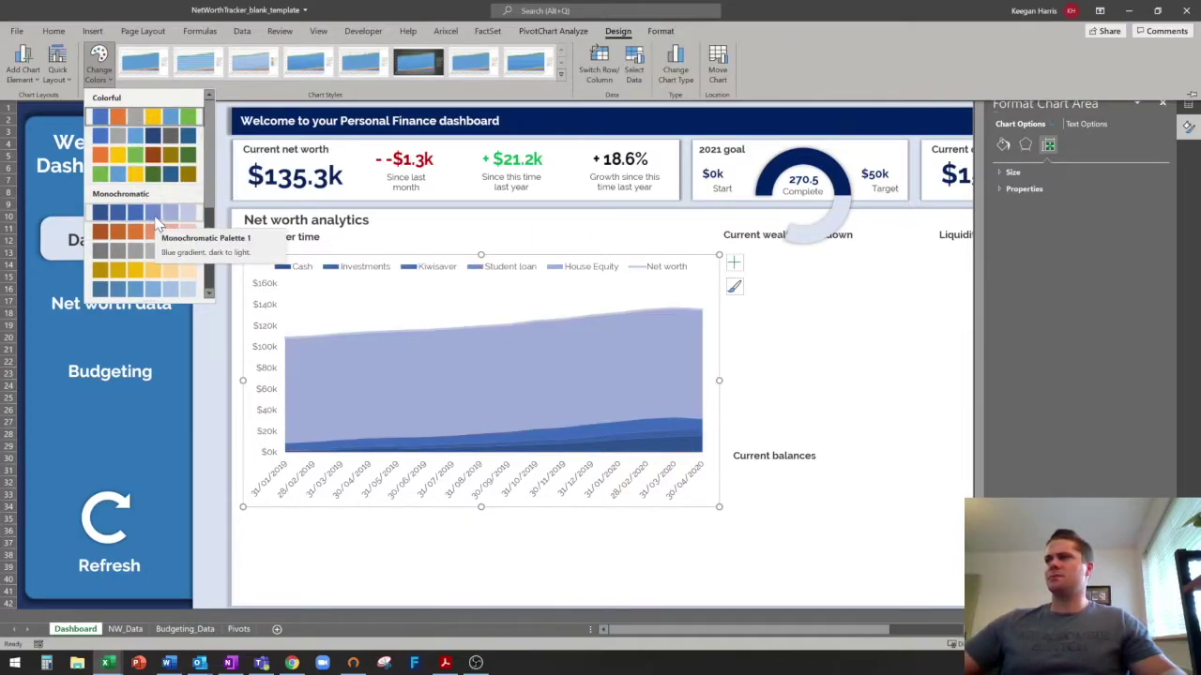
left_click(155, 296)
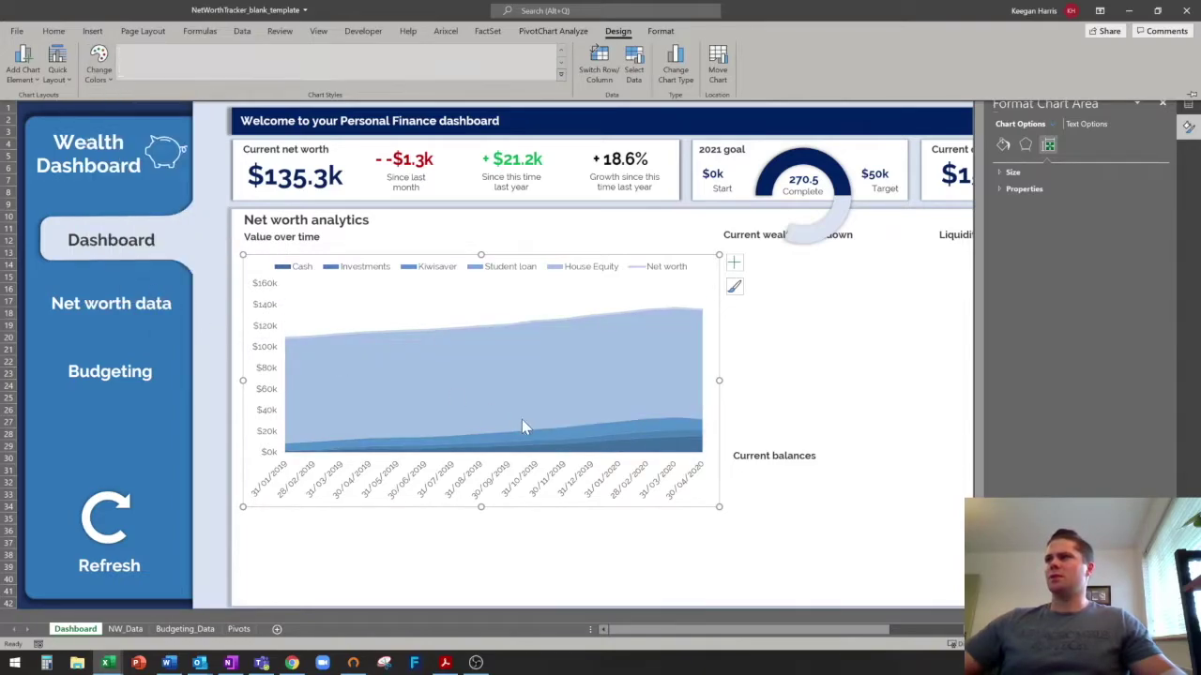
Give the chart's Net worth line a darker blue outline with a 3 pt weight.
left_click(553, 318)
right_click(552, 318)
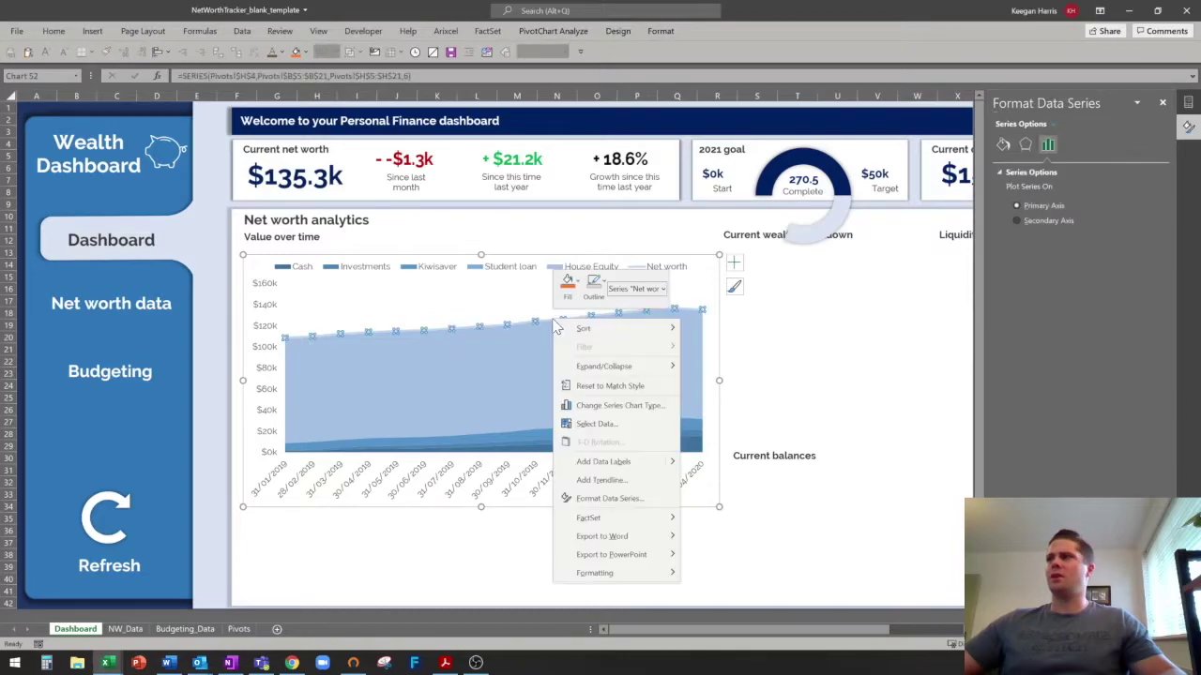
left_click(593, 285)
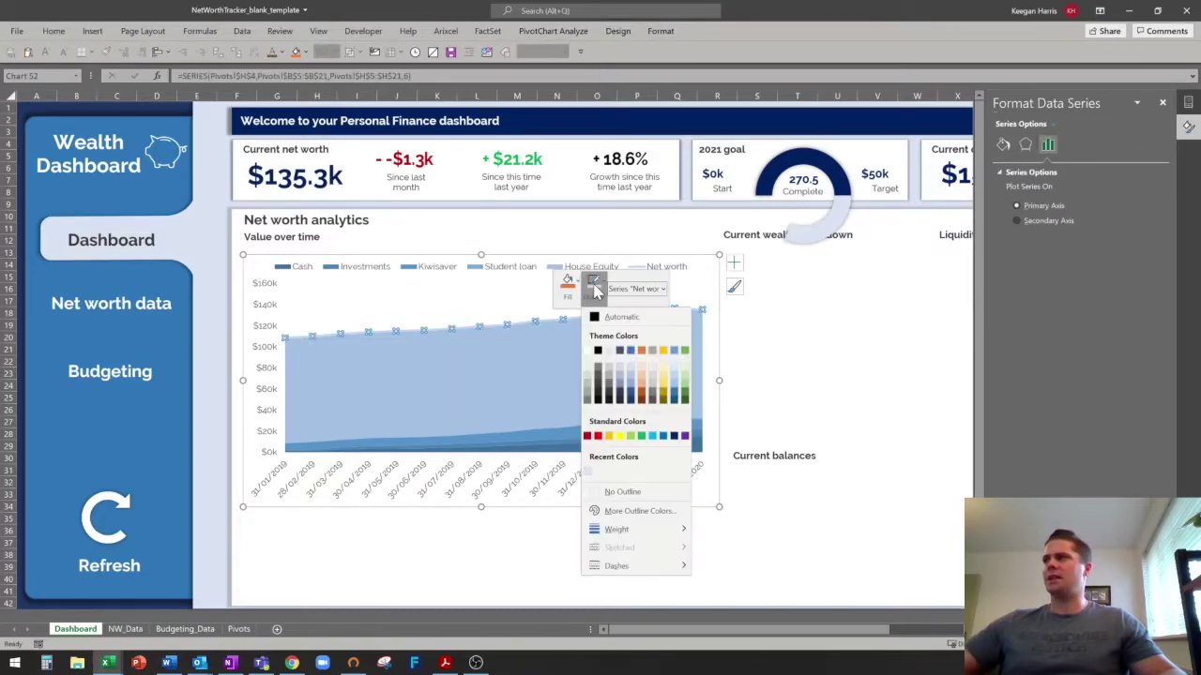
left_click(678, 402)
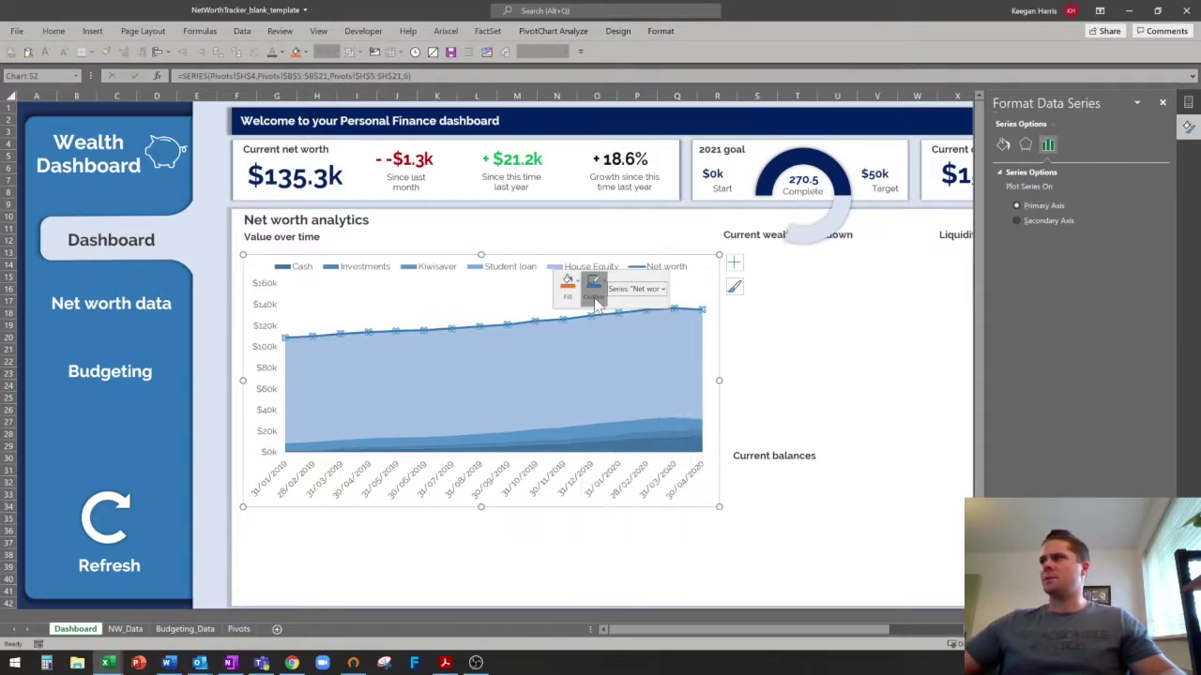
left_click(593, 286)
mouse_move(633, 531)
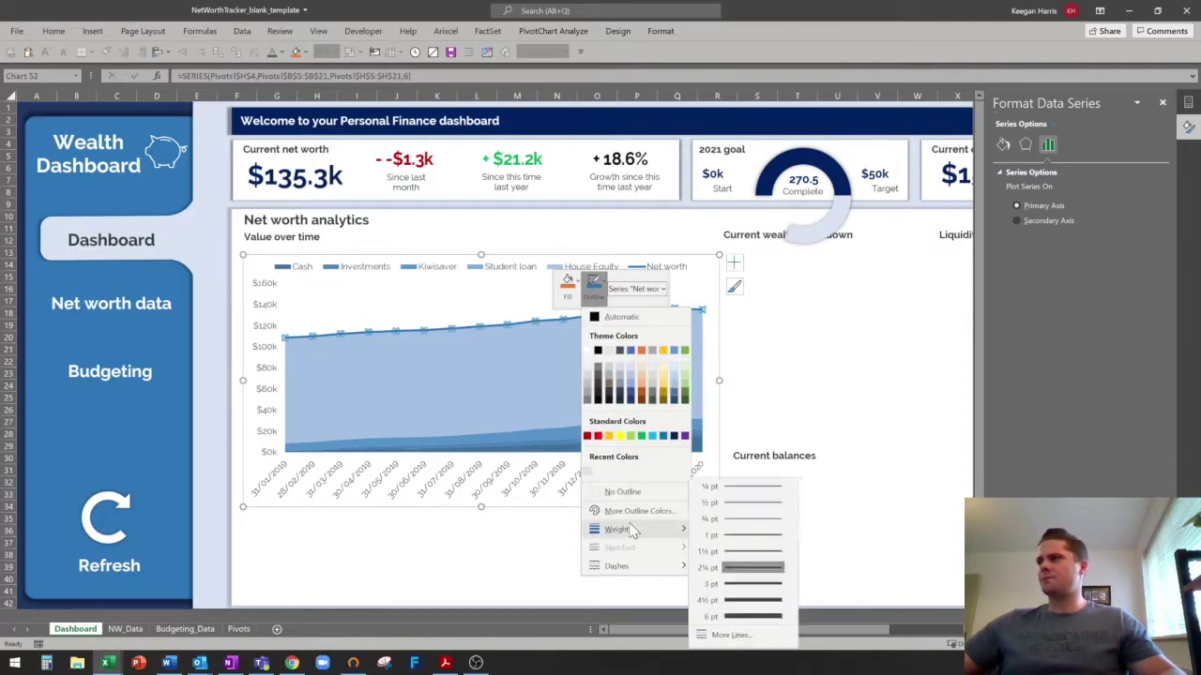
left_click(706, 562)
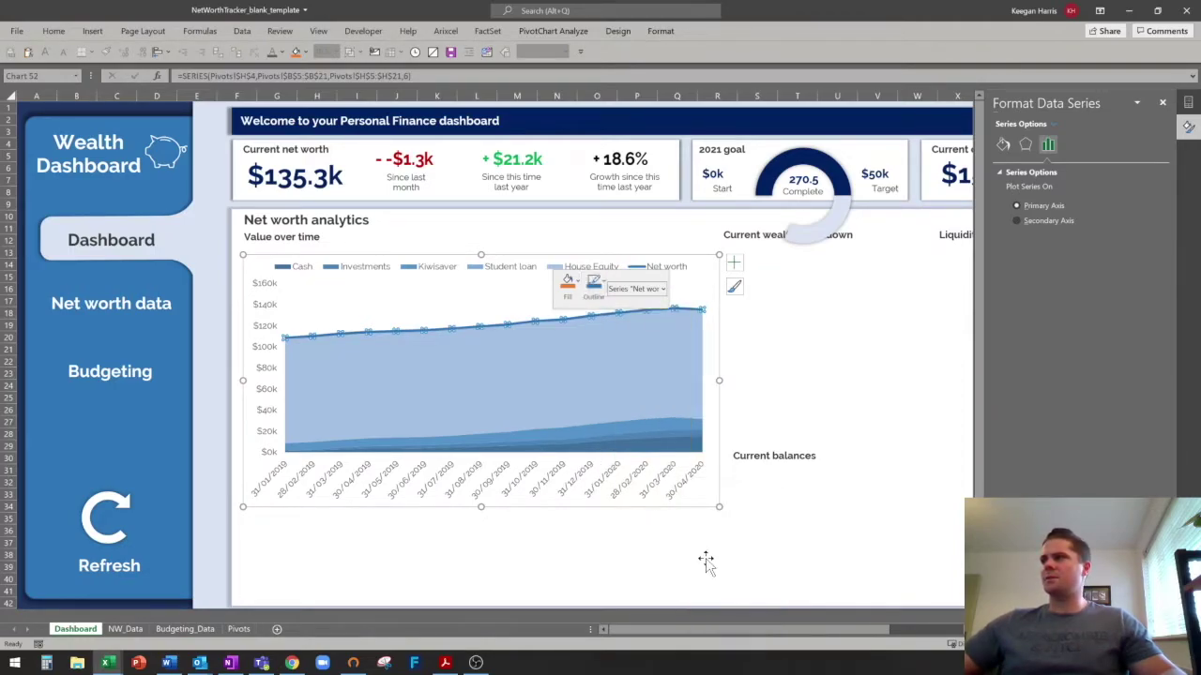
Add built-in diamond markers of size 6 to the Net worth line, with a 2.25 pt marker border.
right_click(556, 320)
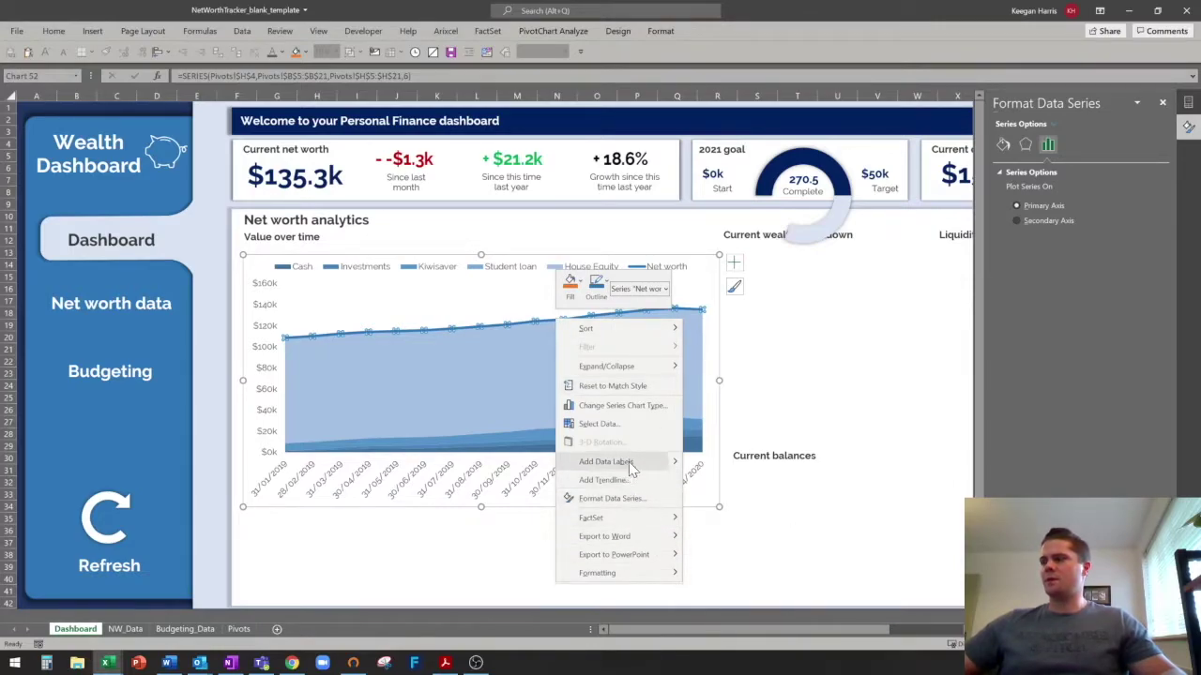
left_click(998, 141)
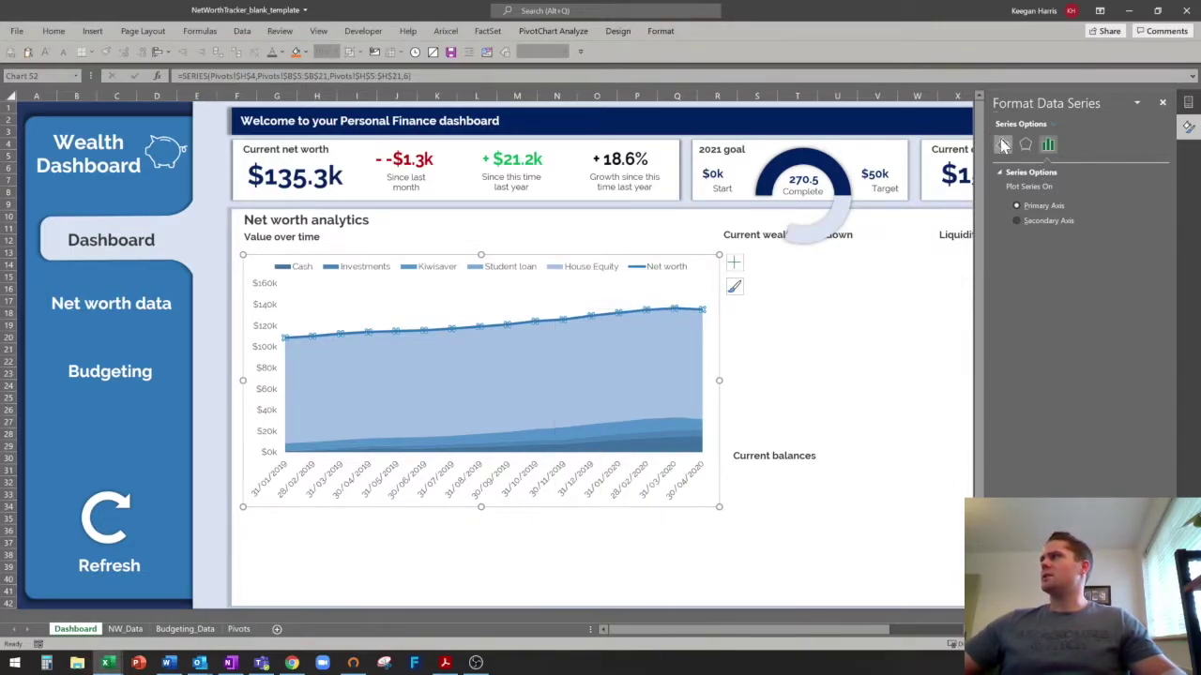
left_click(1002, 144)
left_click(1050, 174)
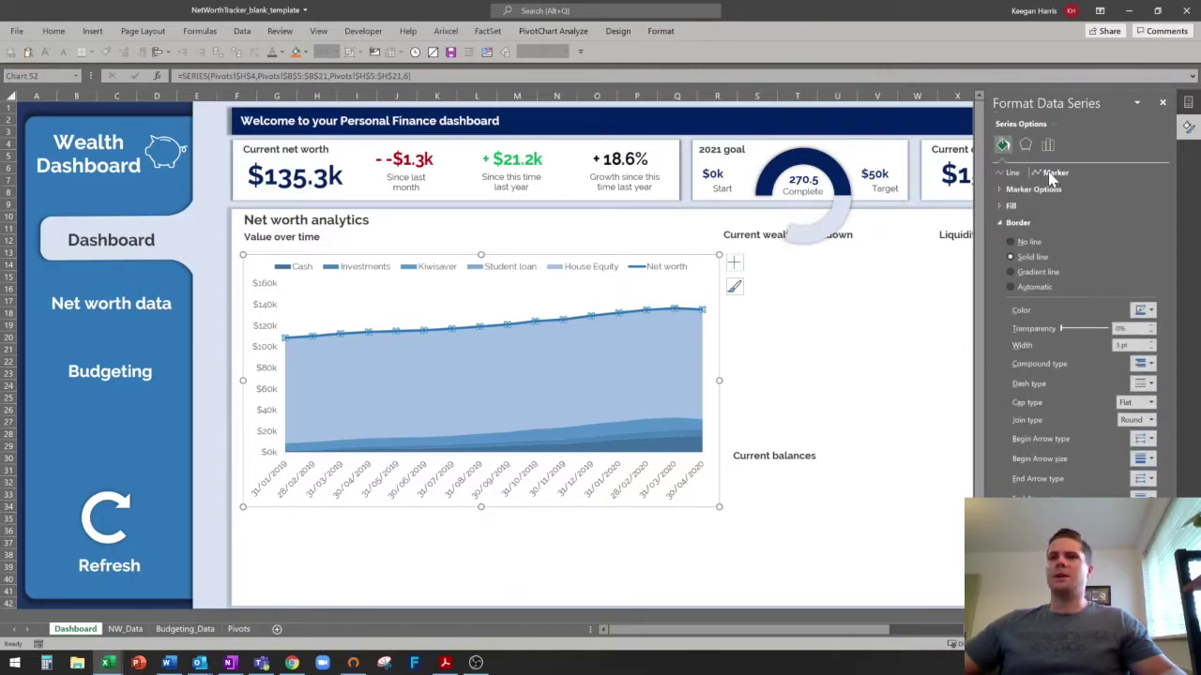
left_click(1006, 189)
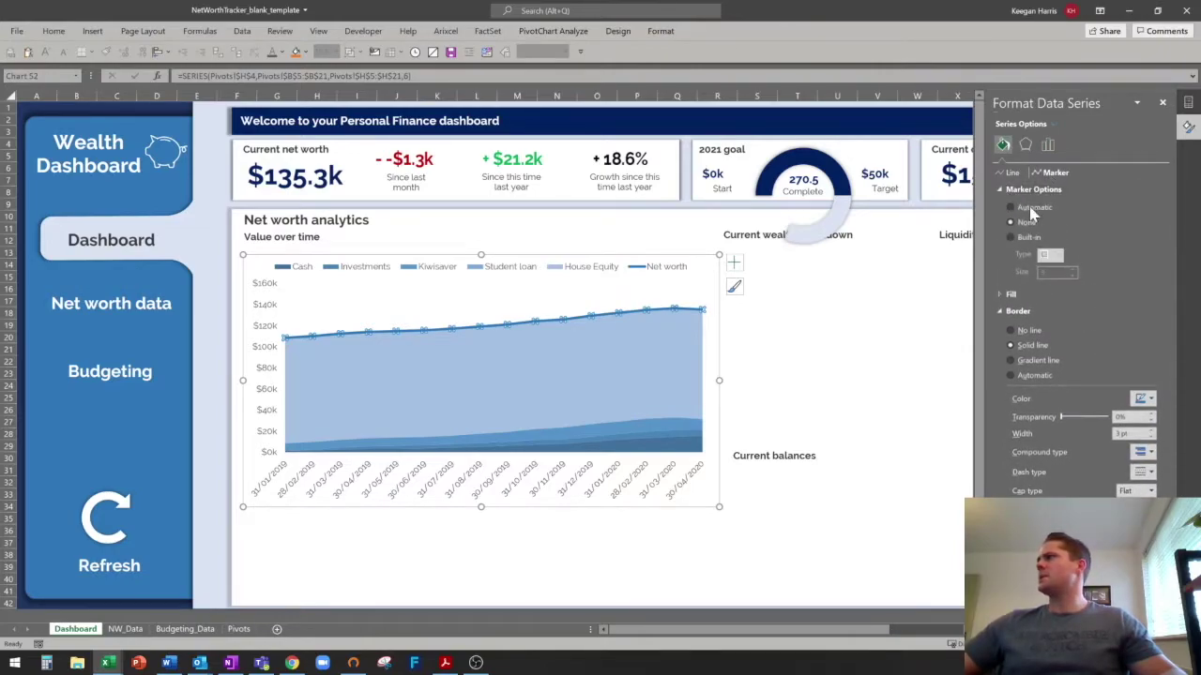
left_click(1010, 239)
left_click(1057, 255)
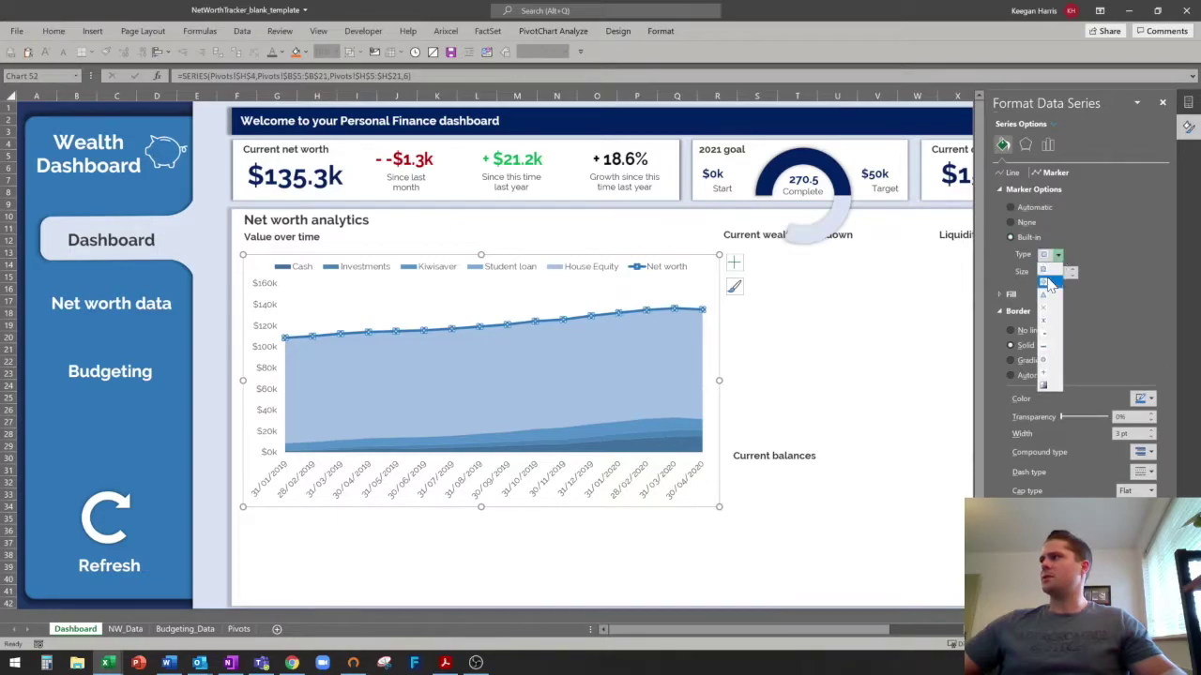
left_click(1055, 286)
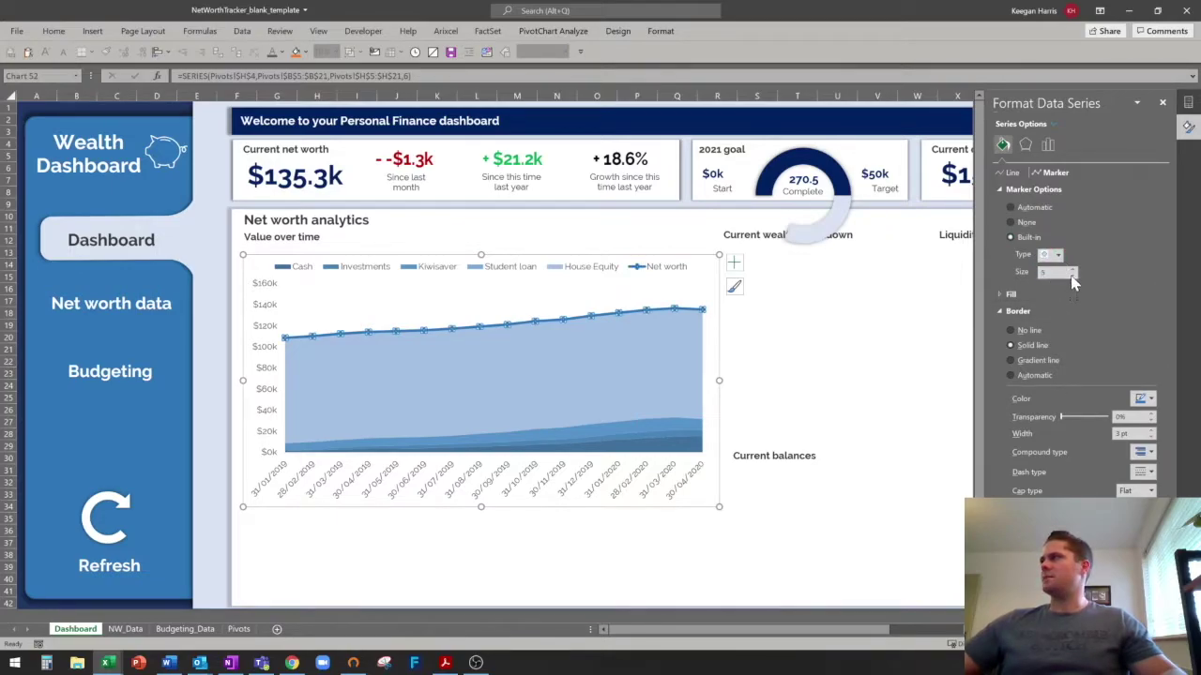
left_click(1074, 269)
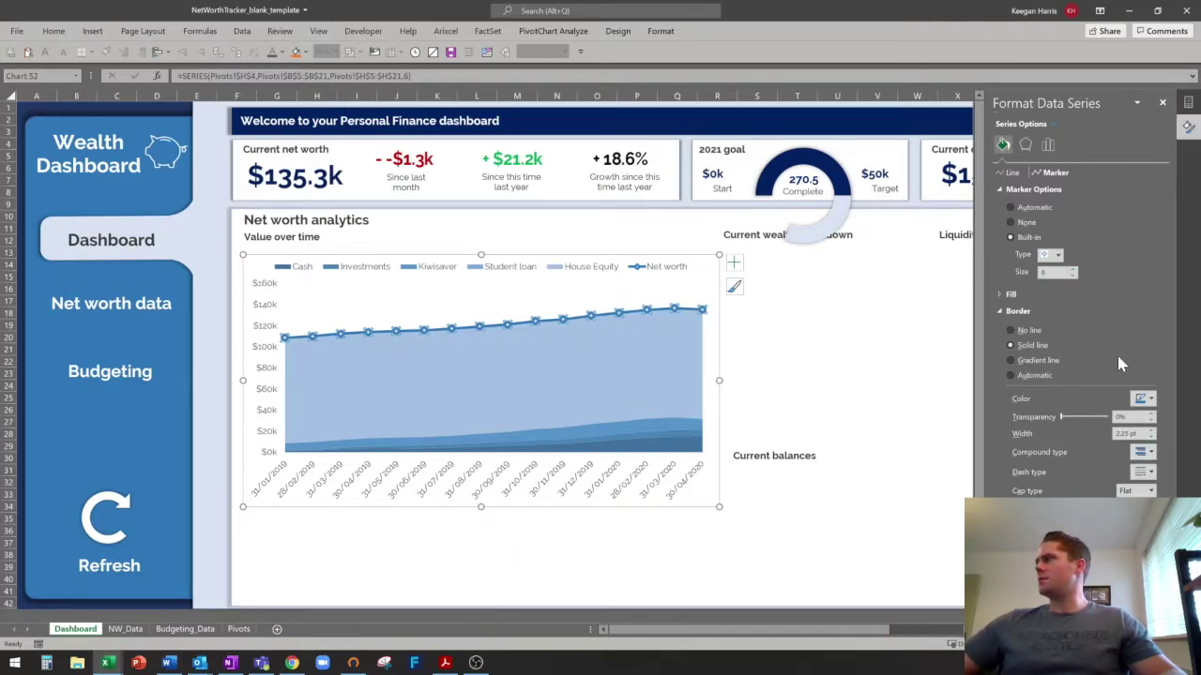
Fill the Net worth line's markers with white, then deselect the chart and close the formatting pane.
left_click(1004, 294)
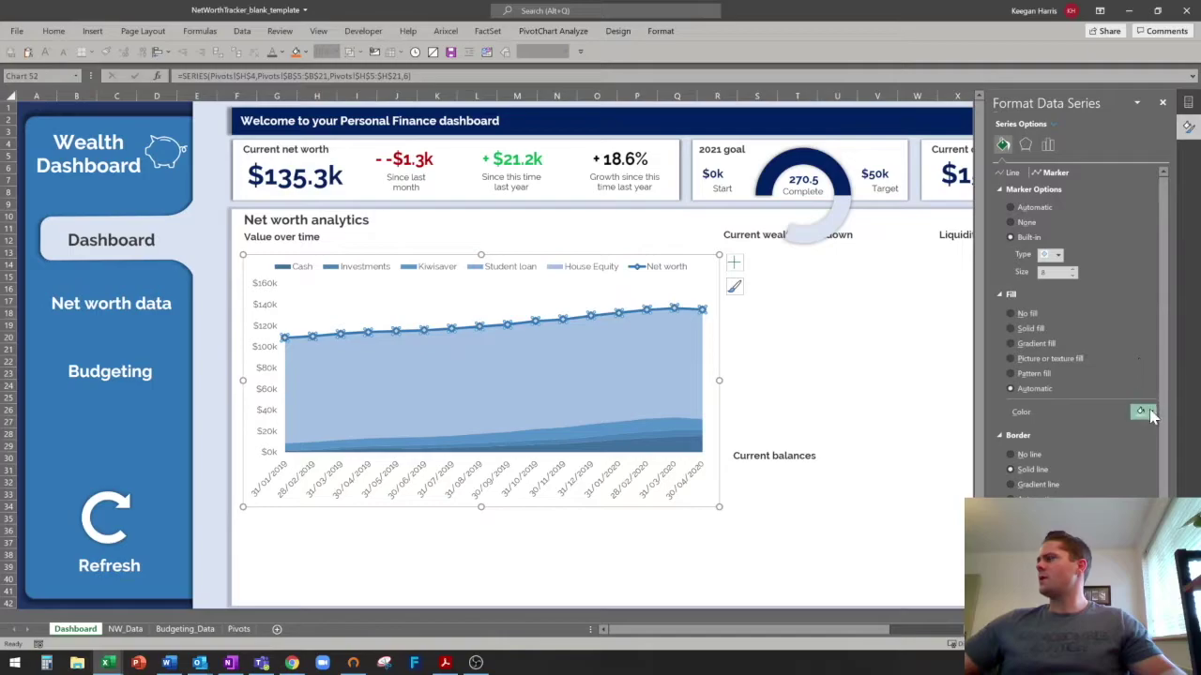
left_click(1150, 412)
left_click(1096, 446)
left_click(546, 551)
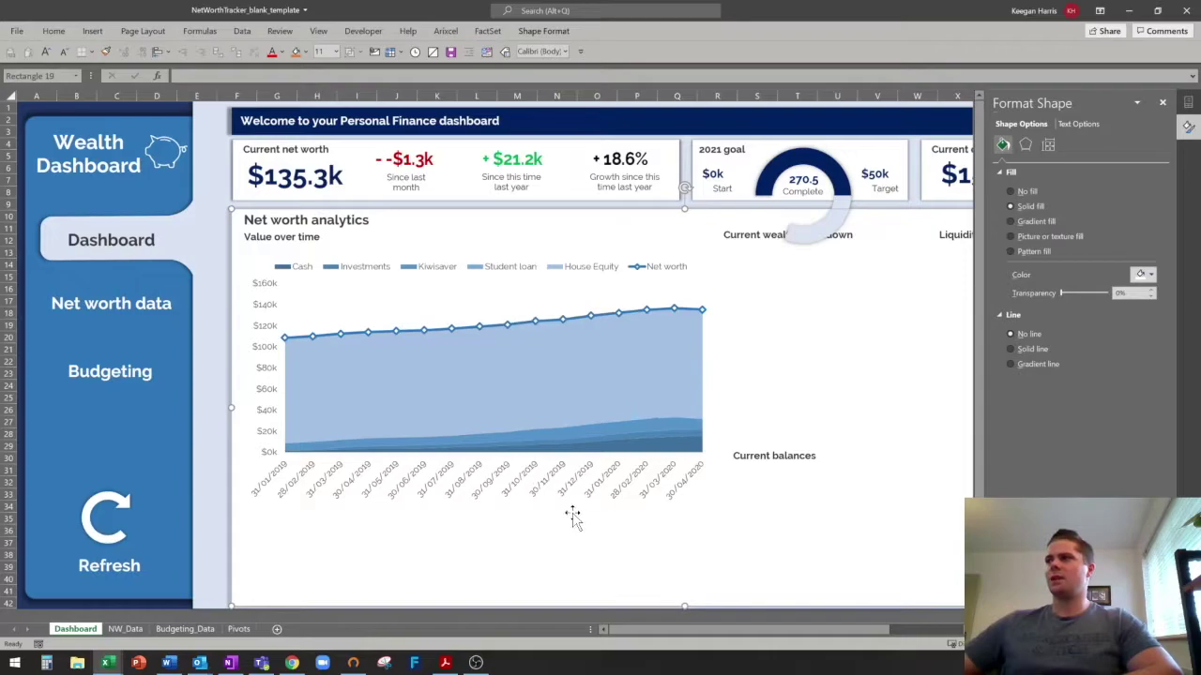
left_click(1162, 103)
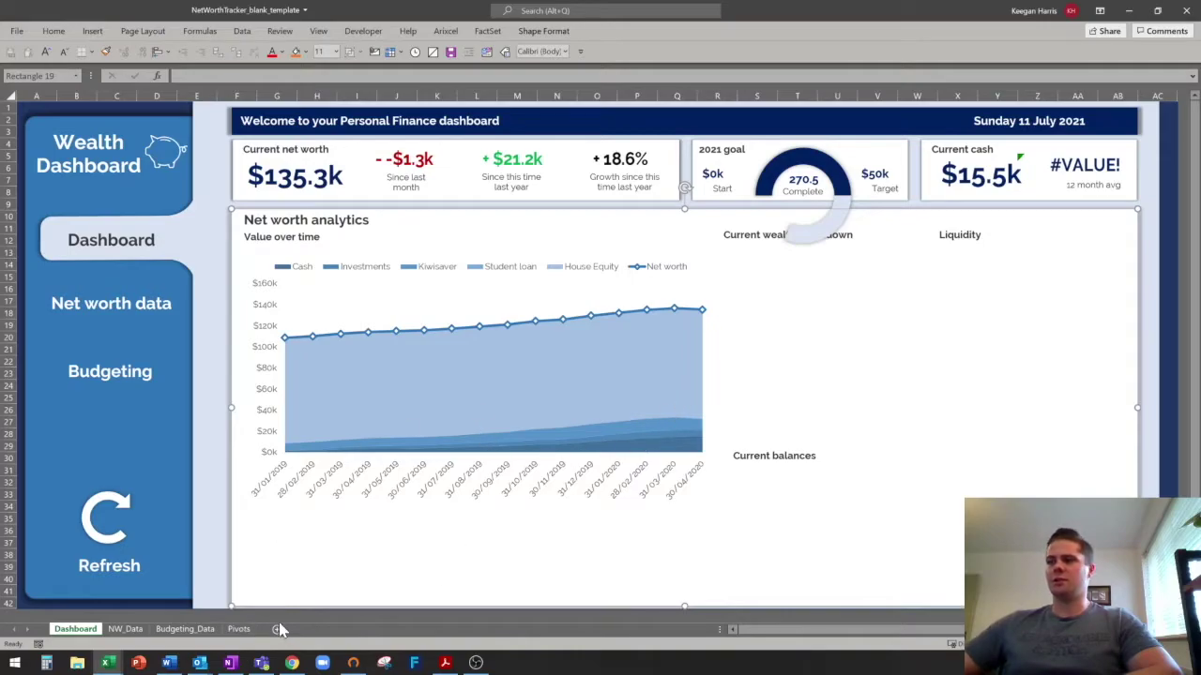
Remove the House Equity field from the pivot table on the Pivots sheet, then go to the NW_Data sheet.
left_click(238, 628)
left_click(436, 193)
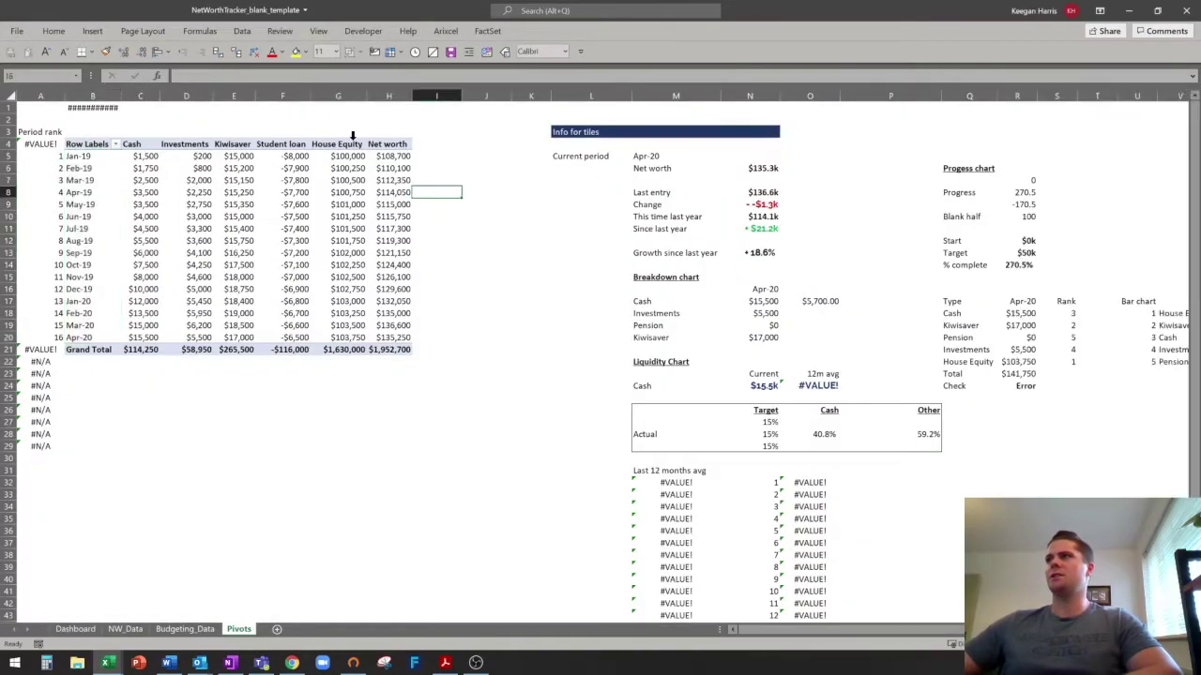
left_click(353, 142)
left_click_drag(1079, 563, 818, 522)
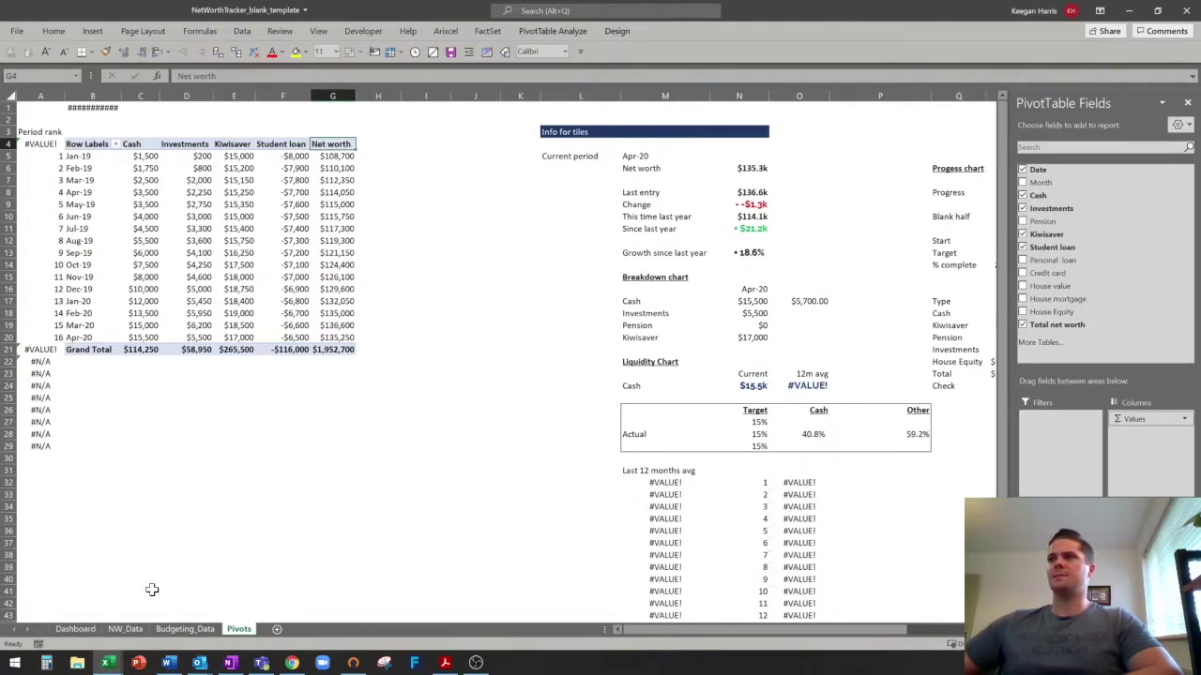
left_click(125, 628)
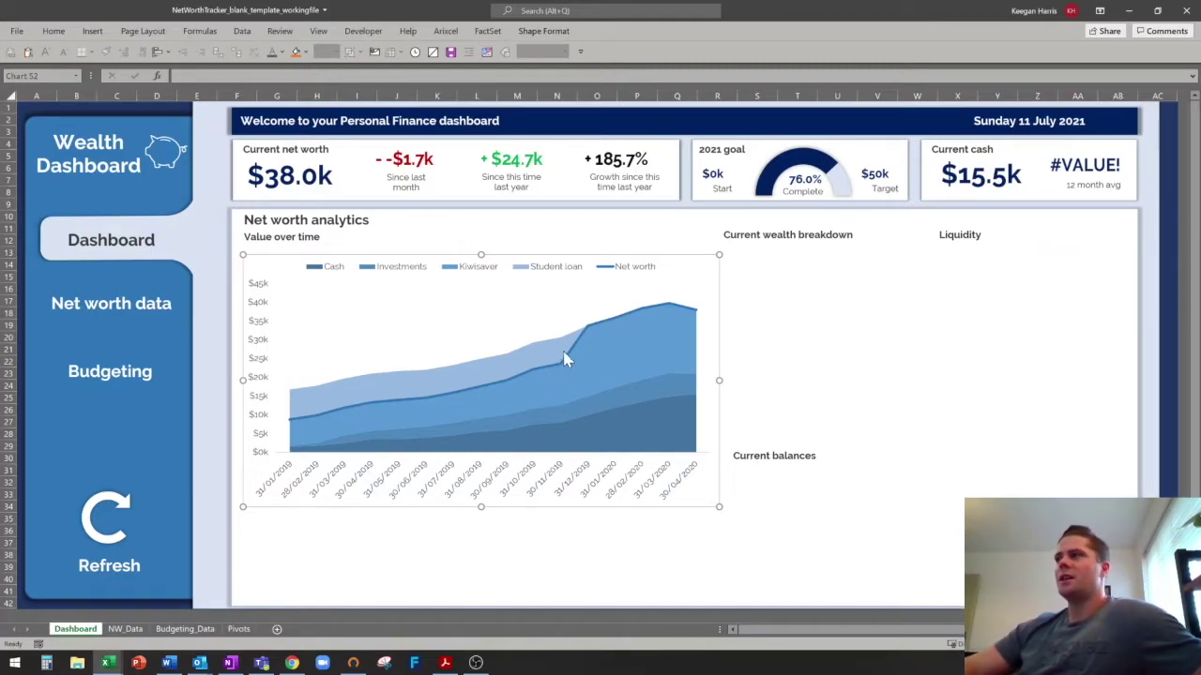
Apply a blue outline colour to the Net worth line in the Value over time chart.
left_click(570, 347)
right_click(569, 347)
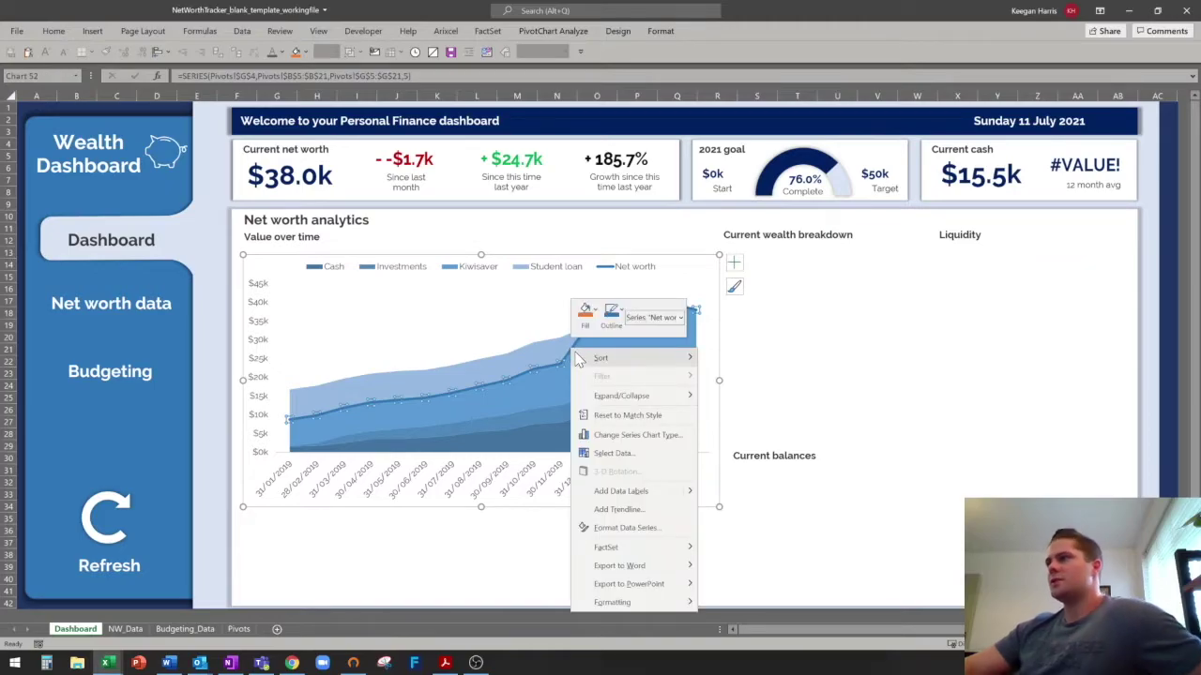
left_click(620, 311)
left_click(641, 375)
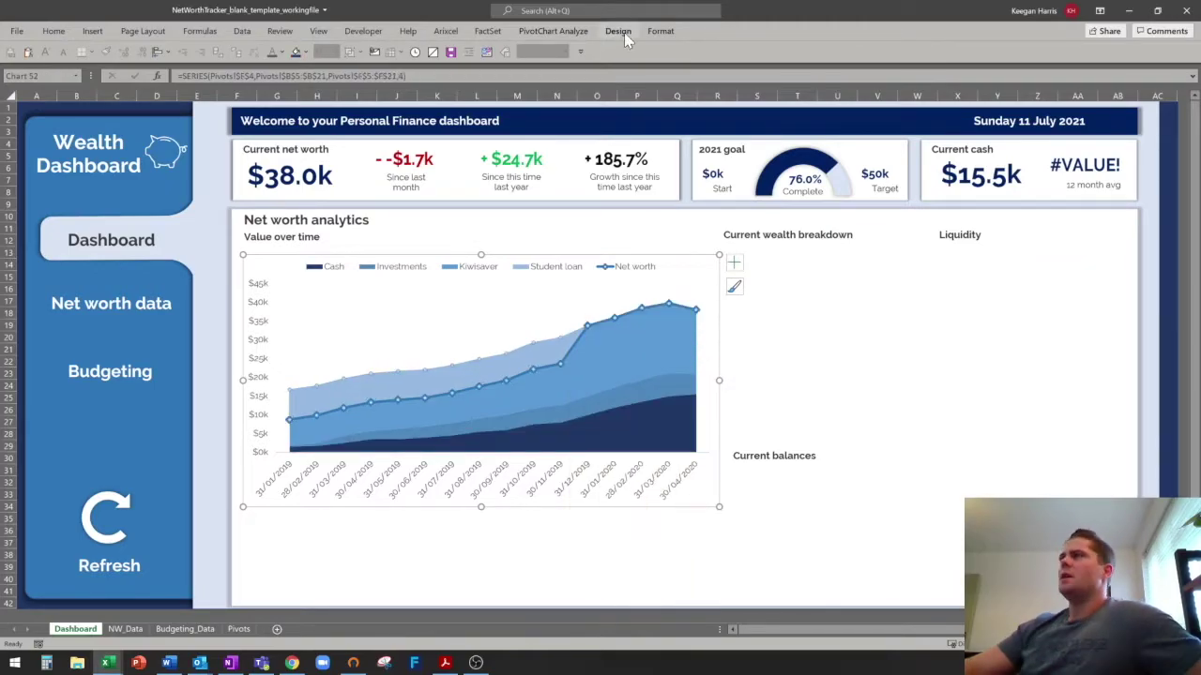
Add an outer shadow offset upward to the chart's Student loan area series, then deselect the chart.
left_click(618, 32)
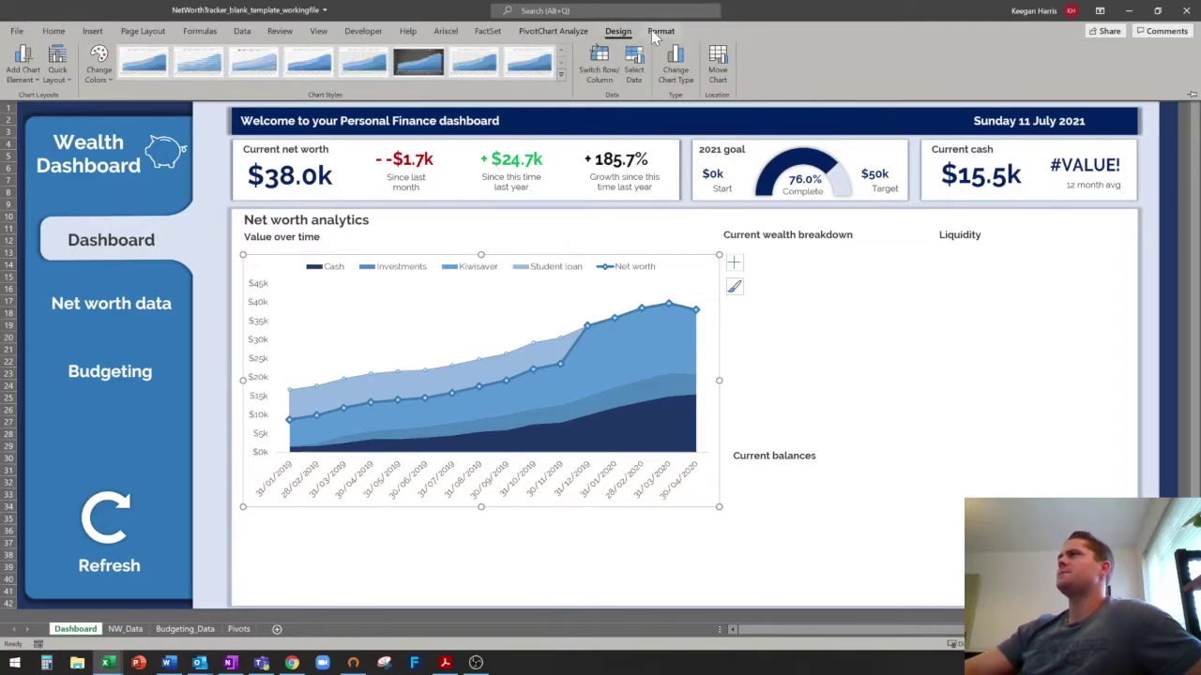
left_click(657, 33)
left_click(486, 77)
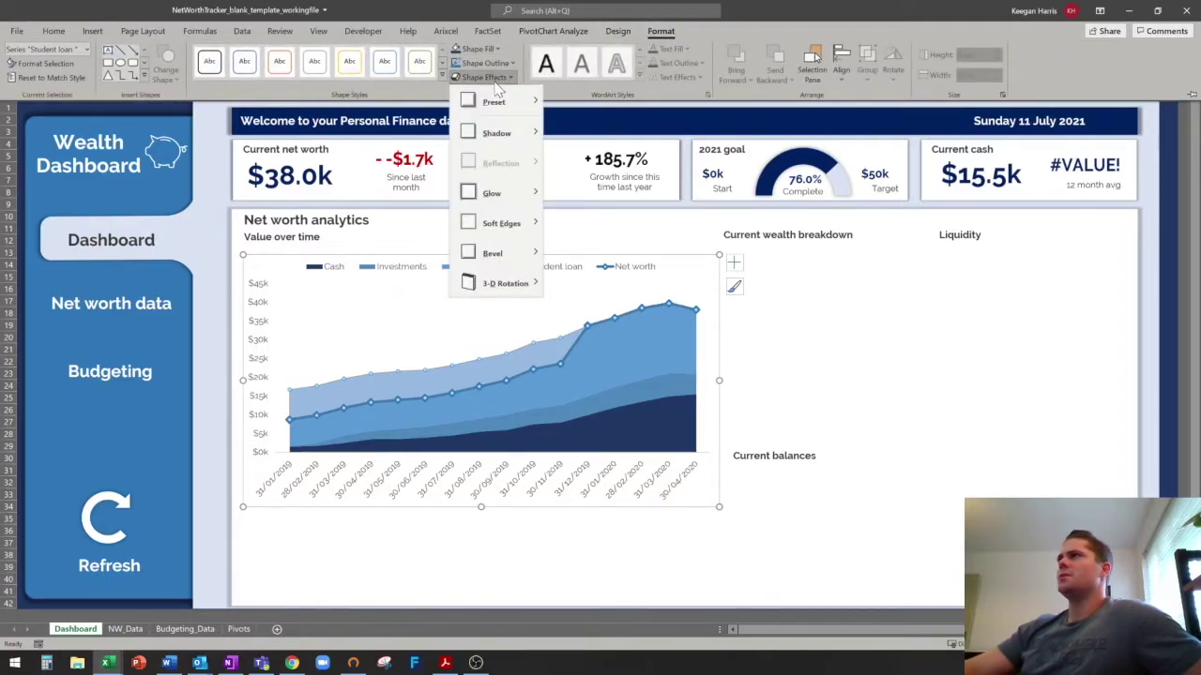
mouse_move(497, 133)
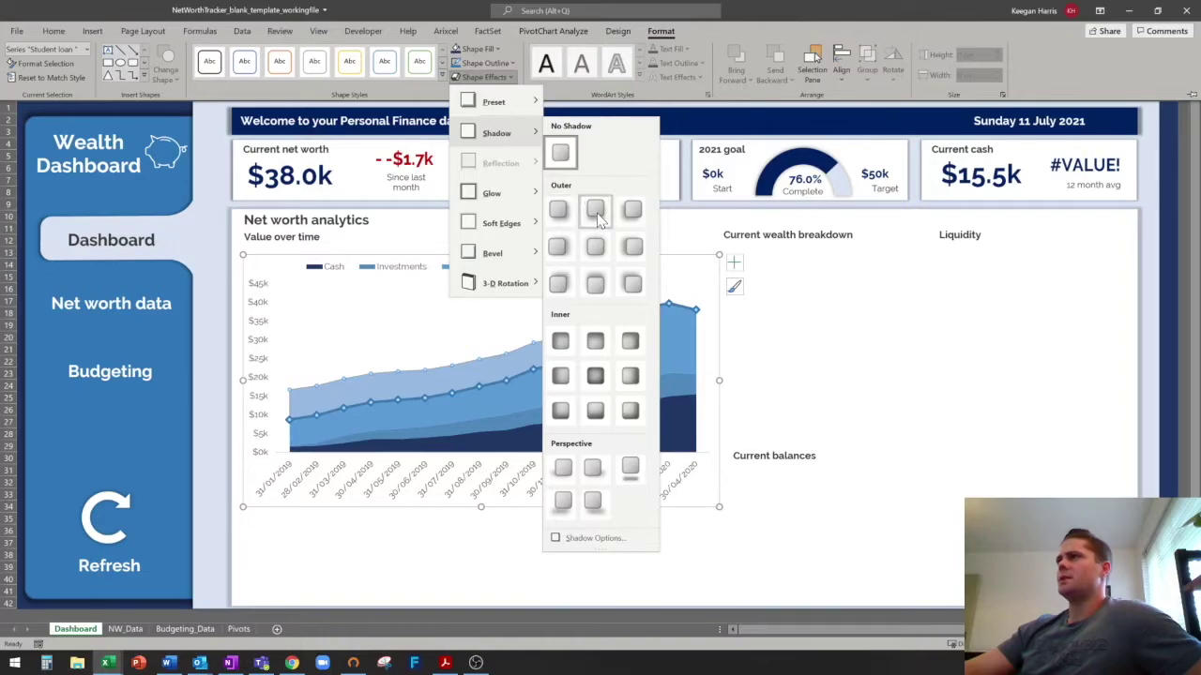
left_click(596, 284)
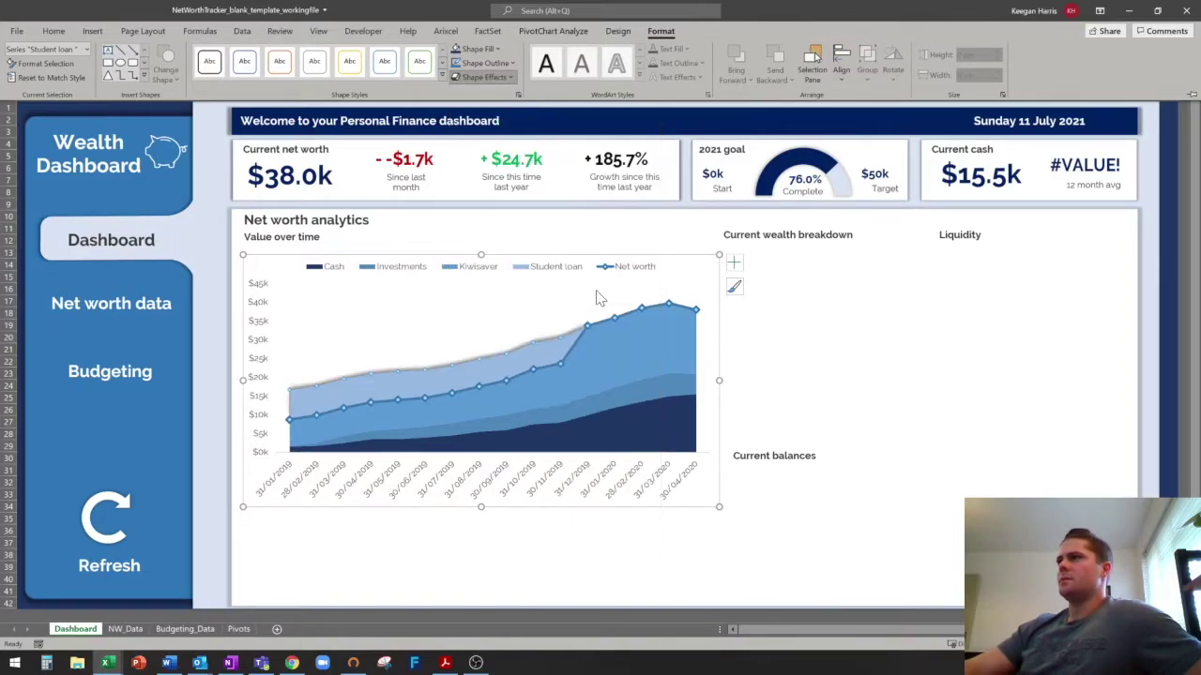
left_click(497, 566)
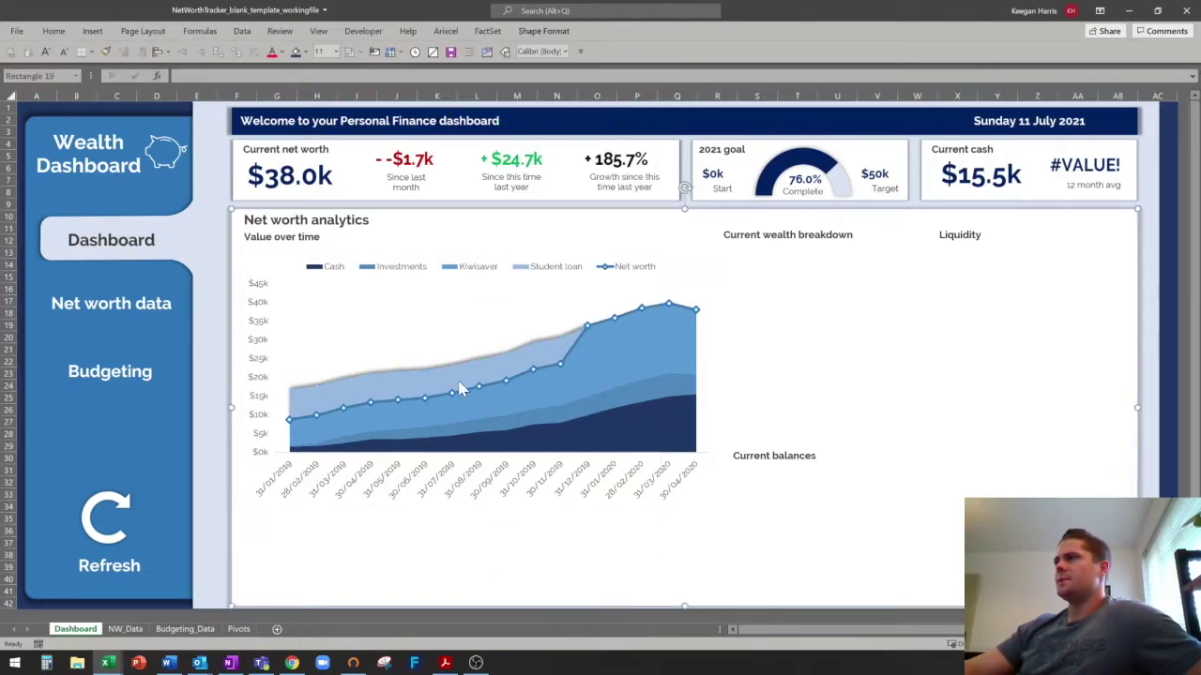
Give the Kiwisaver area series an outer upward-offset shadow and deselect the chart.
left_click(633, 319)
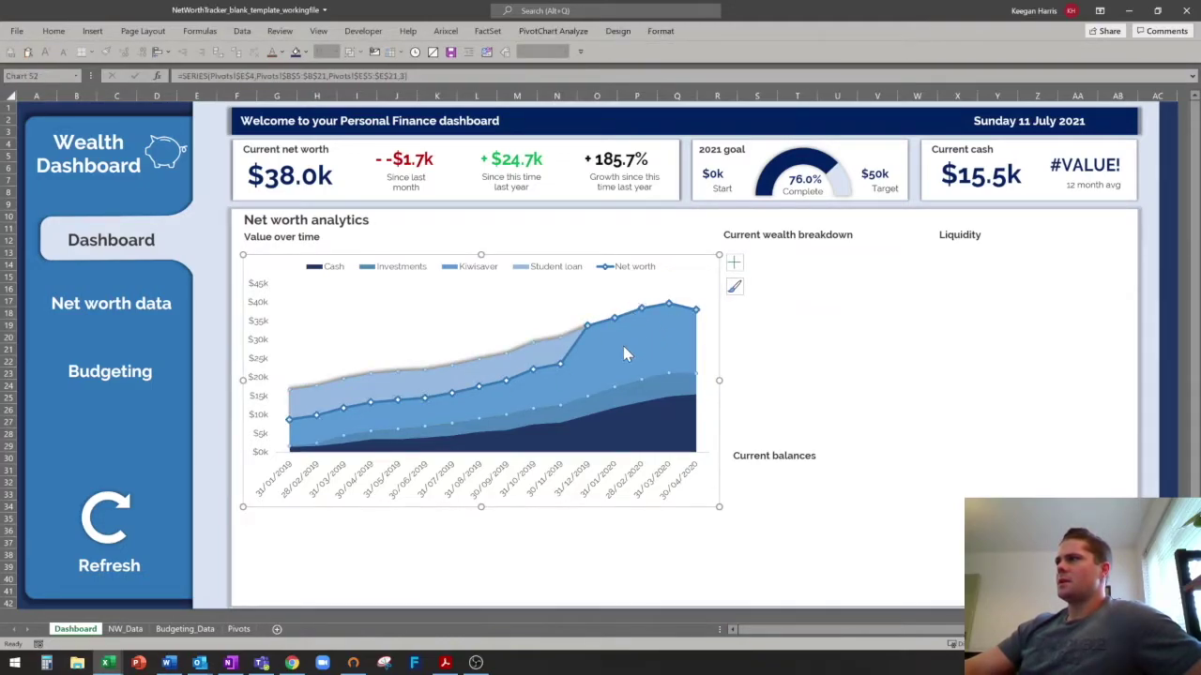
right_click(636, 346)
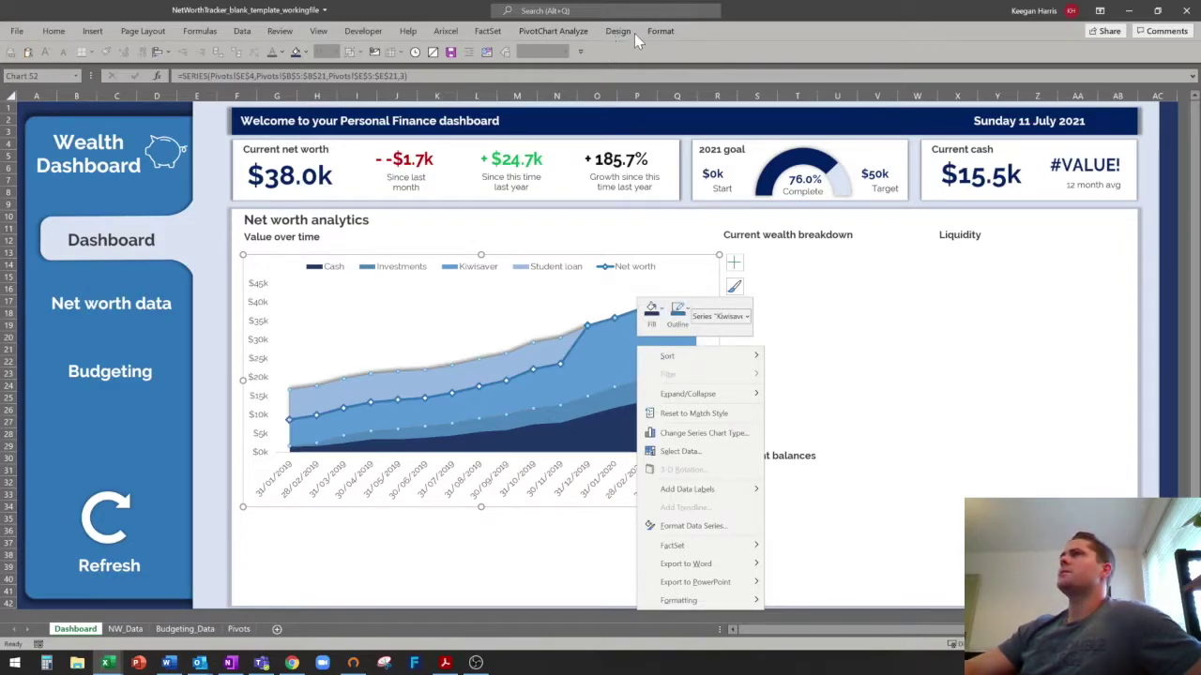
left_click(661, 31)
left_click(479, 77)
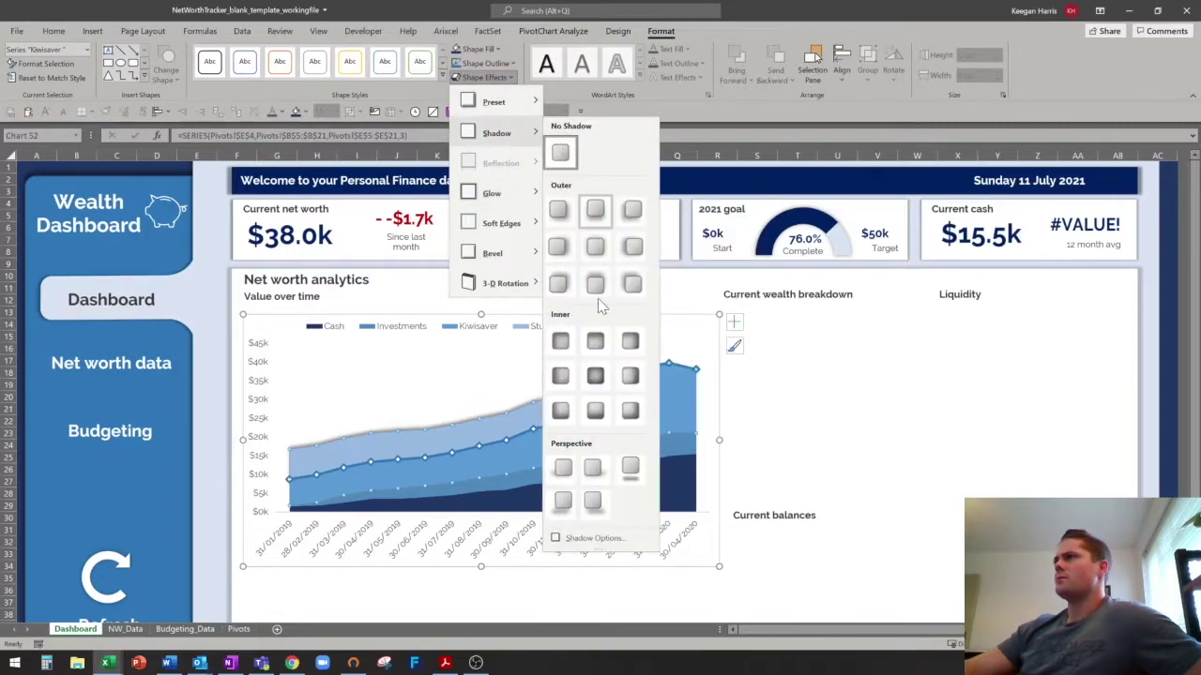
left_click(739, 375)
left_click(788, 410)
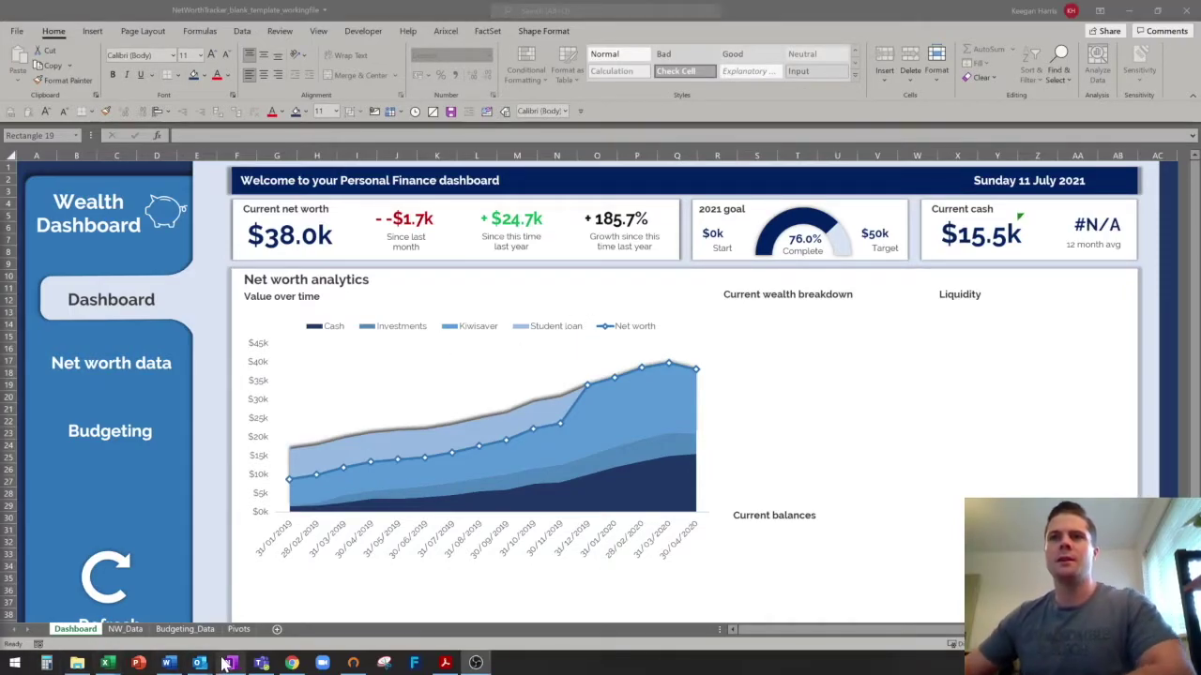
Rotate the chart's horizontal axis date labels upward so they run vertically.
left_click(444, 544)
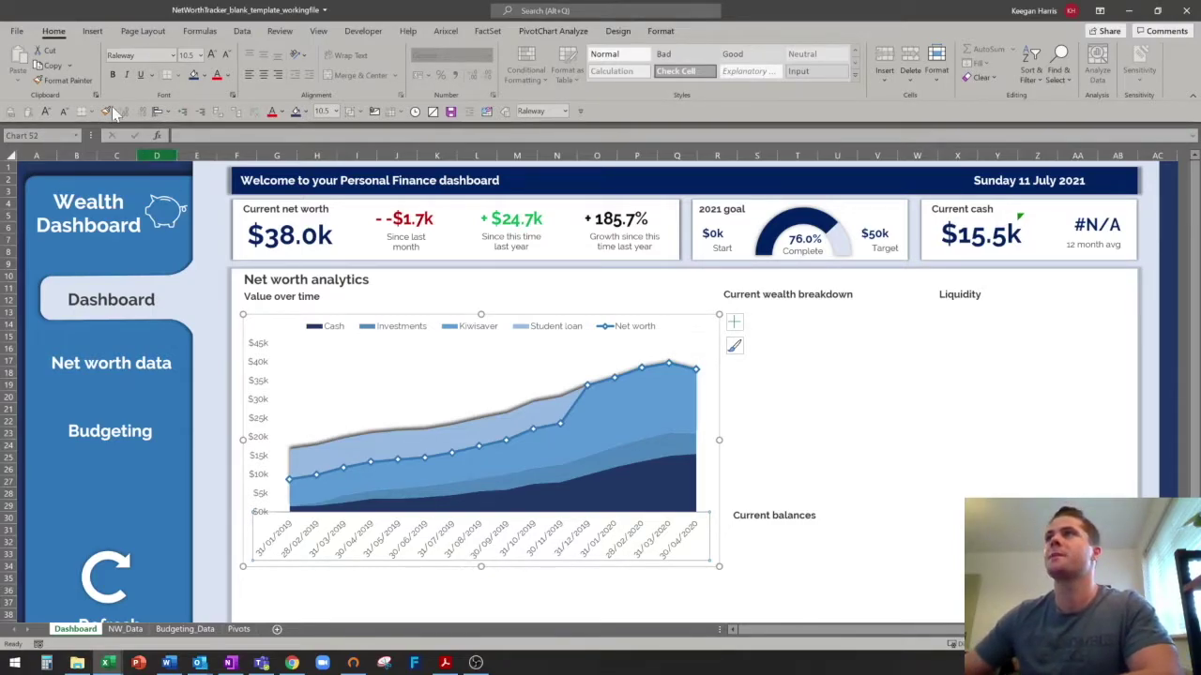
left_click(300, 56)
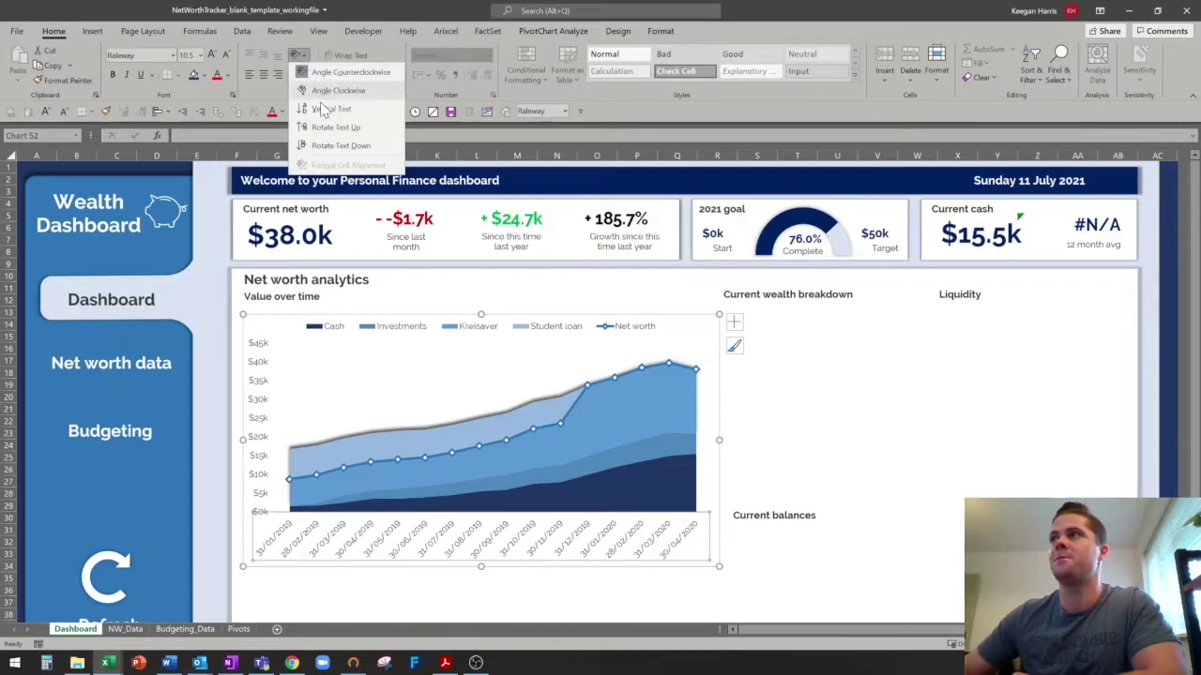
left_click(338, 128)
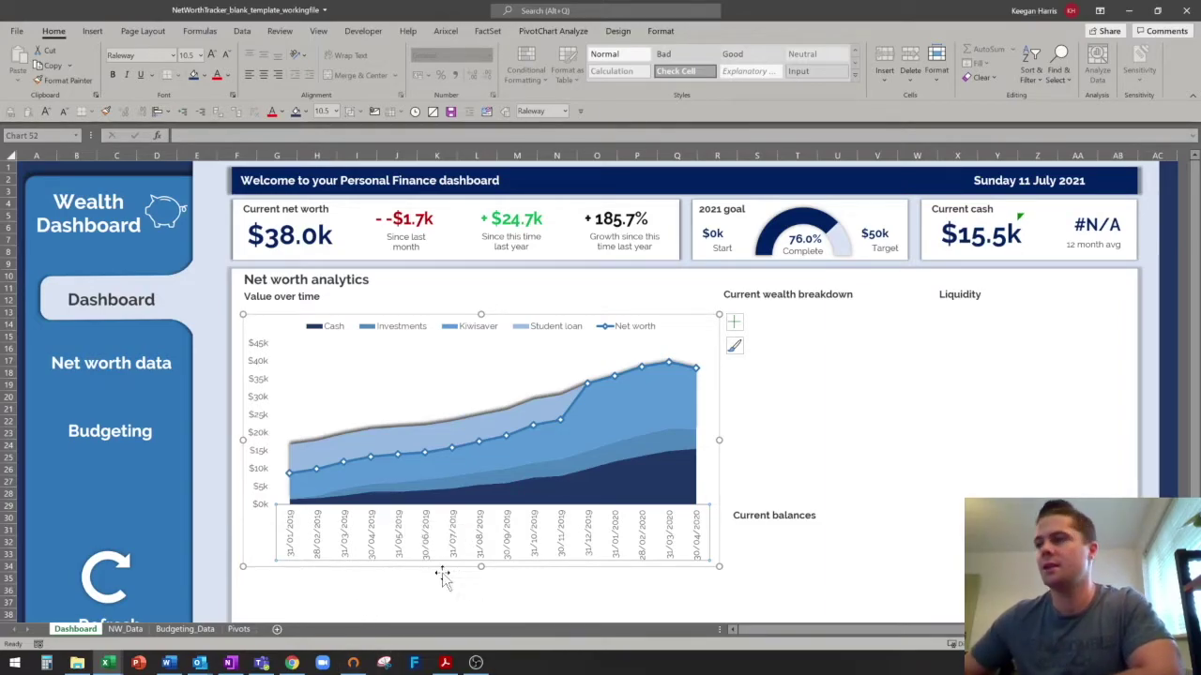
Show the field list for the pivot table on the Pivots sheet.
left_click(239, 630)
left_click(85, 205)
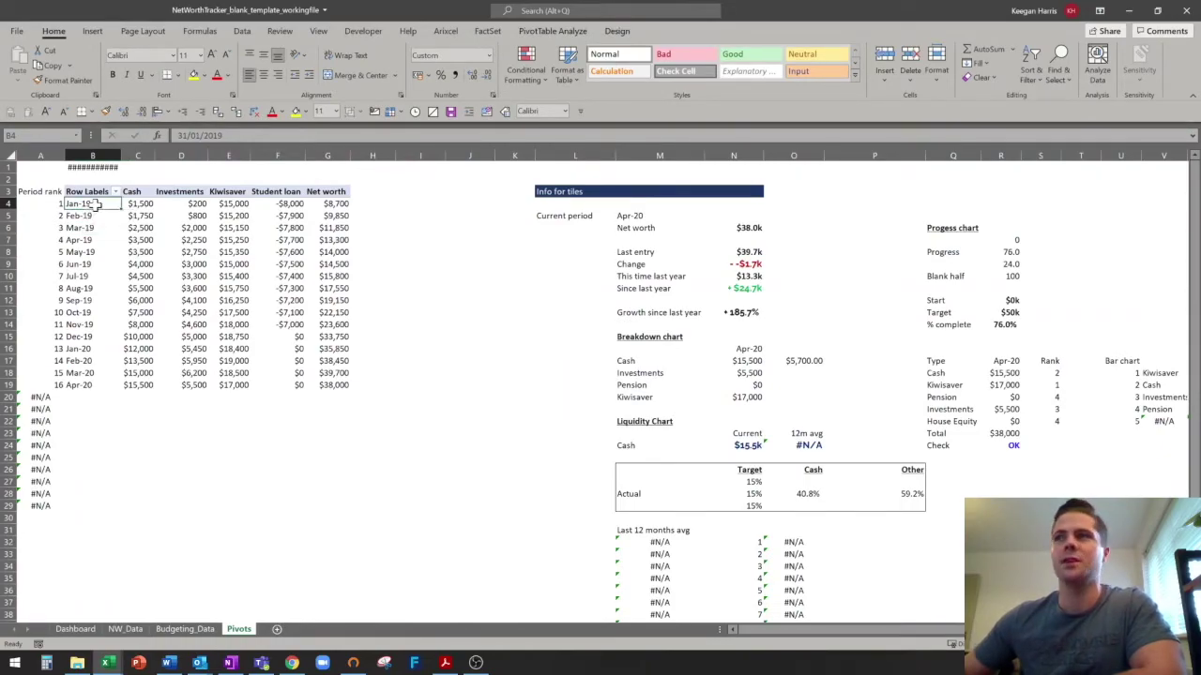
right_click(95, 204)
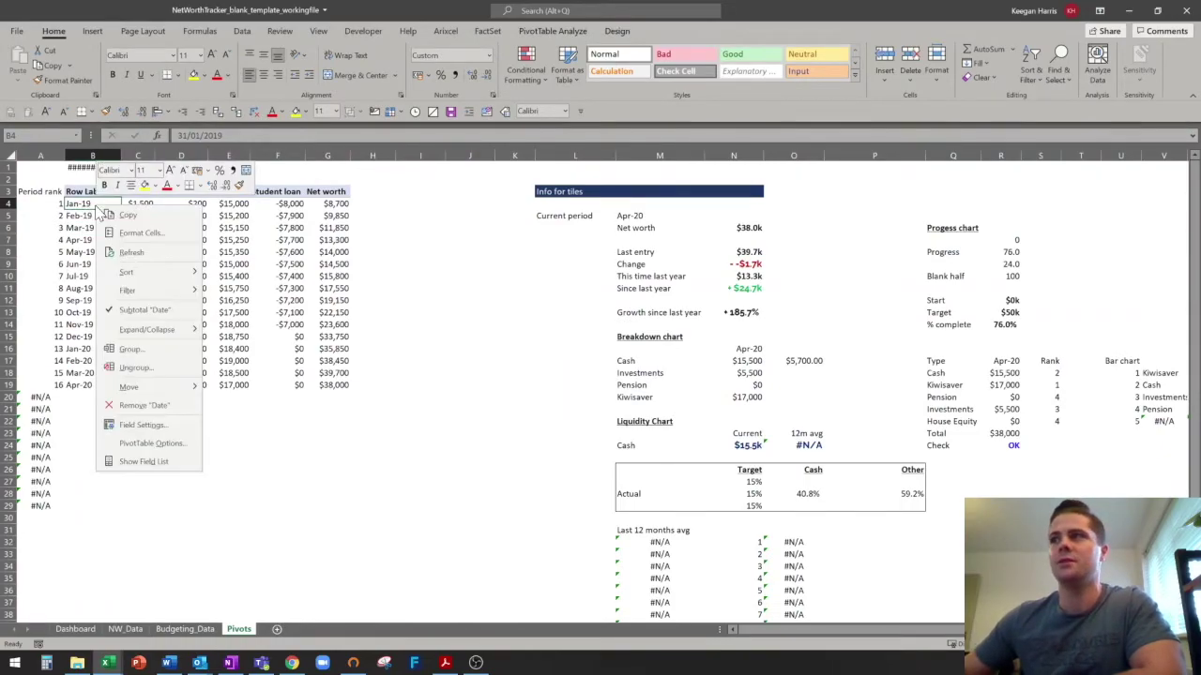
left_click(145, 462)
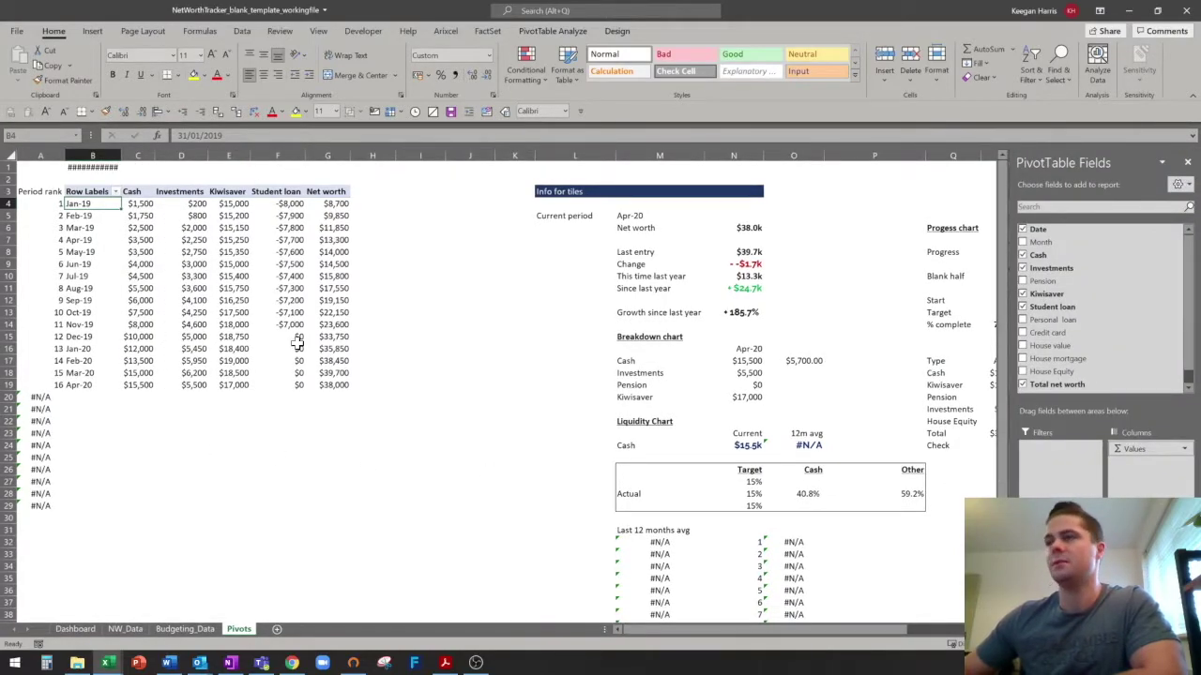
Set the pivot table's Date field to the custom number format mmm-yy through its field settings.
left_click(1060, 544)
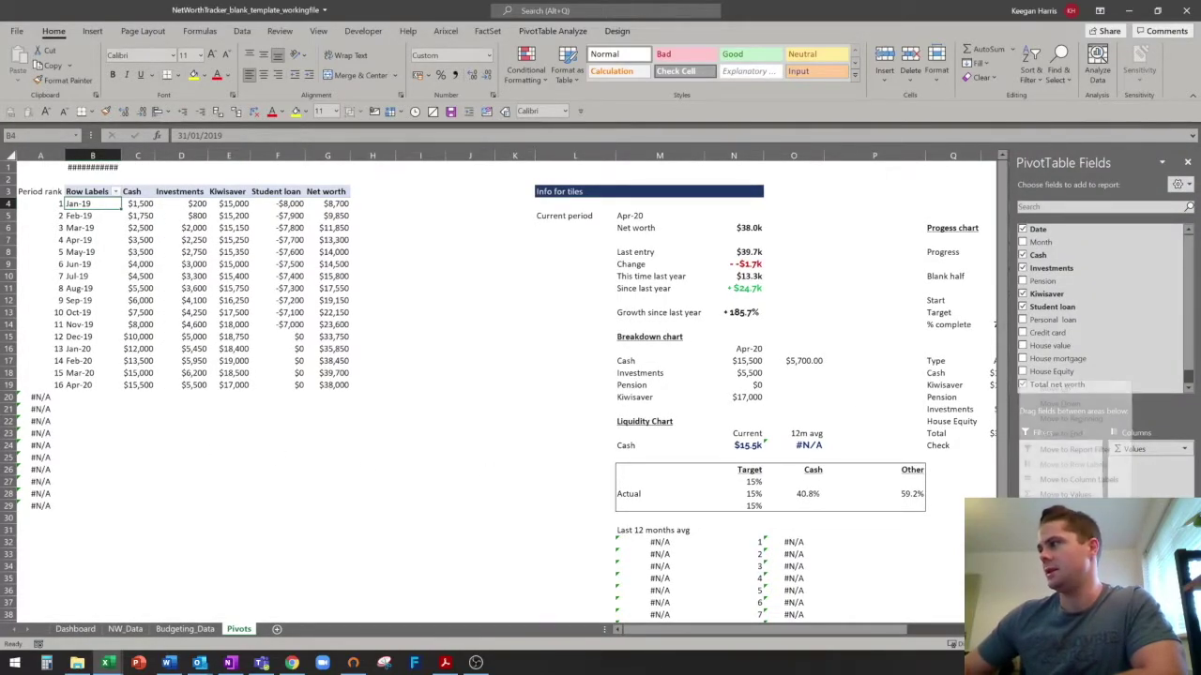
left_click(1070, 530)
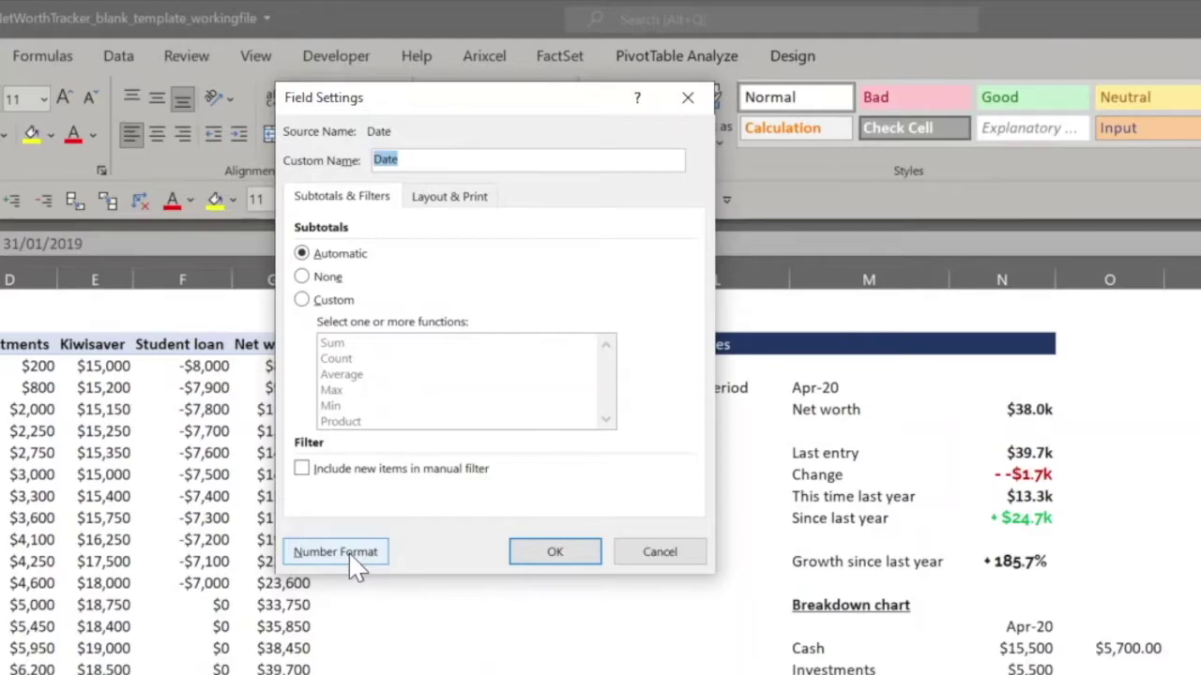
left_click(349, 555)
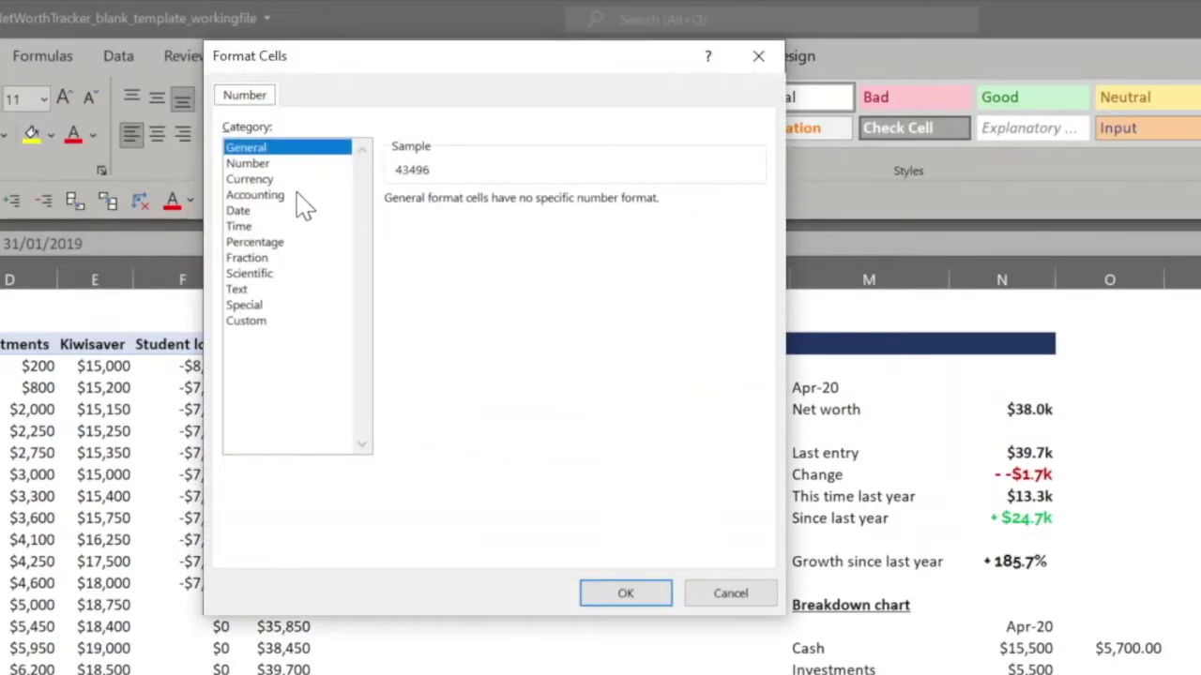
left_click(248, 322)
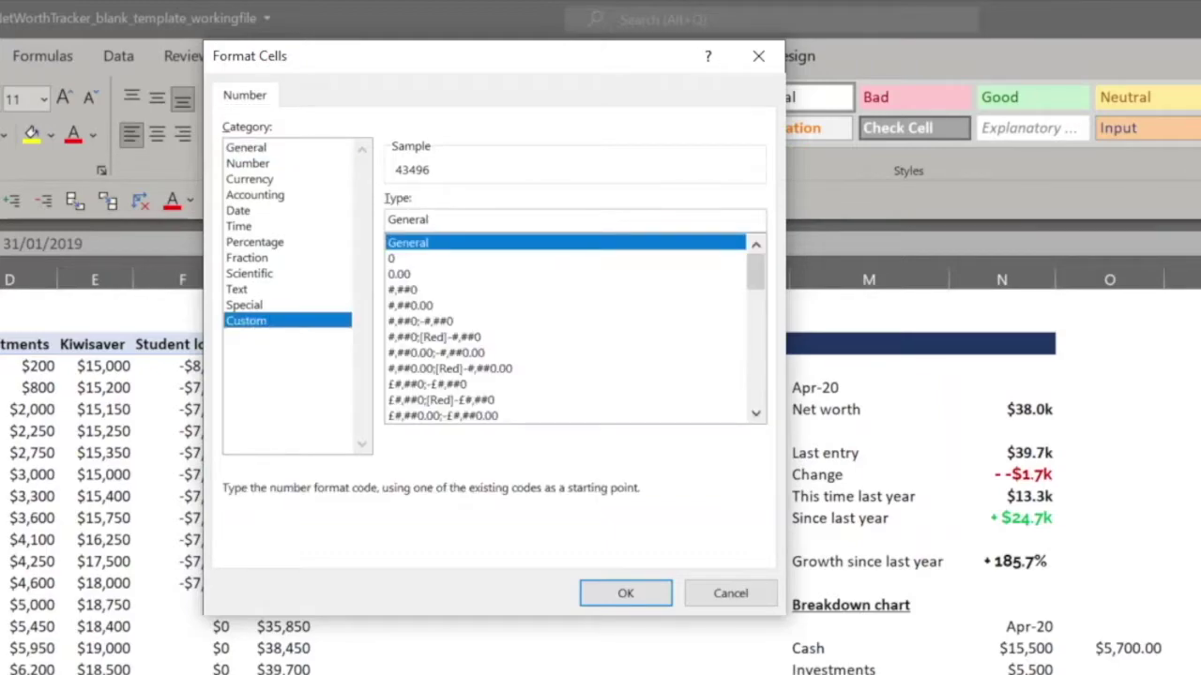
left_click_drag(430, 219, 272, 218)
key("Delete")
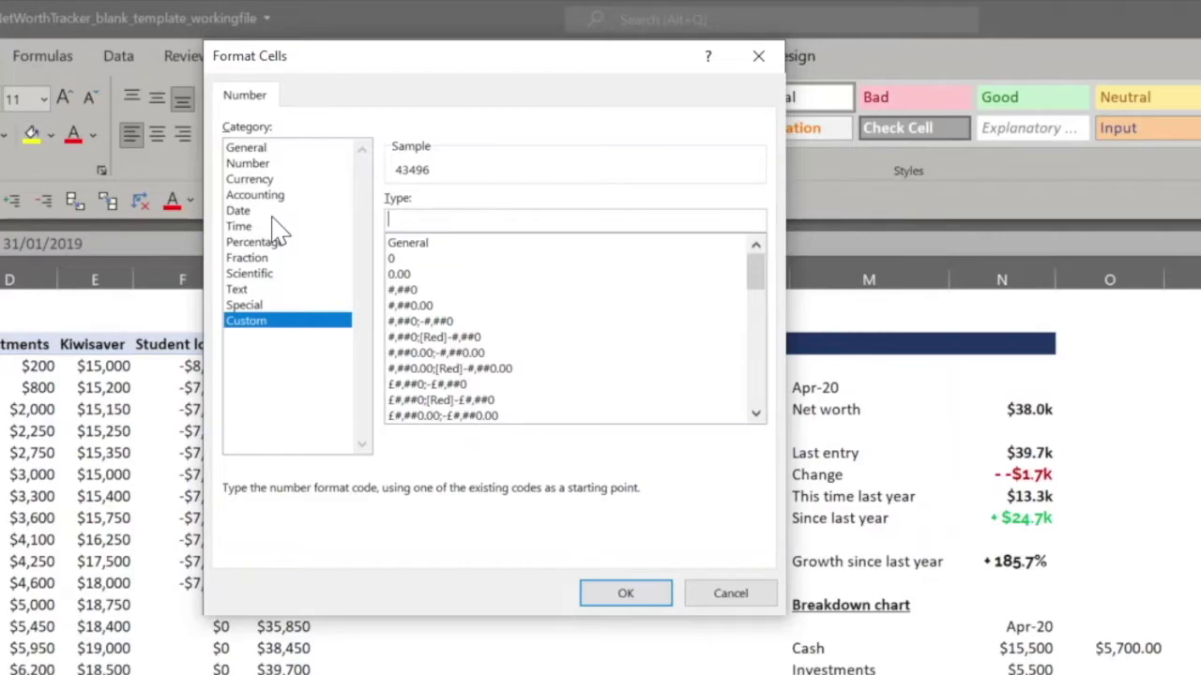
type("mmm-yy")
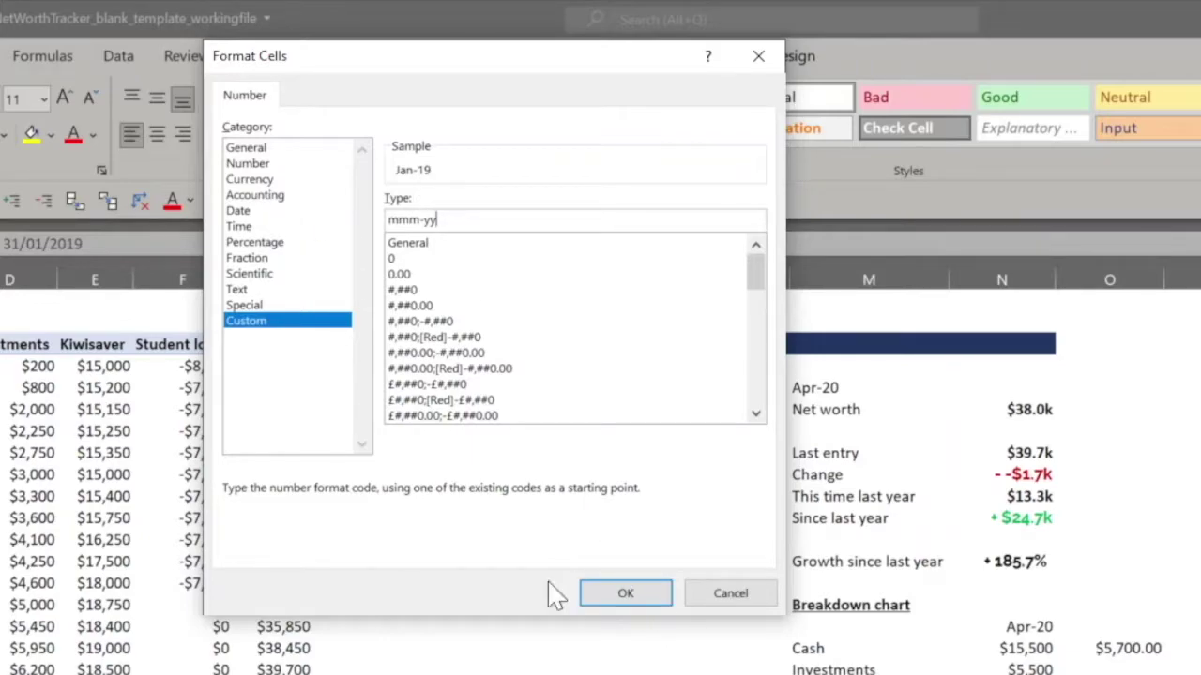
left_click(623, 592)
left_click(545, 563)
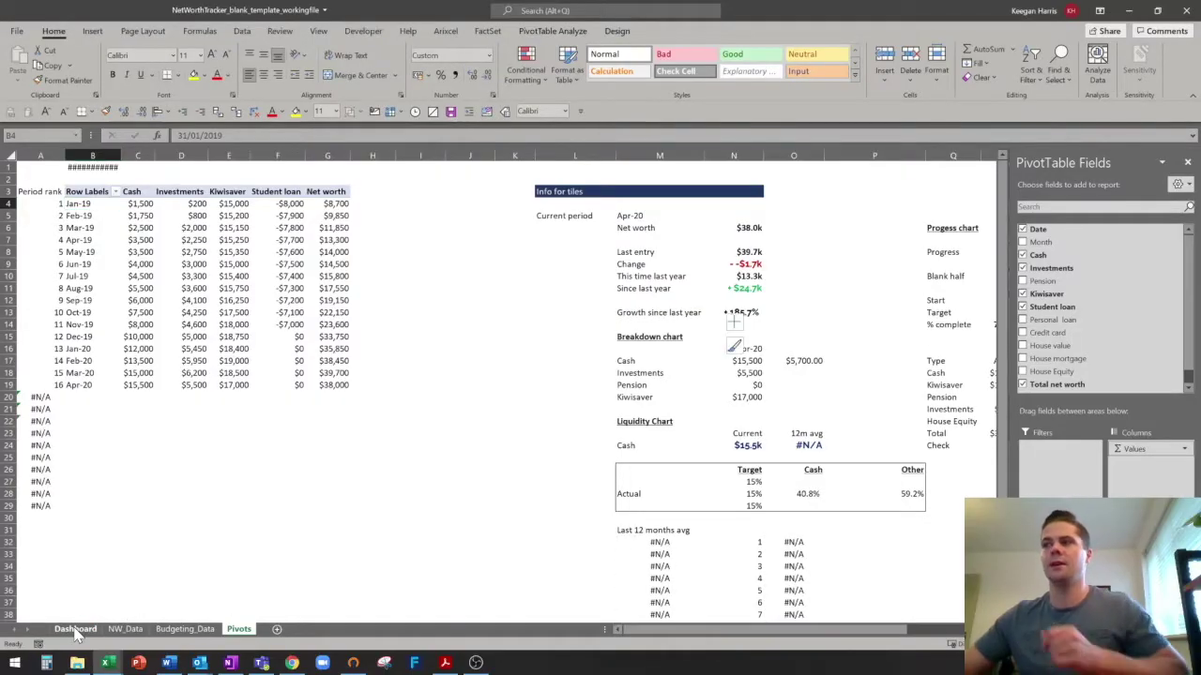
Return to the Dashboard sheet to check the date labels on the Value over time chart, and deselect the chart.
left_click(75, 629)
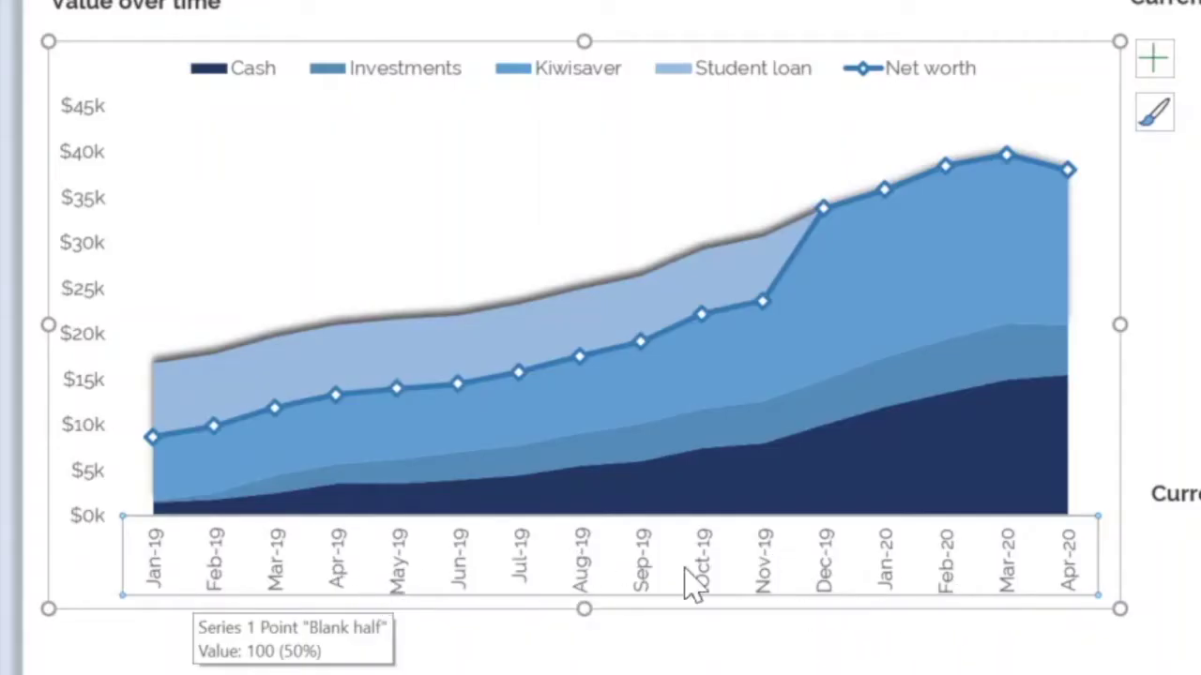
left_click(566, 654)
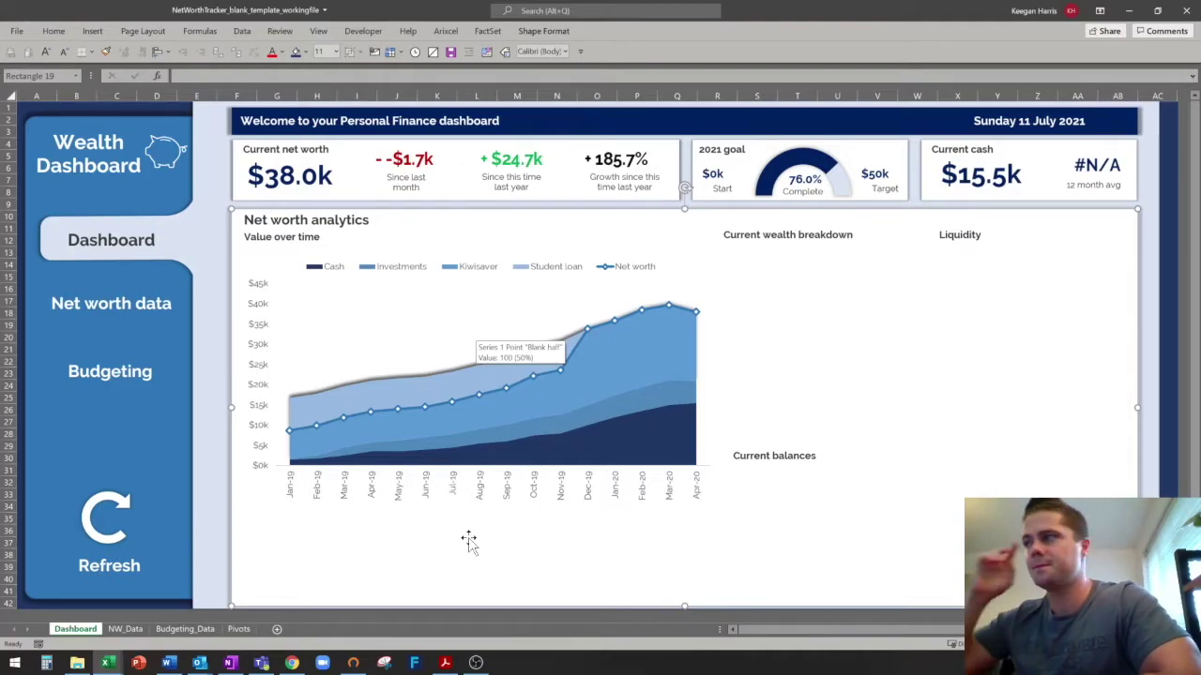
left_click(375, 309)
left_click(450, 246)
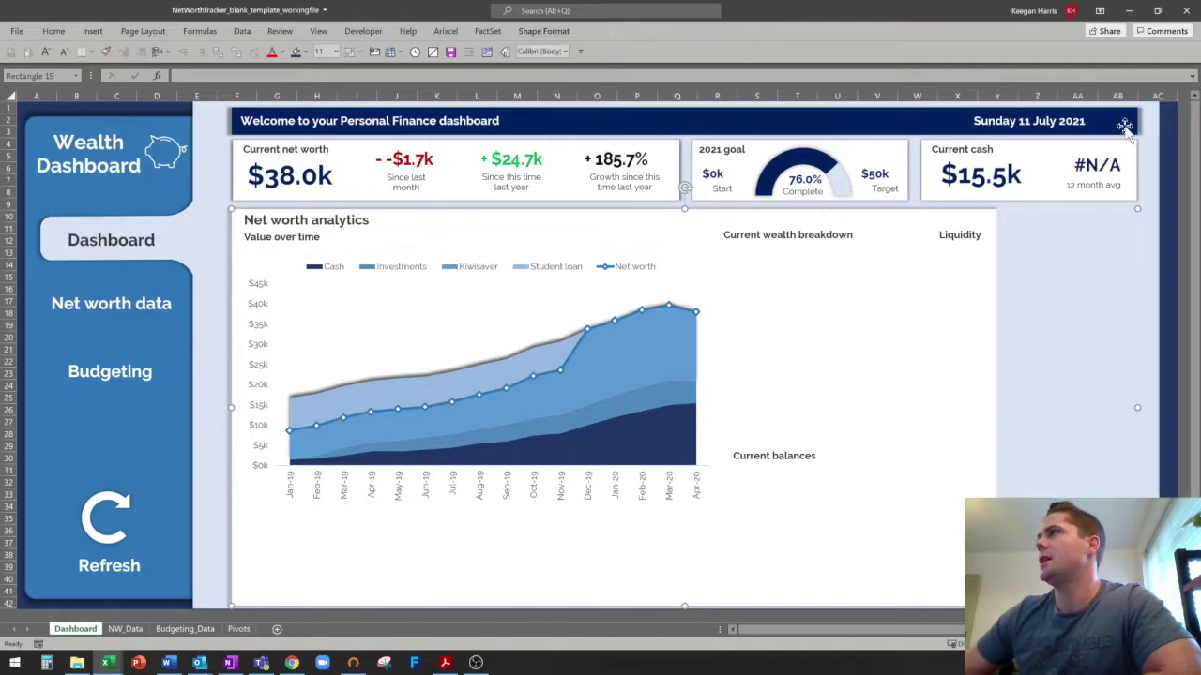
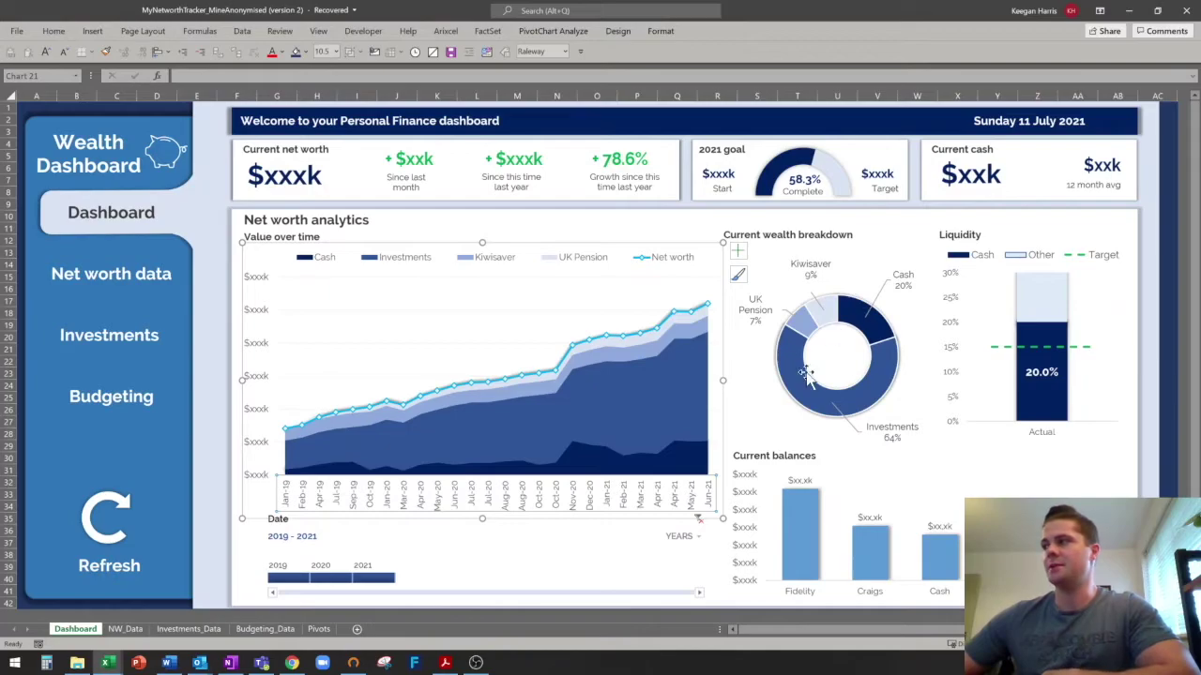
Deselect the chart in the finished example dashboard and switch to the NetWorthTracker_blank_template_workingfile workbook.
left_click(37, 108)
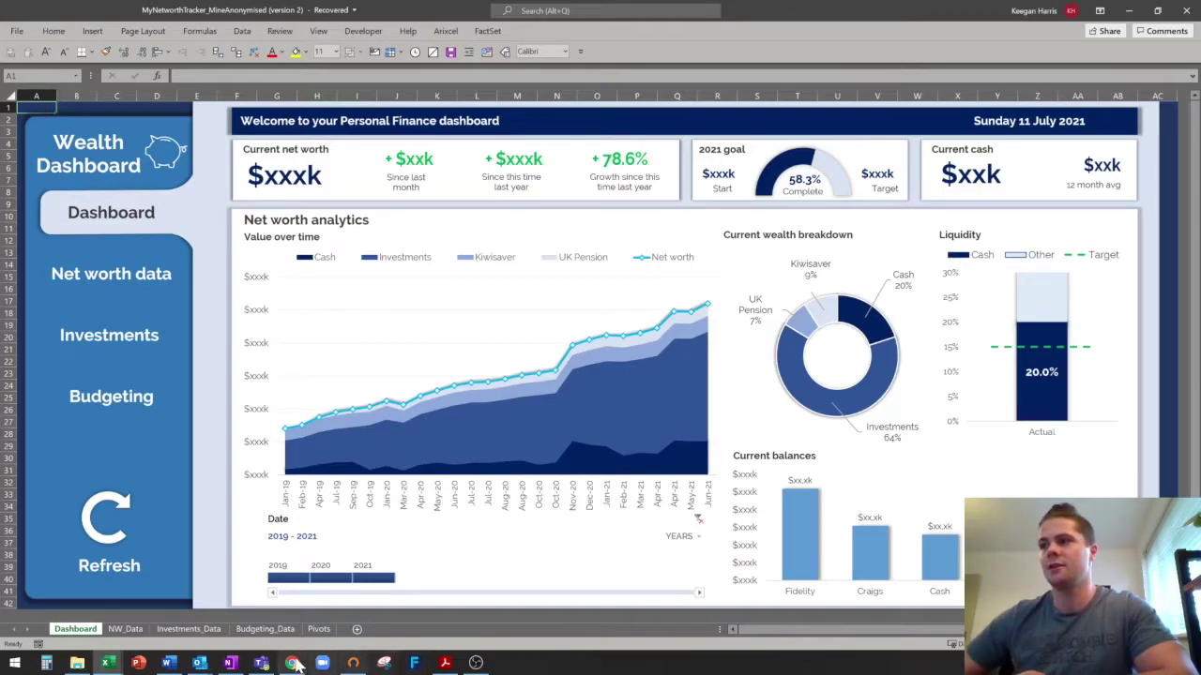
left_click(112, 665)
left_click(201, 605)
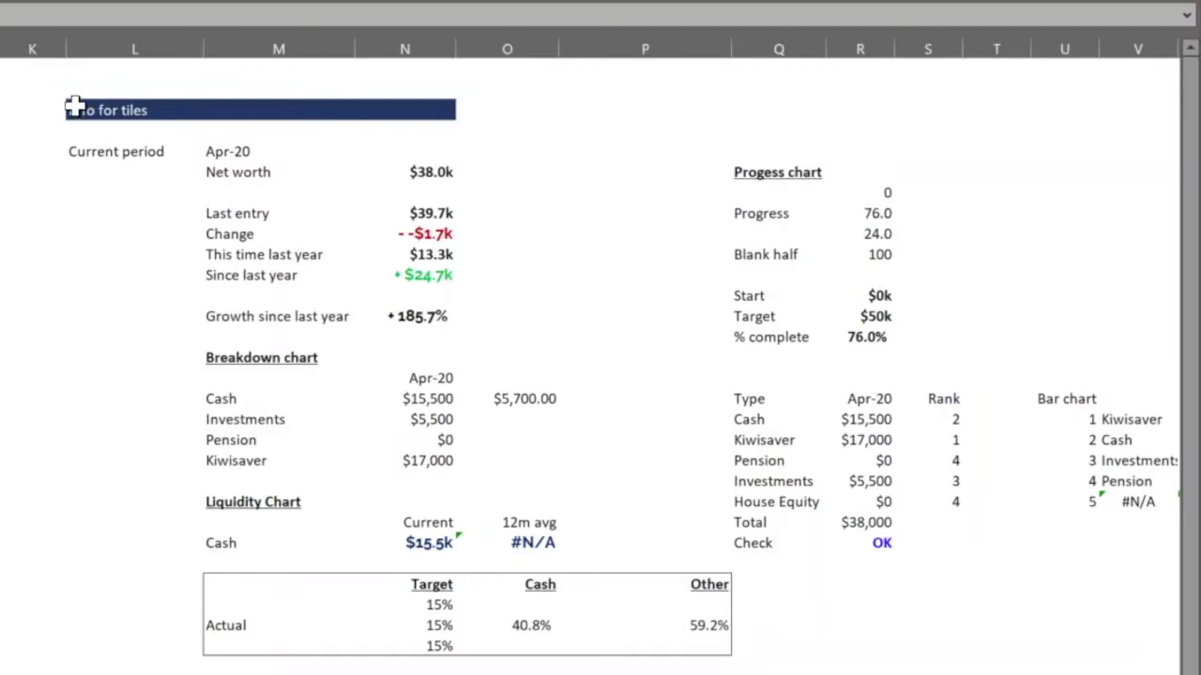
Examine the Info for tiles block on the Pivots sheet and the Current period formula in cell M5.
left_click_drag(538, 129, 1139, 461)
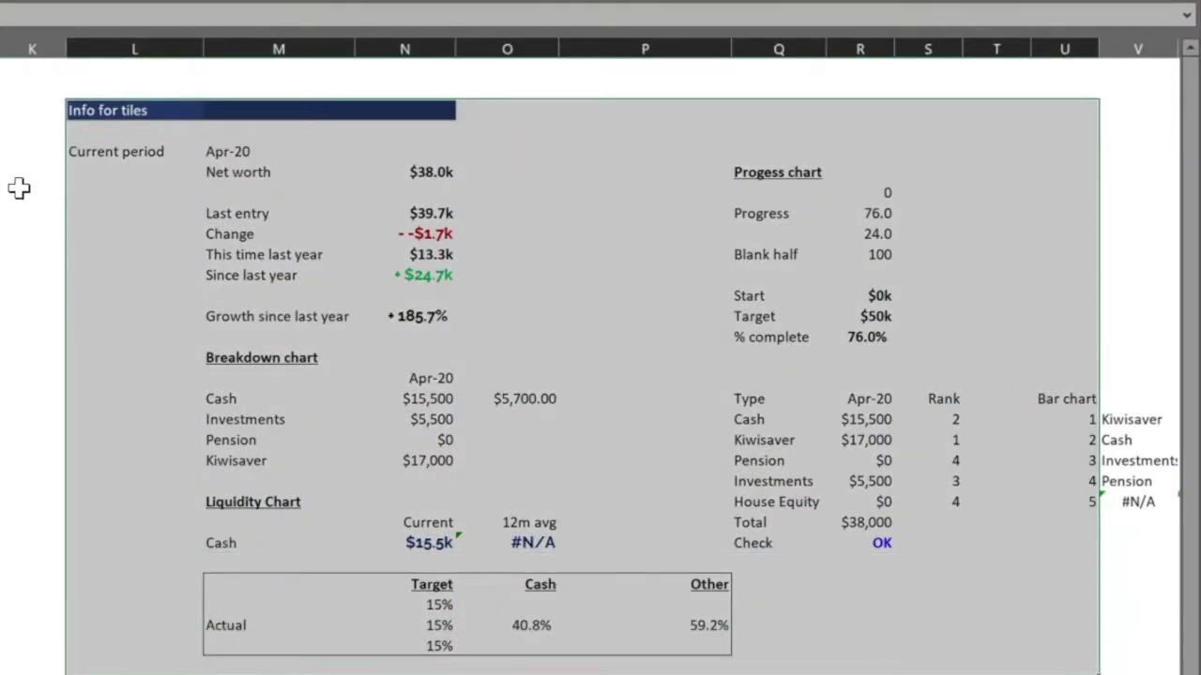
left_click(106, 116)
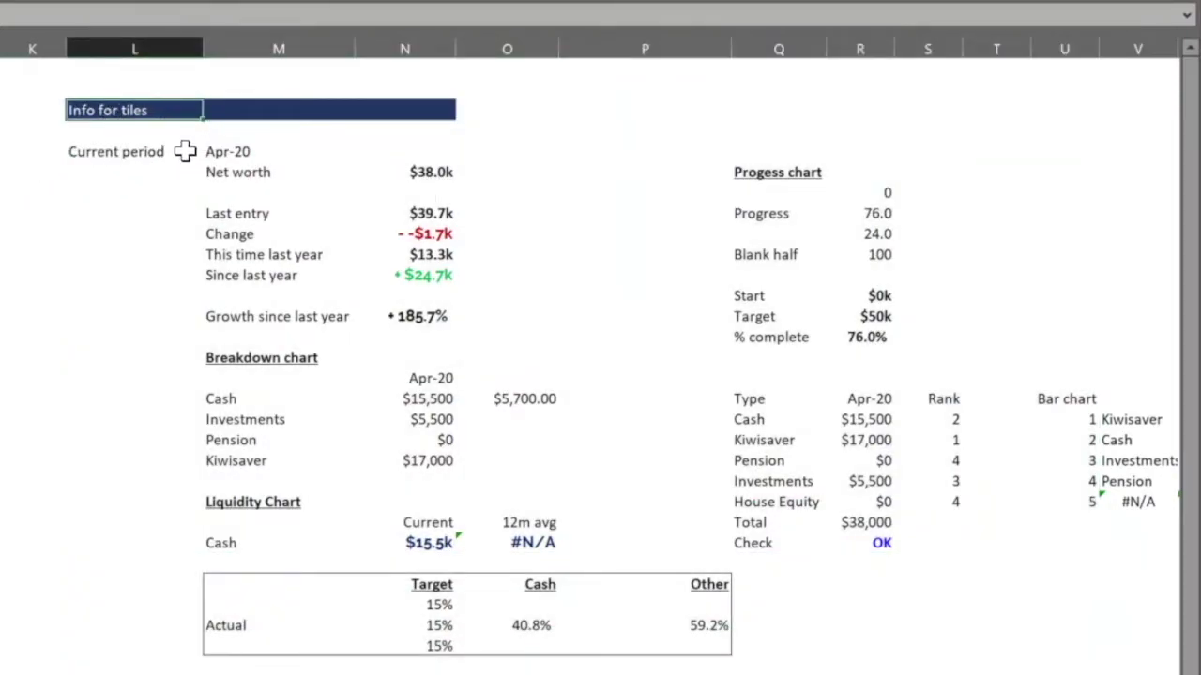
left_click(268, 150)
key("F2")
key("Escape")
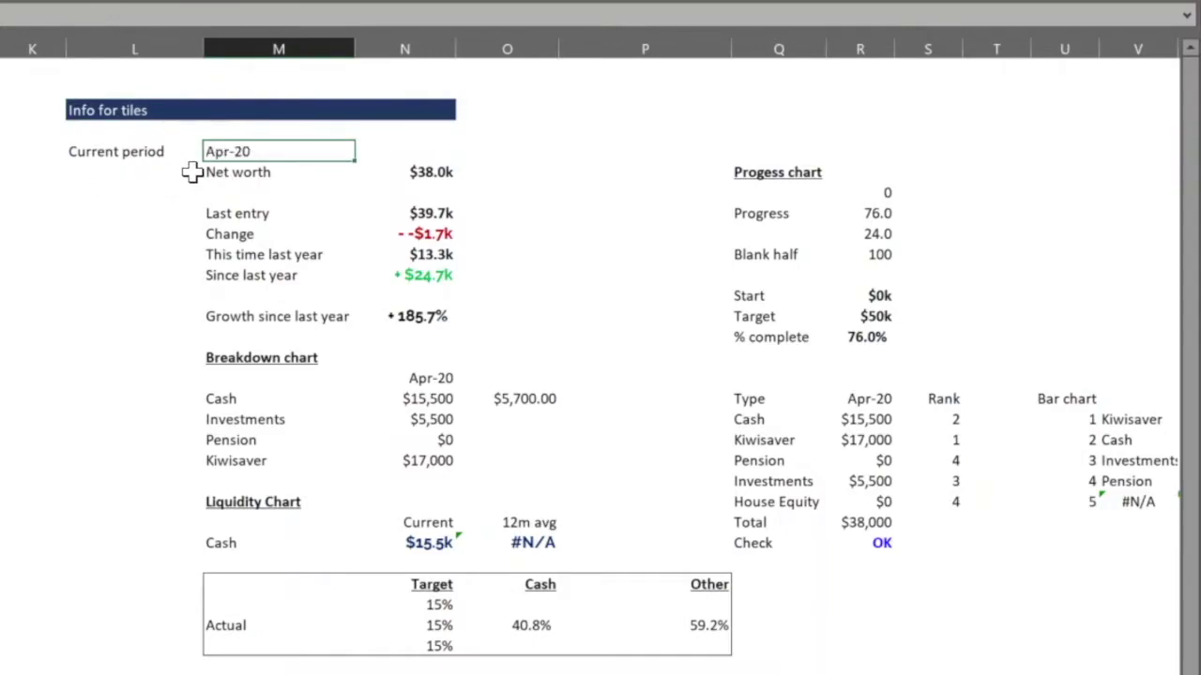
key("F2")
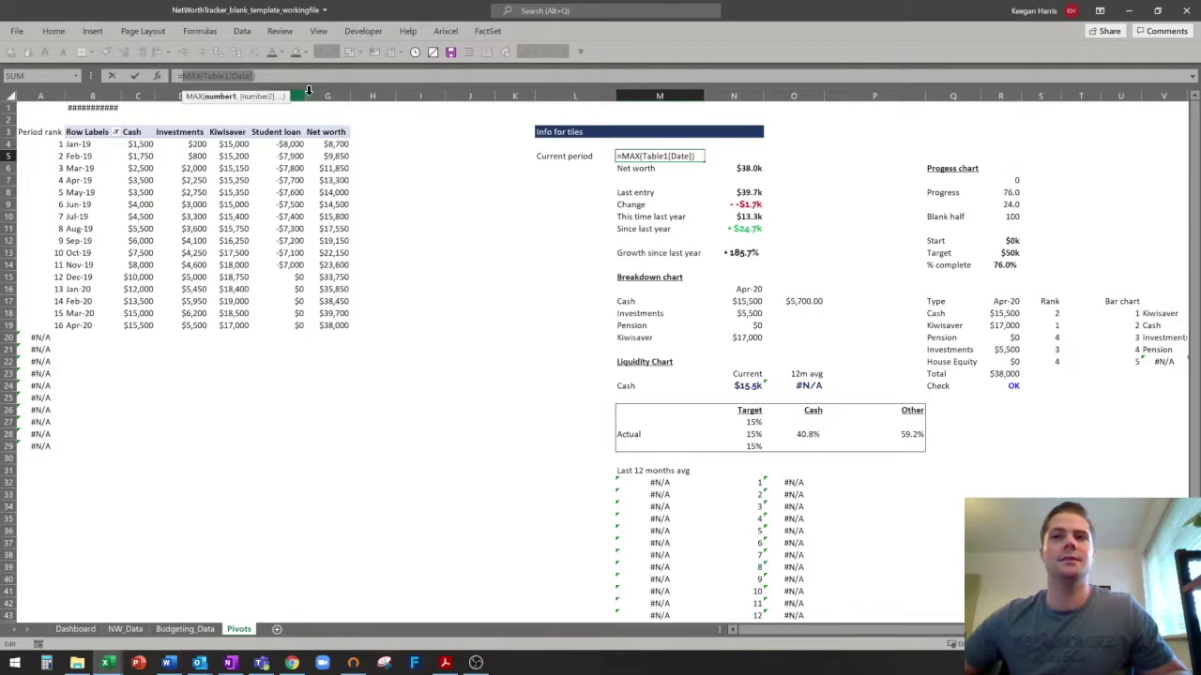
key("Escape")
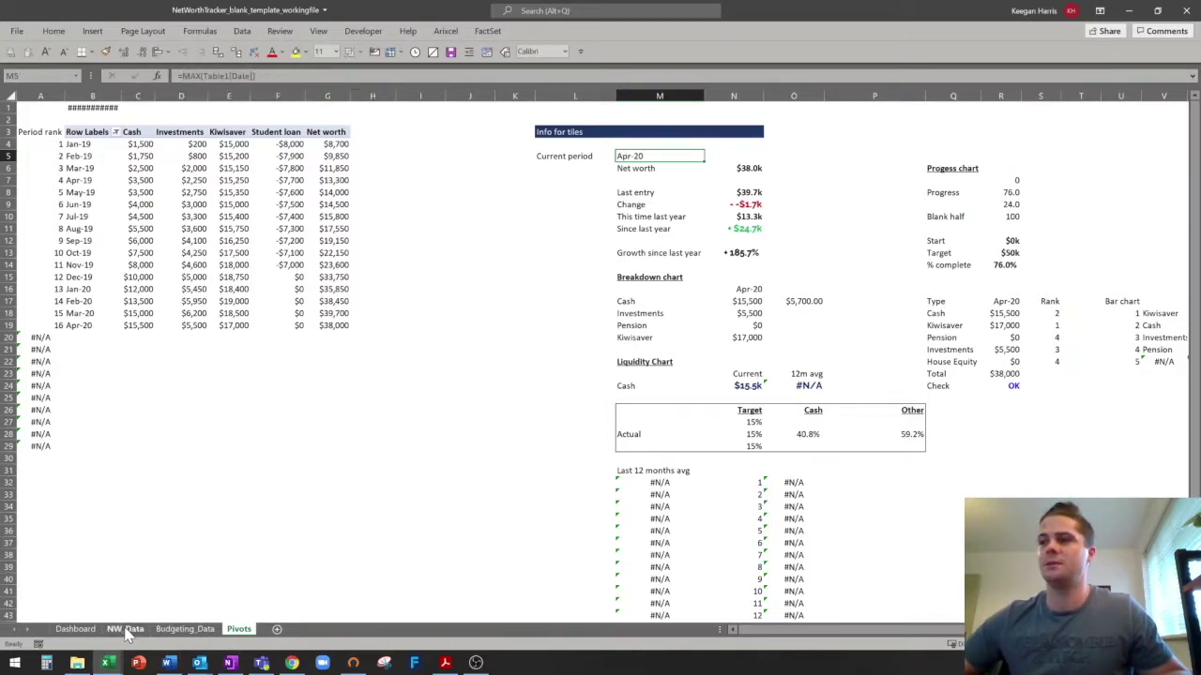
Trace the Current period formula in cell M5 with Arixcel Explorer down to its source range, Table1[Date], and close the explorer.
key("ctrl+q")
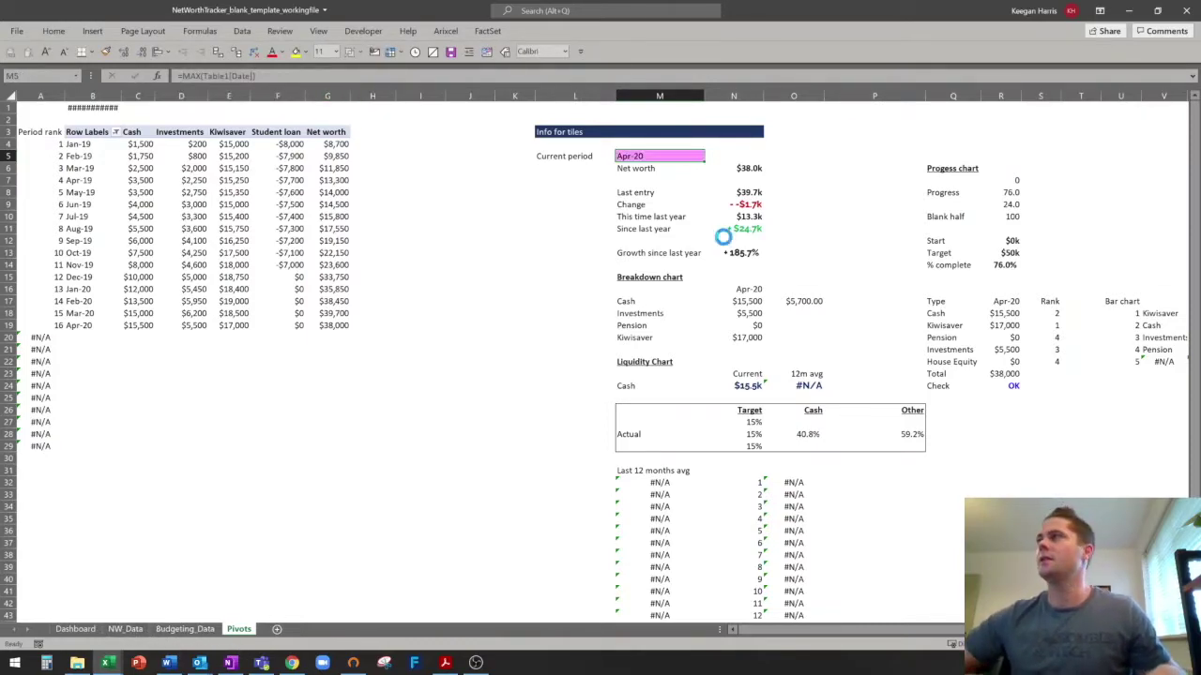
key("Down")
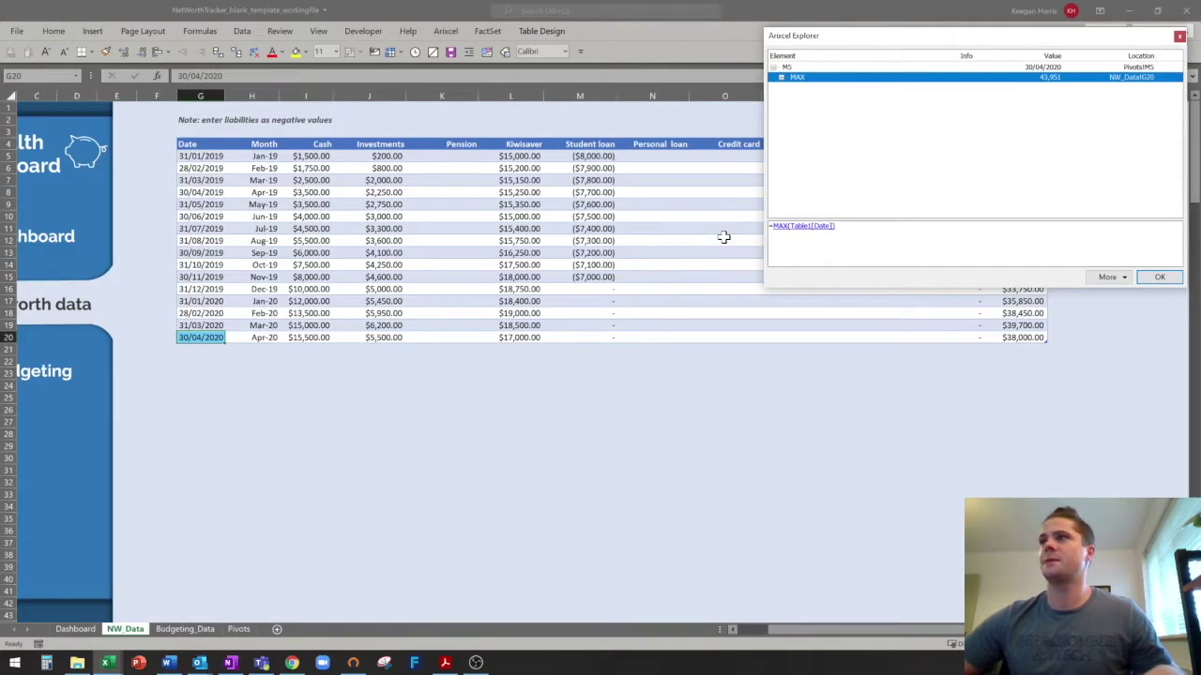
key("Right")
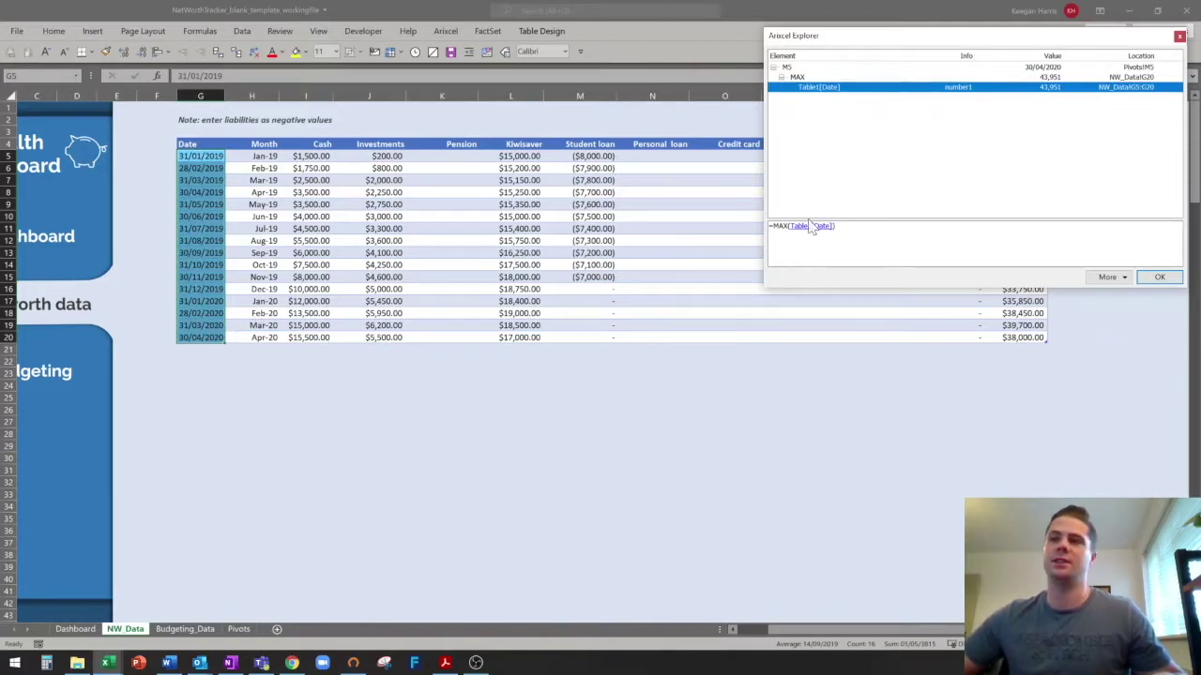
key("Escape")
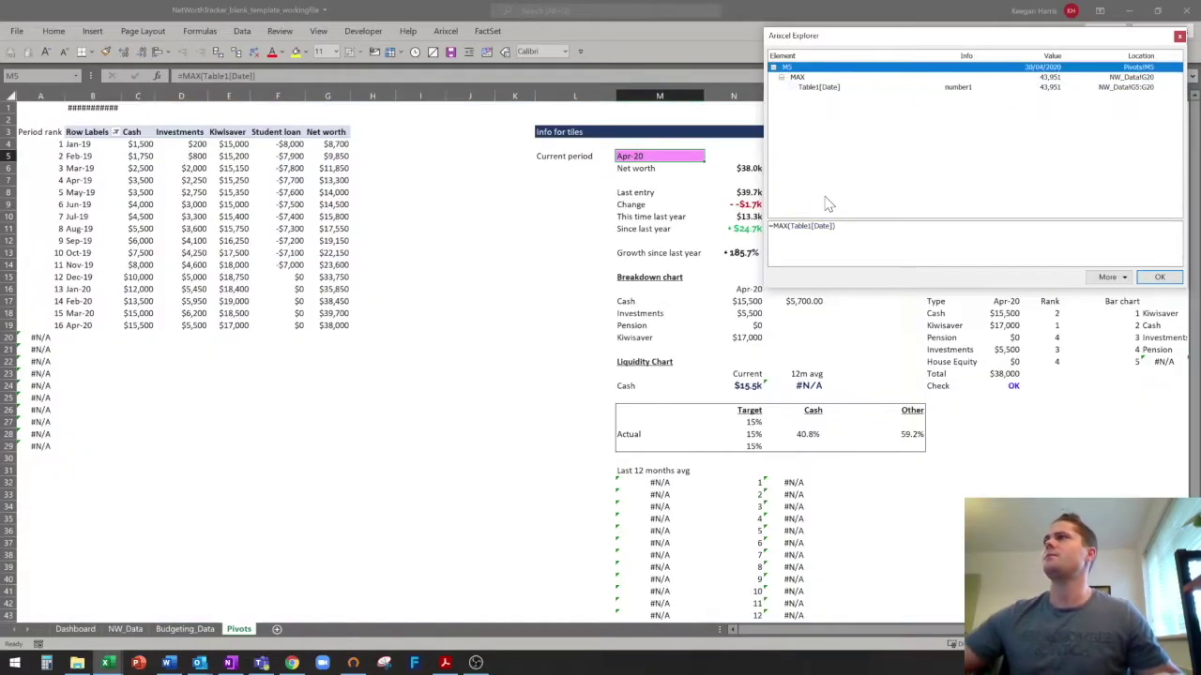
key("Escape")
Examine the Net worth XLOOKUP formula in cell N6 and the Last entry INDEX/MATCH formula in cell N8.
key("Down")
key("Right")
key("F2")
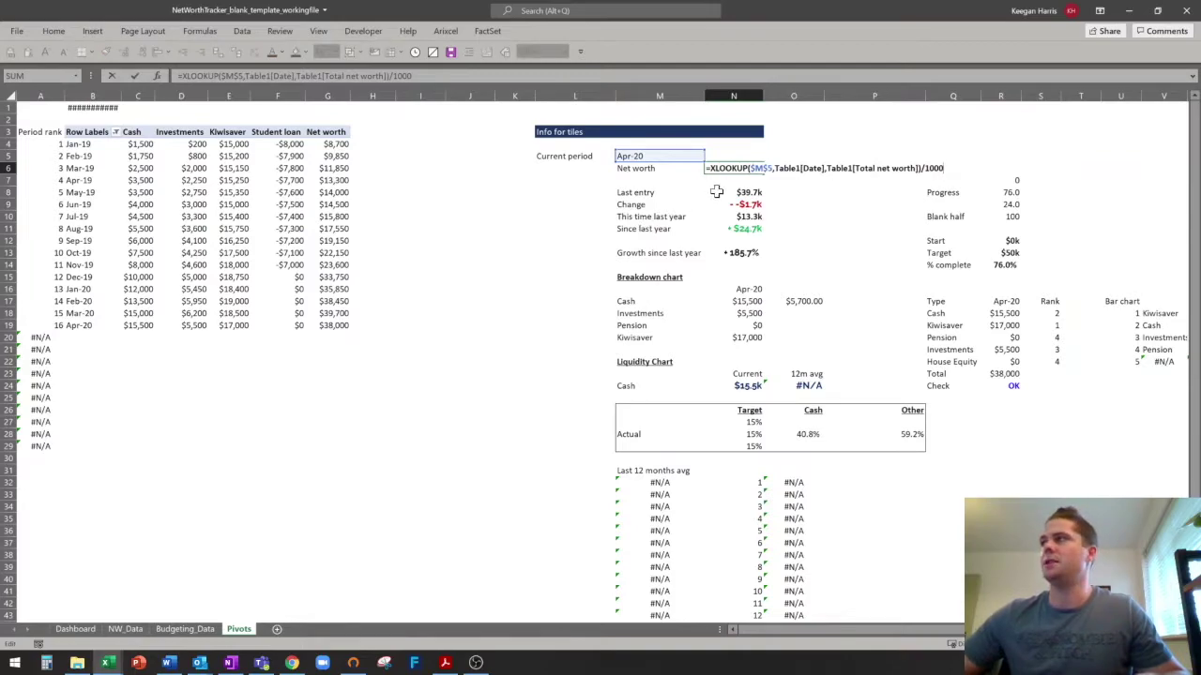
key("Escape")
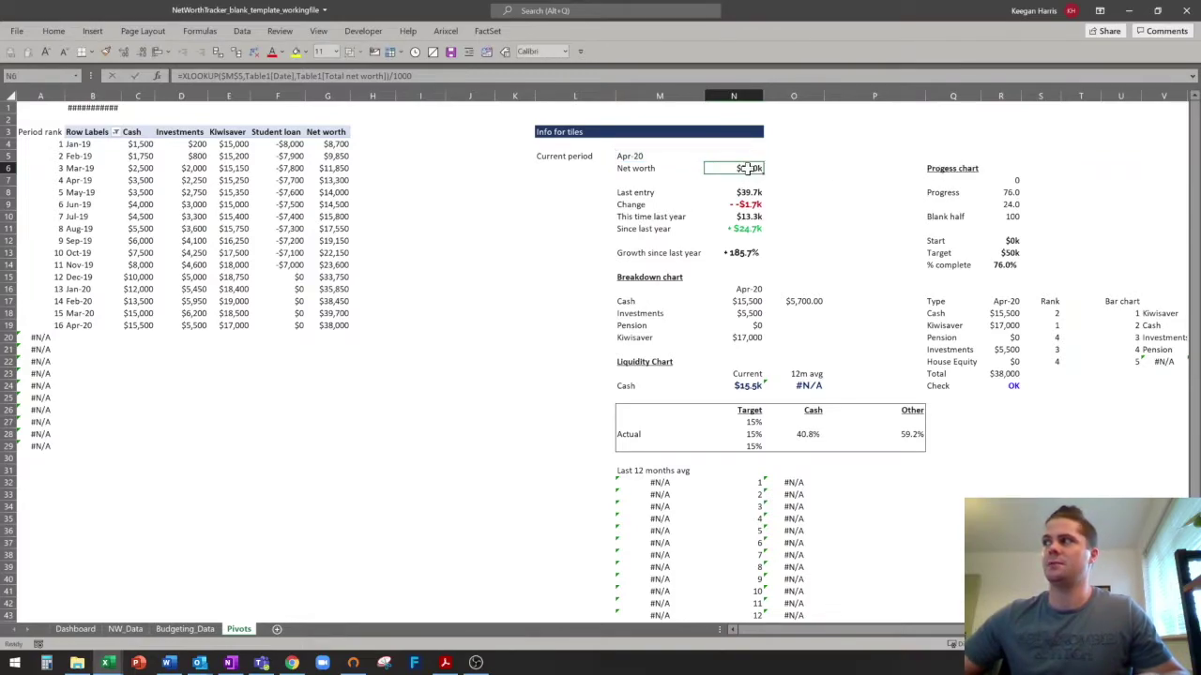
left_click(725, 192)
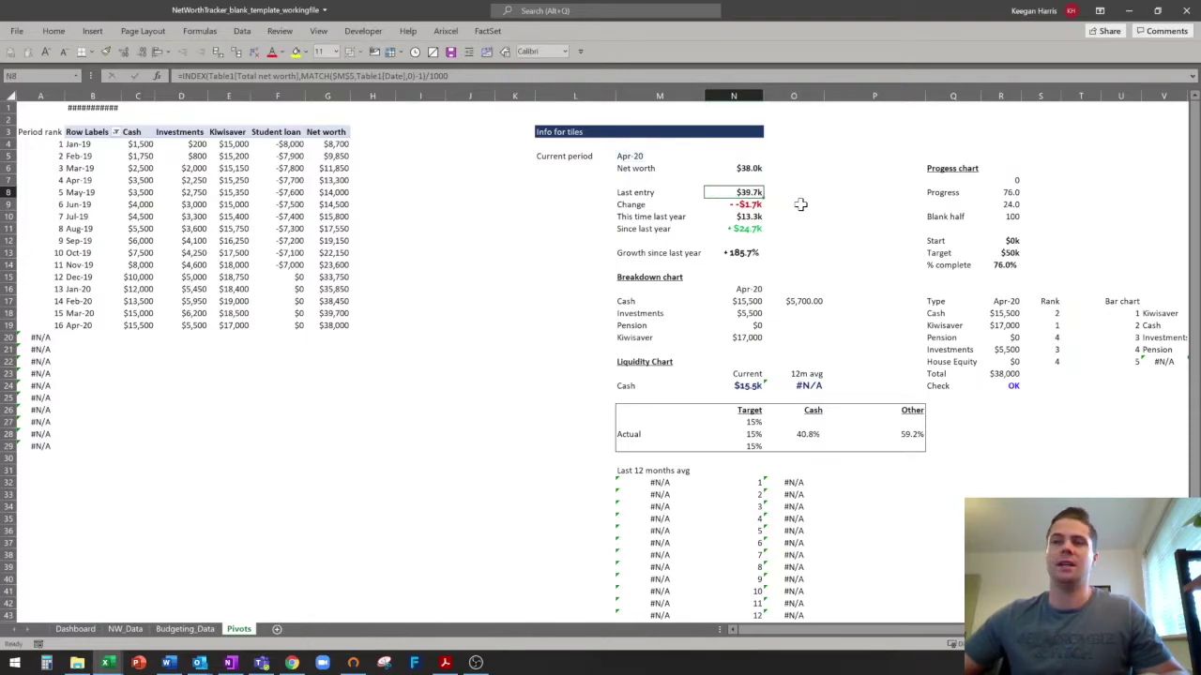
Examine the Change formula in cell N9, highlighting its UNICHAR(45) part, and leave the formula as it is.
double_click(730, 204)
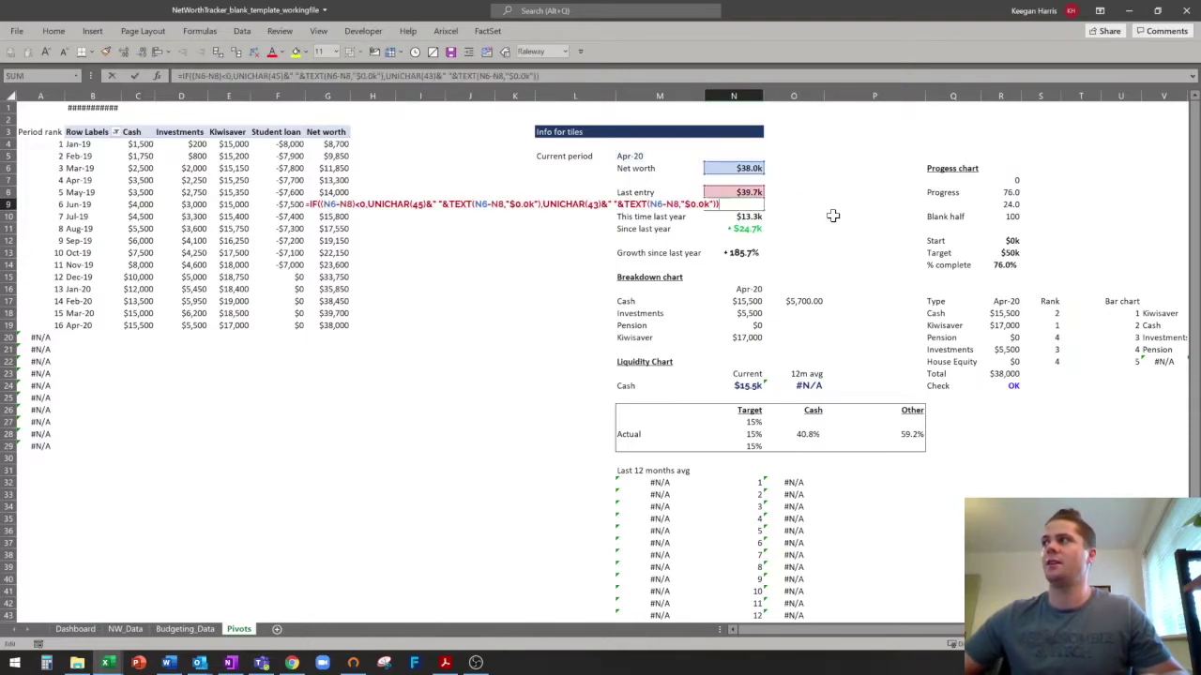
key("Escape")
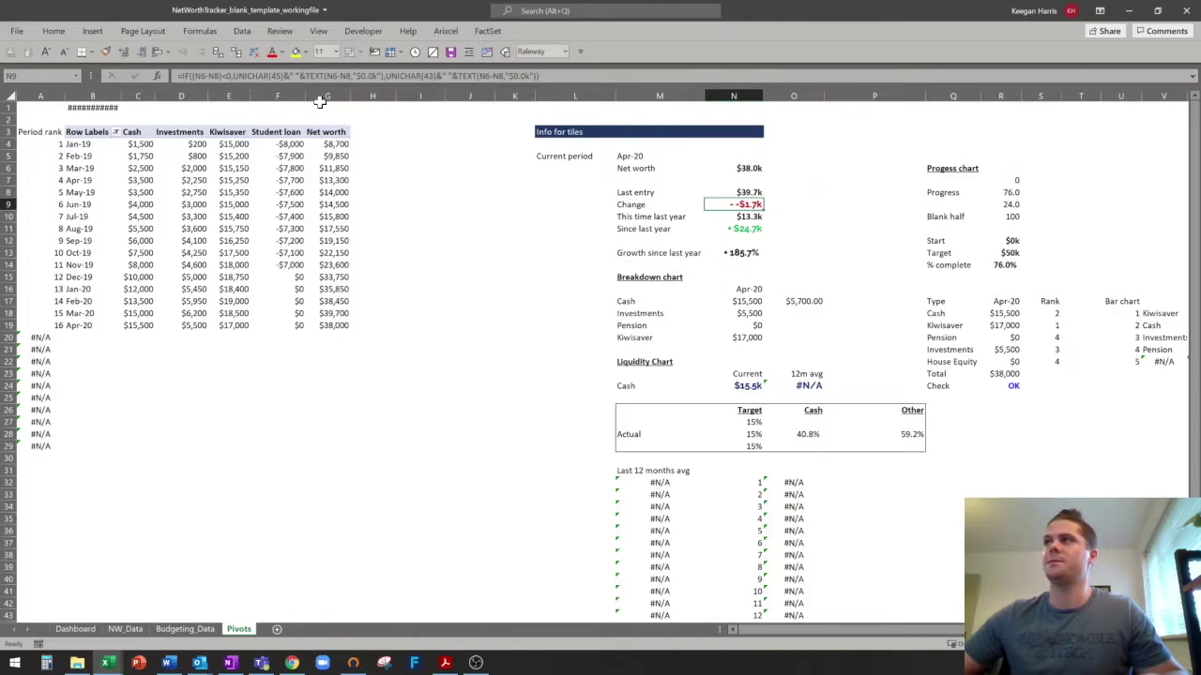
left_click(245, 75)
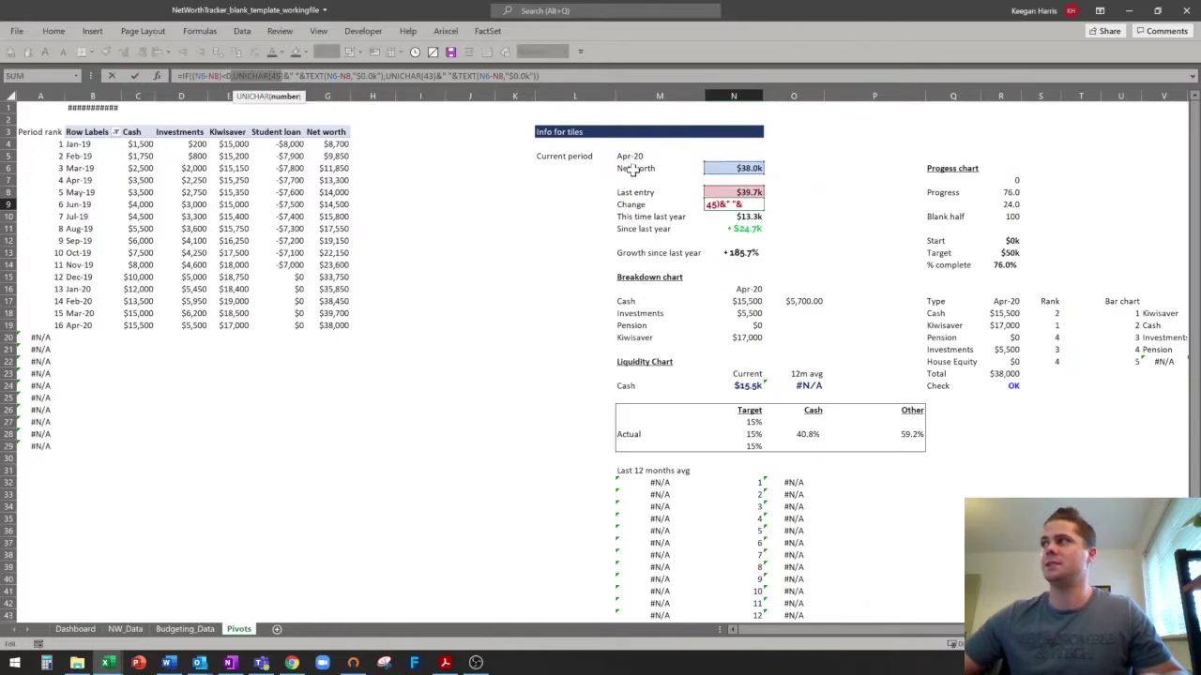
key("Escape")
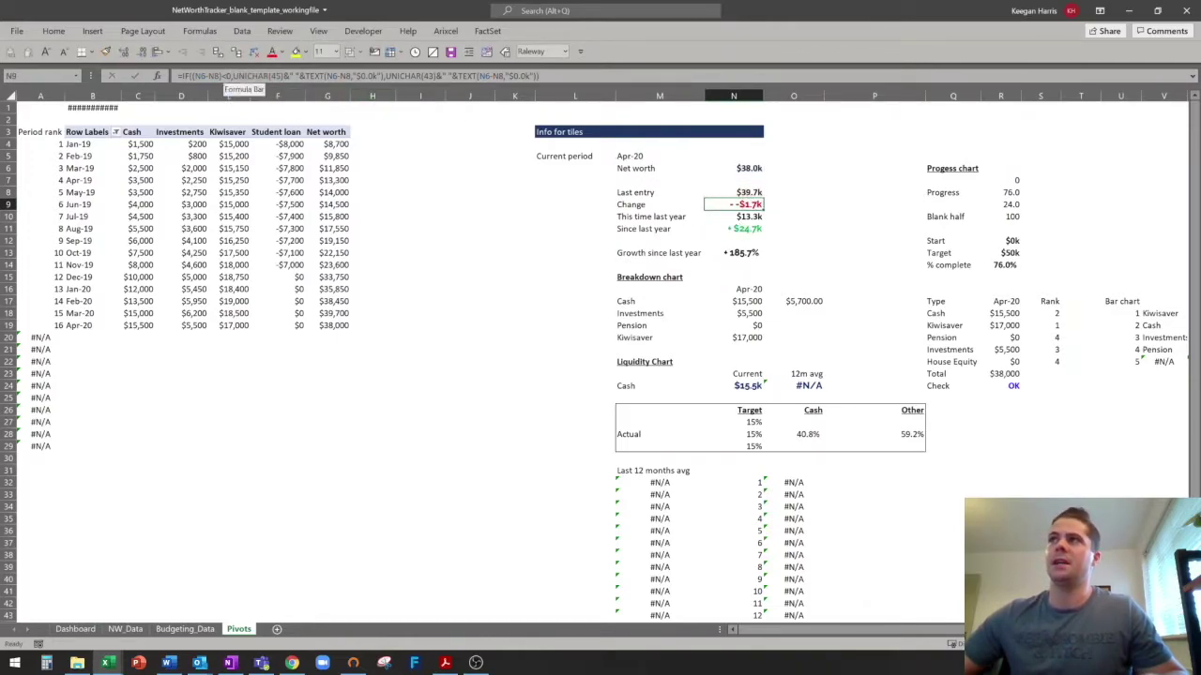
left_click(236, 75)
left_click_drag(234, 76, 281, 76)
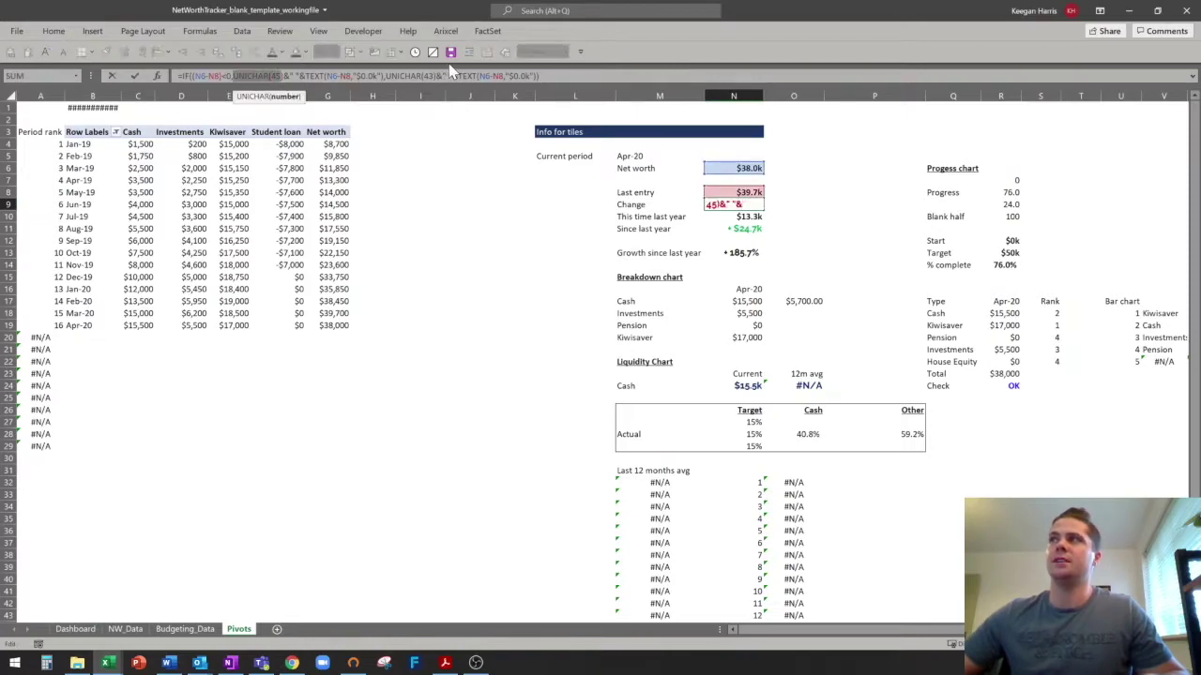
key("Escape")
Examine the Since last year formula in cell N11 up close and compare it with the Change cell.
left_click(744, 228)
scroll(746, 234, "up", 3, "ctrl")
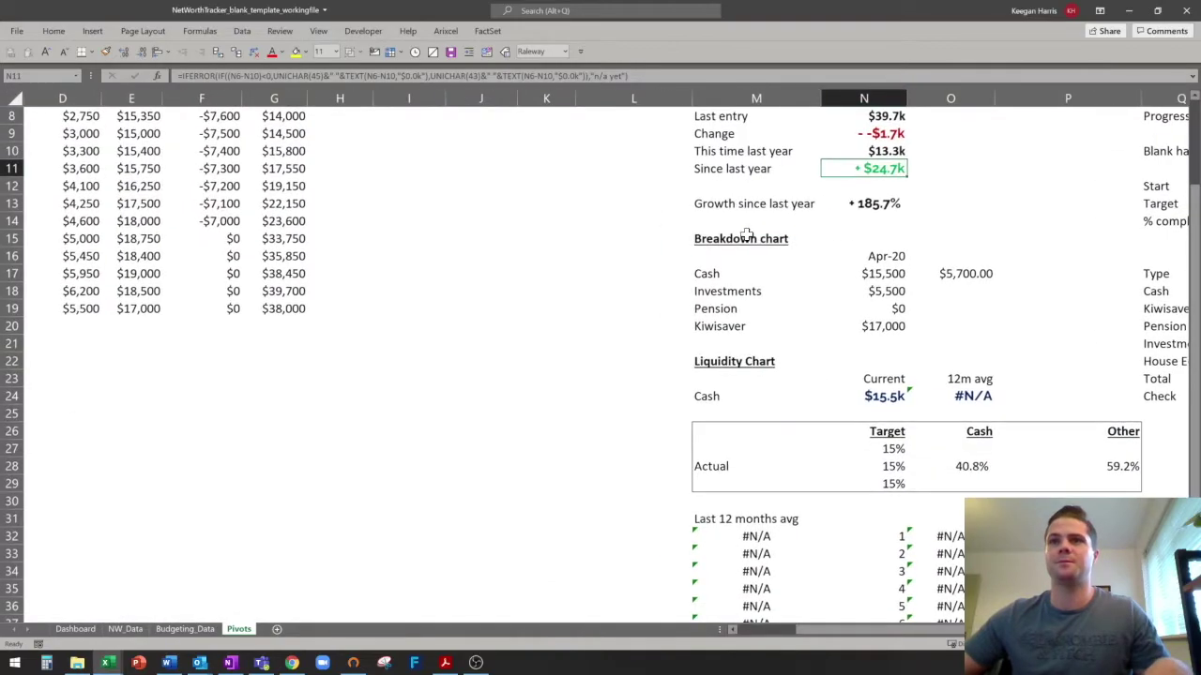
scroll(778, 273, "up", 3, "ctrl")
scroll(787, 295, "up", 3)
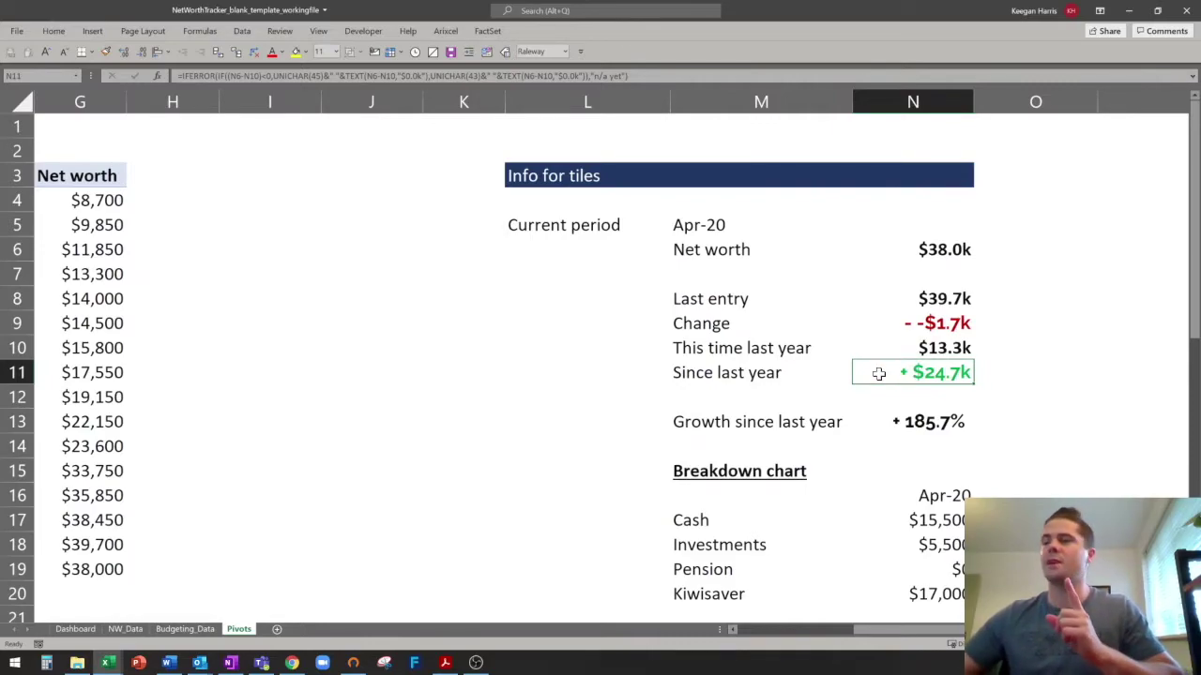
left_click(895, 322)
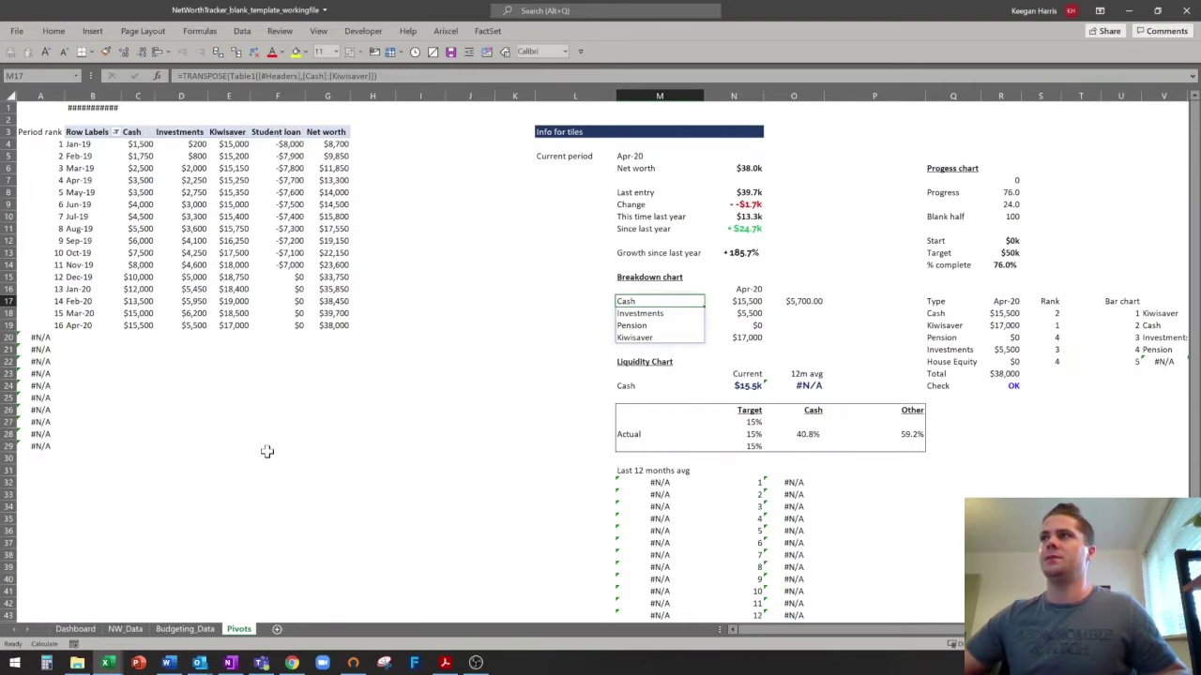
Move the Kiwisaver and Student loan columns ahead of the Pension column in the NW_Data table.
left_click(125, 629)
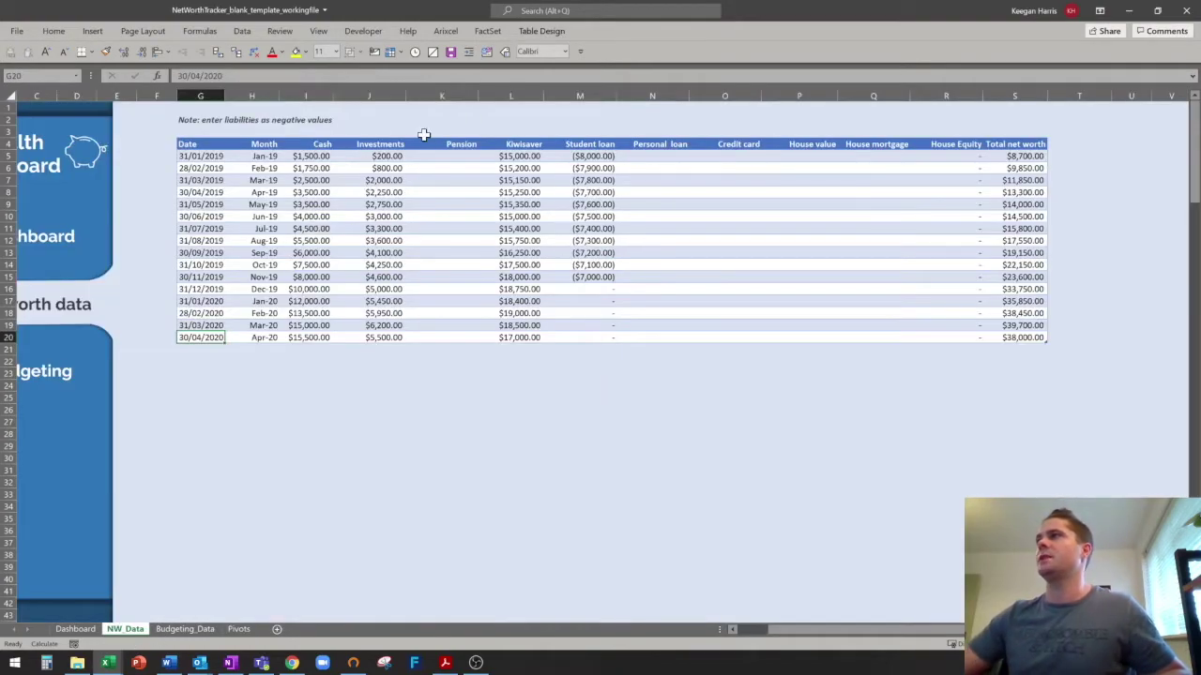
left_click_drag(510, 96, 579, 96)
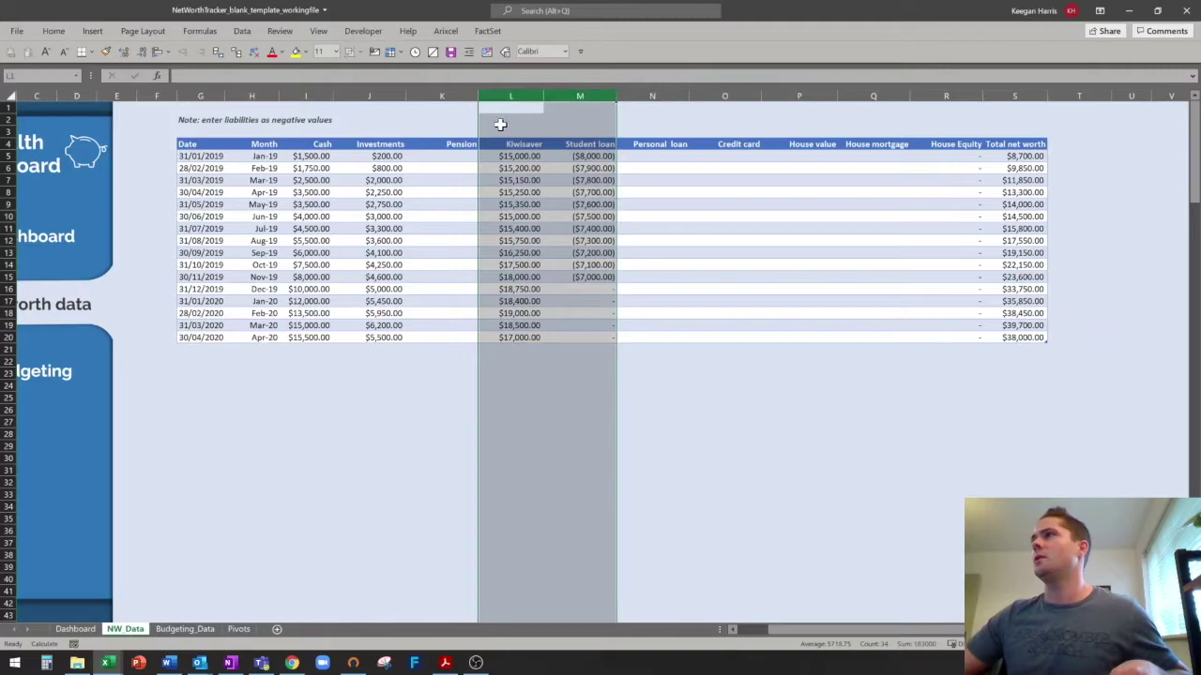
left_click_drag(479, 131, 432, 164)
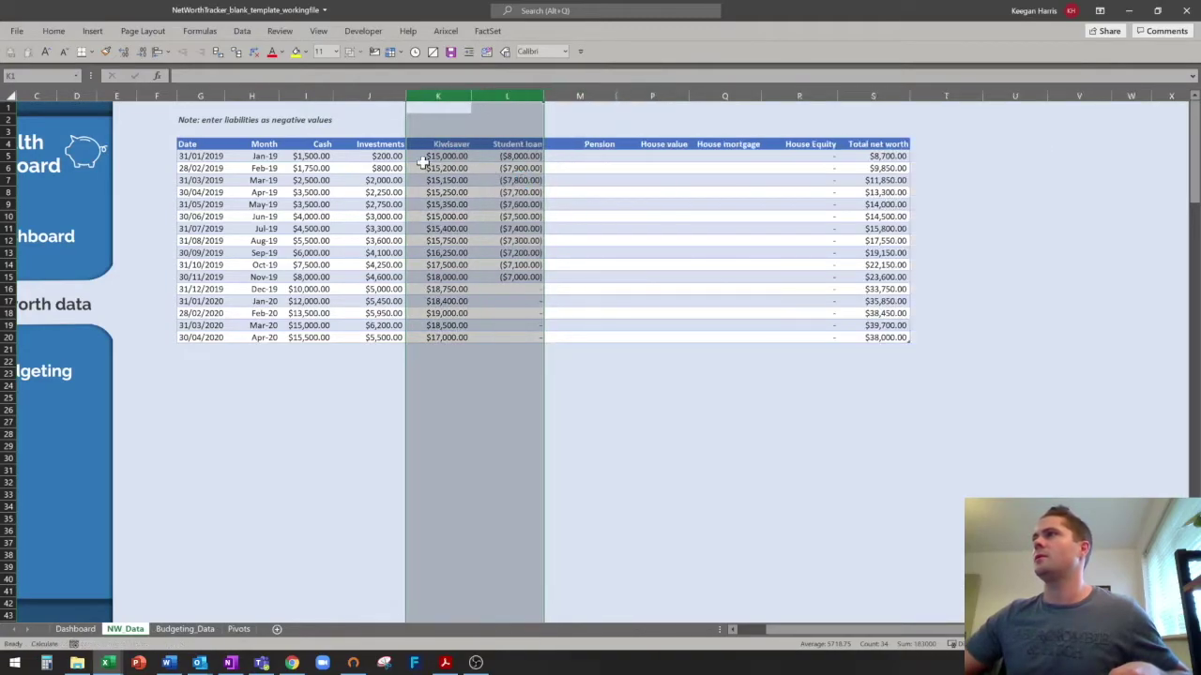
left_click_drag(310, 156, 514, 156)
Replace the Breakdown chart formula in Pivots cell M17 with a TRANSPOSE of the NW_Data table headers from Cash to Student loan.
left_click(238, 629)
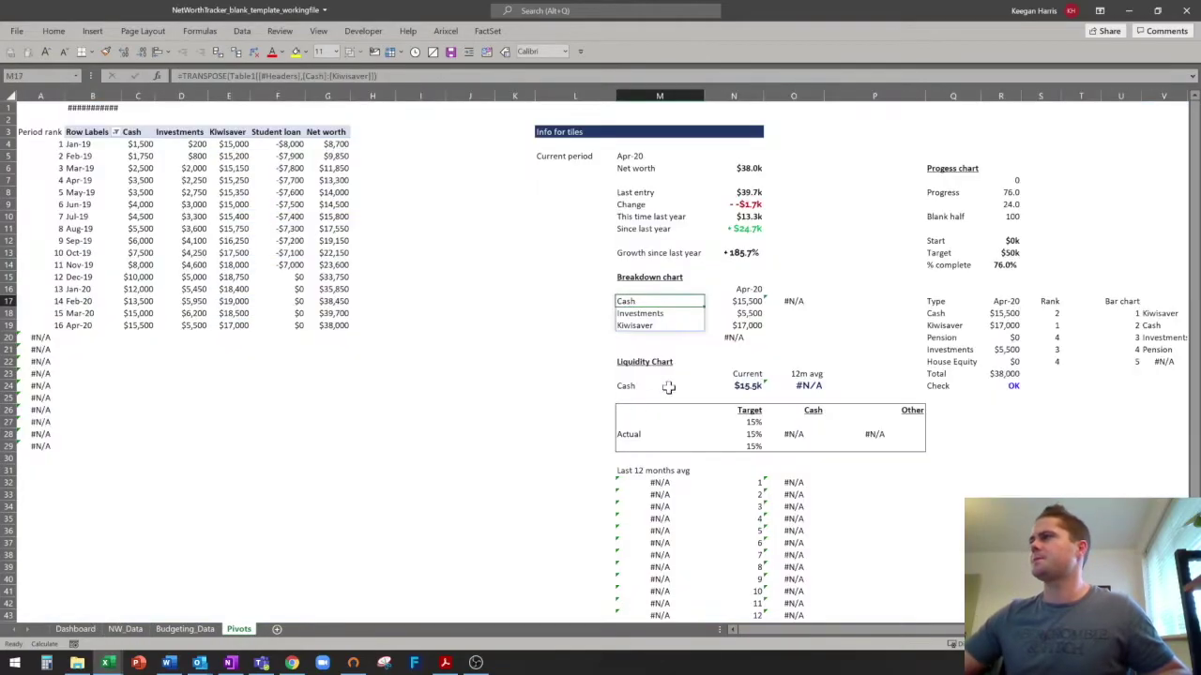
left_click(749, 301)
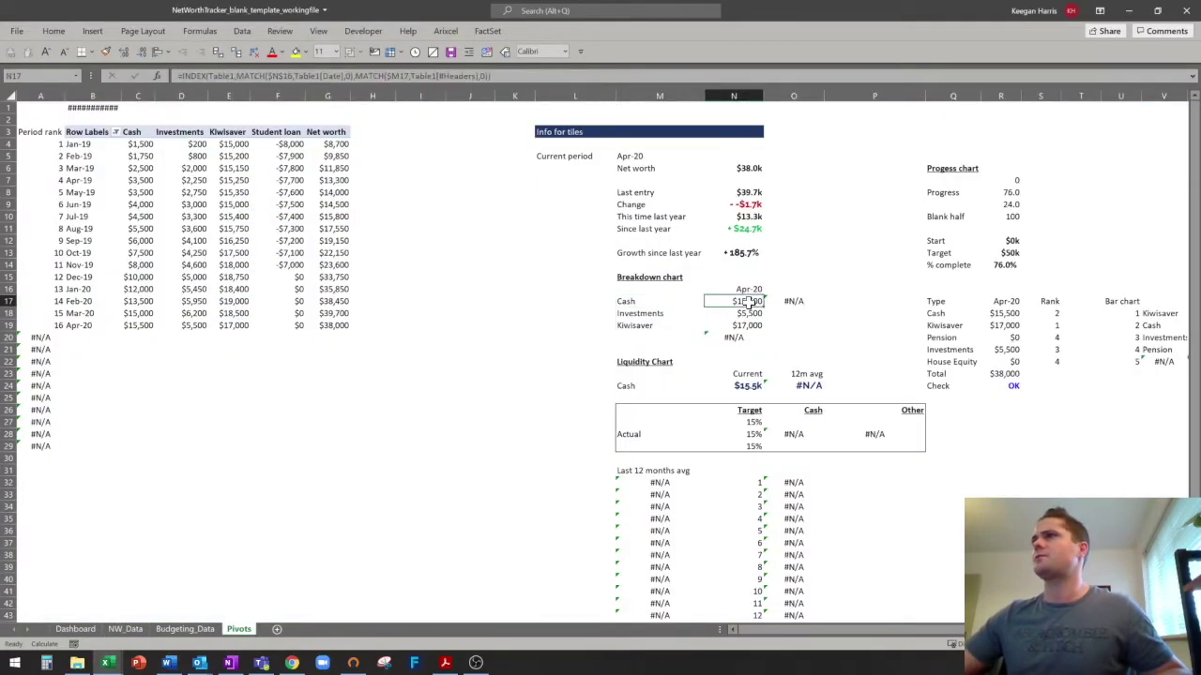
left_click(656, 302)
key("F2")
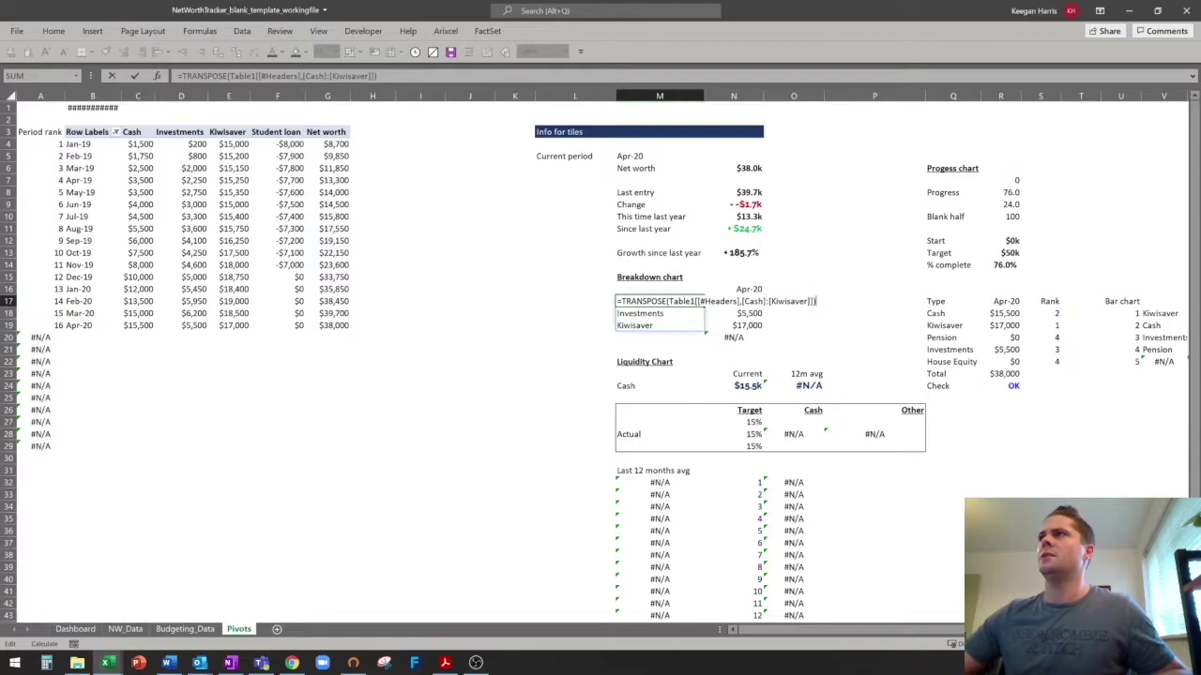
key("Escape")
type("=tr")
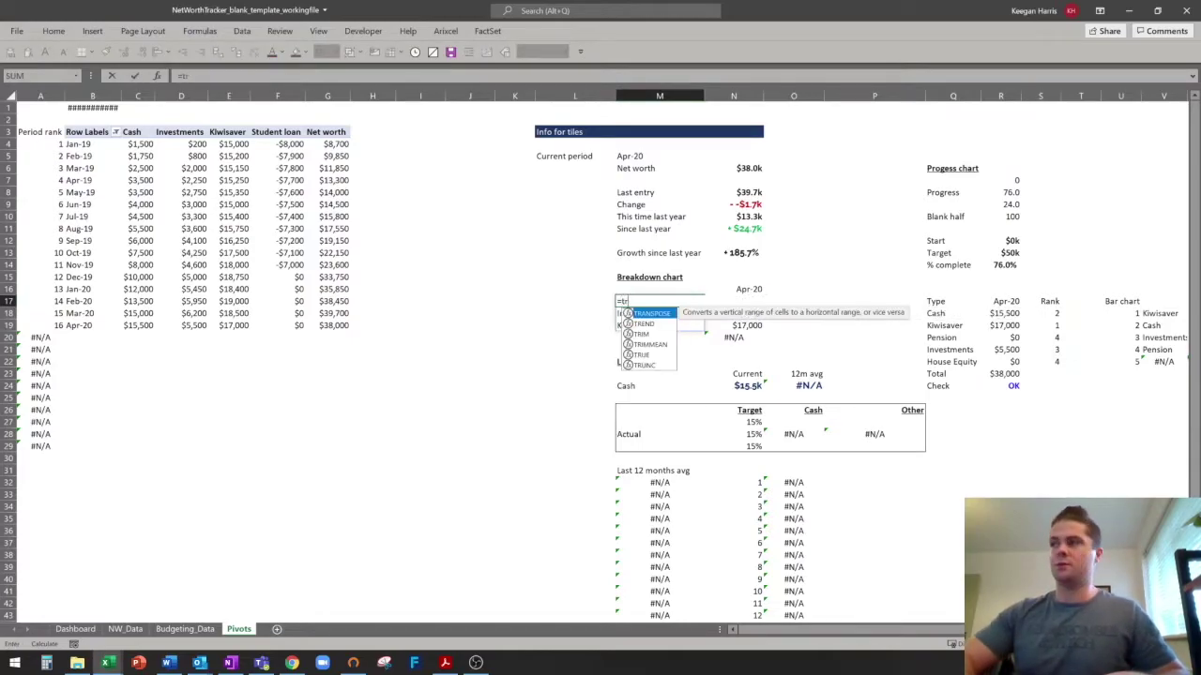
key("Tab")
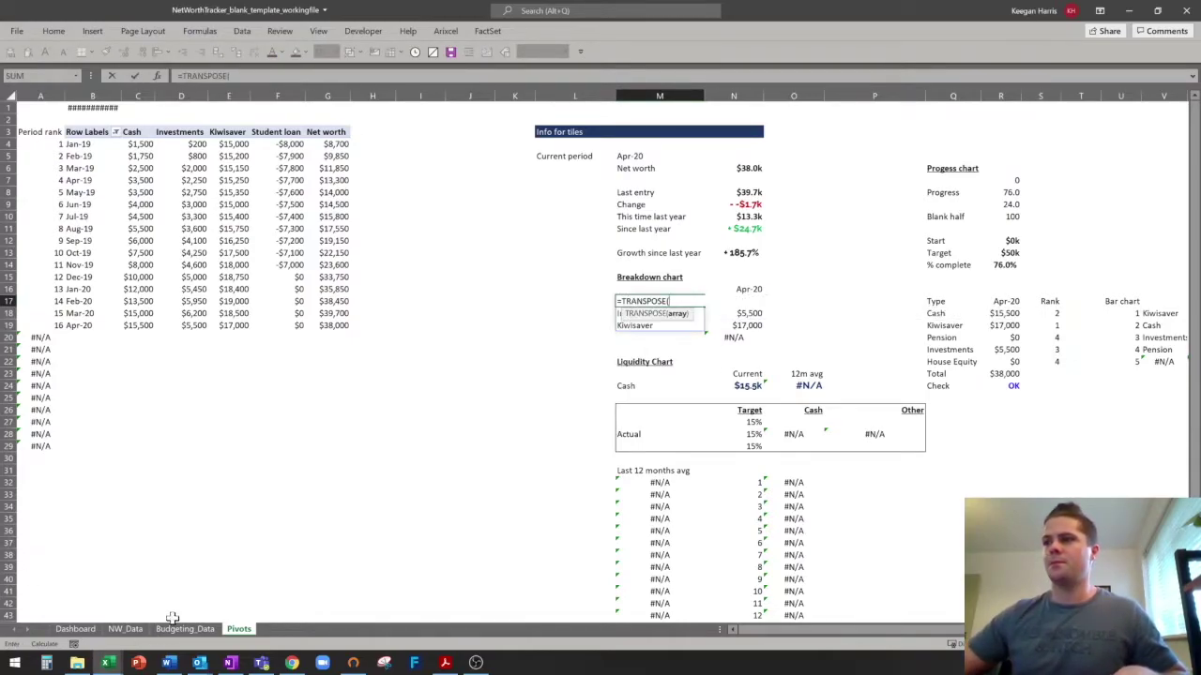
left_click(125, 629)
left_click_drag(308, 148, 515, 147)
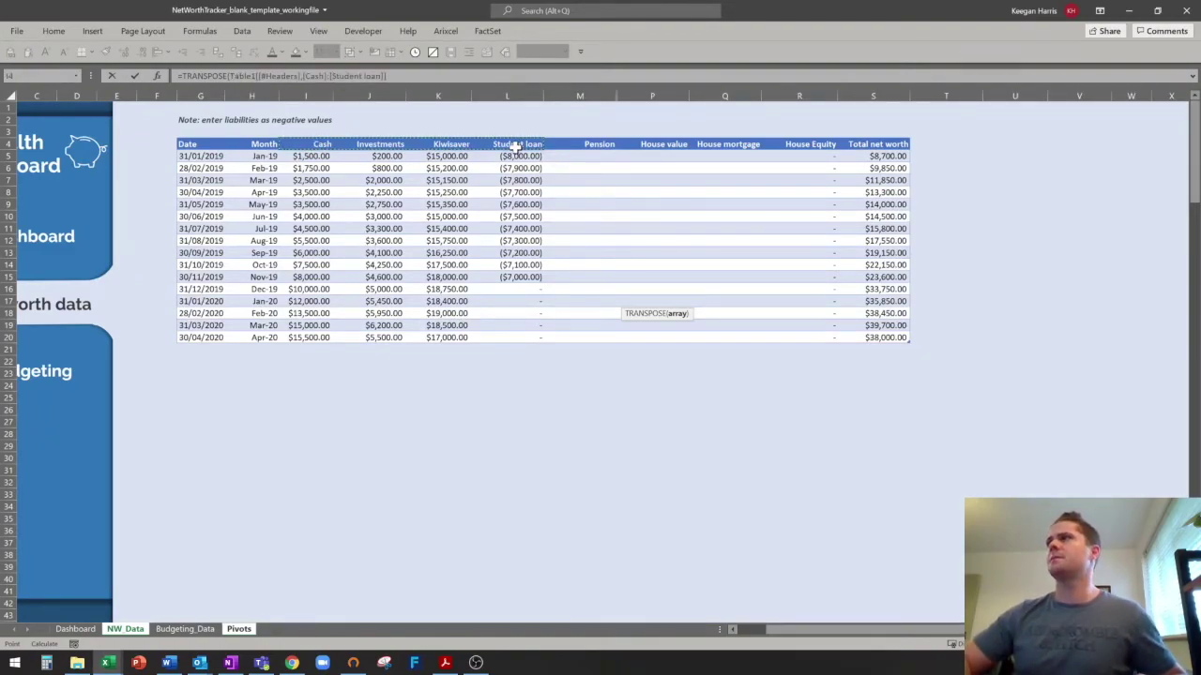
type(")")
key("Return")
Examine the INDEX/MATCH formula in cell N17 that looks up the Cash value for the Breakdown chart.
key("Down")
key("Down")
key("Right")
key("Up")
key("Up")
key("F2")
key("Escape")
key("Up")
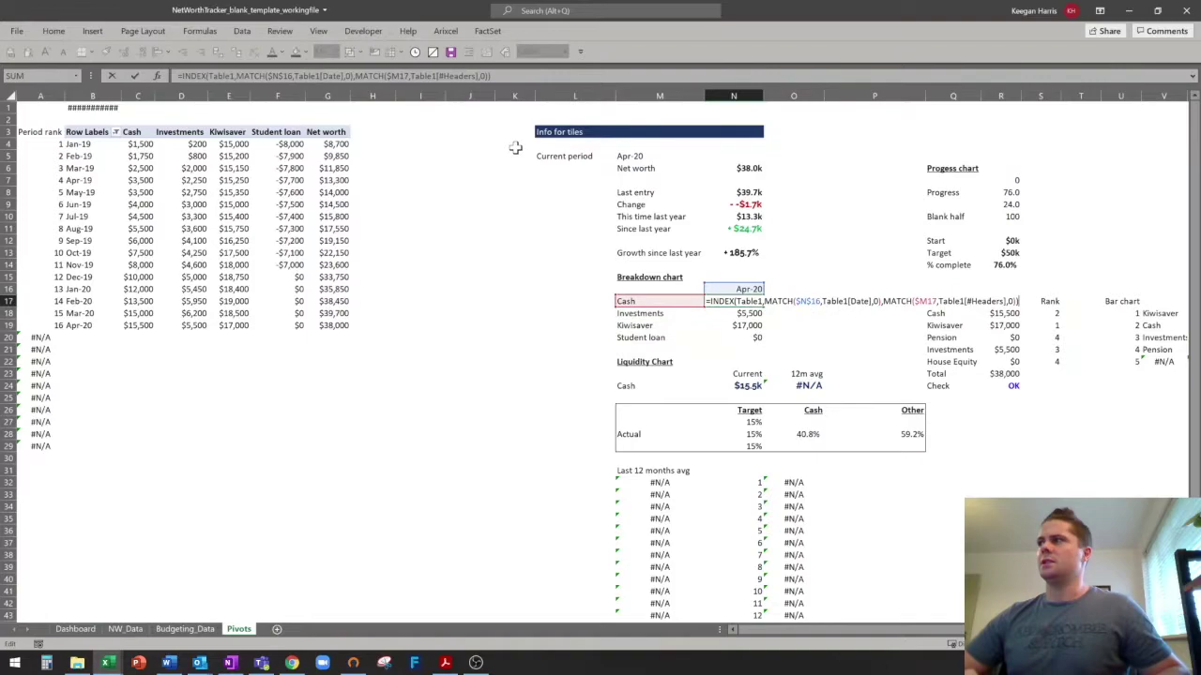
Insert a doughnut chart from the Breakdown chart categories and values in M17:N20.
left_click_drag(628, 301, 739, 333)
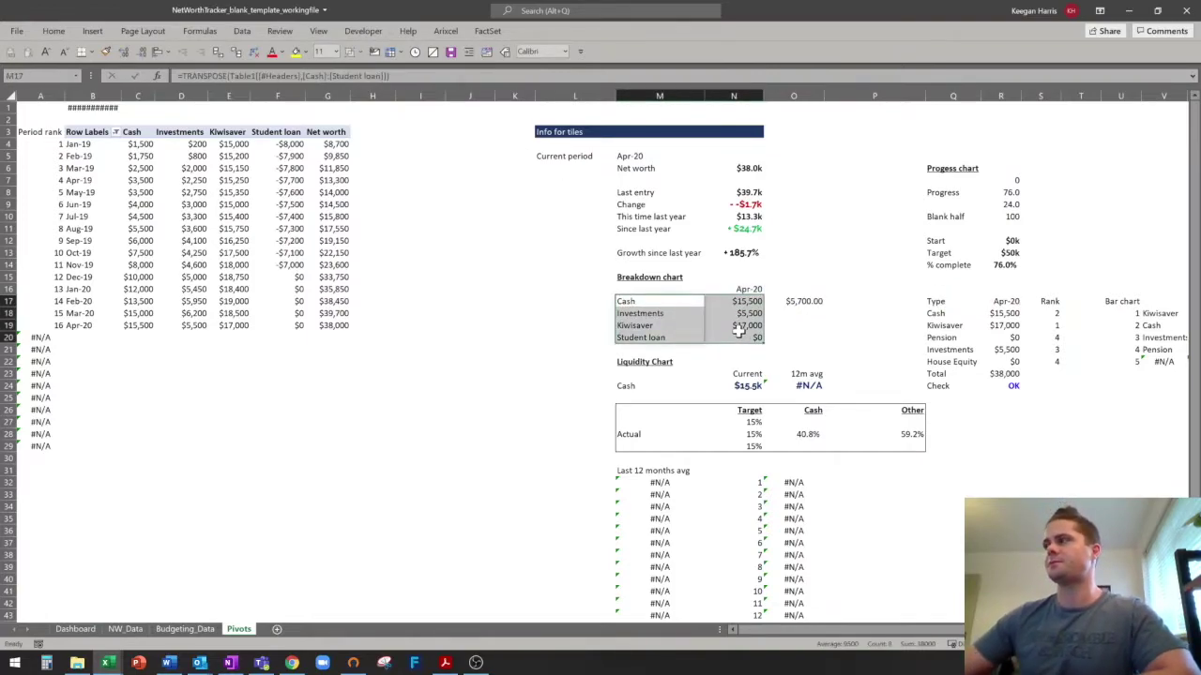
left_click(94, 33)
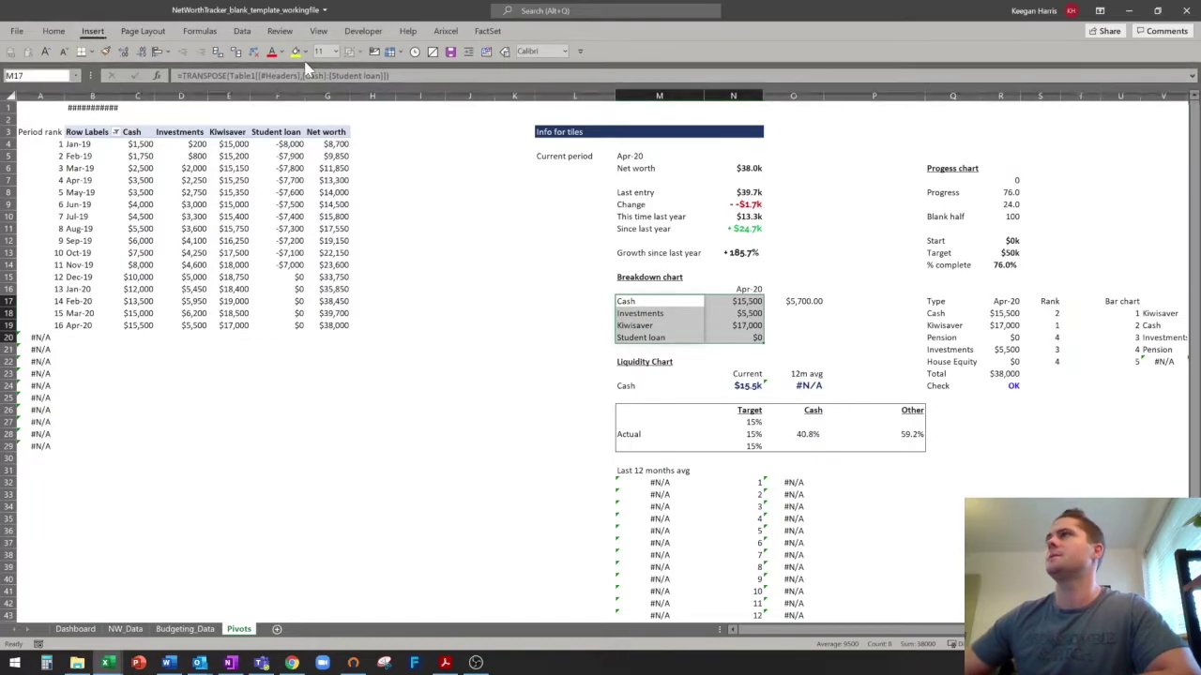
left_click(554, 78)
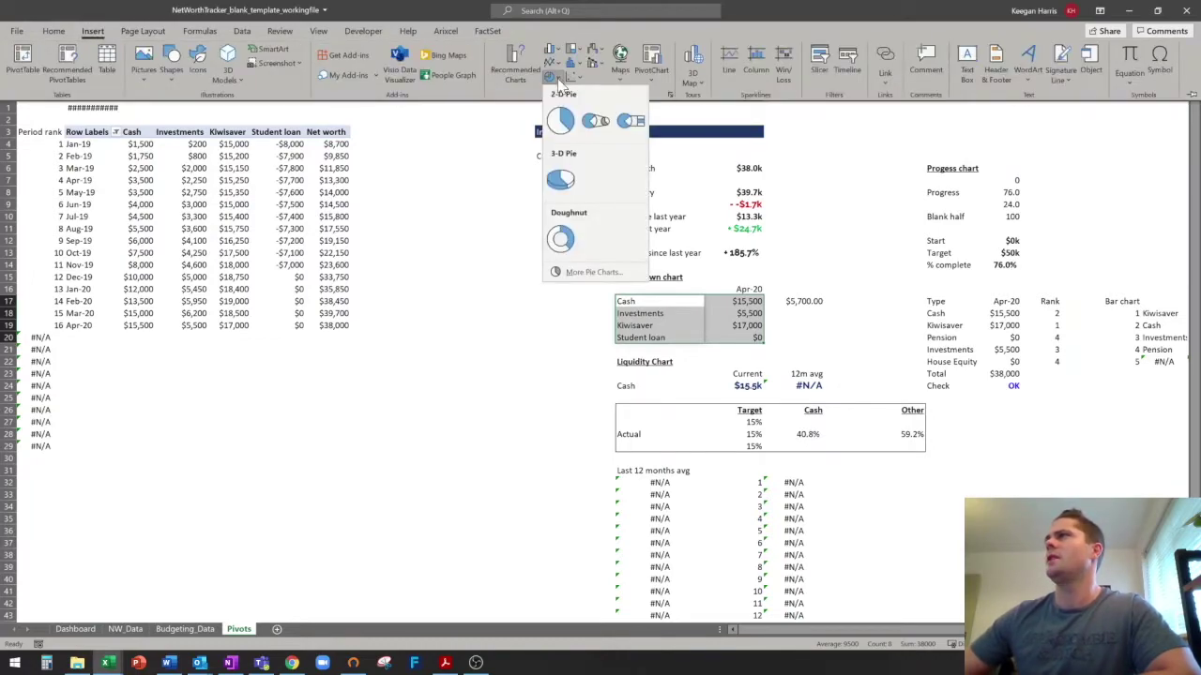
left_click(561, 249)
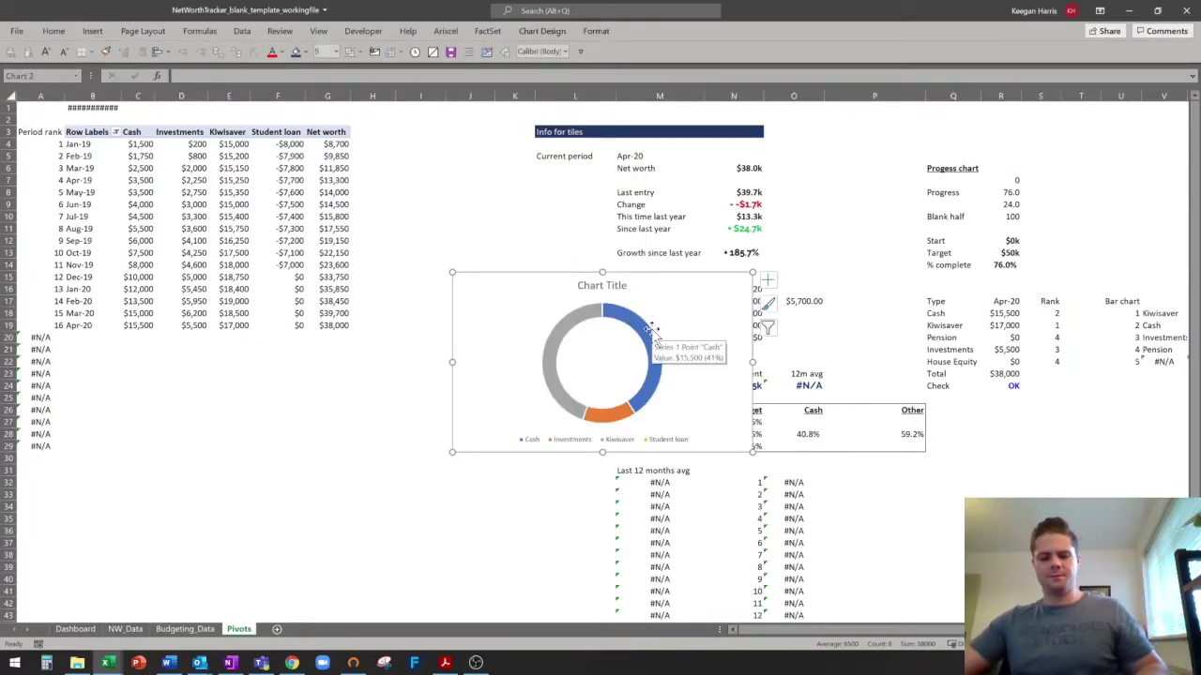
Move the doughnut chart from the Pivots sheet to the Dashboard sheet and place it under the Current wealth breakdown heading.
key("Delete")
left_click(75, 629)
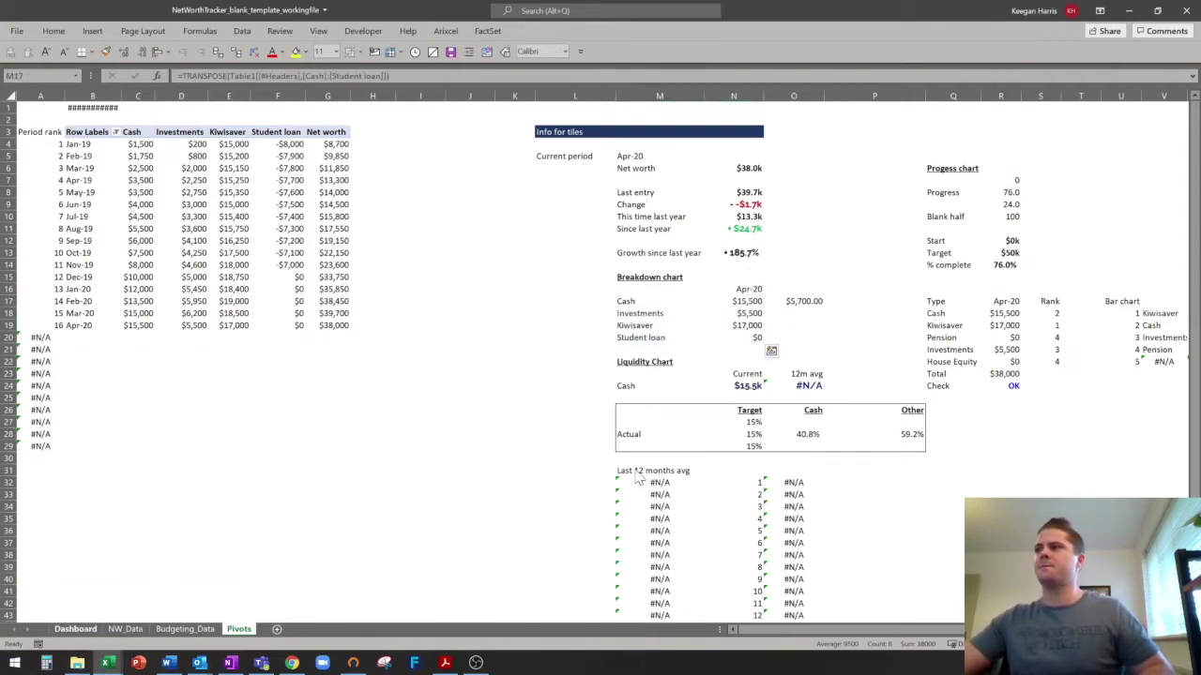
left_click_drag(289, 228, 949, 388)
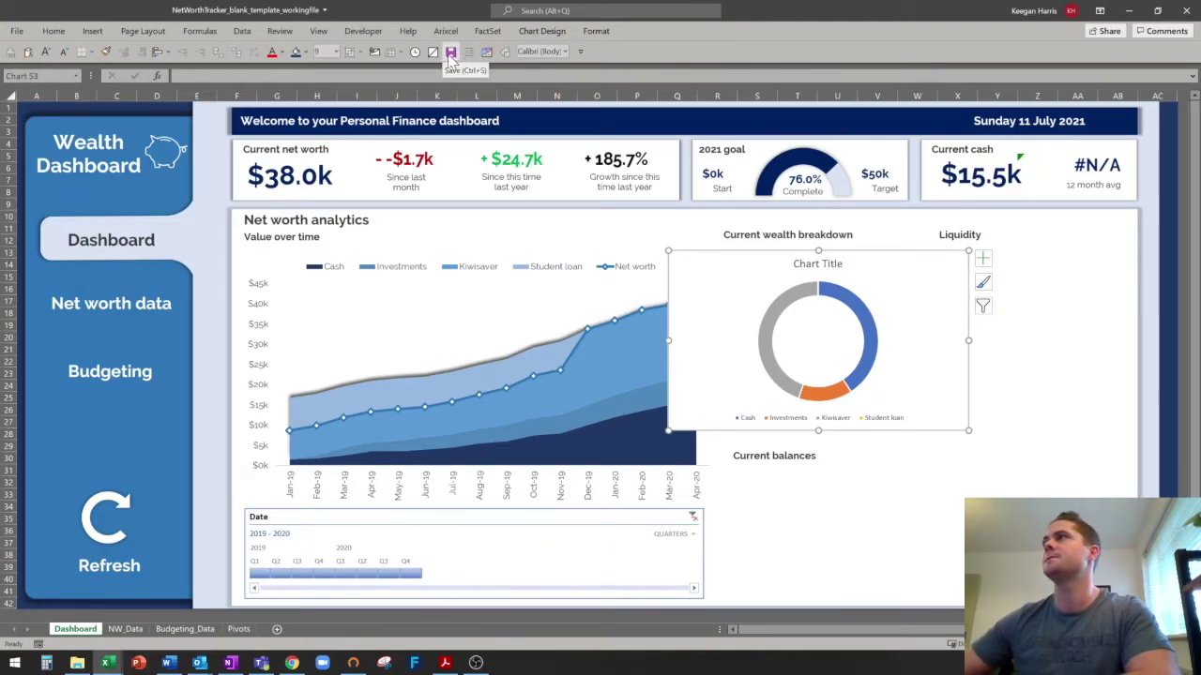
Delete the doughnut chart's title and shrink the chart to fit the Current wealth breakdown area.
left_click(817, 264)
key("Delete")
left_click_drag(968, 430, 899, 405)
Style the doughnut in shades of blue and arrange data labels with category name, value and percentage around the ring.
left_click(804, 290)
left_click(1041, 234)
left_click_drag(770, 321, 733, 284)
left_click_drag(850, 316, 873, 283)
left_click(542, 31)
left_click(1187, 102)
left_click_drag(817, 415, 763, 418)
left_click(1168, 167)
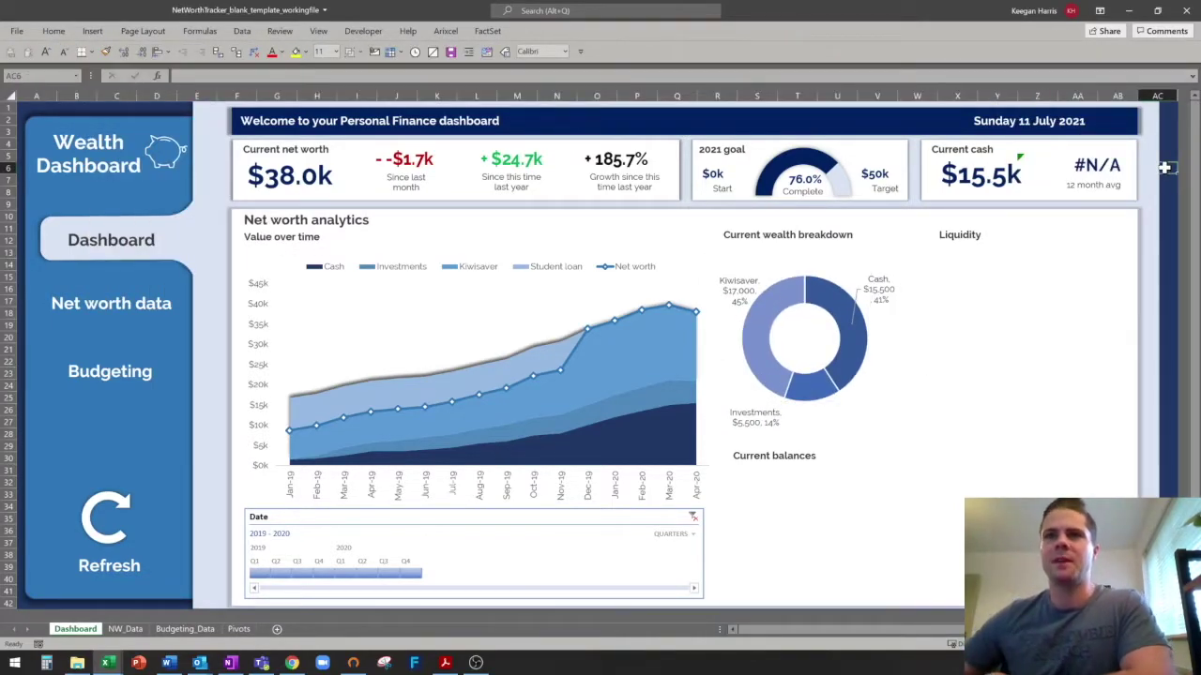
Move the Kiwisaver data label slightly up, away from the doughnut ring.
left_click(760, 280)
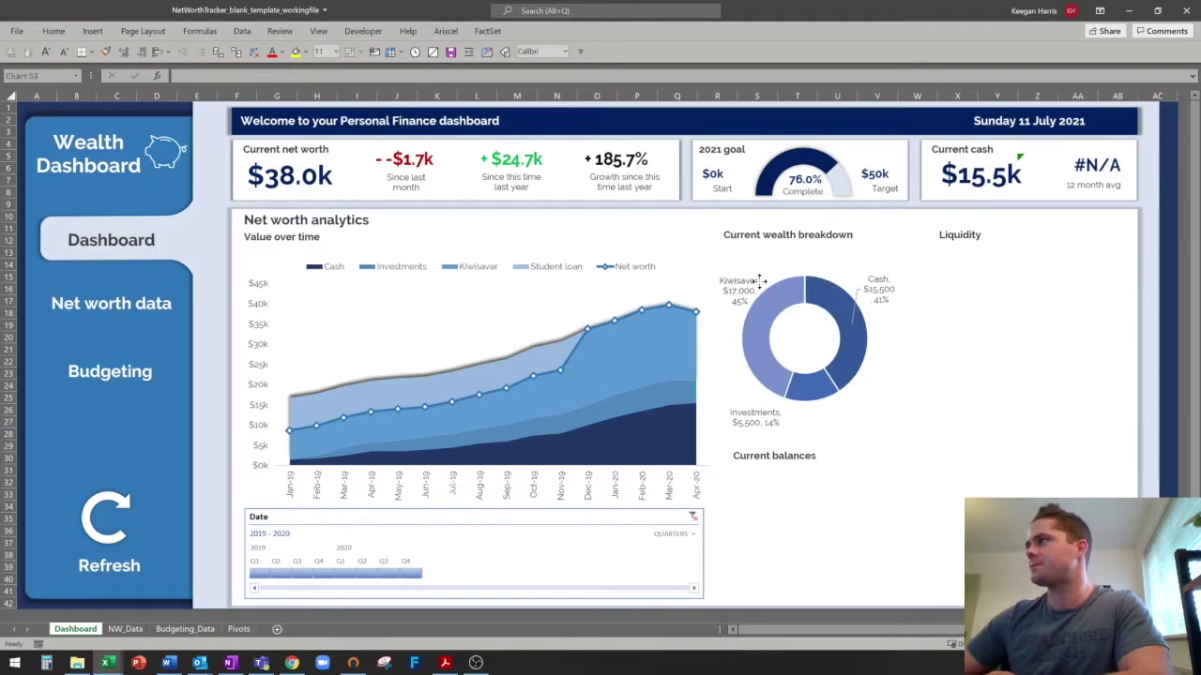
left_click(750, 274)
left_click_drag(756, 252, 755, 251)
Apply a centred outer shadow to the ring of the Current wealth breakdown doughnut chart.
left_click(832, 308)
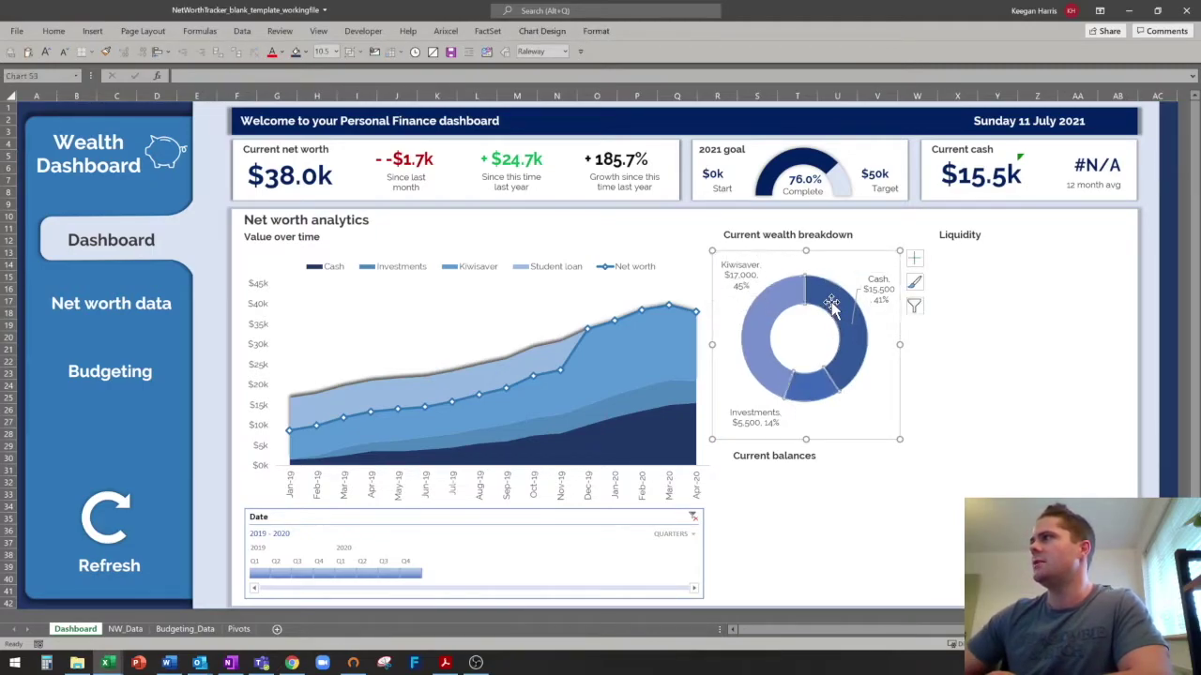
left_click(597, 31)
left_click(483, 77)
mouse_move(505, 137)
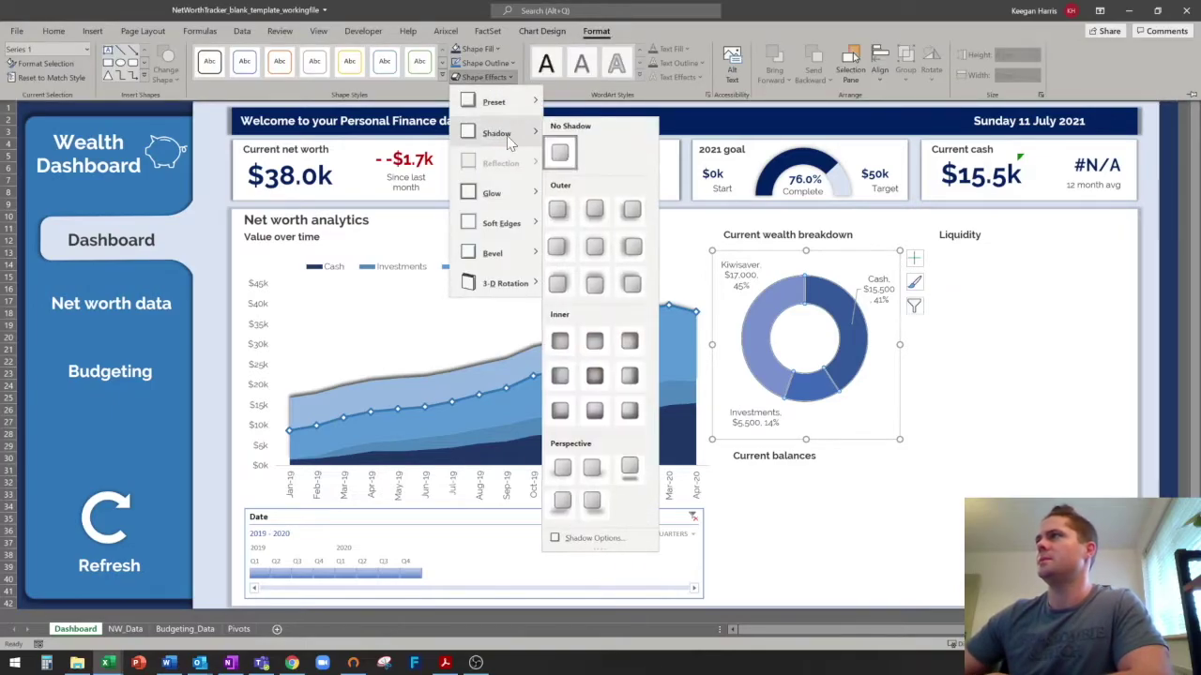
left_click(597, 246)
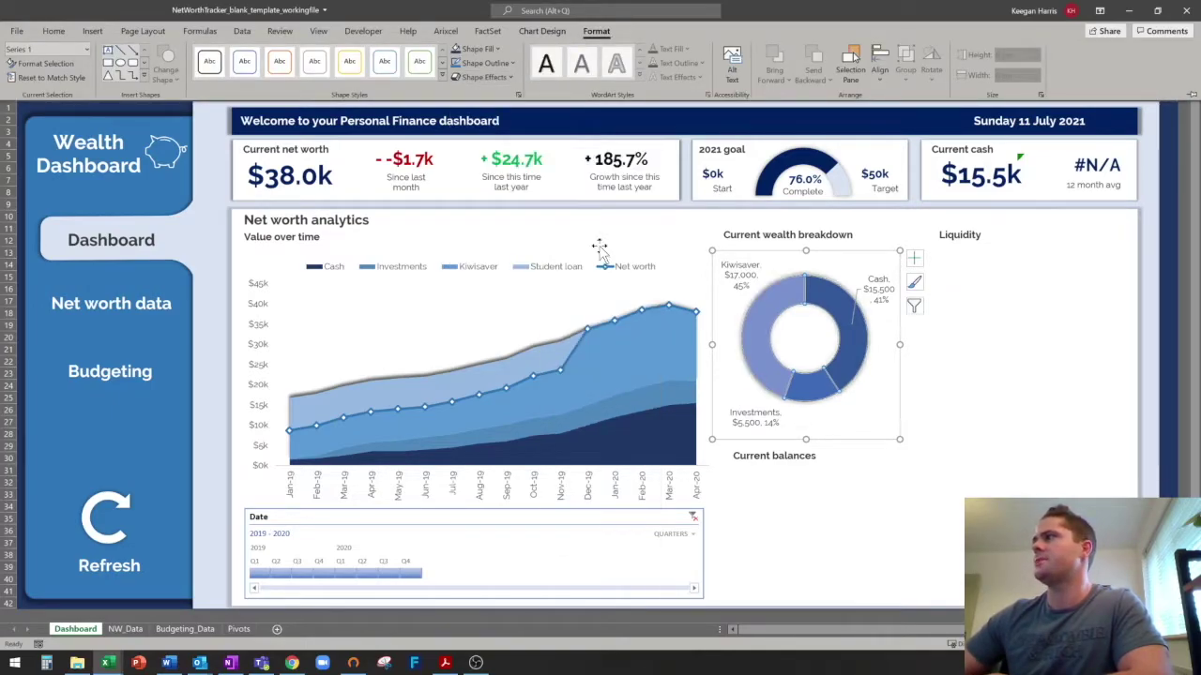
left_click(1168, 182)
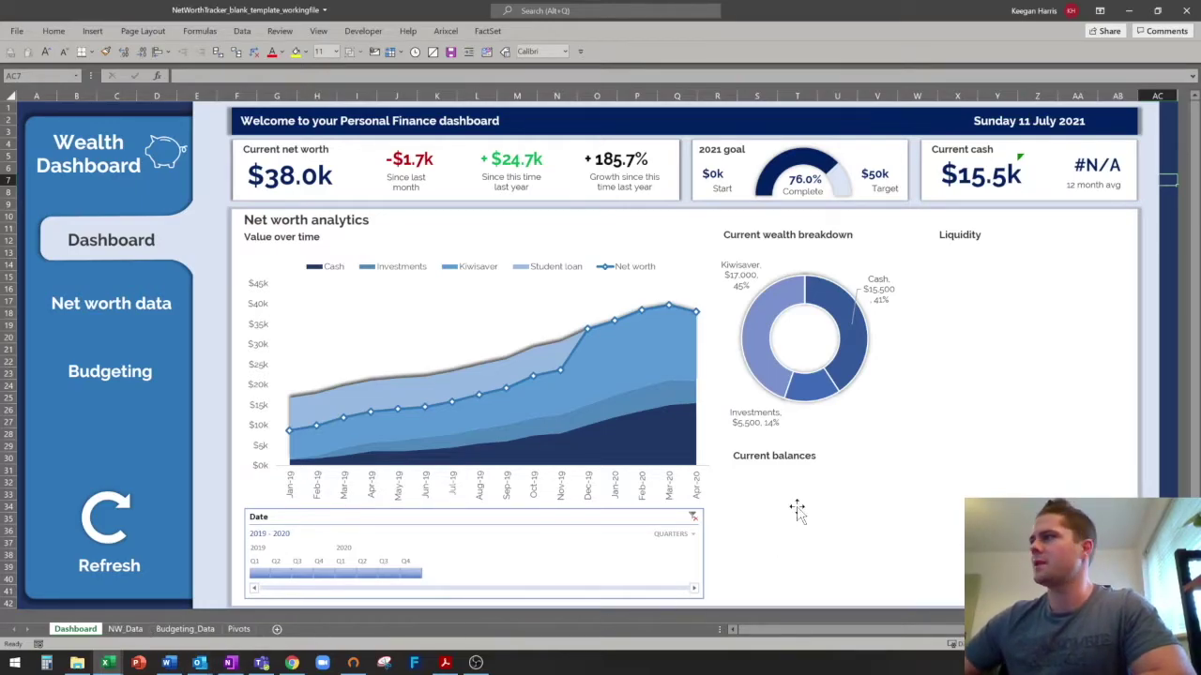
Examine the asset types from Cash to House Equity in the ranking table on the Pivots sheet.
left_click(185, 628)
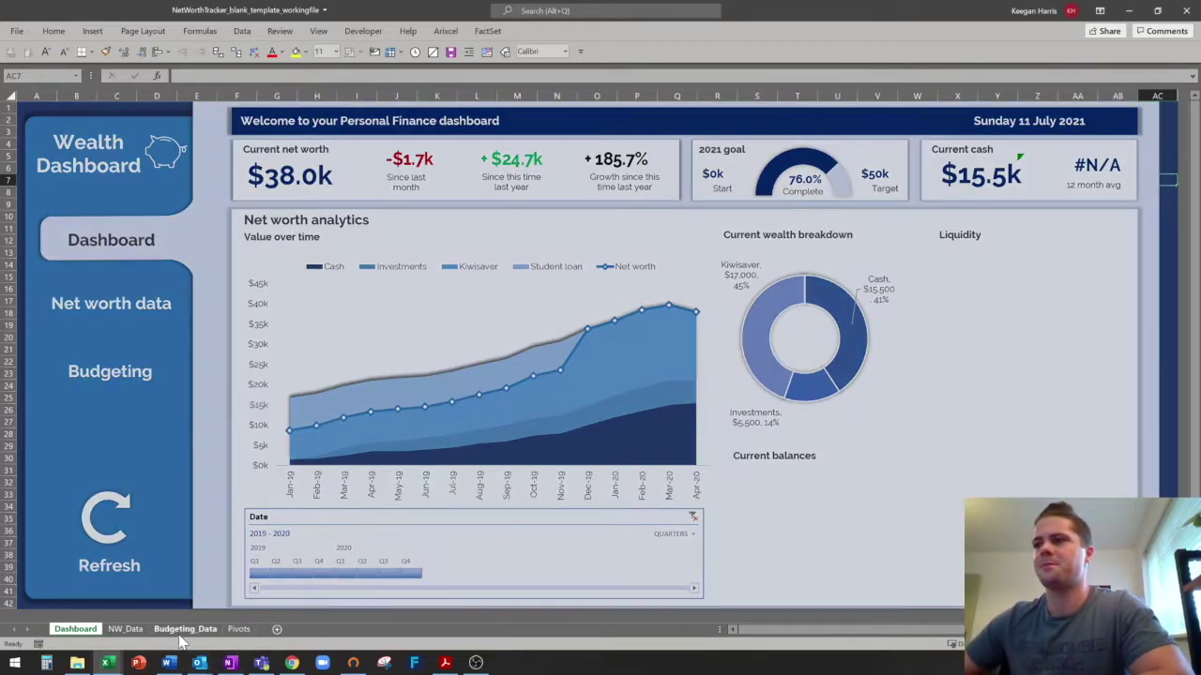
left_click(238, 629)
left_click(506, 311)
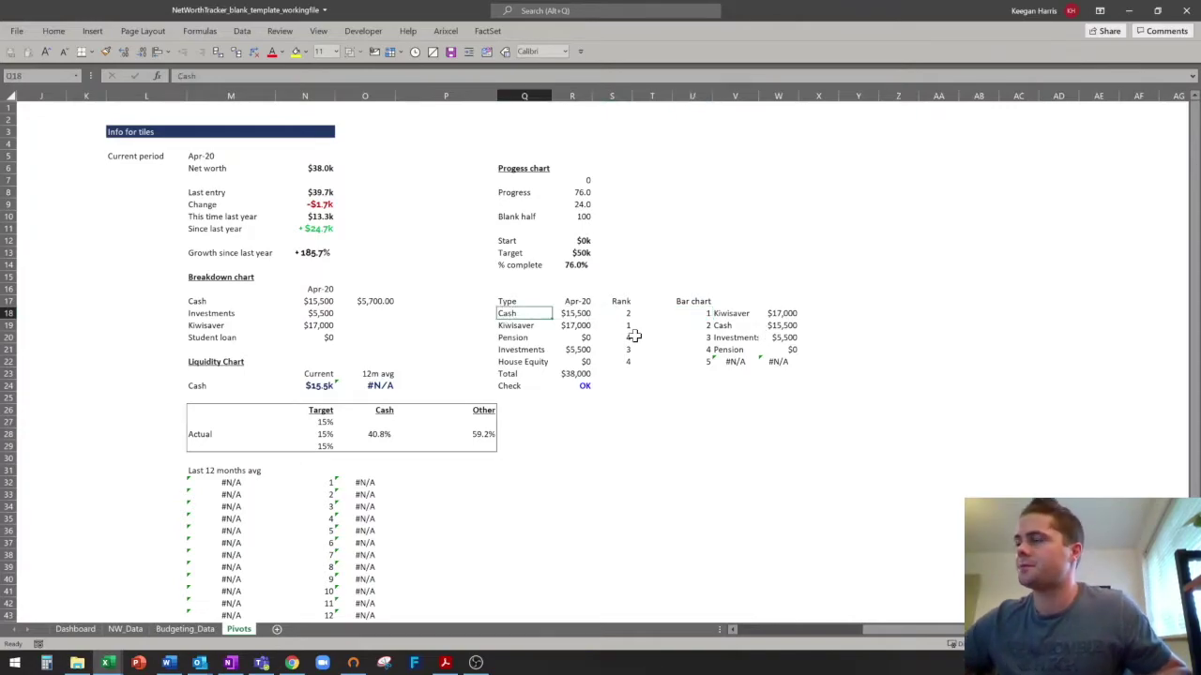
key("Down")
key("Down")
key("Down")
key("Down")
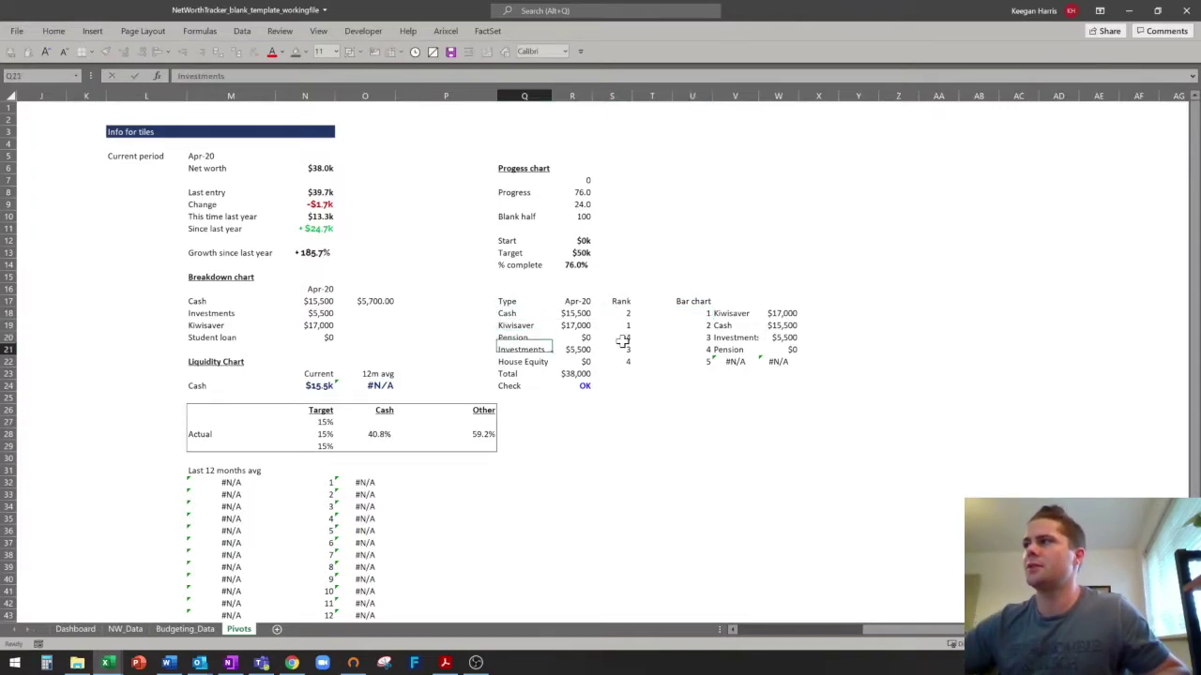
key("Up")
key("Up")
key("Up")
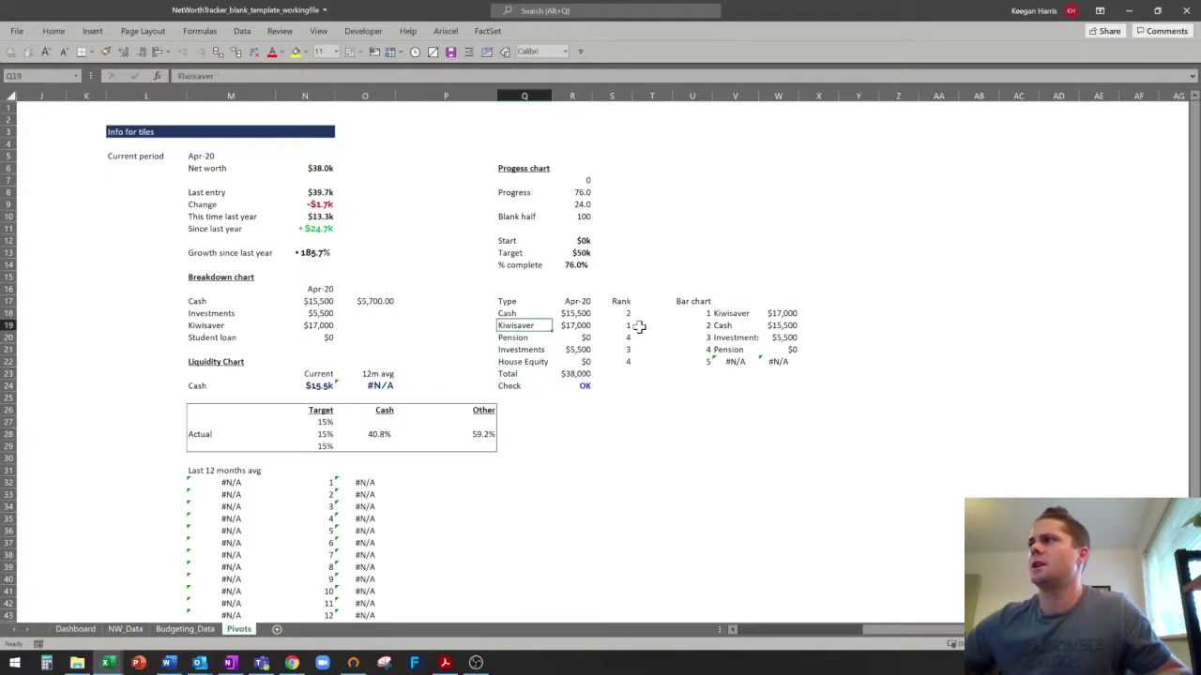
key("Up")
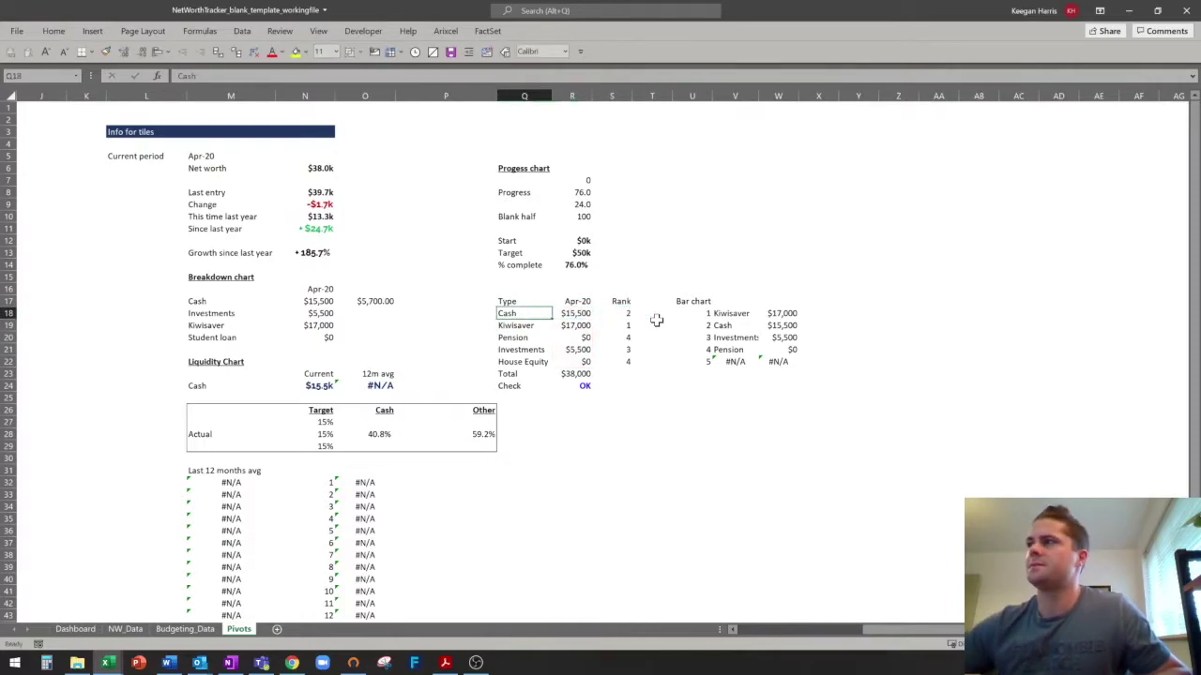
Examine the Type, Apr-20 and Rank headers and the formulas behind the Cash and Kiwisaver balances.
key("Up")
key("shift+Right")
key("shift+Right")
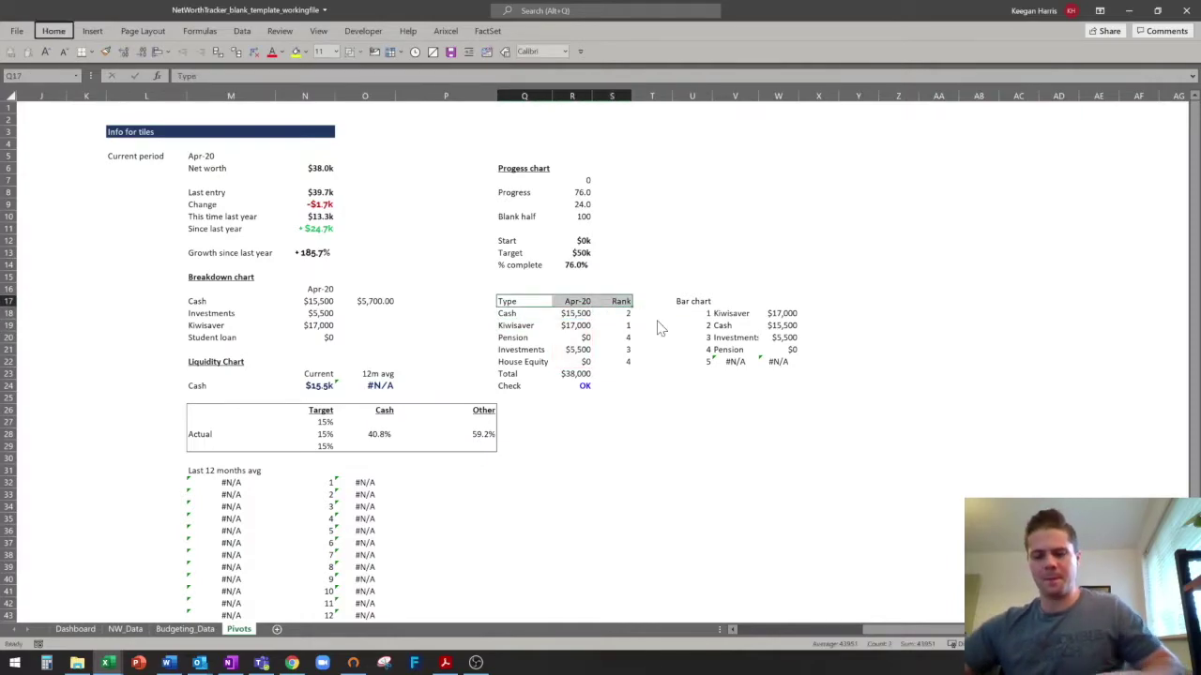
key("Down")
key("Right")
key("F2")
key("Return")
key("F2")
key("Escape")
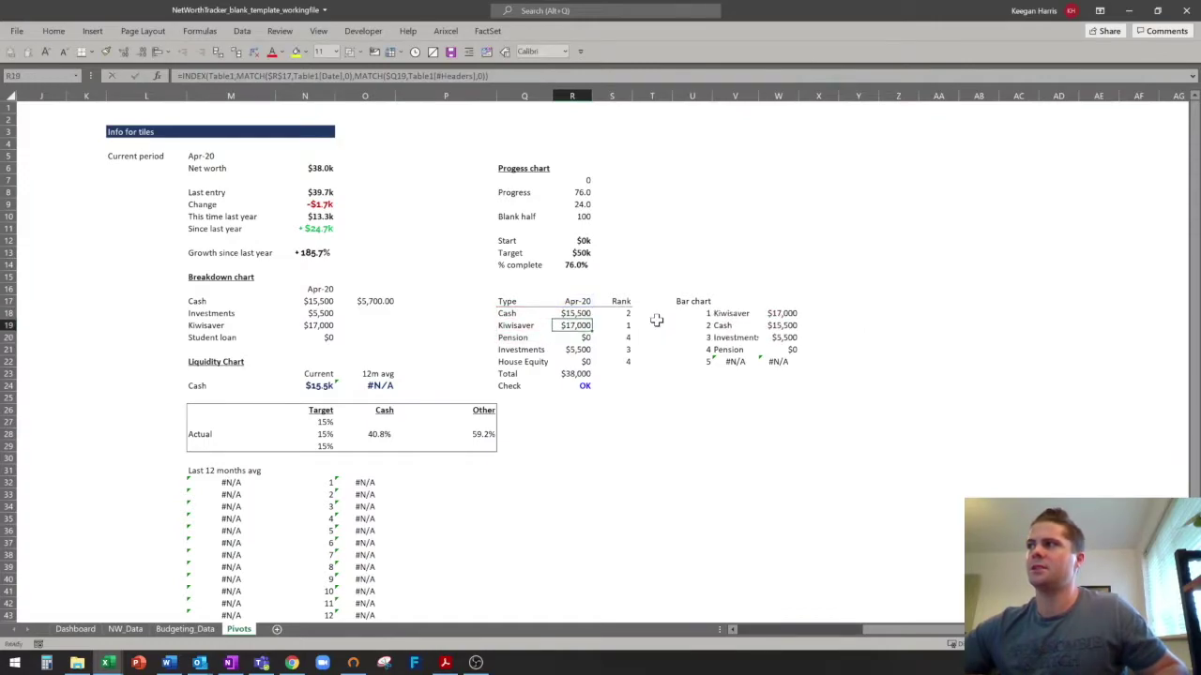
Link the date header of the Type table in R17 to the current period in cell M5.
key("Up")
key("Up")
key("F2")
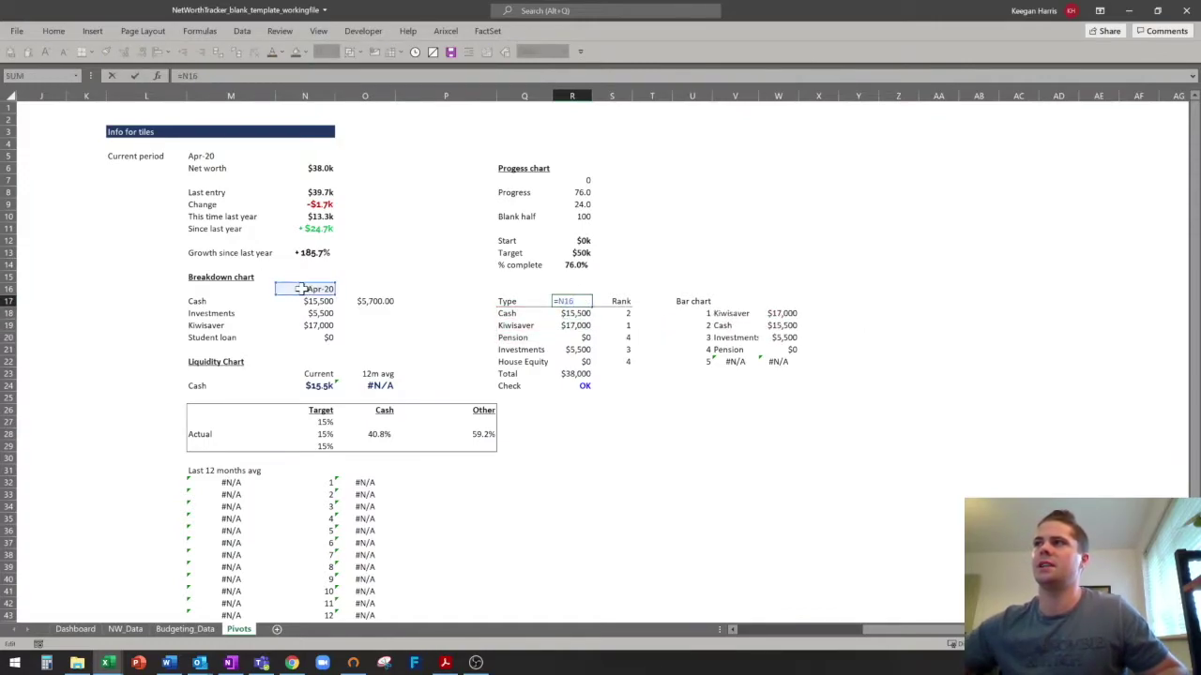
left_click_drag(310, 279, 221, 156)
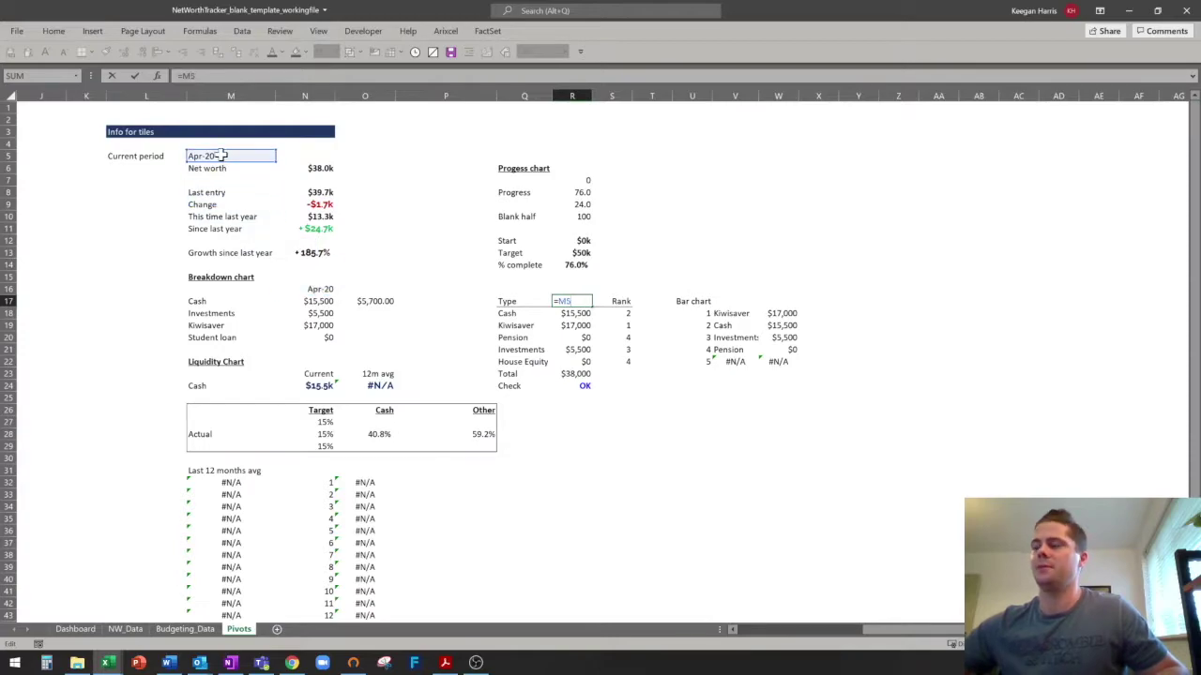
key("Return")
Examine the RANK.EQ formulas in the Rank column of the Type table.
key("Right")
key("F2")
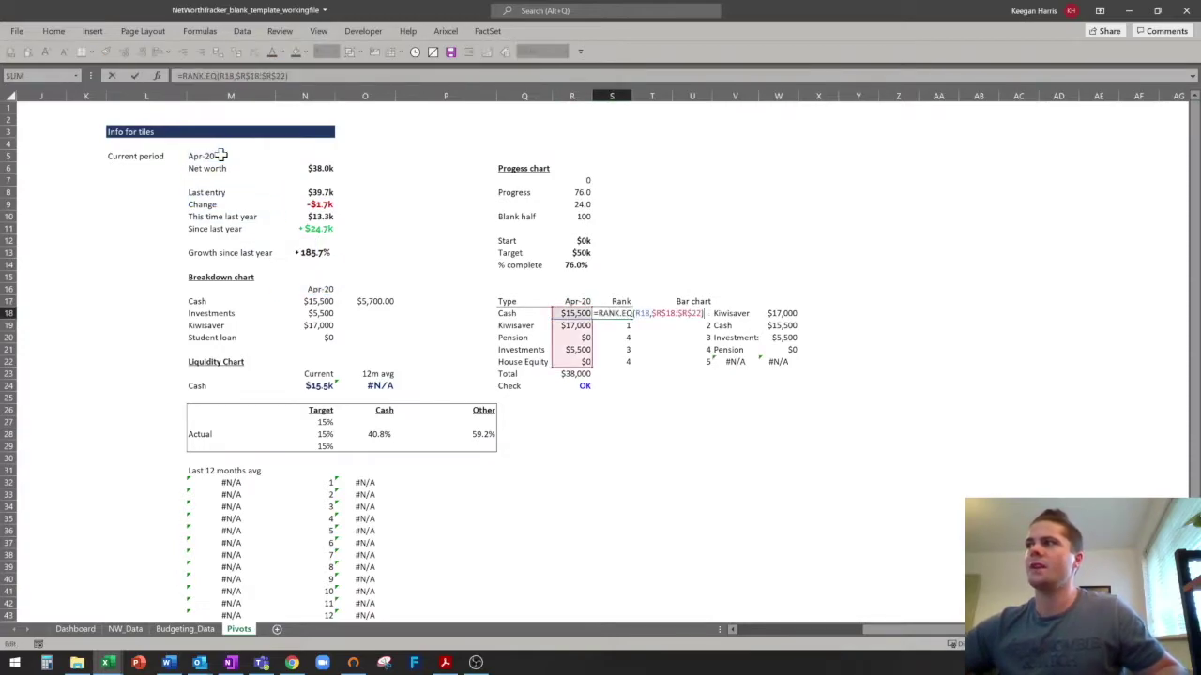
key("Return")
key("F2")
key("Return")
key("F2")
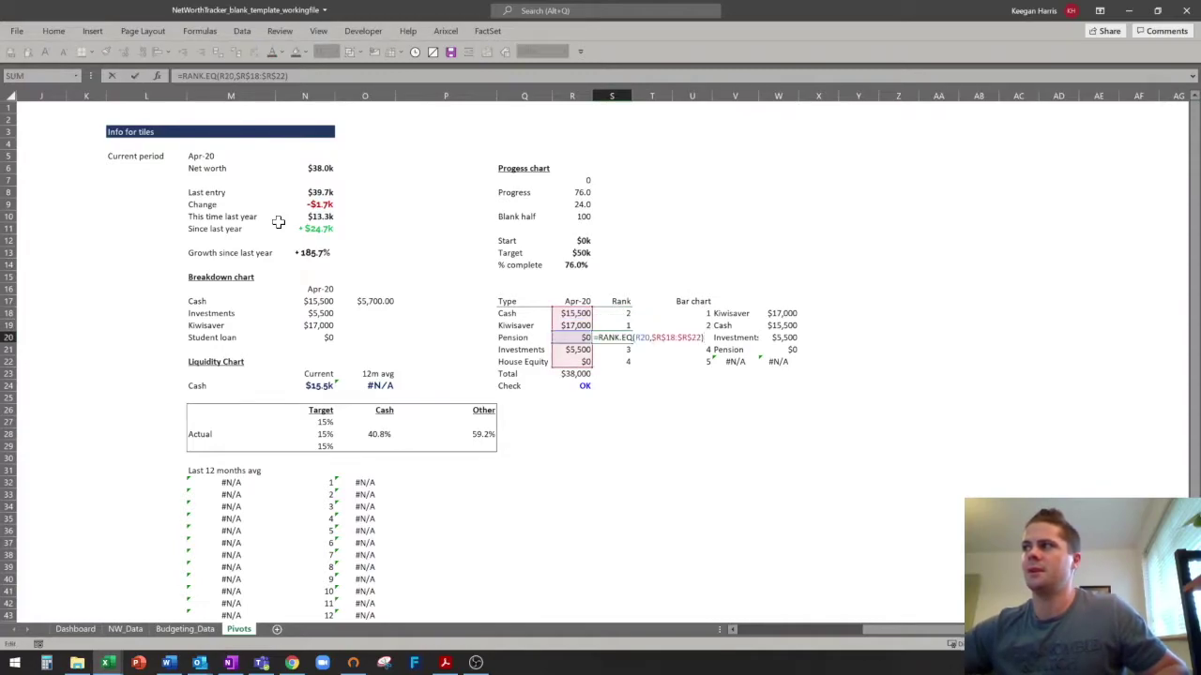
key("Return")
key("F2")
key("Escape")
key("F2")
key("Escape")
Examine the rank numbers and XLOOKUP formulas that build the Bar chart table in columns U to W.
key("Up")
key("Up")
key("Up")
key("Right")
key("Right")
key("Down")
key("Down")
key("Down")
key("Down")
key("Right")
key("Up")
key("Up")
key("Up")
key("Up")
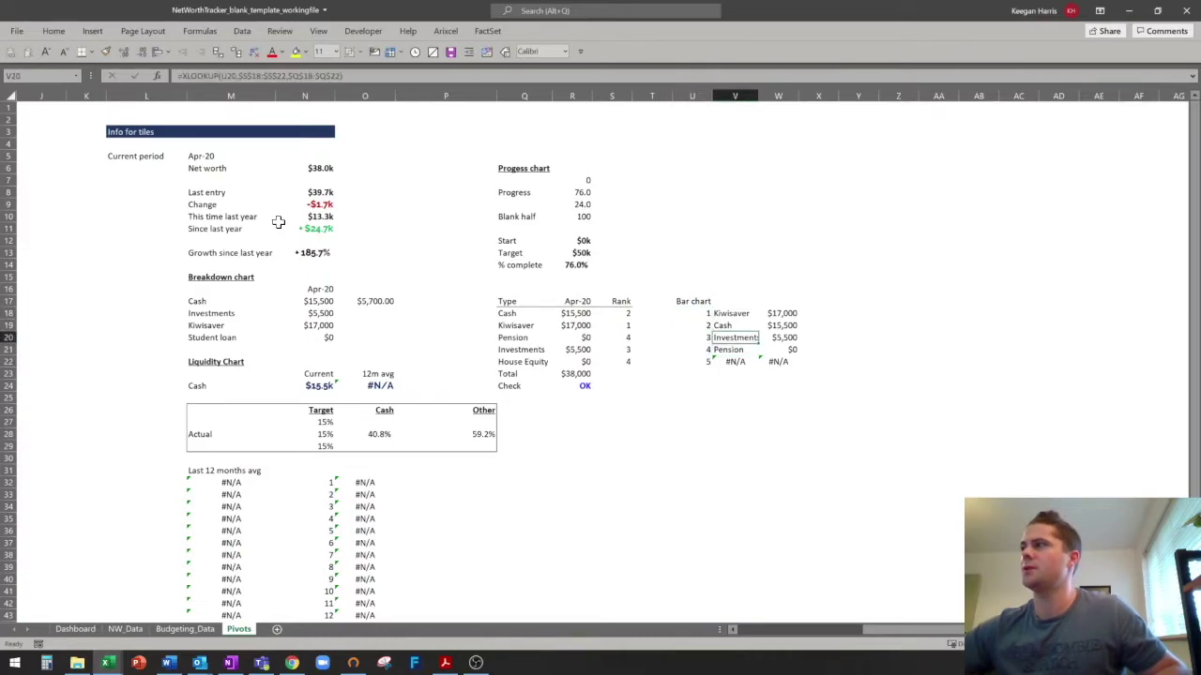
key("F2")
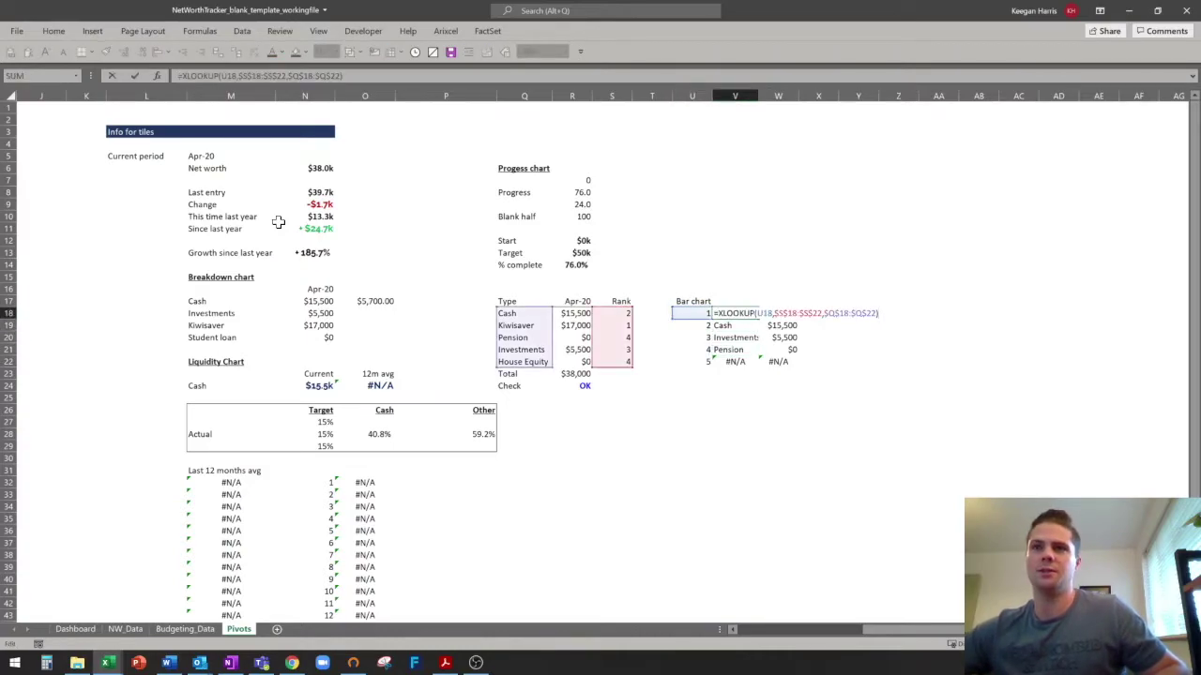
key("Return")
key("Down")
key("Down")
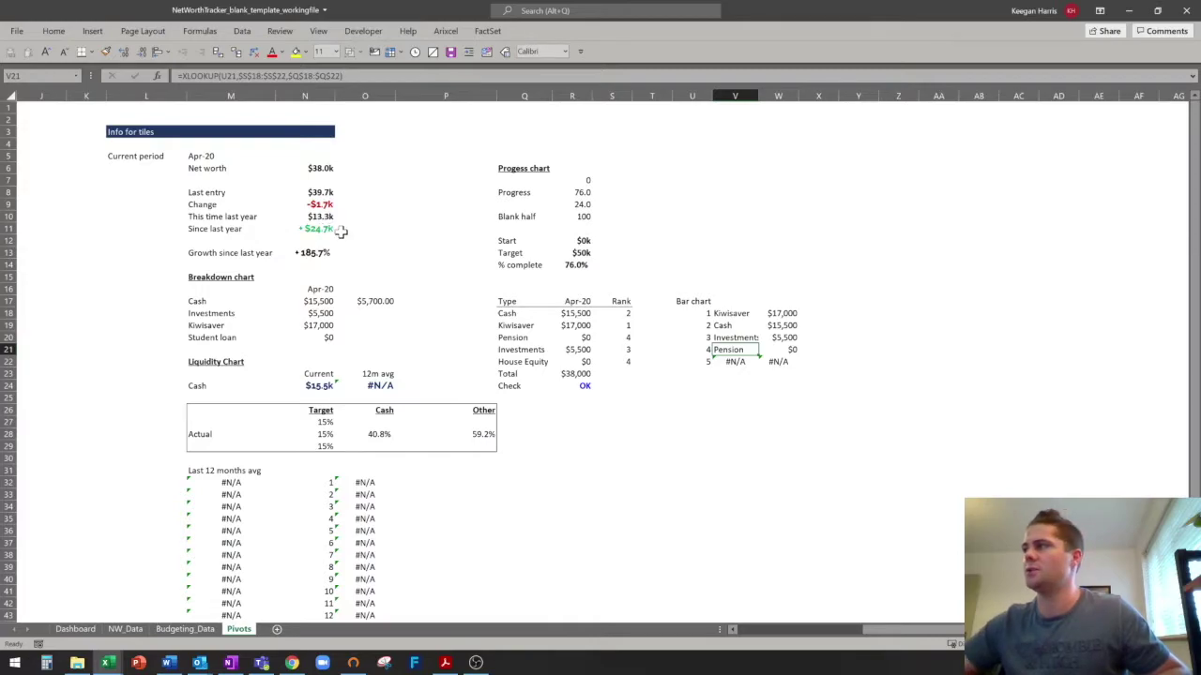
key("Up")
key("Up")
key("Up")
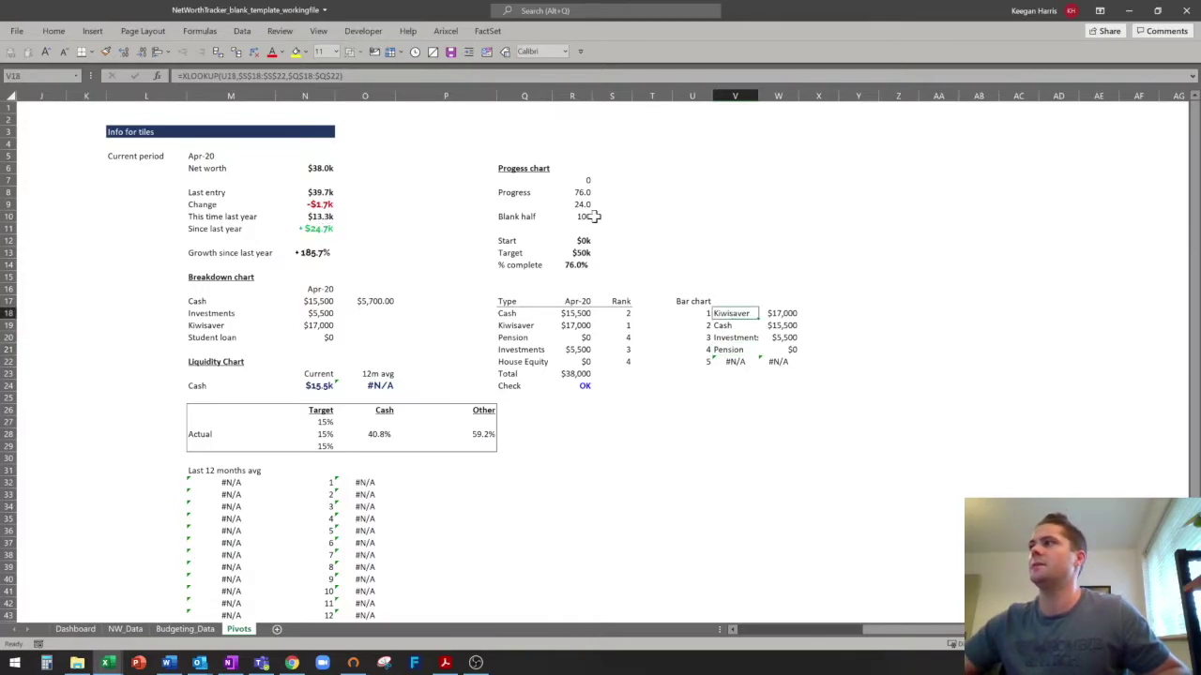
Wrap the Bar chart table's XLOOKUP formulas in V18:V22 and W18:W22 in IFERROR with "" as the error value.
left_click(266, 79)
type("IFERROR(")
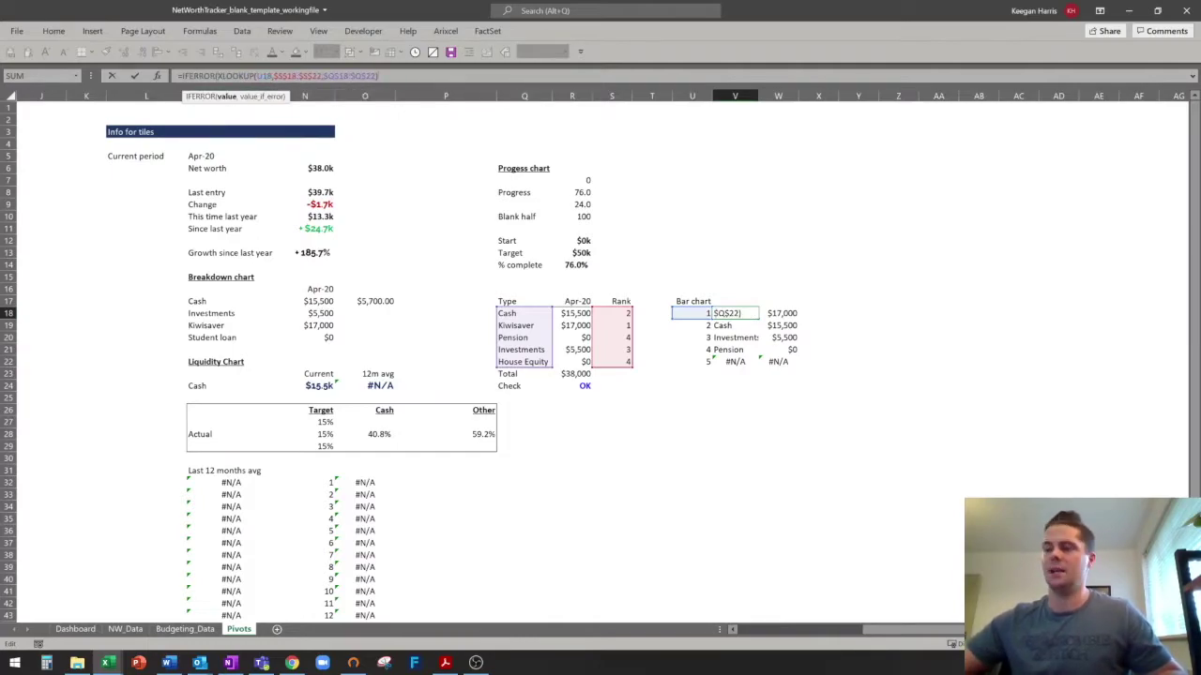
type(")")
key("ctrl+Return")
key("ctrl+shift+Down")
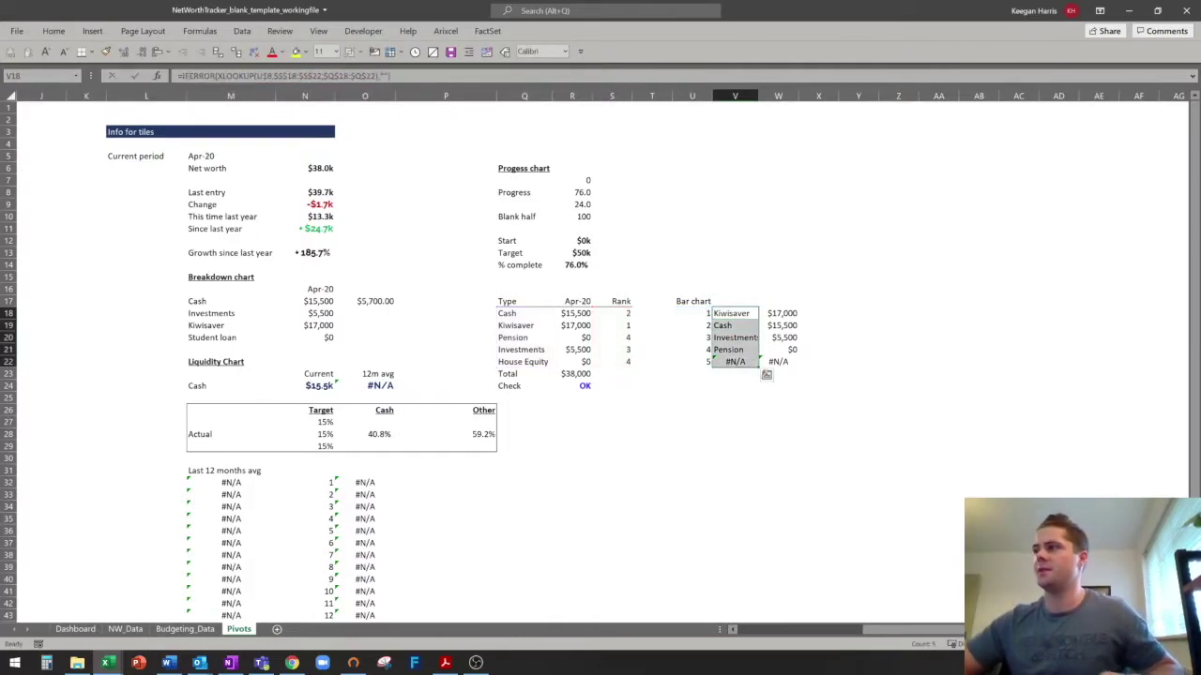
key("Right")
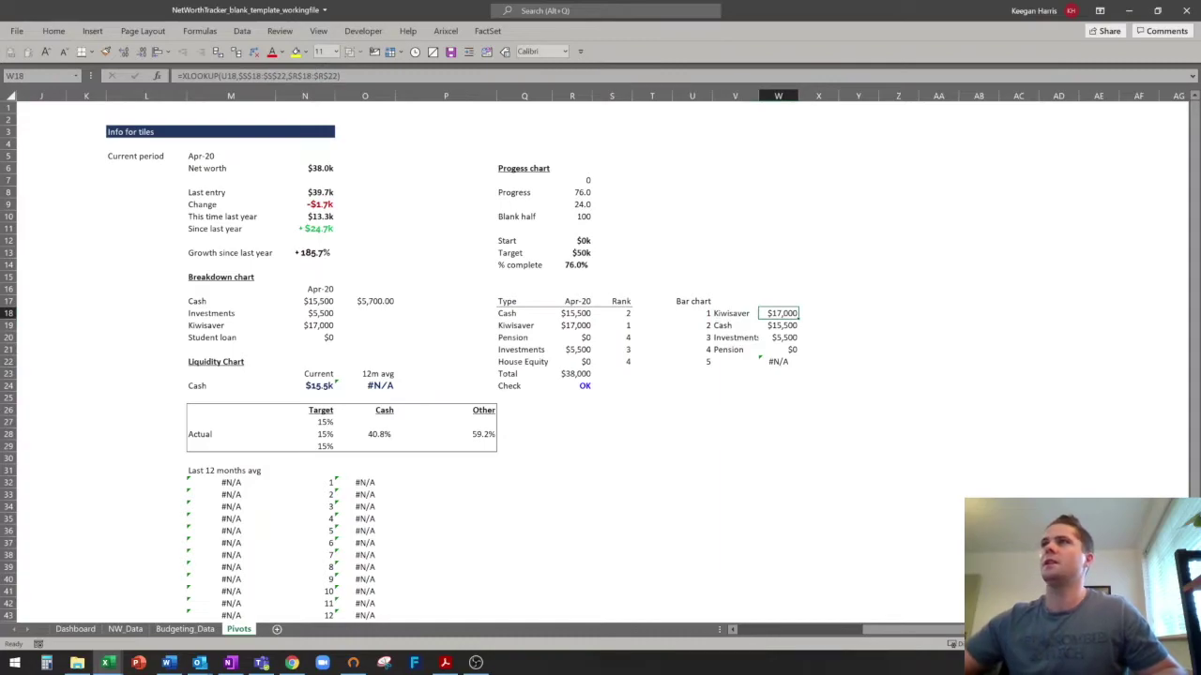
key("F2")
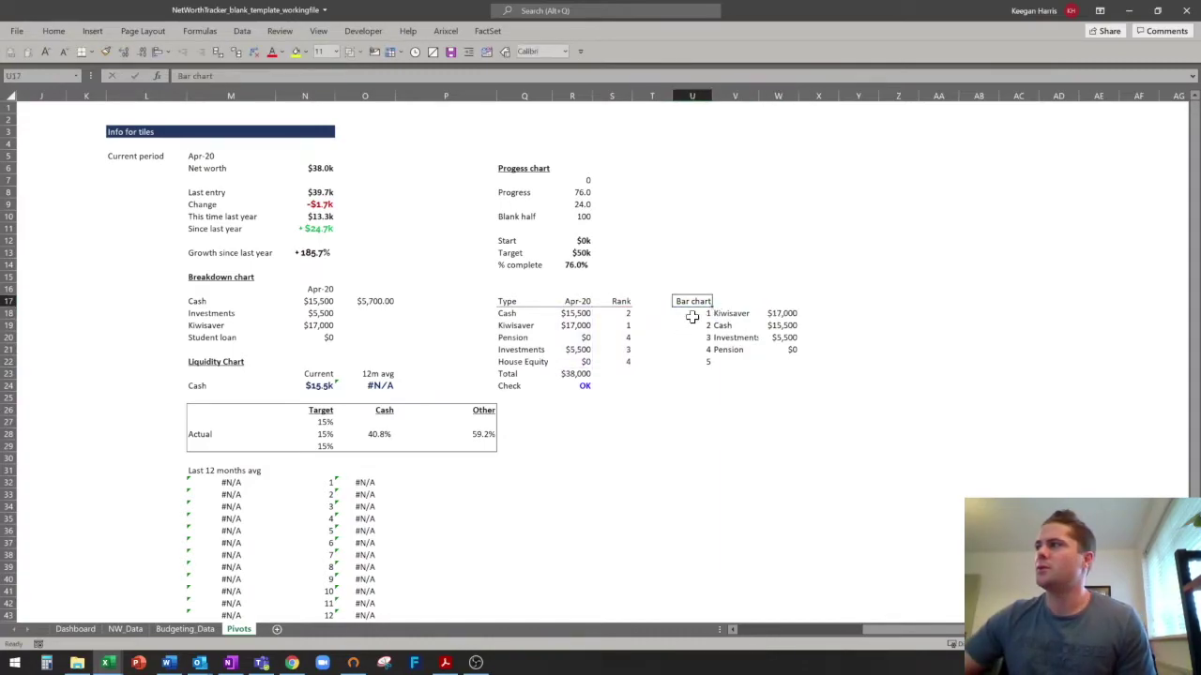
Fit the width of column V to the account names in the Bar chart table.
left_click_drag(692, 316, 748, 349)
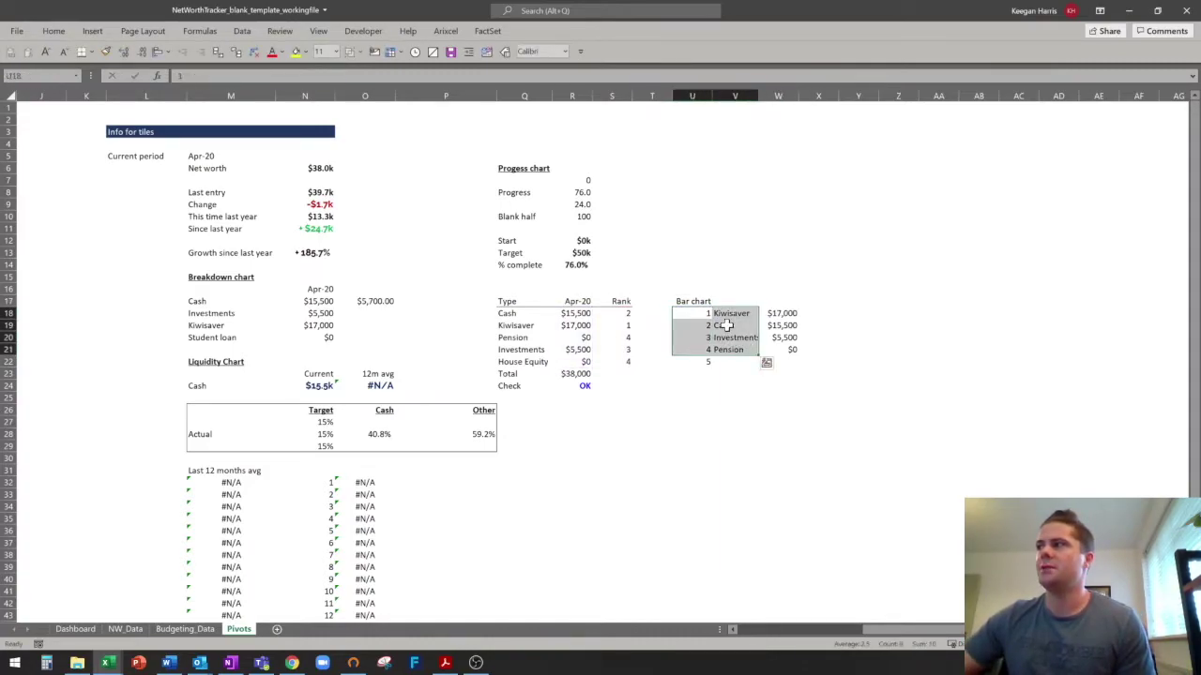
left_click(734, 326)
double_click(757, 95)
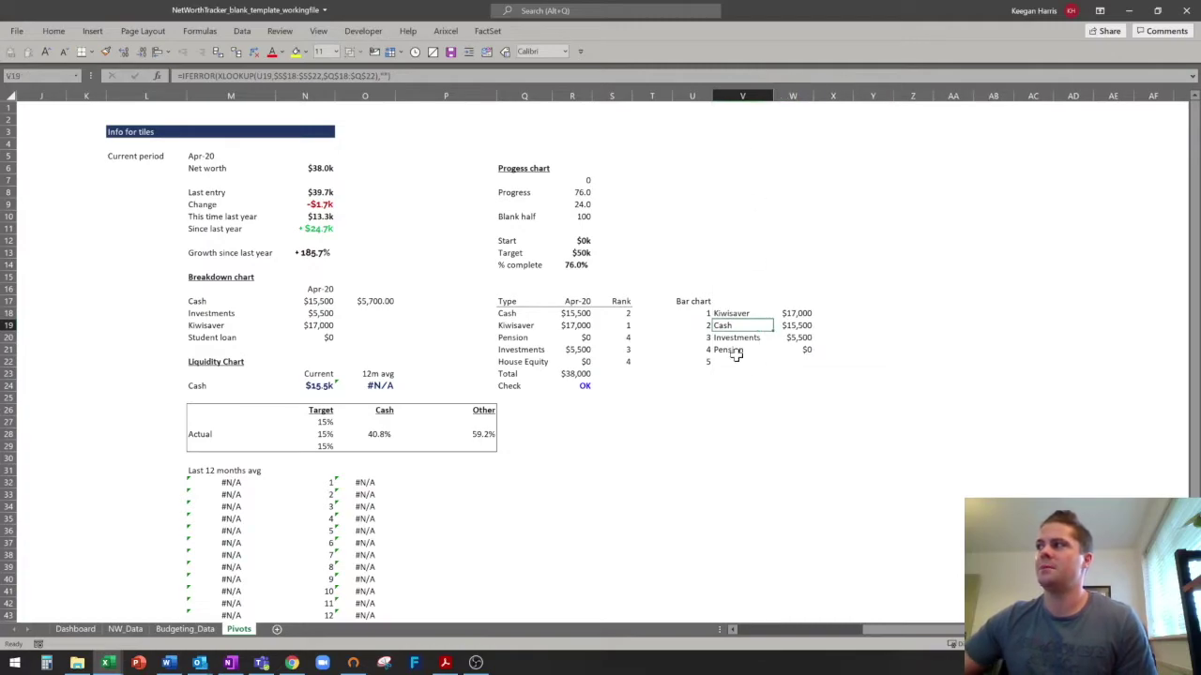
Insert a 2-D clustered column chart from the top three names and balances in V18:W20.
left_click_drag(792, 314, 793, 337)
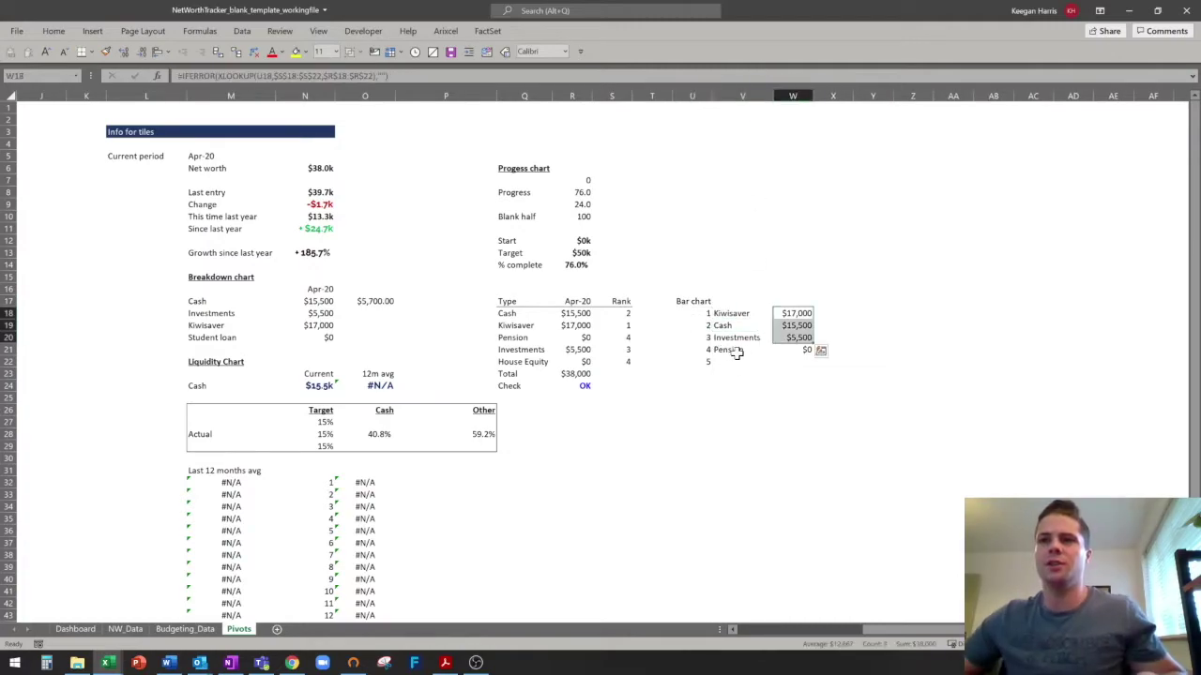
left_click_drag(691, 313, 802, 336)
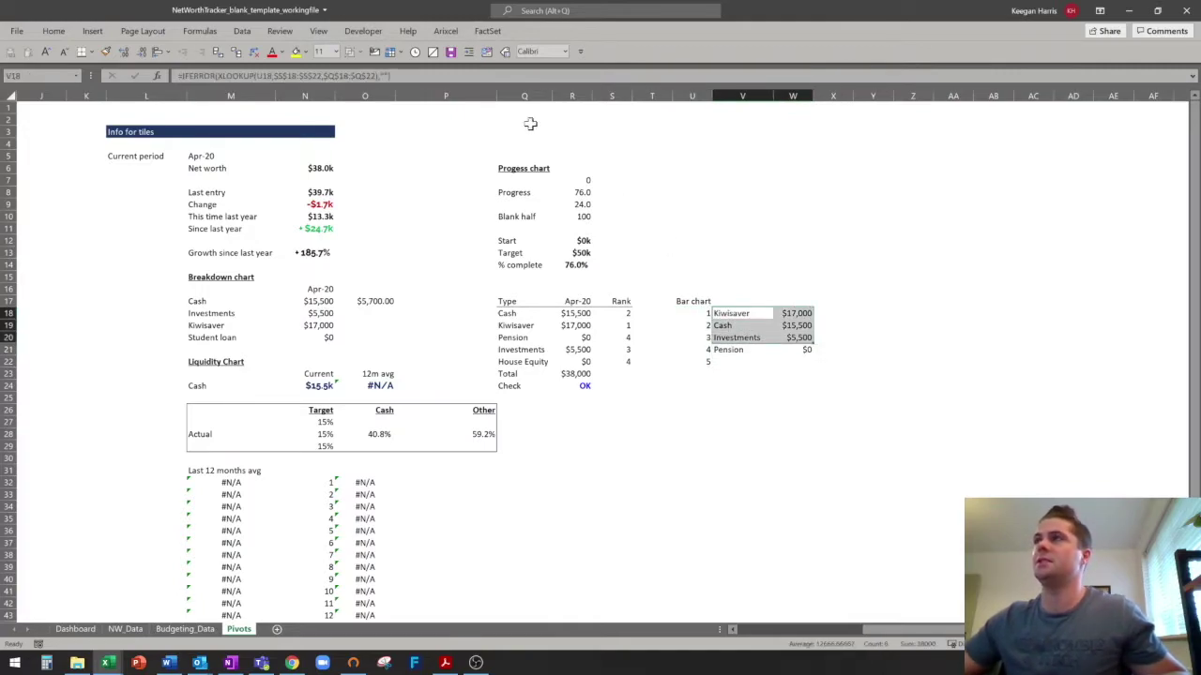
left_click(92, 31)
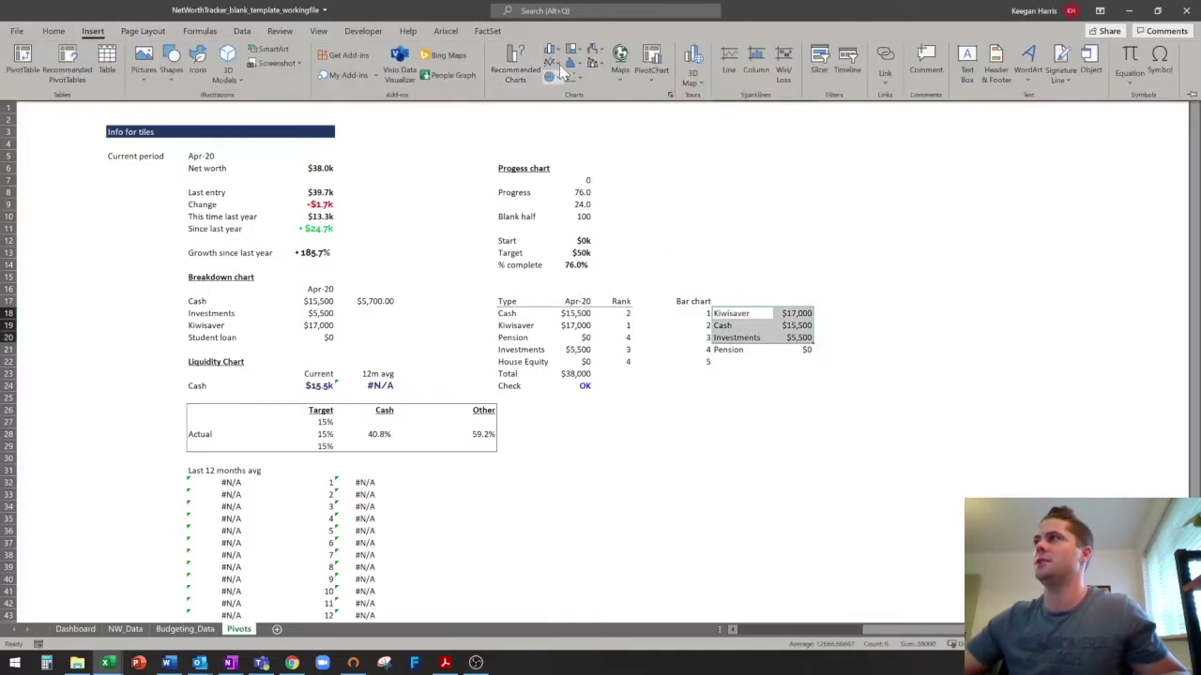
left_click(556, 51)
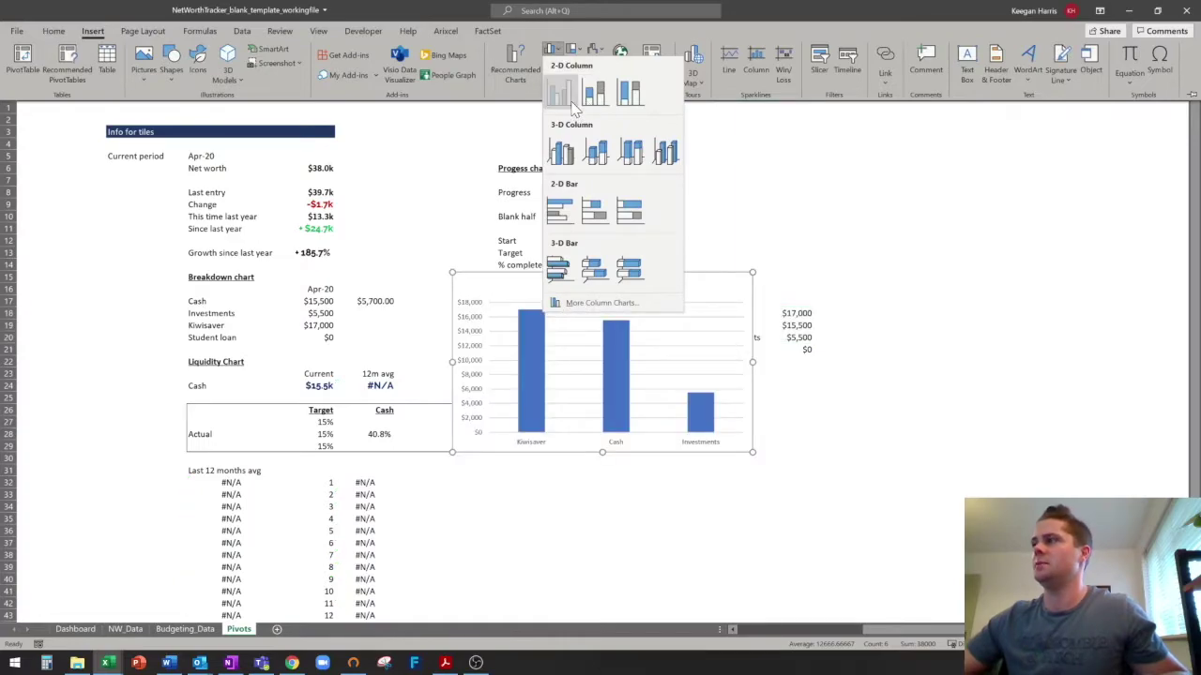
left_click(563, 148)
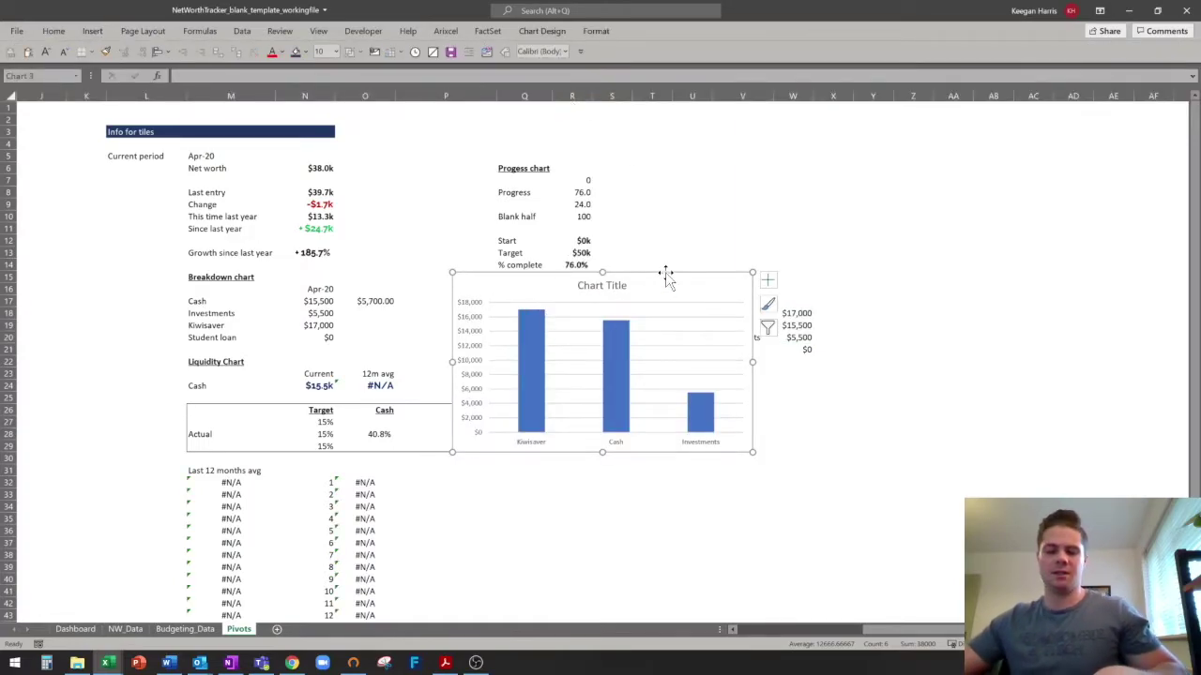
Move the column chart to the Dashboard sheet and resize it to fit beneath the Current balances heading.
key("ctrl+z")
left_click(77, 629)
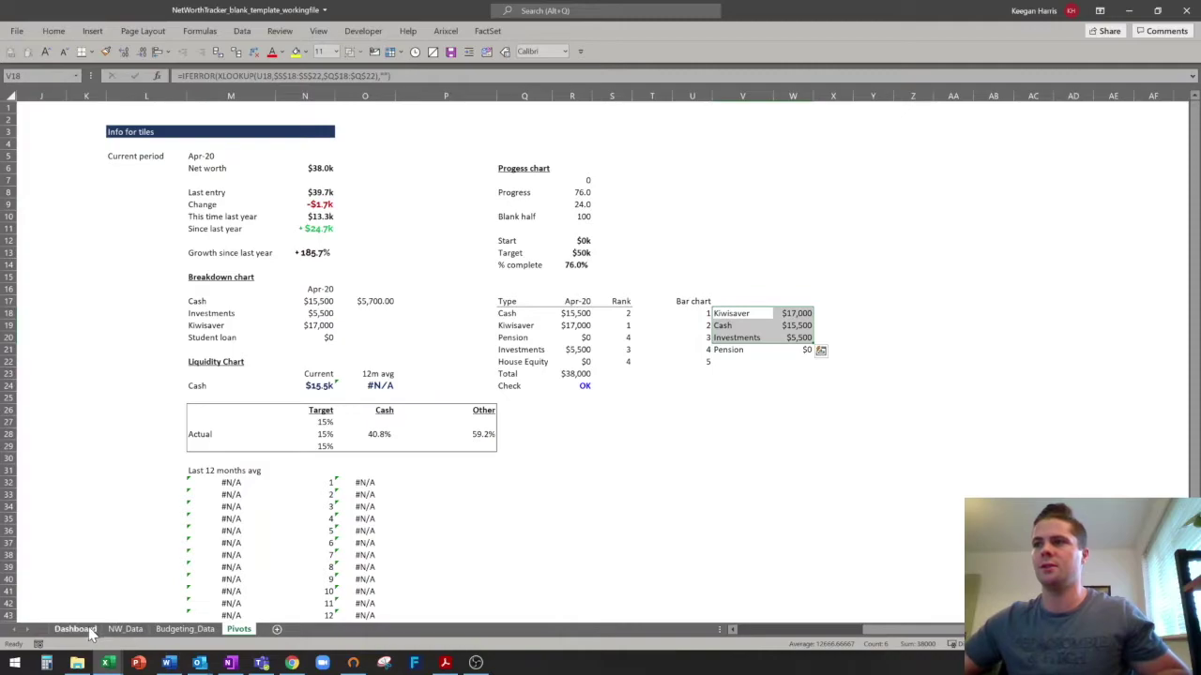
key("ctrl+v")
left_click_drag(1174, 246, 773, 495)
left_click_drag(766, 430, 767, 475)
left_click_drag(806, 542, 1102, 542)
left_click_drag(889, 475, 892, 466)
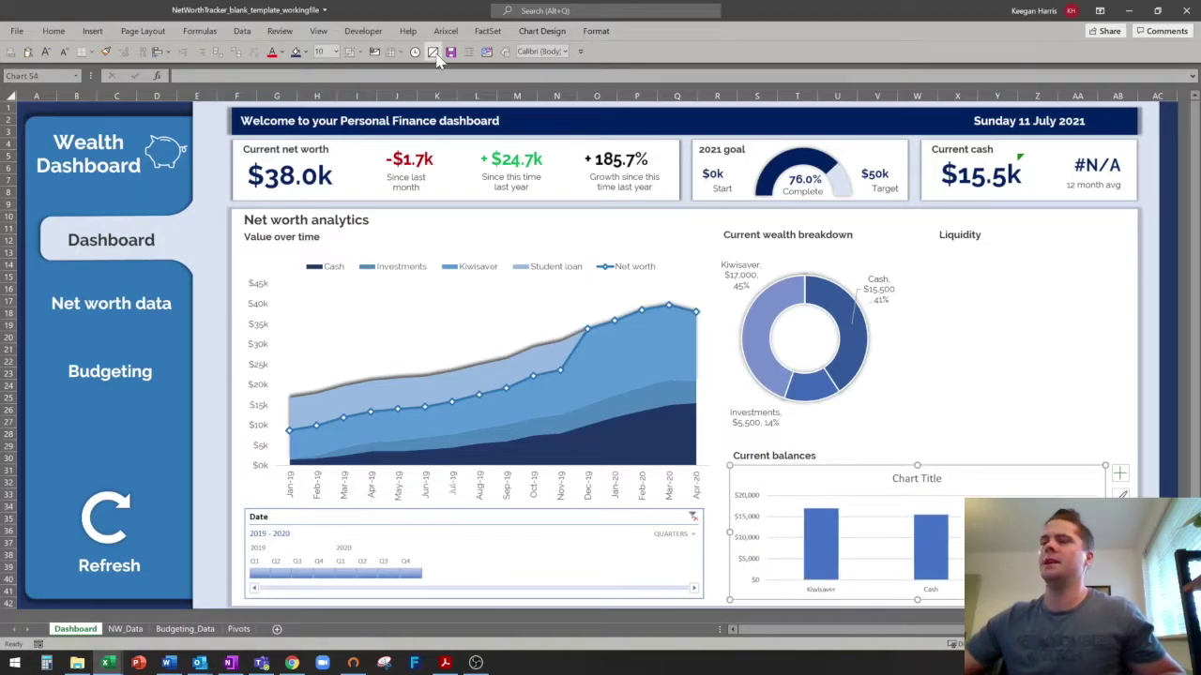
Remove the title and gridlines from the Current balances column chart.
left_click(433, 53)
left_click(861, 533)
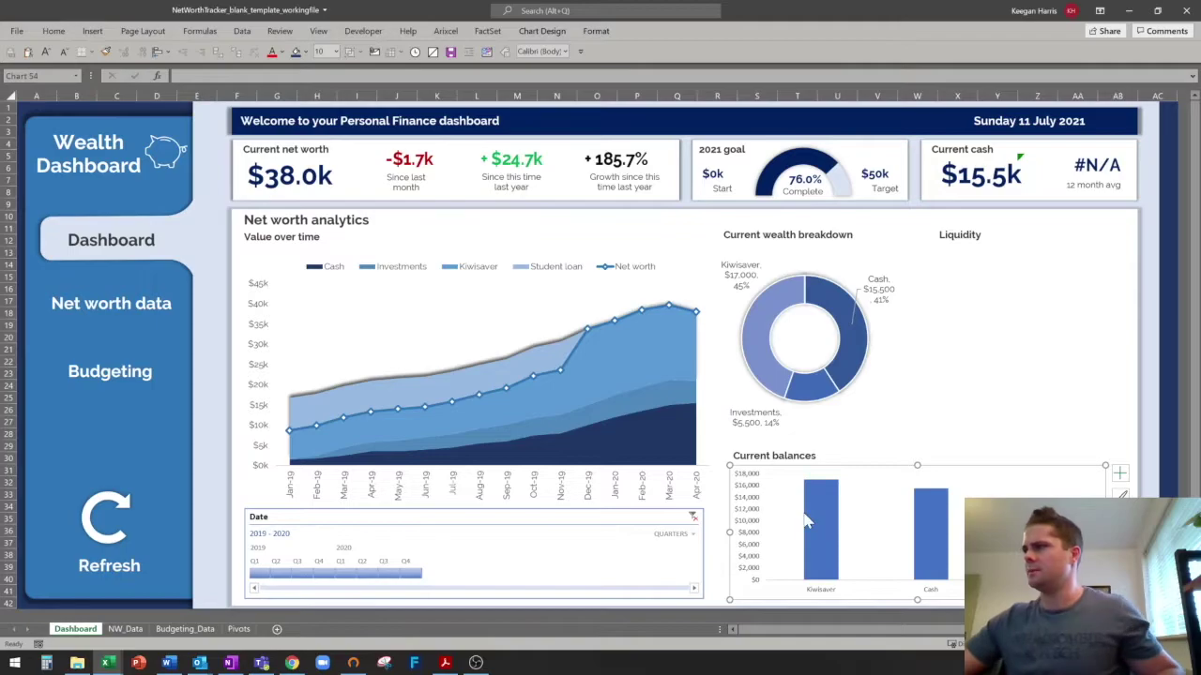
left_click(750, 506)
Set the Current balances chart's text to Raleway at size 11.
left_click(820, 472)
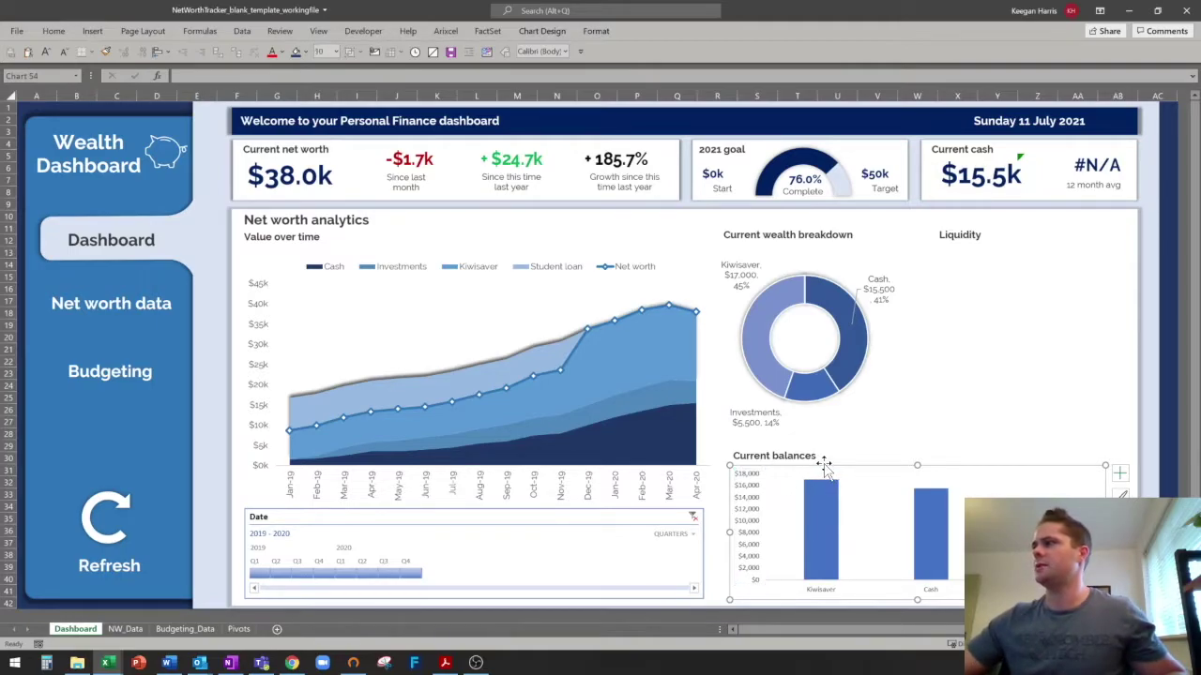
left_click(538, 51)
type("Raleway")
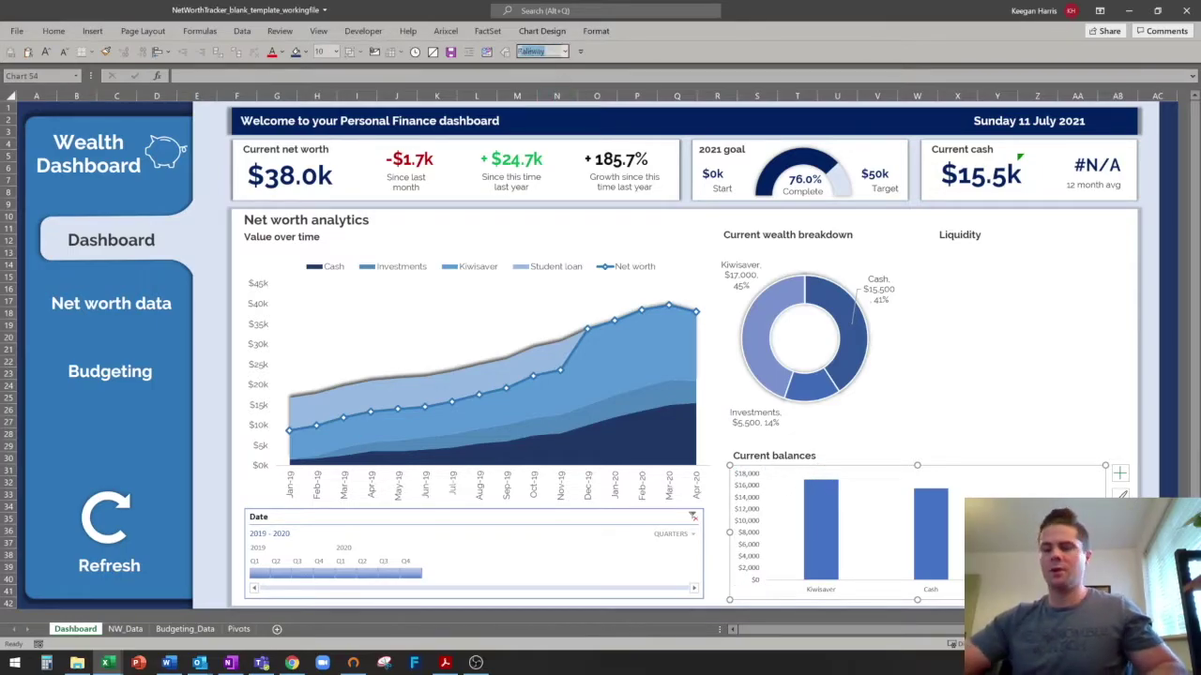
key("Return")
key("alt+3")
key("alt+3")
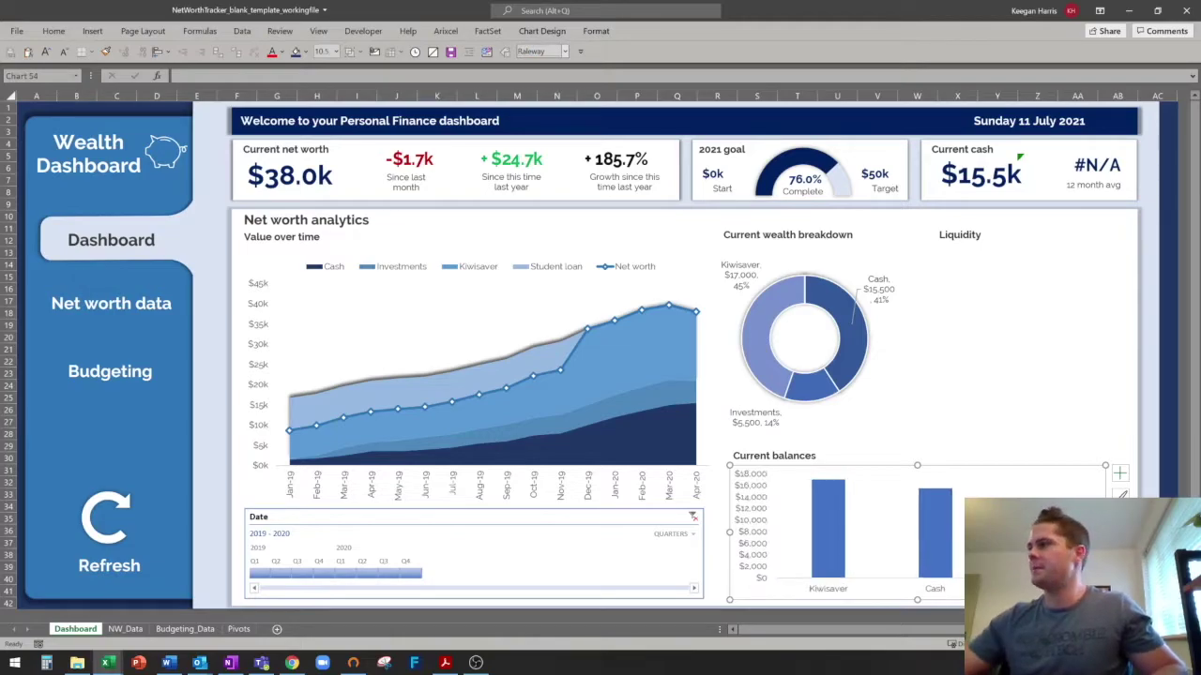
Set the chart's value axis to display units of Thousands with a currency number format ending in k.
right_click(753, 500)
left_click(800, 414)
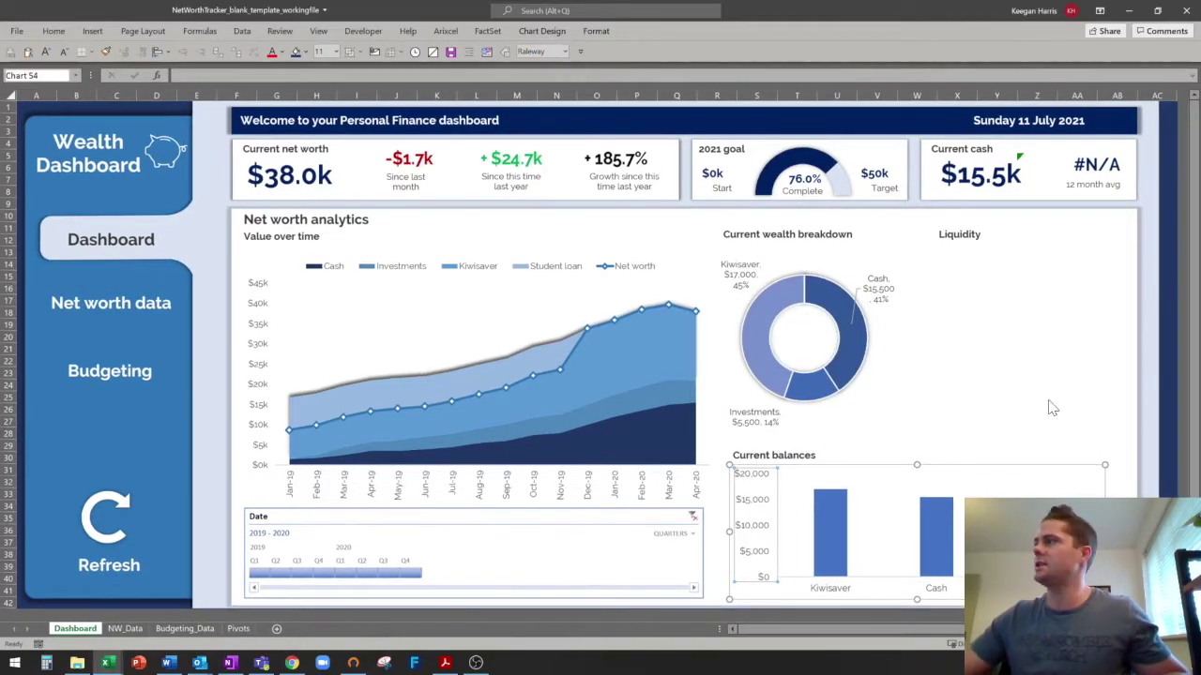
left_click(1024, 463)
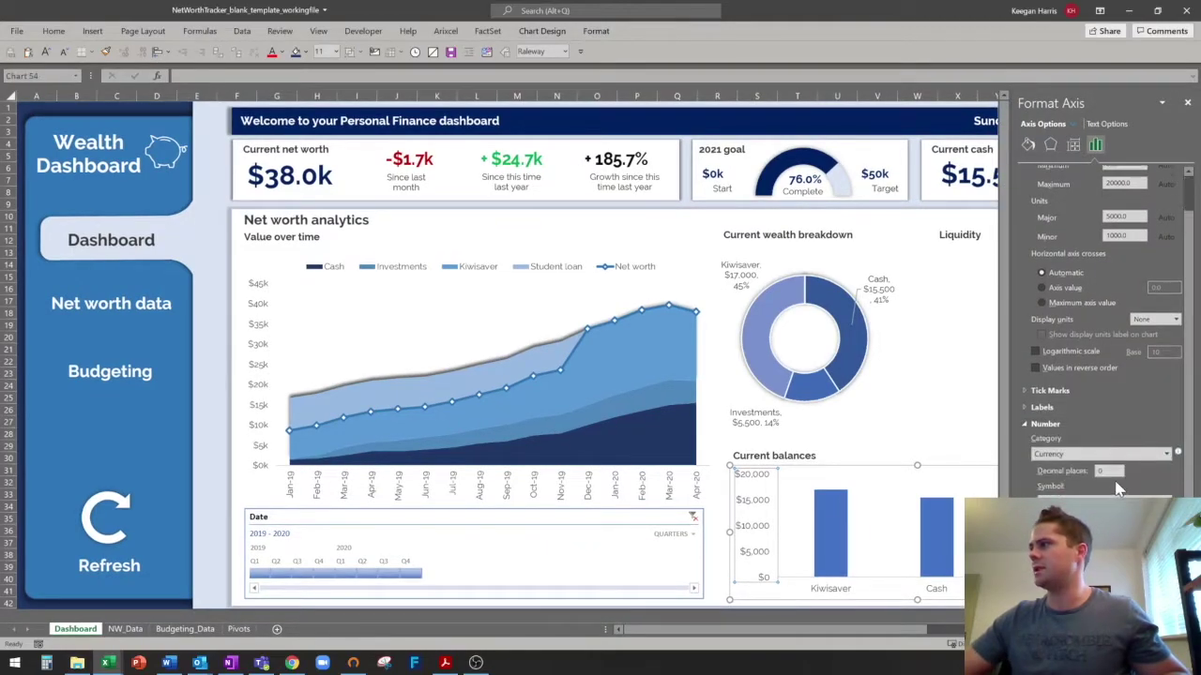
left_click(1177, 320)
left_click(1151, 360)
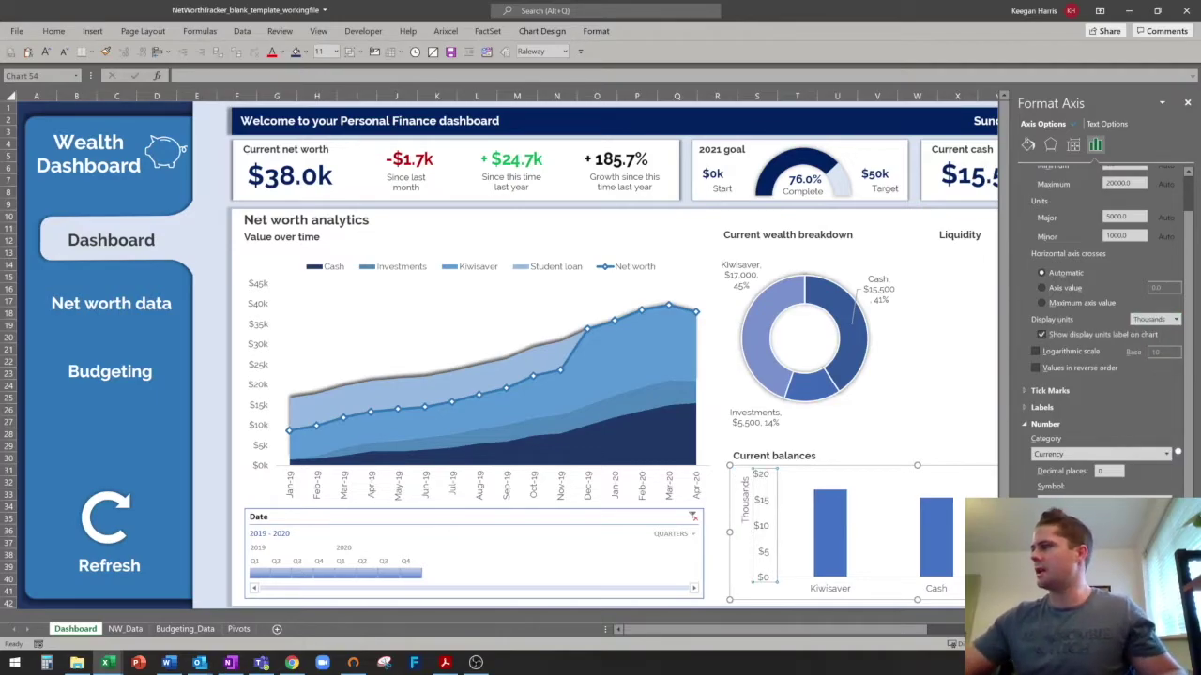
left_click(1152, 597)
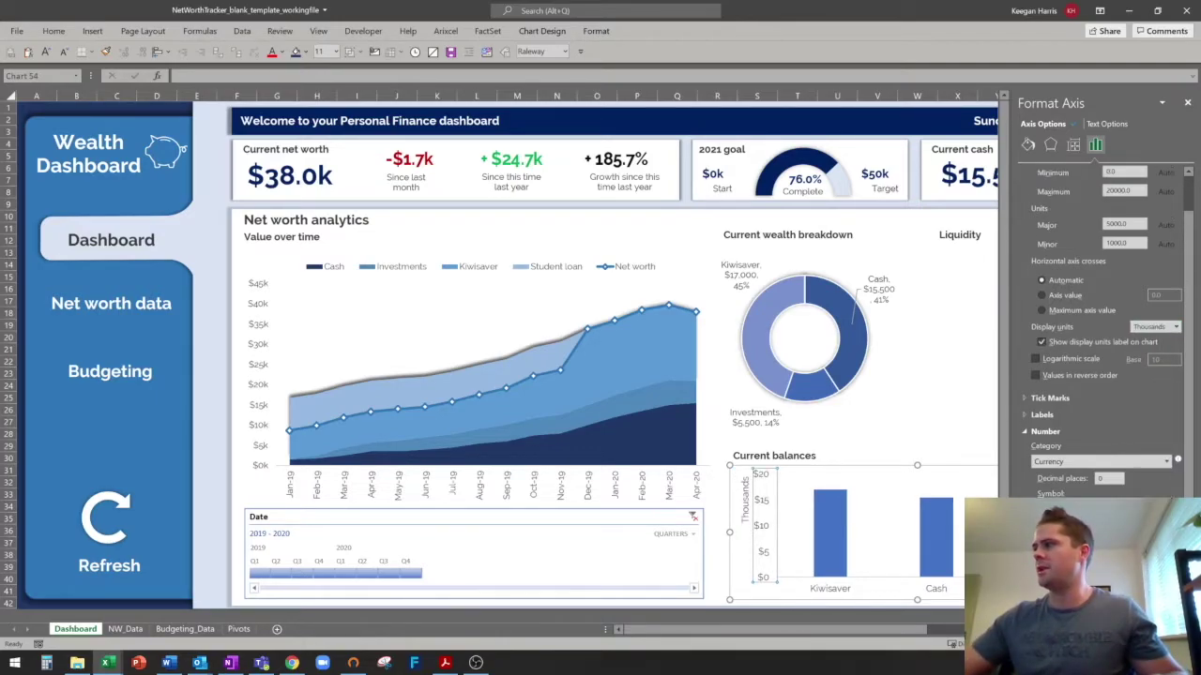
Delete the Thousands units label from the value axis and close the formatting pane.
left_click(741, 501)
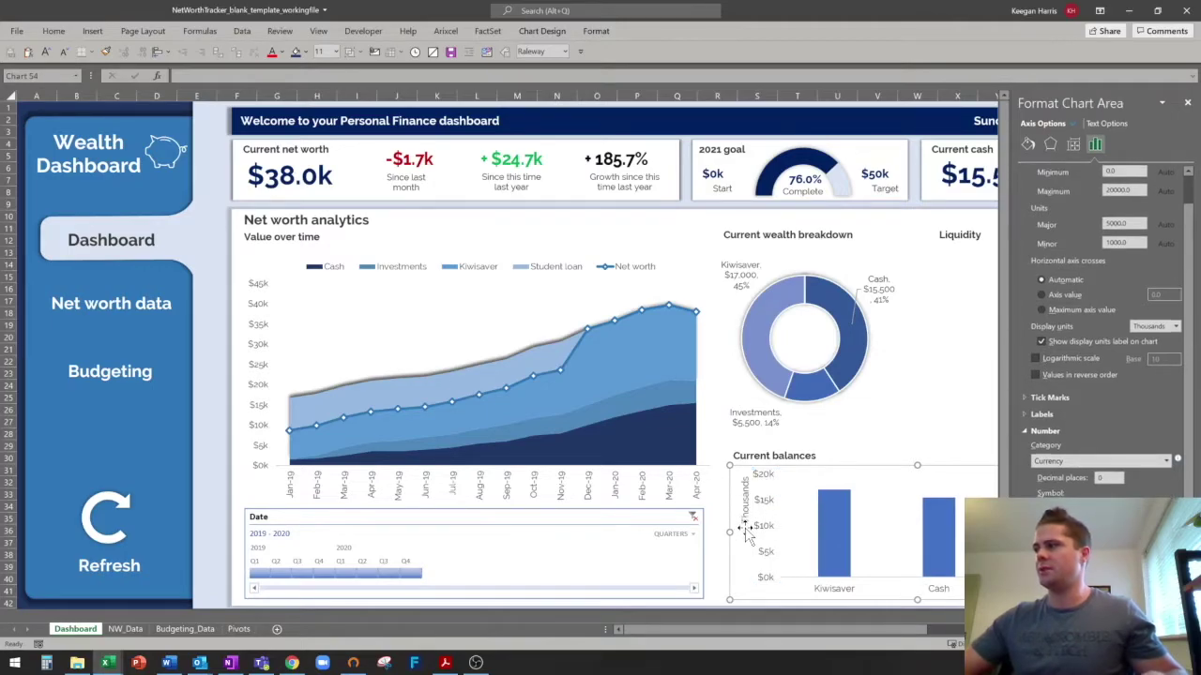
left_click(745, 511)
key("Delete")
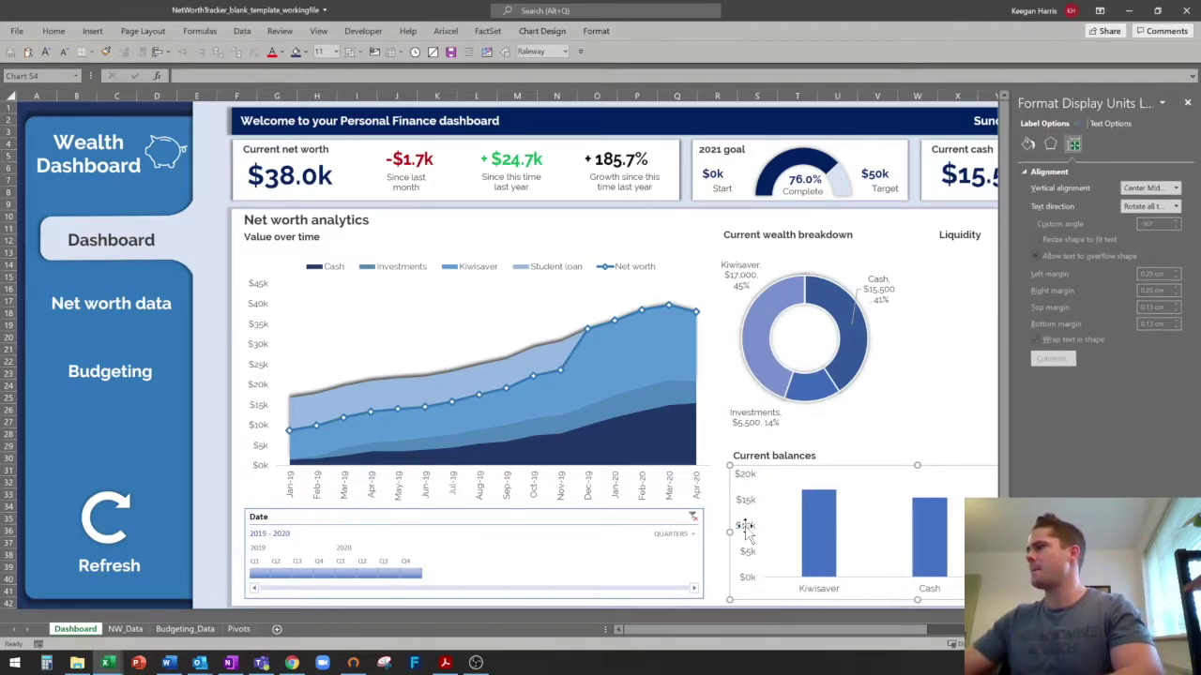
left_click(1188, 102)
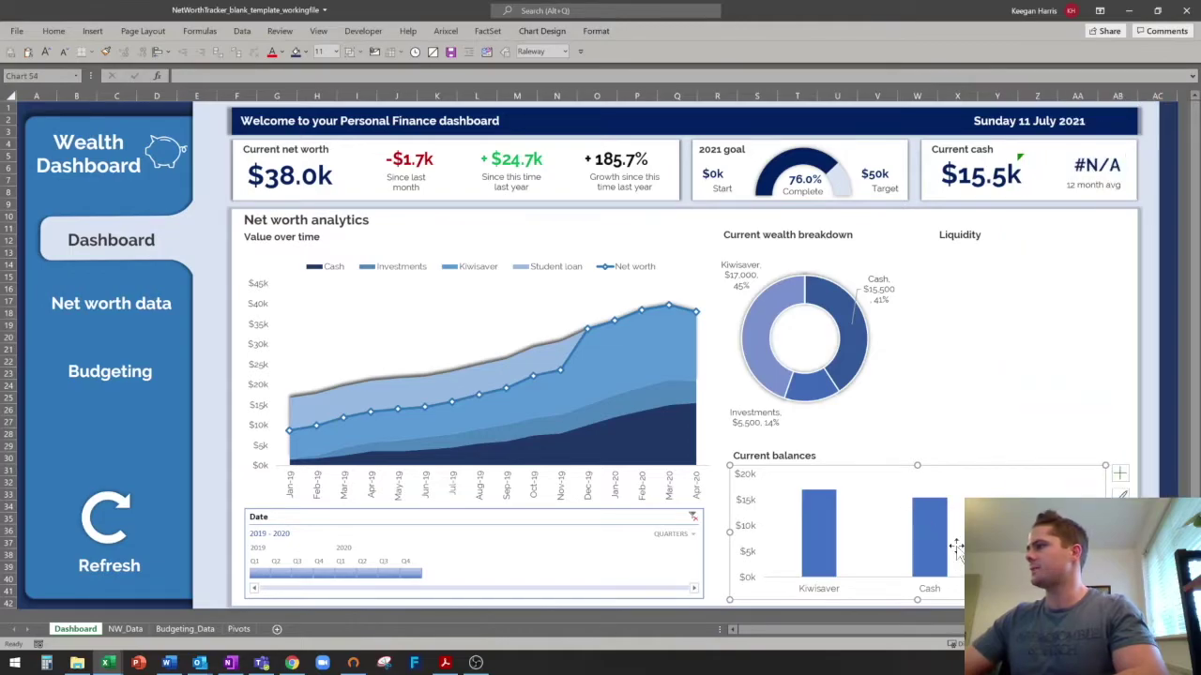
Add data labels to the columns of the Current balances chart and select them.
right_click(826, 519)
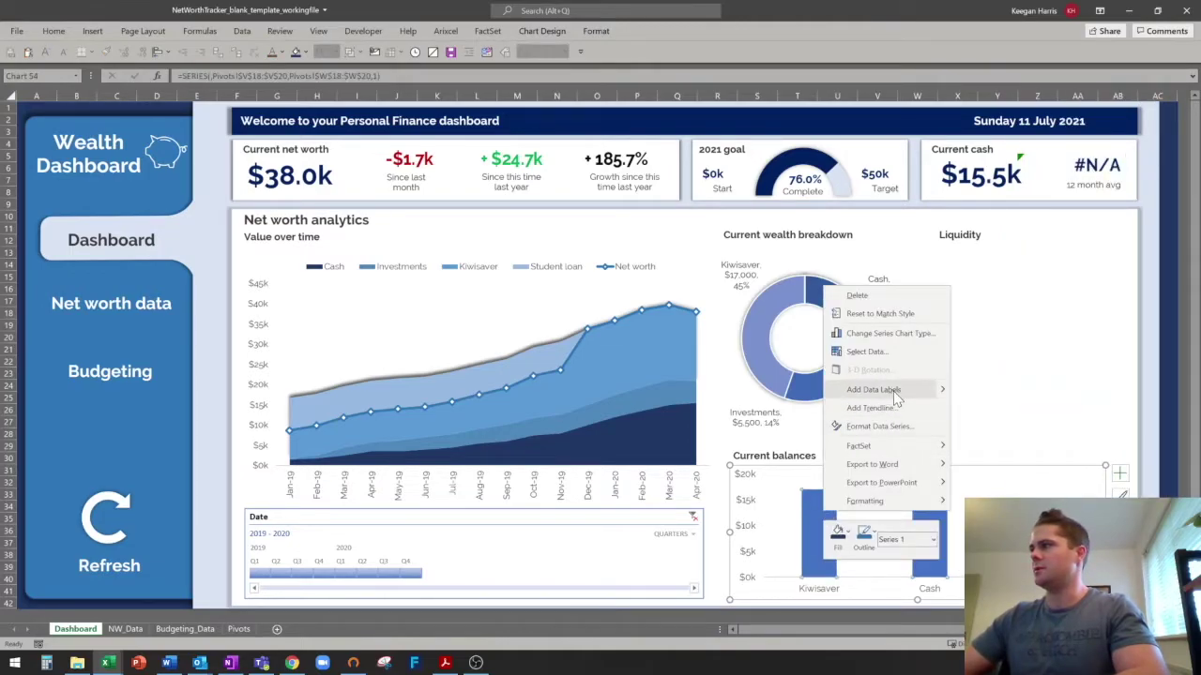
left_click(895, 420)
left_click(819, 480)
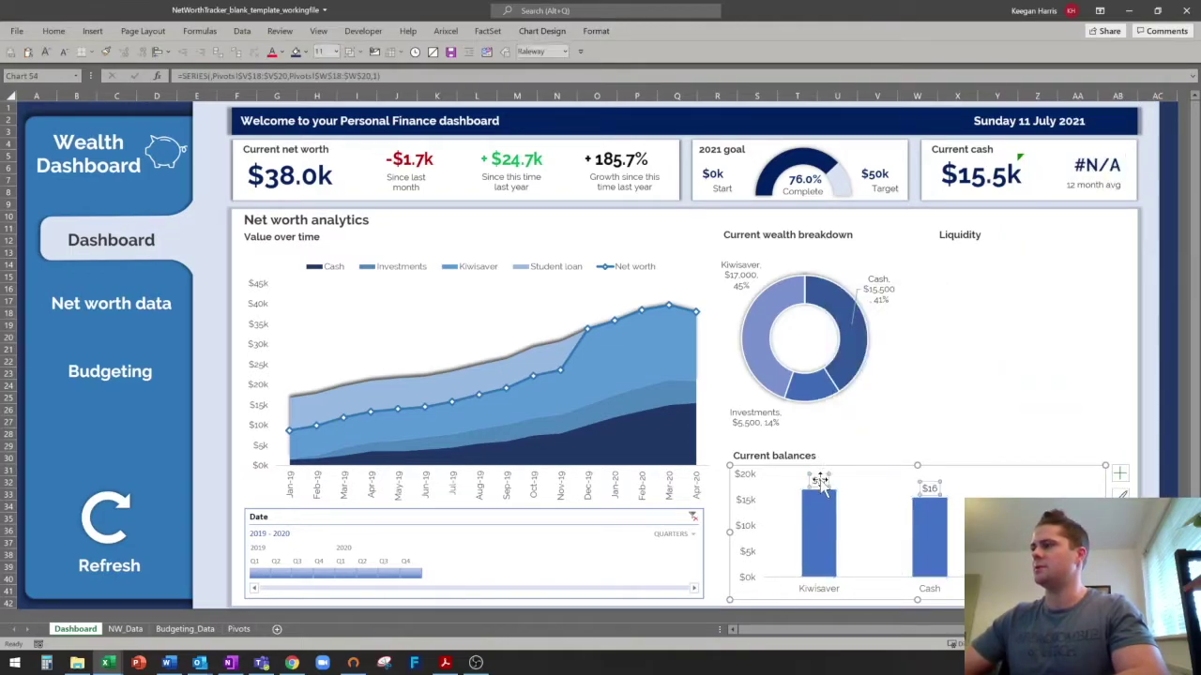
Set the number category of the Current balances chart's data labels to Currency.
right_click(819, 480)
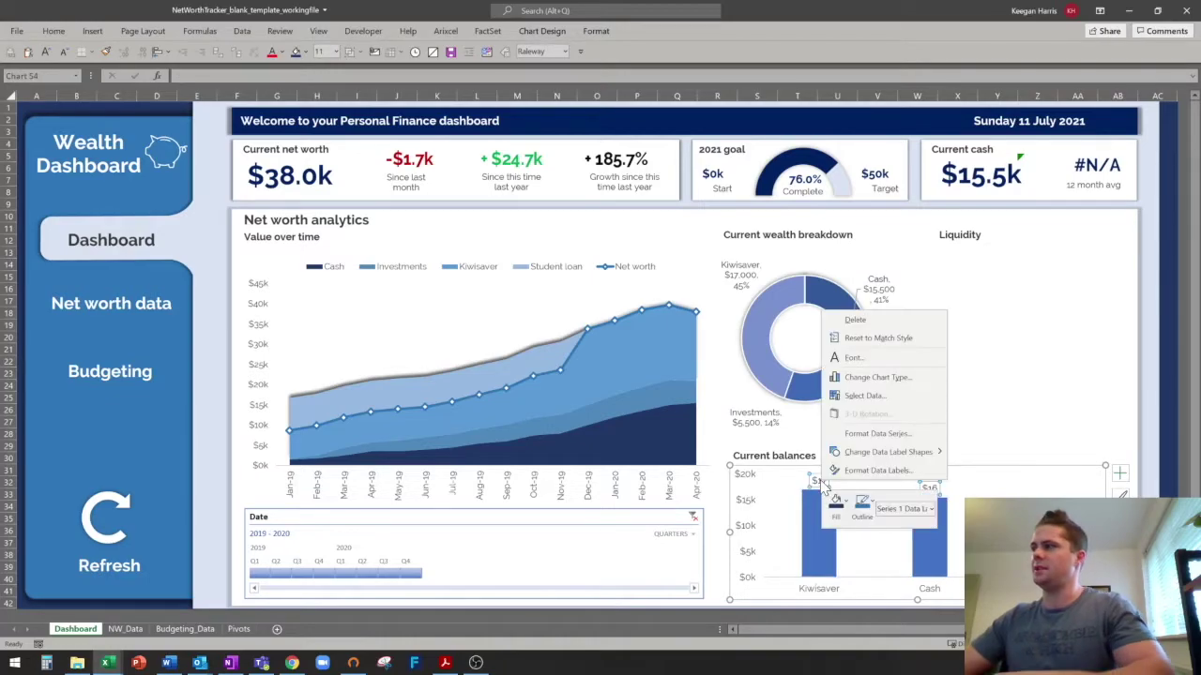
left_click(895, 440)
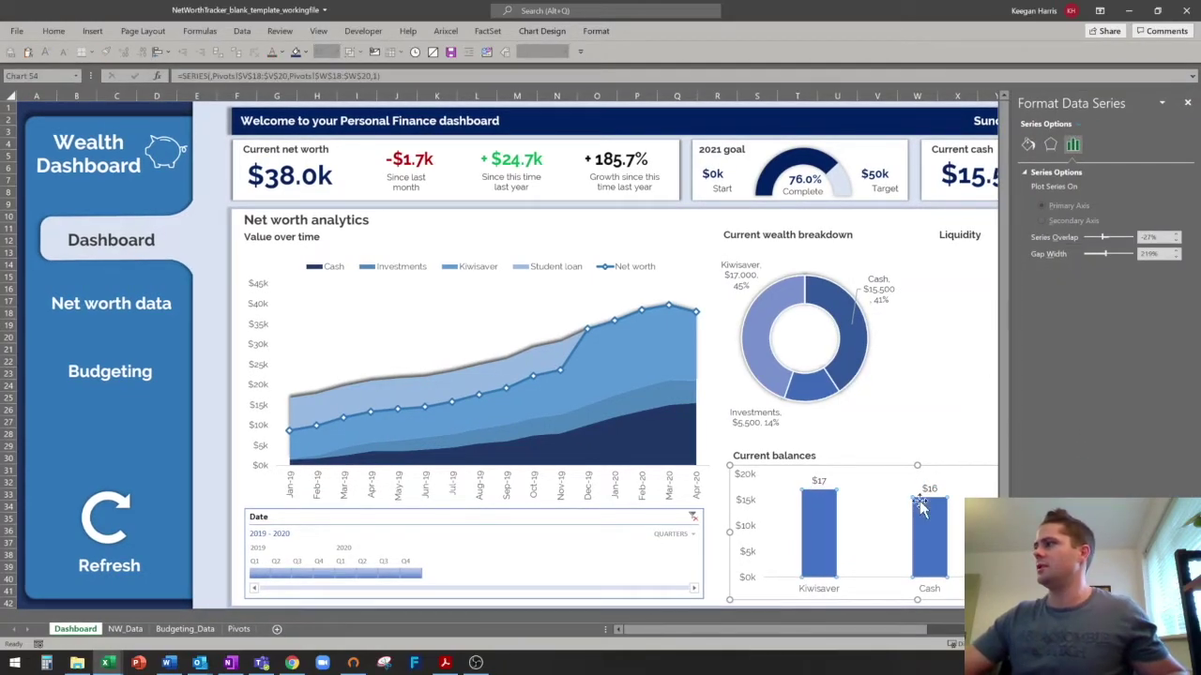
left_click(819, 481)
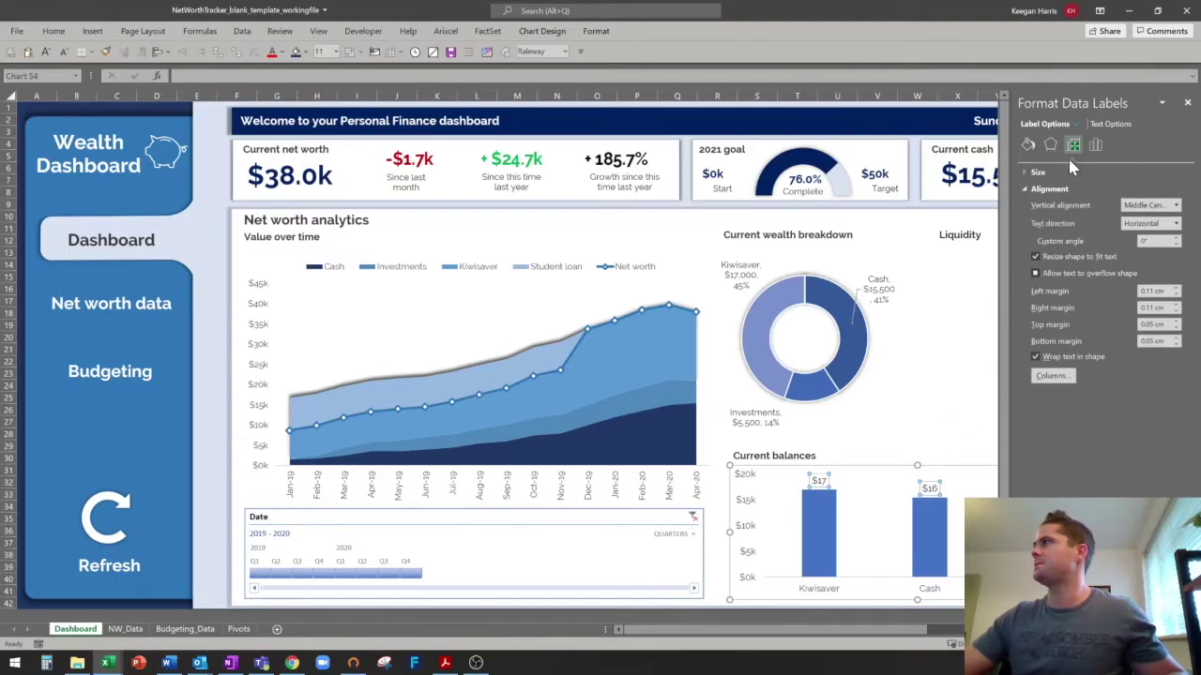
left_click(1095, 146)
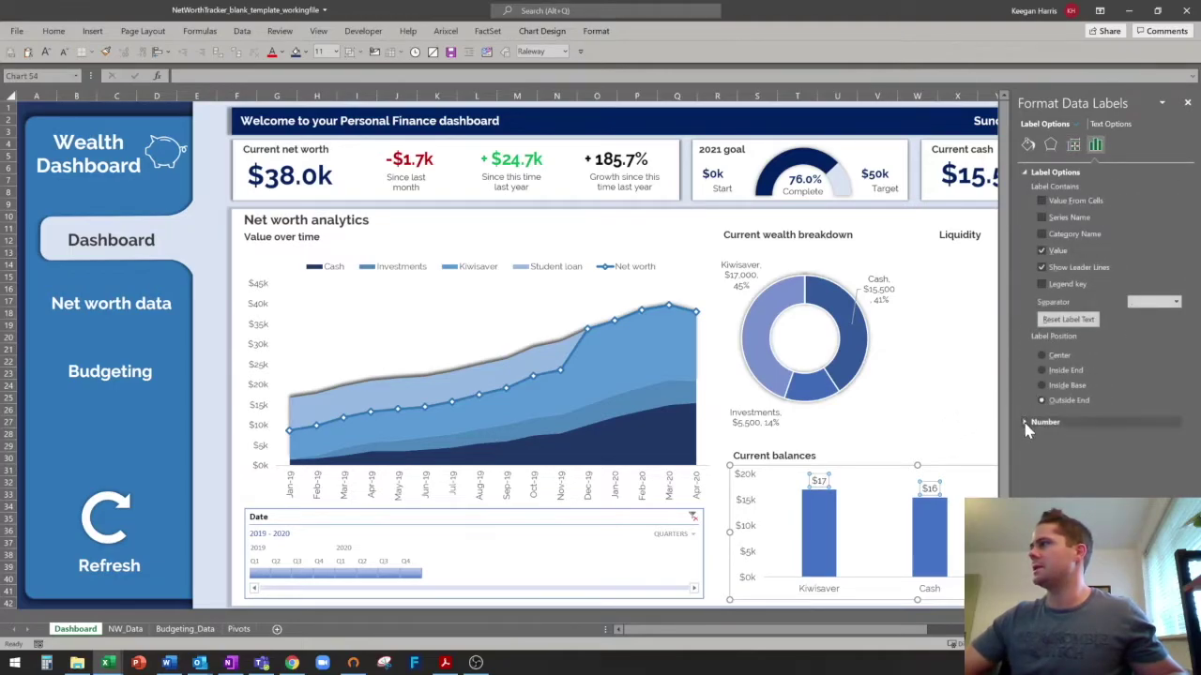
left_click(1027, 423)
left_click(1167, 452)
left_click(1167, 452)
left_click(1168, 453)
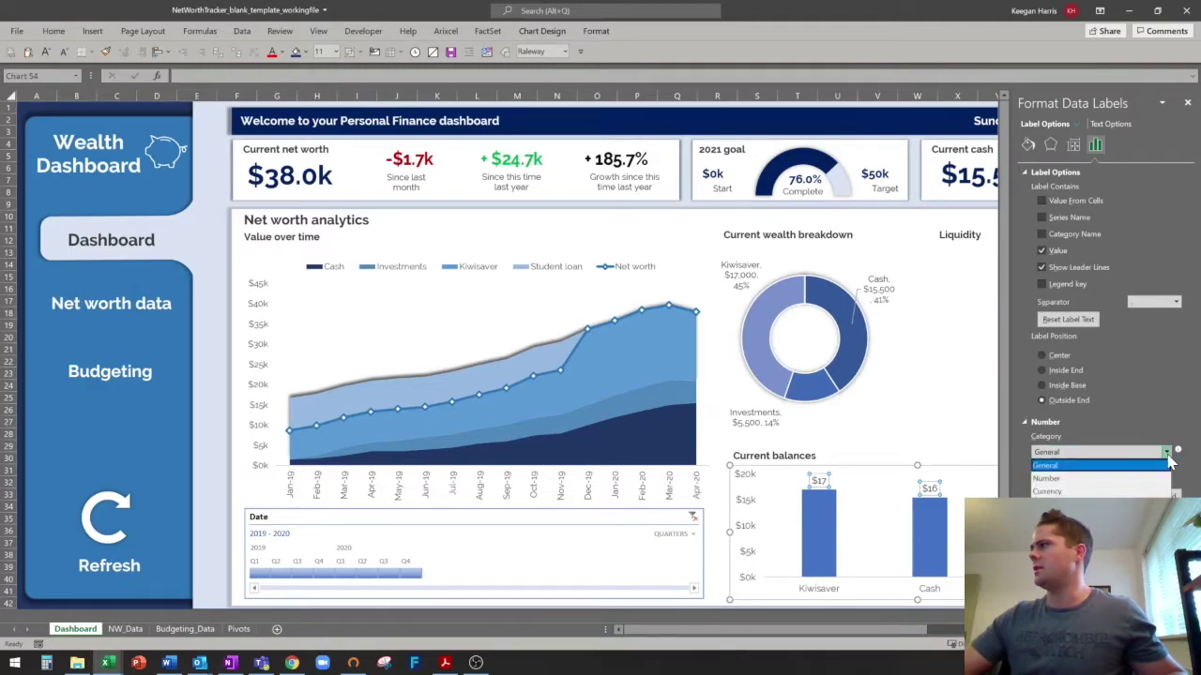
left_click(1059, 494)
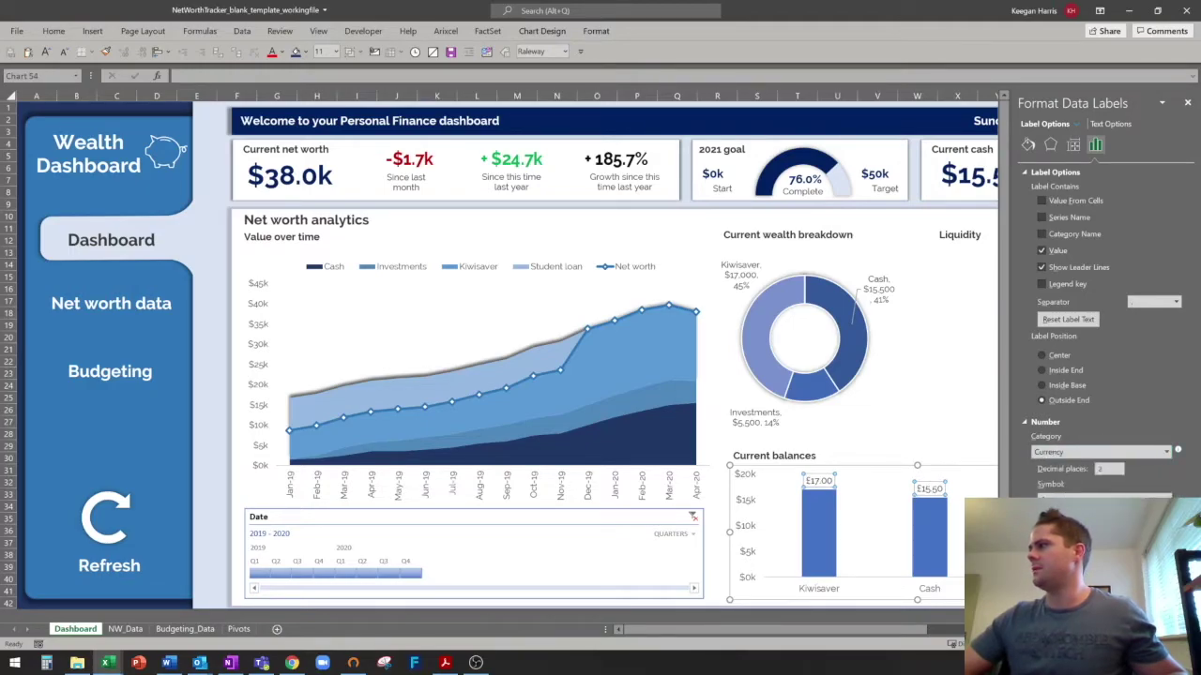
Give the data labels one decimal place, the English (New Zealand) dollar symbol and a k suffix, and close the formatting pane.
double_click(1096, 469)
type("1")
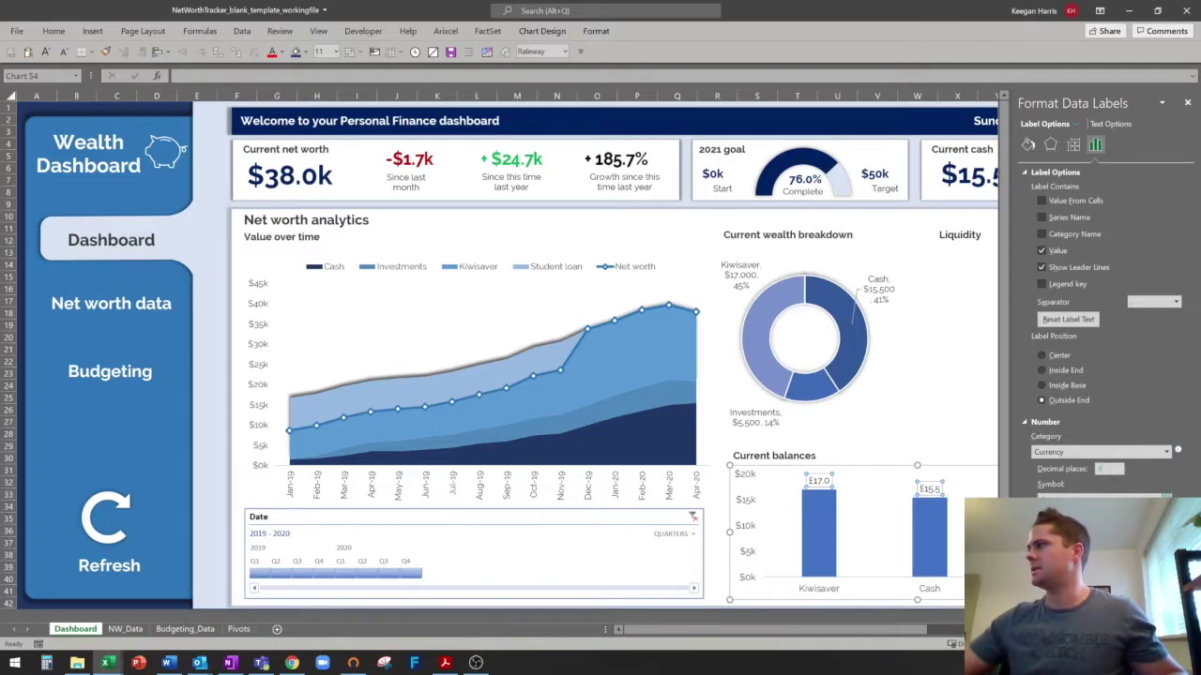
left_click(1126, 498)
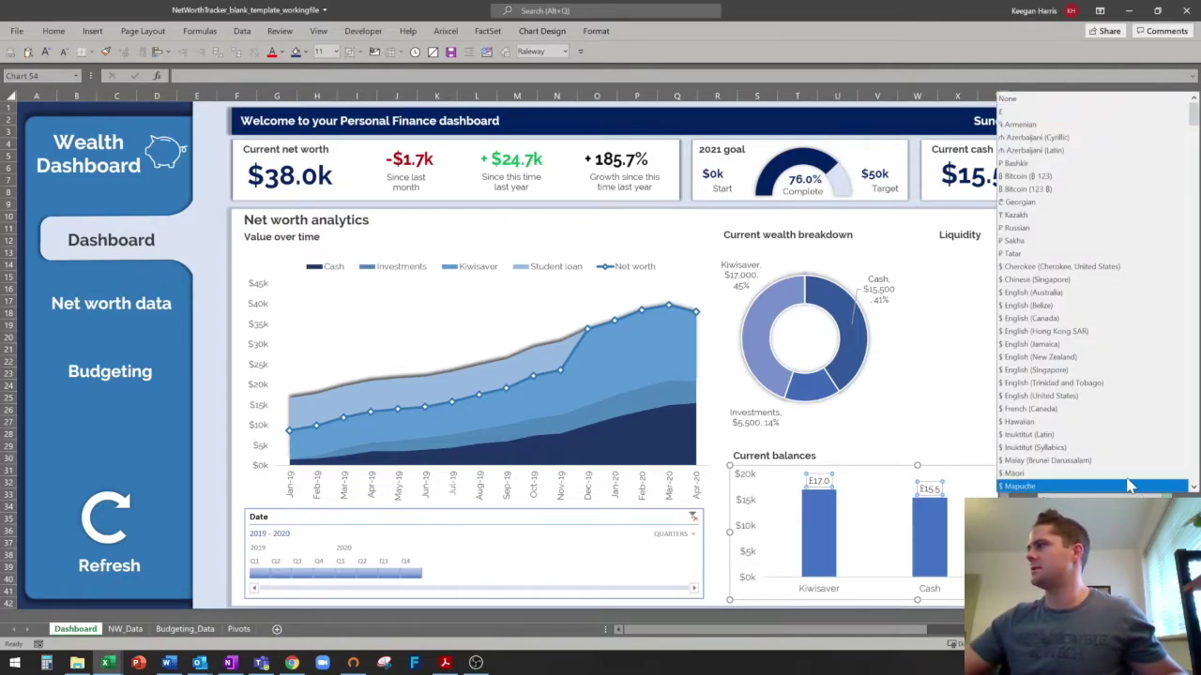
left_click(1067, 357)
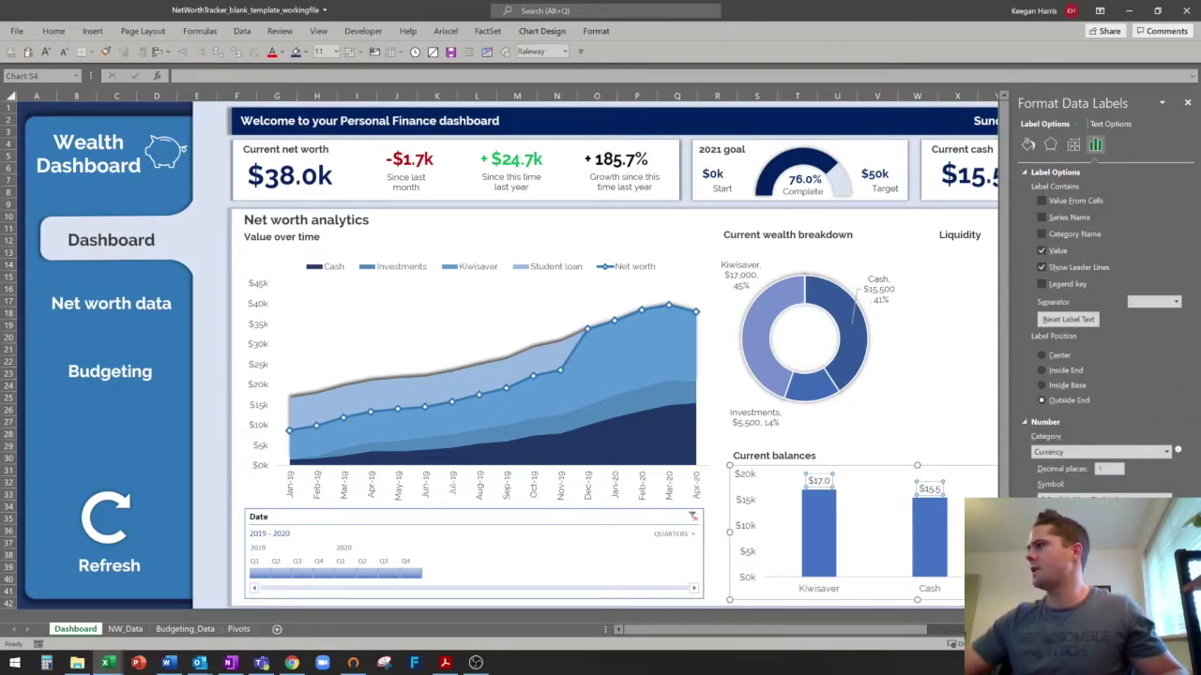
left_click(1188, 104)
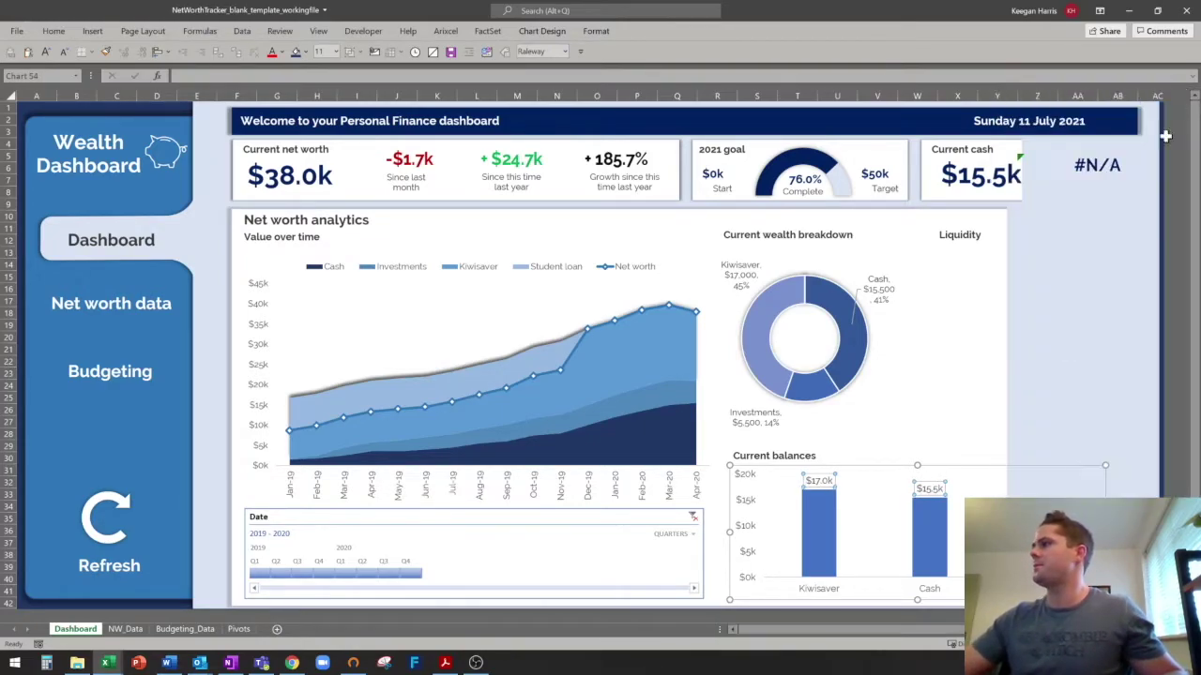
Fill the columns of the Current balances chart with dark navy blue.
left_click(937, 551)
right_click(937, 550)
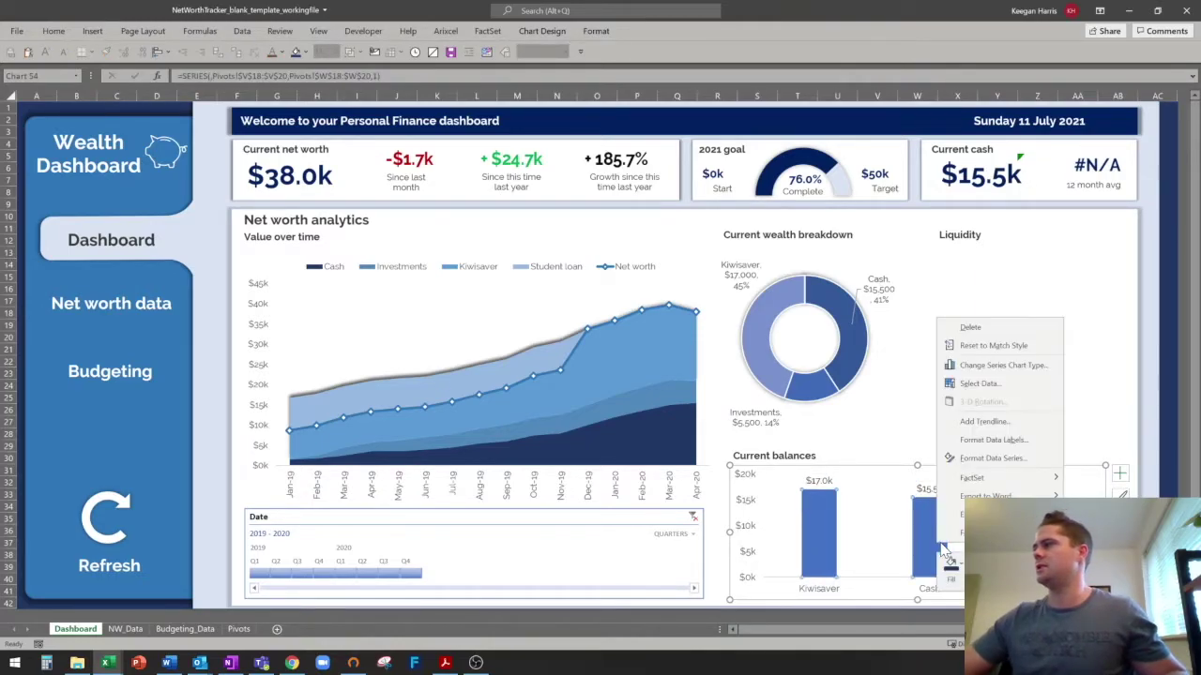
left_click(956, 572)
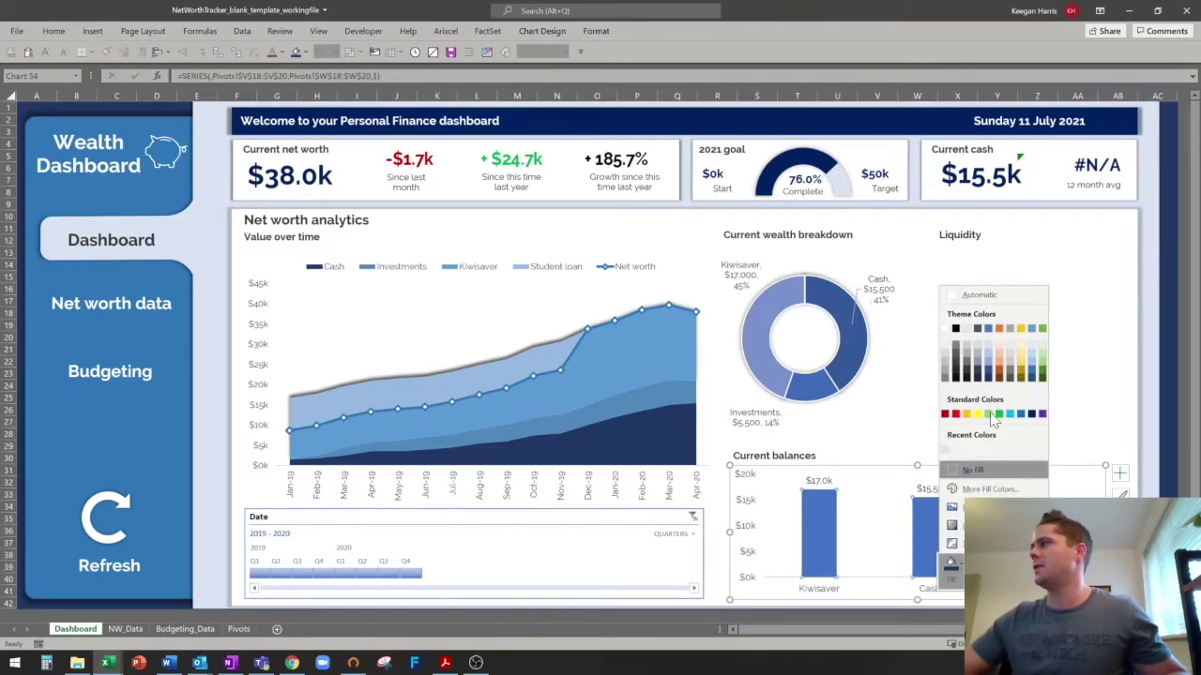
left_click(993, 392)
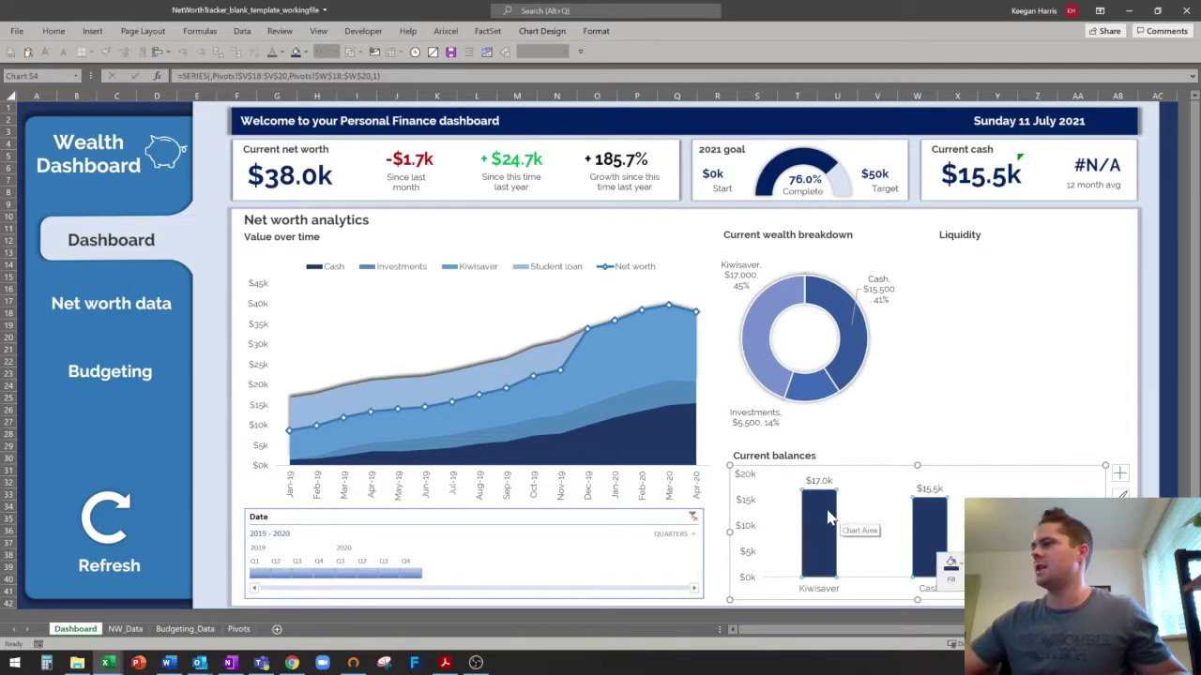
Apply a centred outer shadow to the Current balances columns and deselect the chart.
left_click(595, 31)
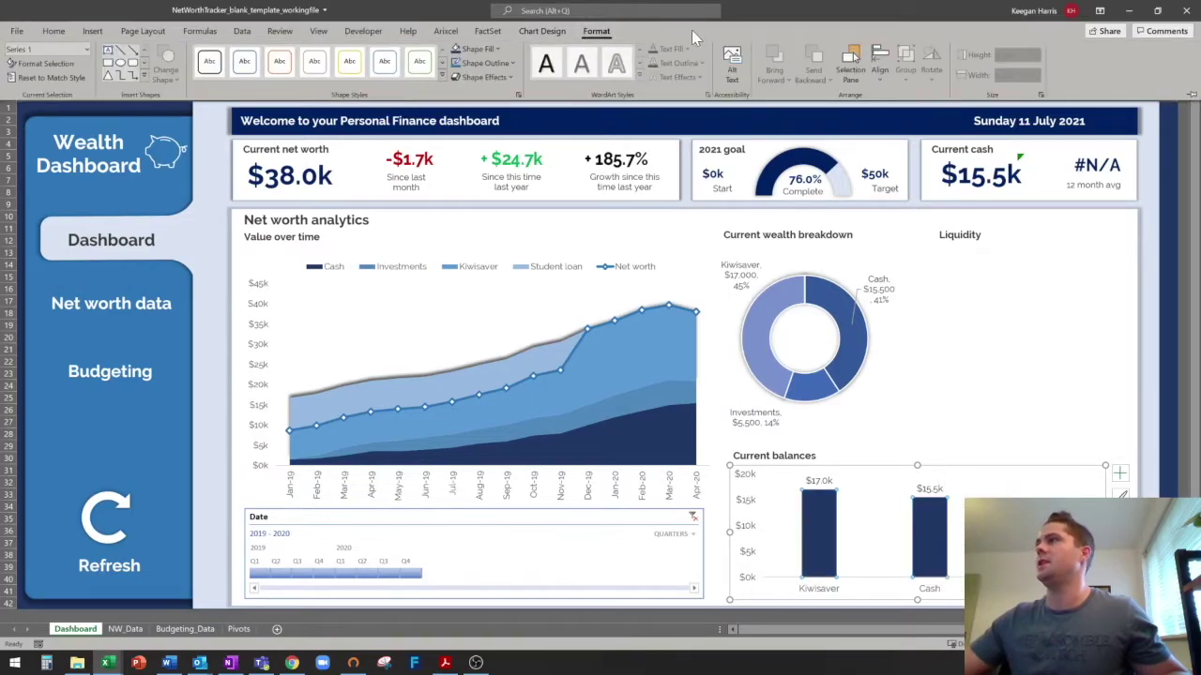
left_click(481, 77)
mouse_move(497, 133)
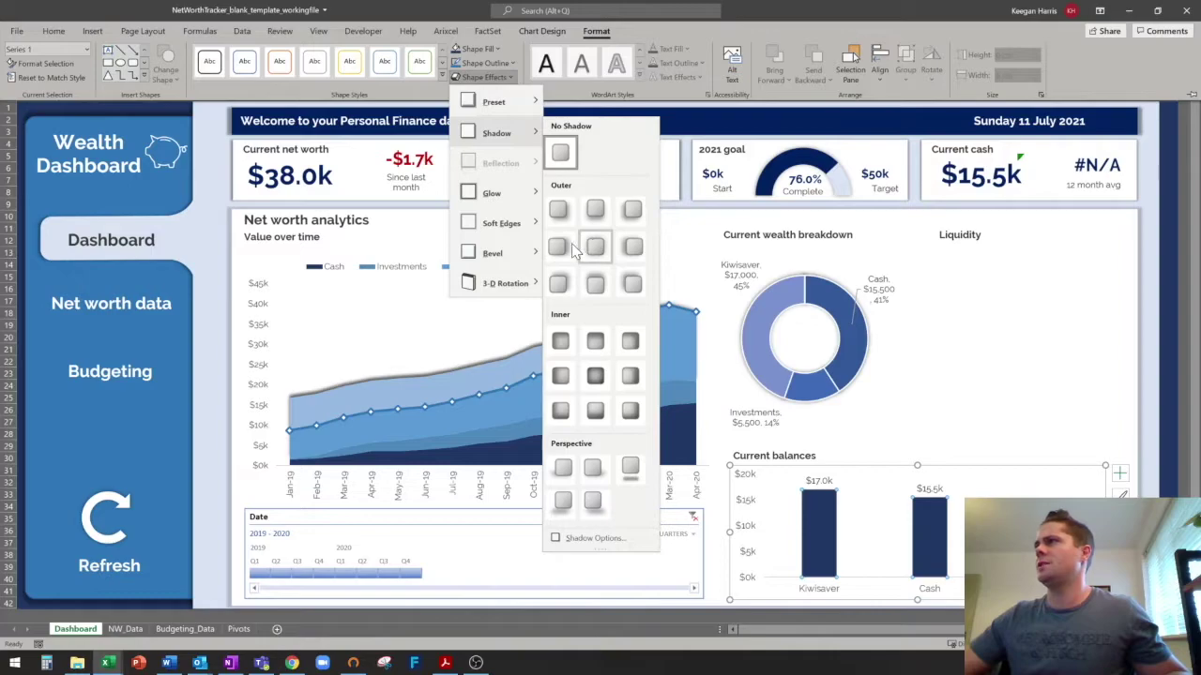
left_click(595, 247)
left_click(1112, 378)
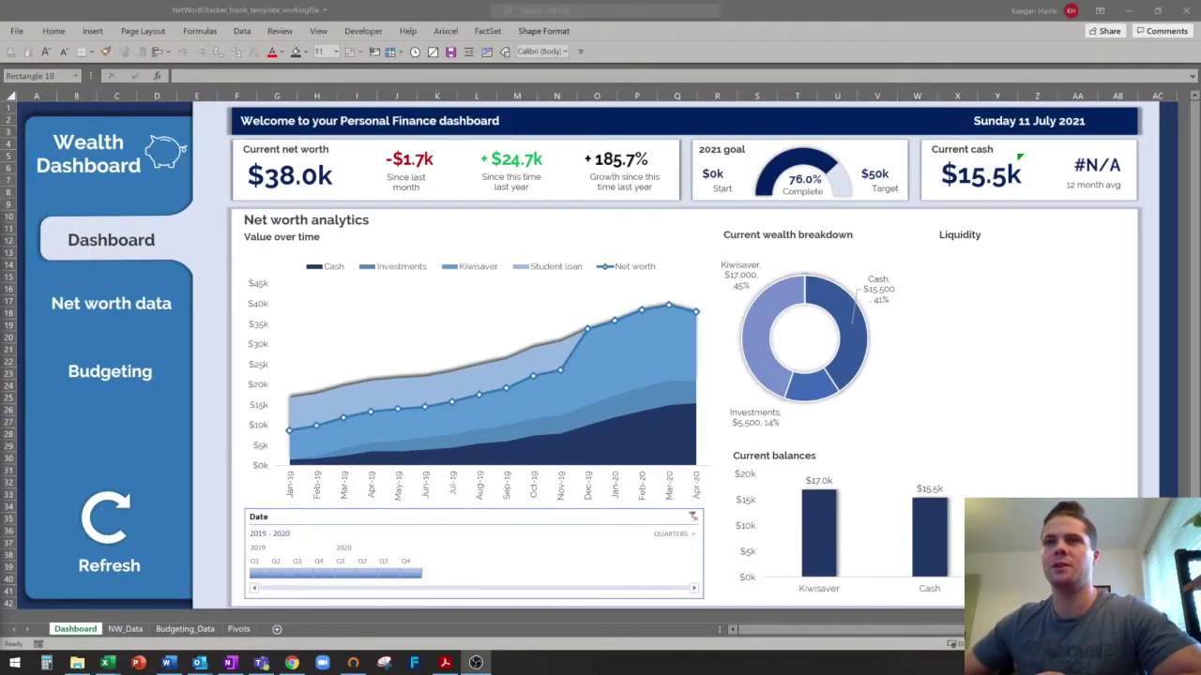
Enter the note "Set your goal here" beside the end of year net worth goal in the Budgeting_Data sheet's Goals table.
left_click(238, 629)
left_click(656, 443)
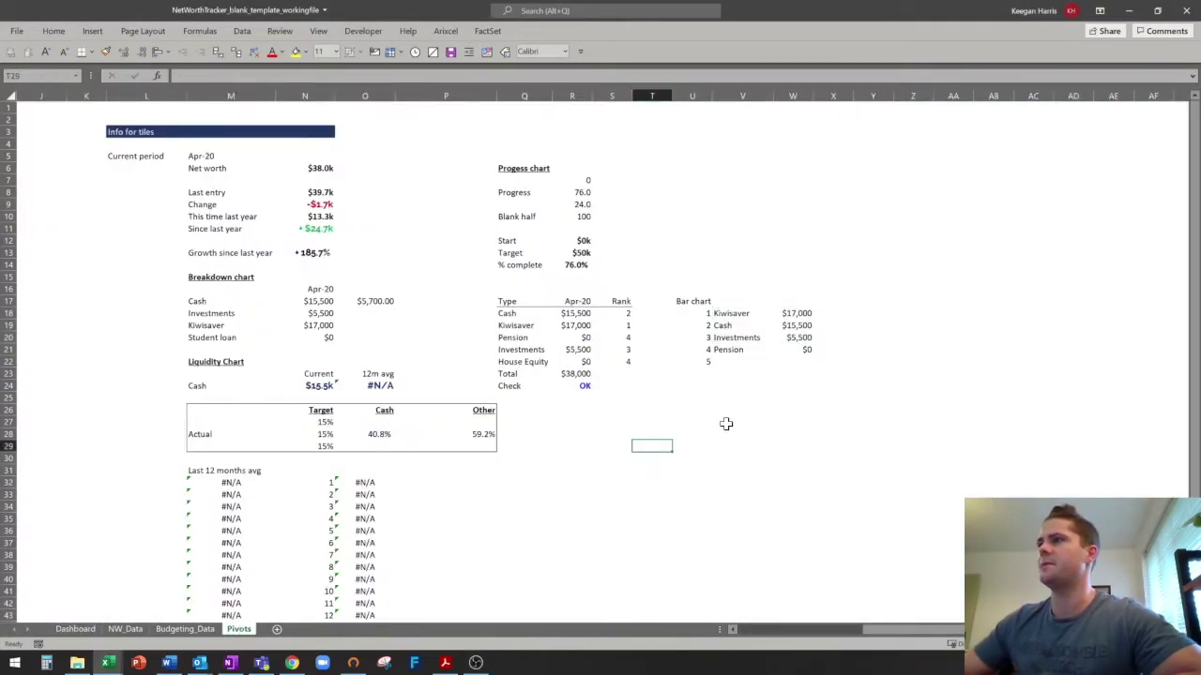
left_click(188, 629)
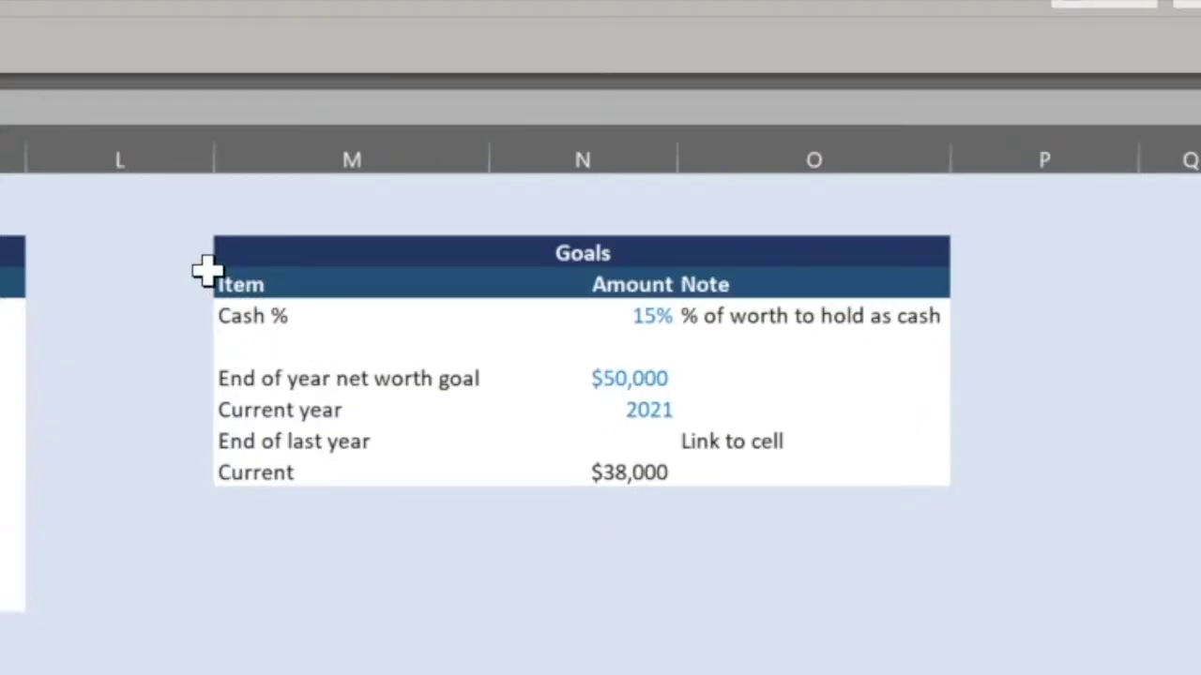
mouse_move(218, 258)
left_mouse_down()
mouse_move(260, 246)
mouse_move(665, 463)
mouse_move(665, 479)
mouse_move(592, 478)
left_mouse_up()
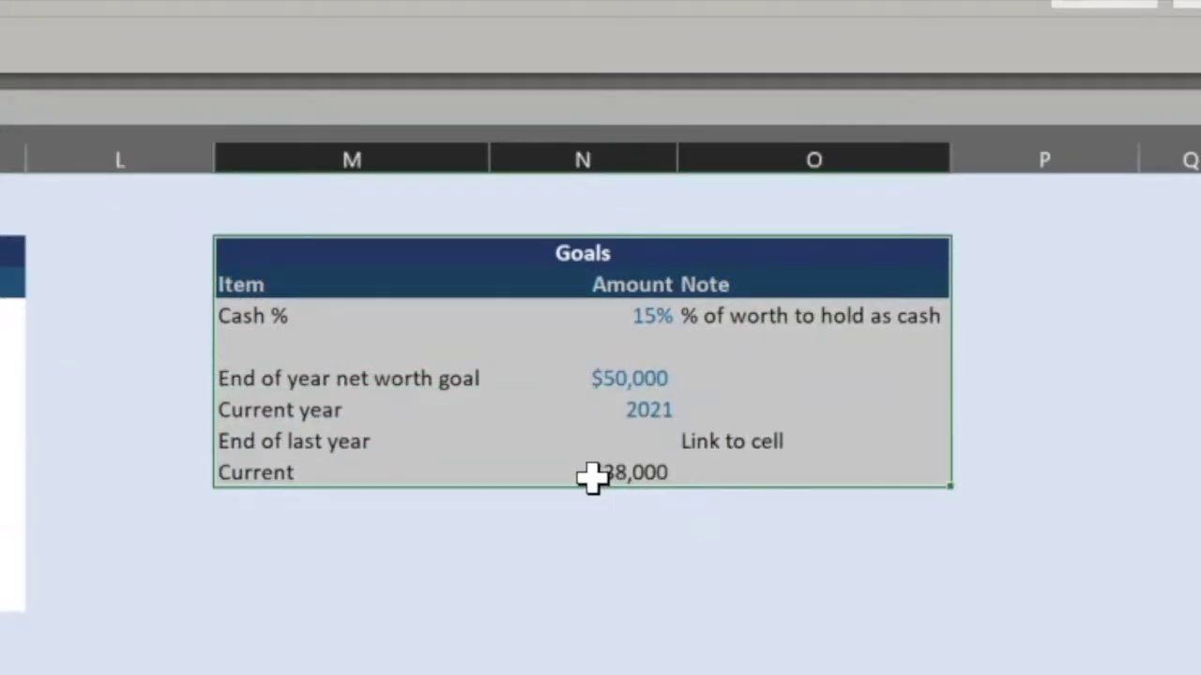
left_click(616, 375)
left_click(787, 381)
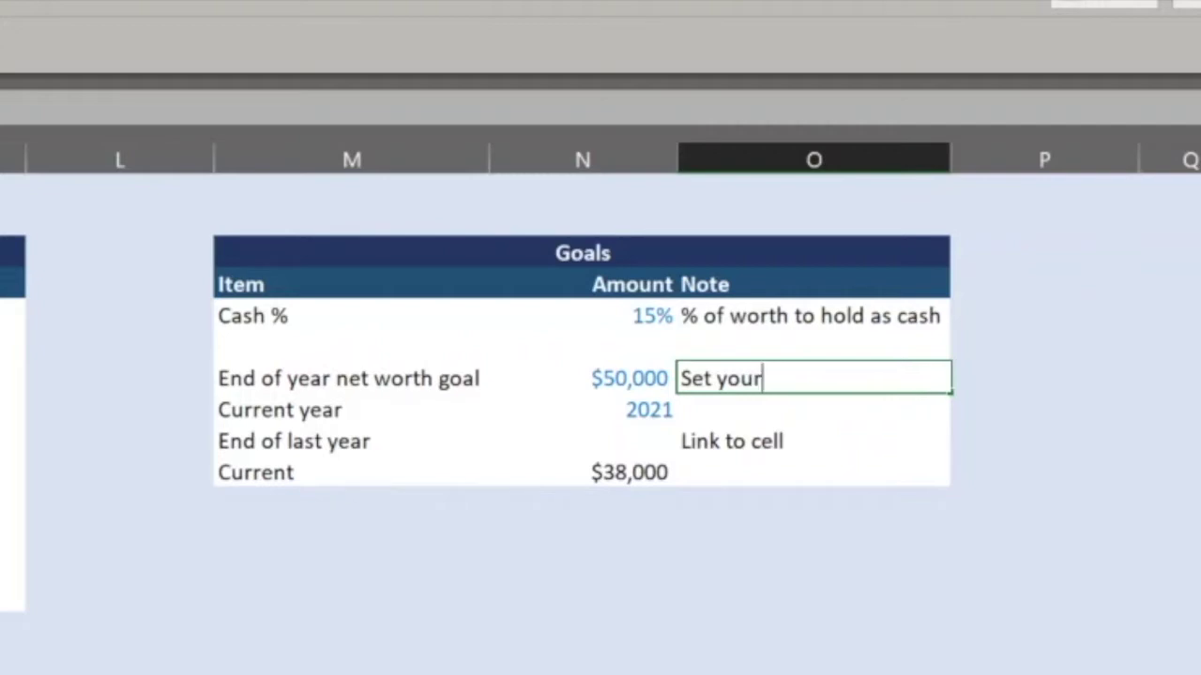
type("Set your goal here")
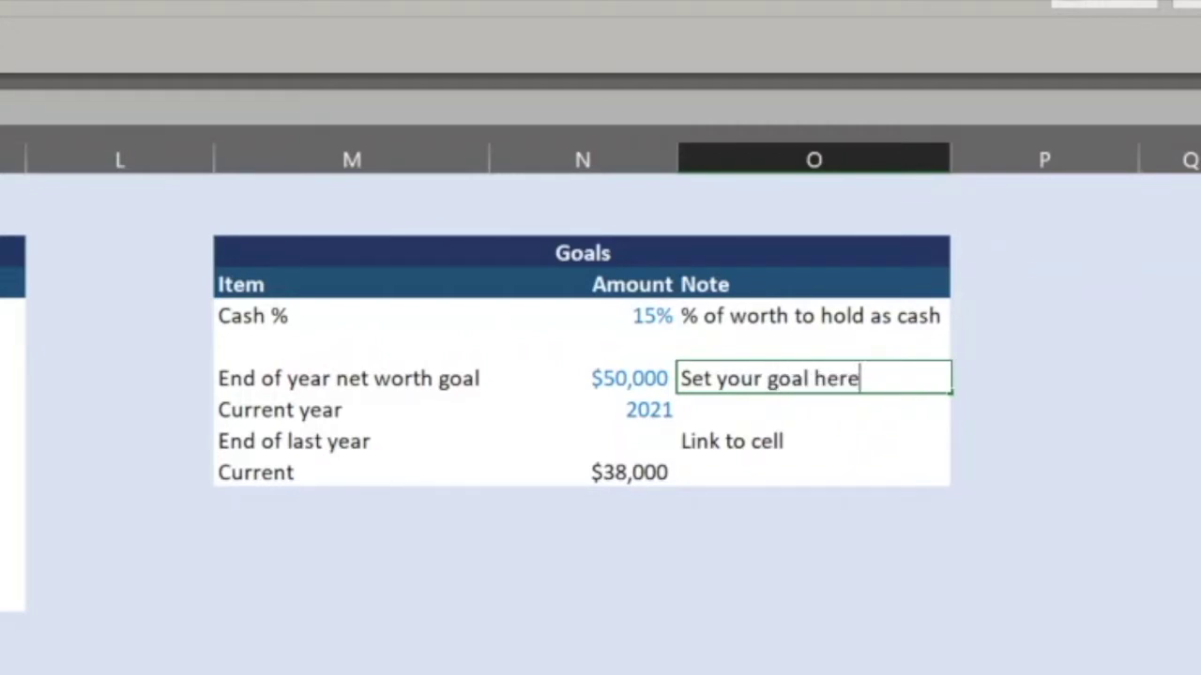
key("Return")
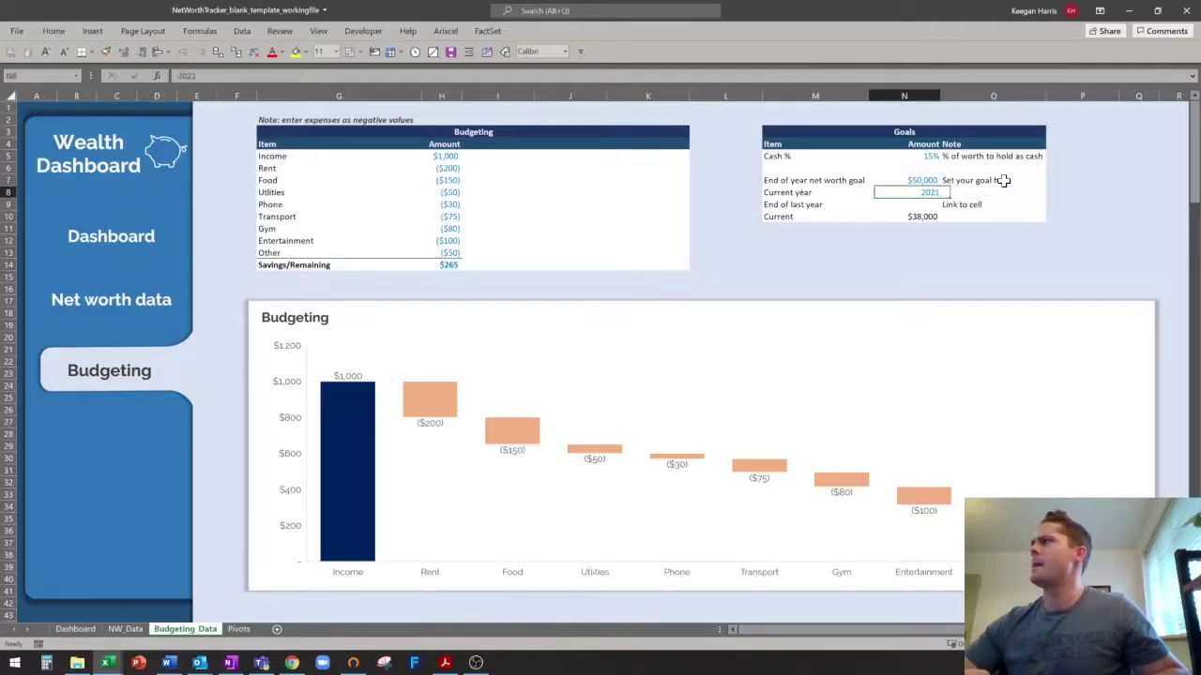
Link the End of last year amount in the Goals table to the Apr-19 total net worth with =NW_Data!S8.
key("Left")
key("Right")
key("Down")
key("Left")
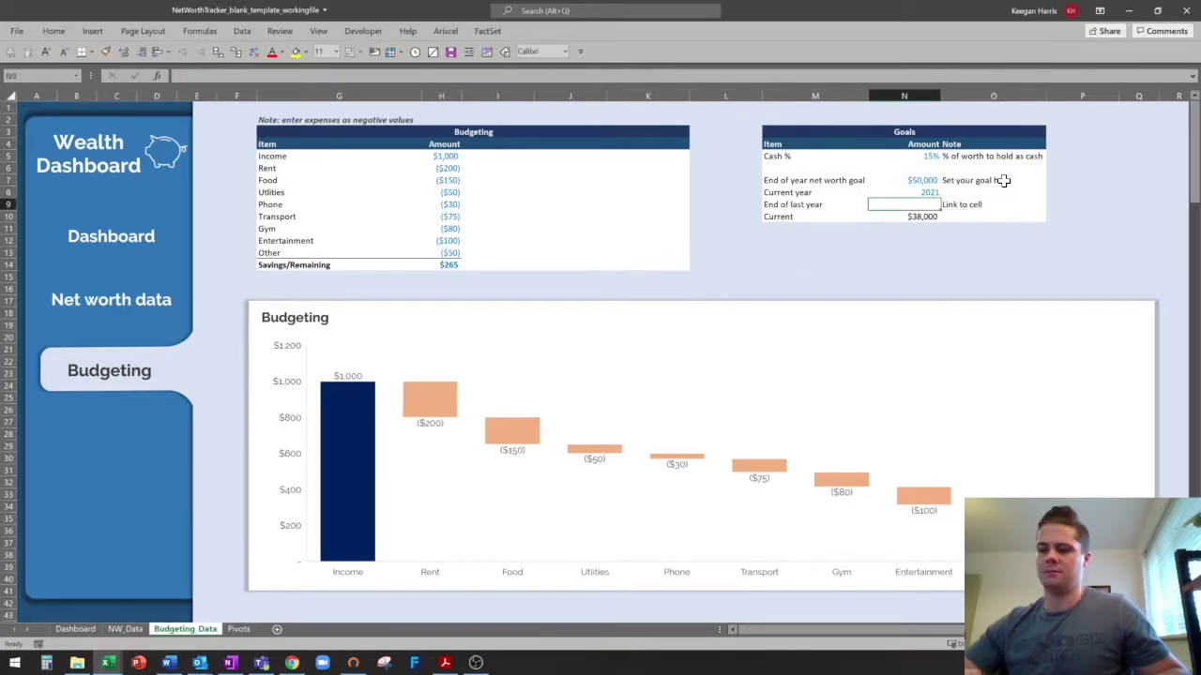
type("=")
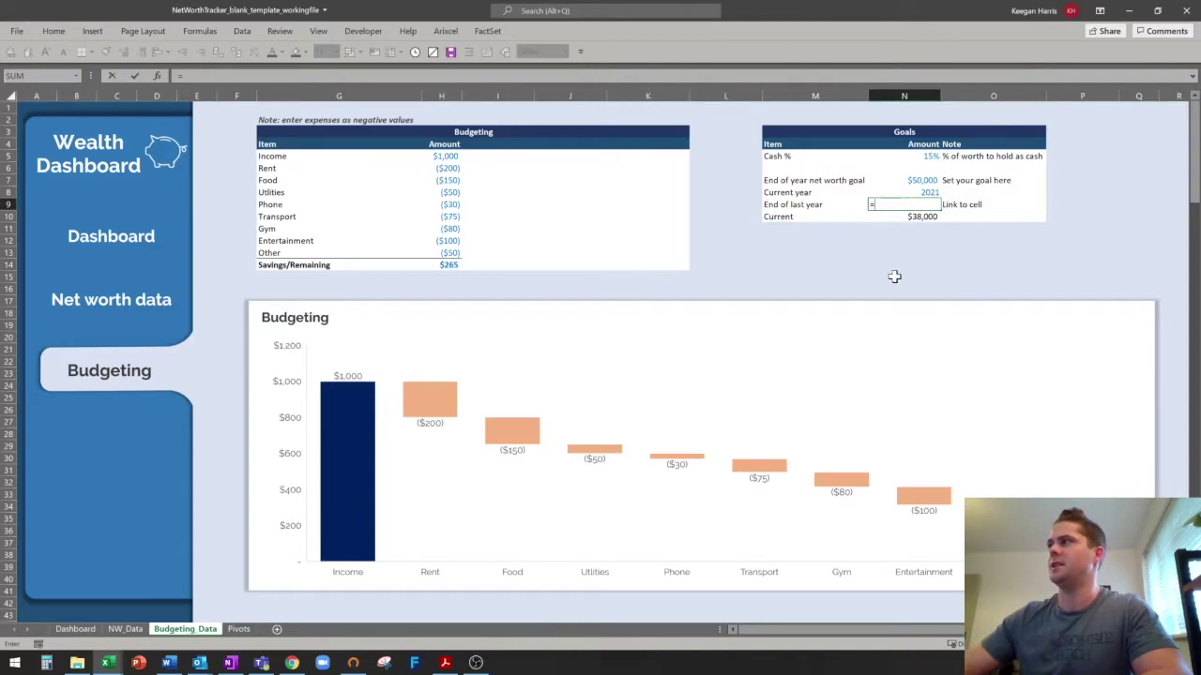
left_click(124, 630)
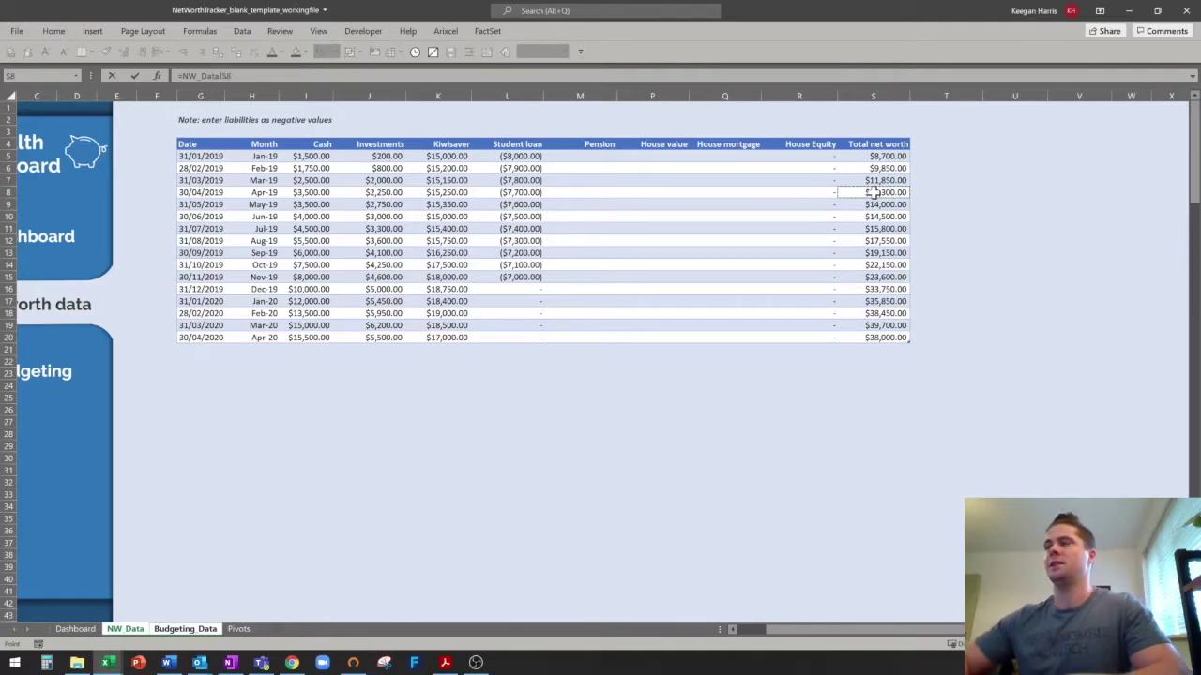
key("Return")
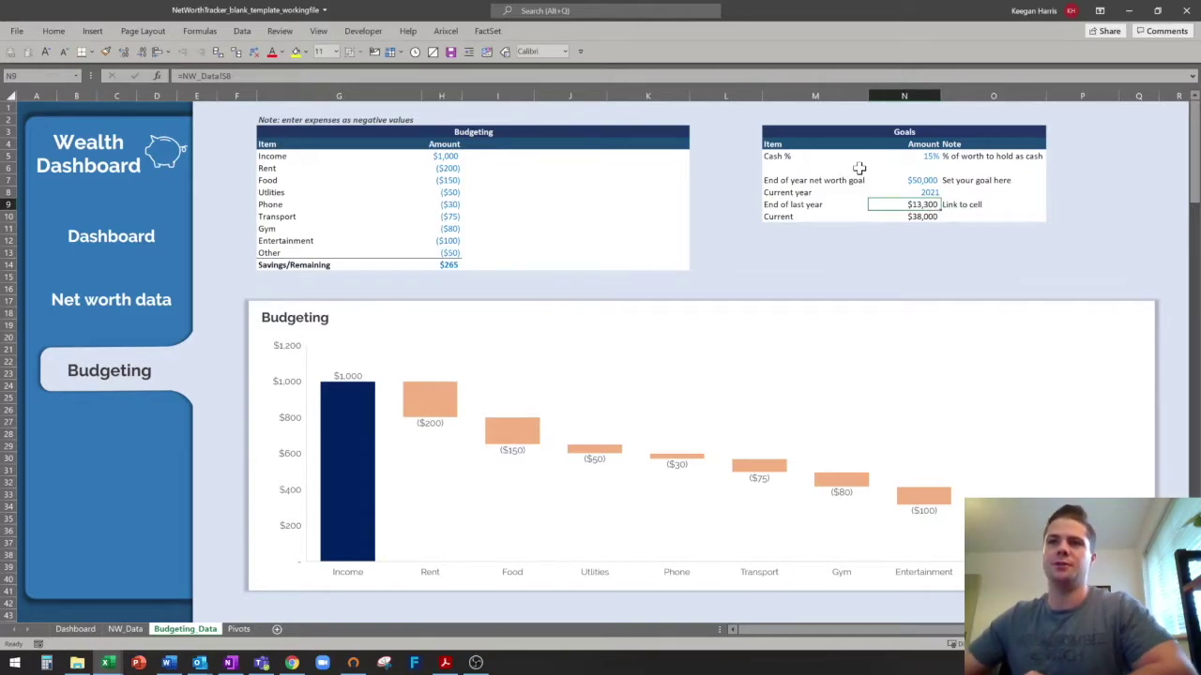
Review the Cash % goal and the target, cash and other percentage formulas in the Liquidity Chart table on the Pivots sheet.
left_click(916, 155)
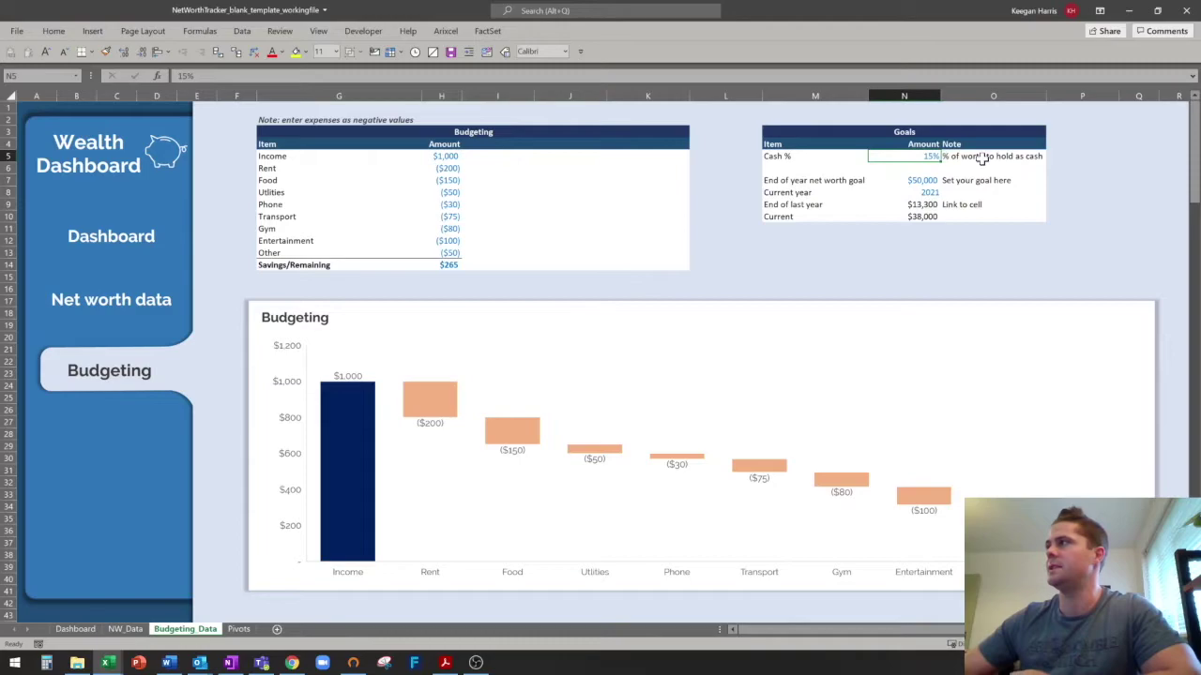
left_click(238, 629)
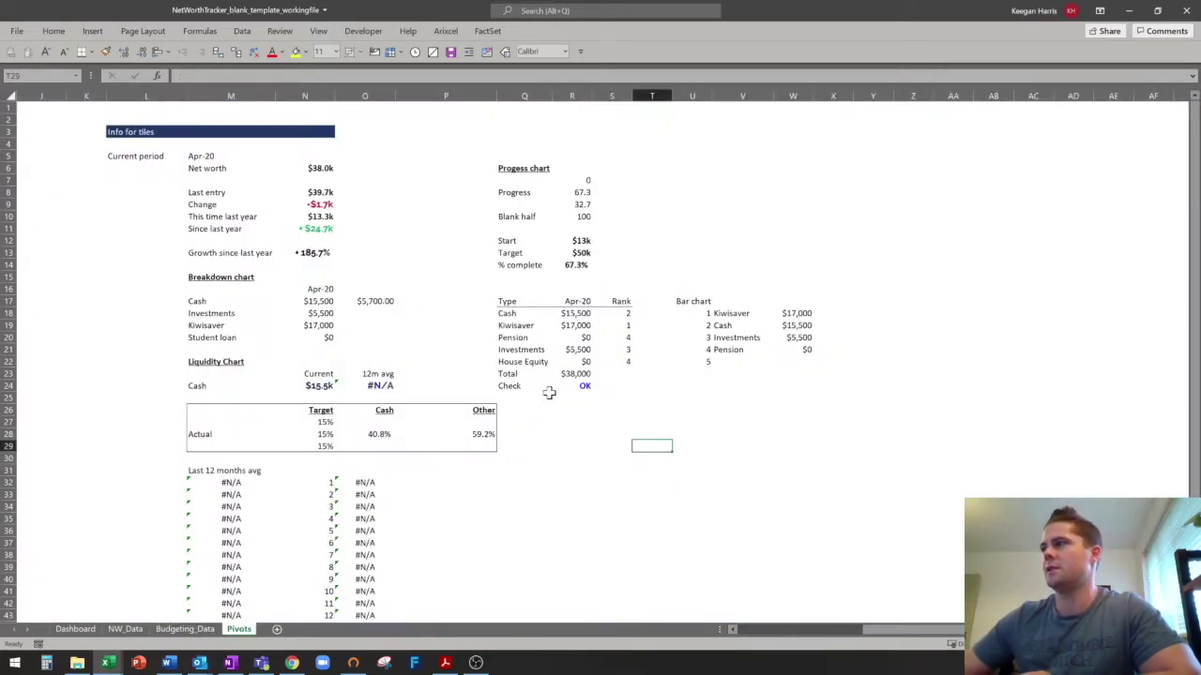
left_click(332, 423)
key("Down")
key("Down")
key("Up")
key("Right")
key("F2")
key("Escape")
key("F2")
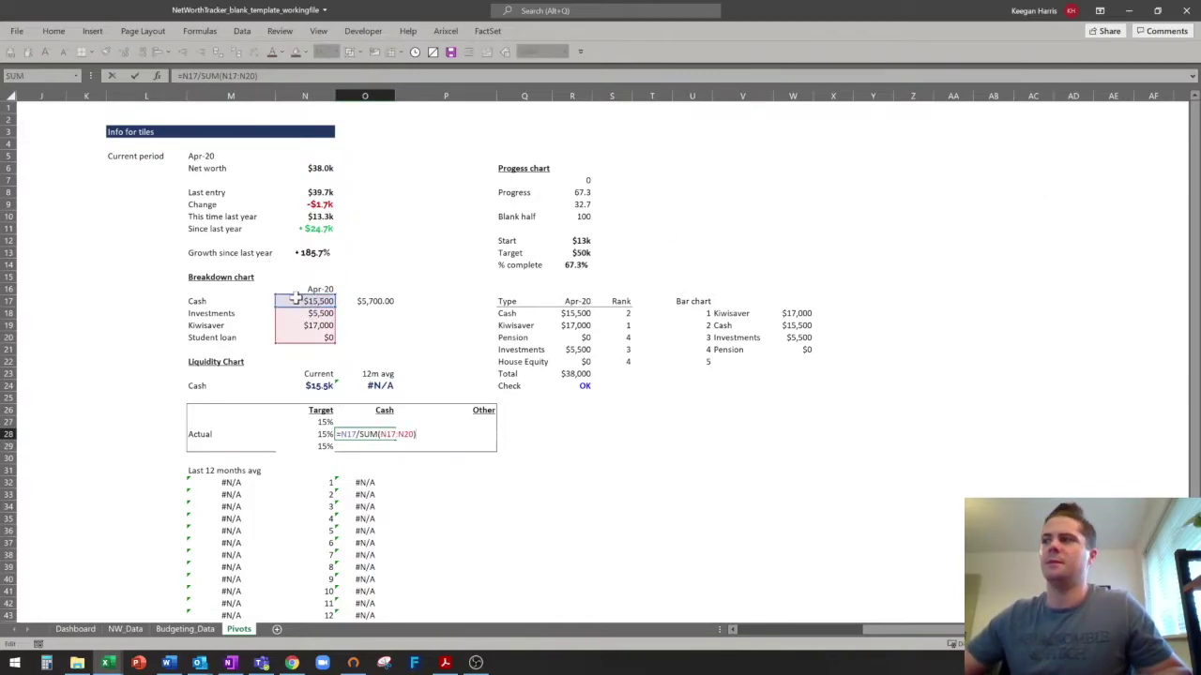
mouse_move(309, 298)
left_mouse_down()
mouse_move(320, 318)
mouse_move(315, 291)
mouse_move(317, 308)
left_mouse_up()
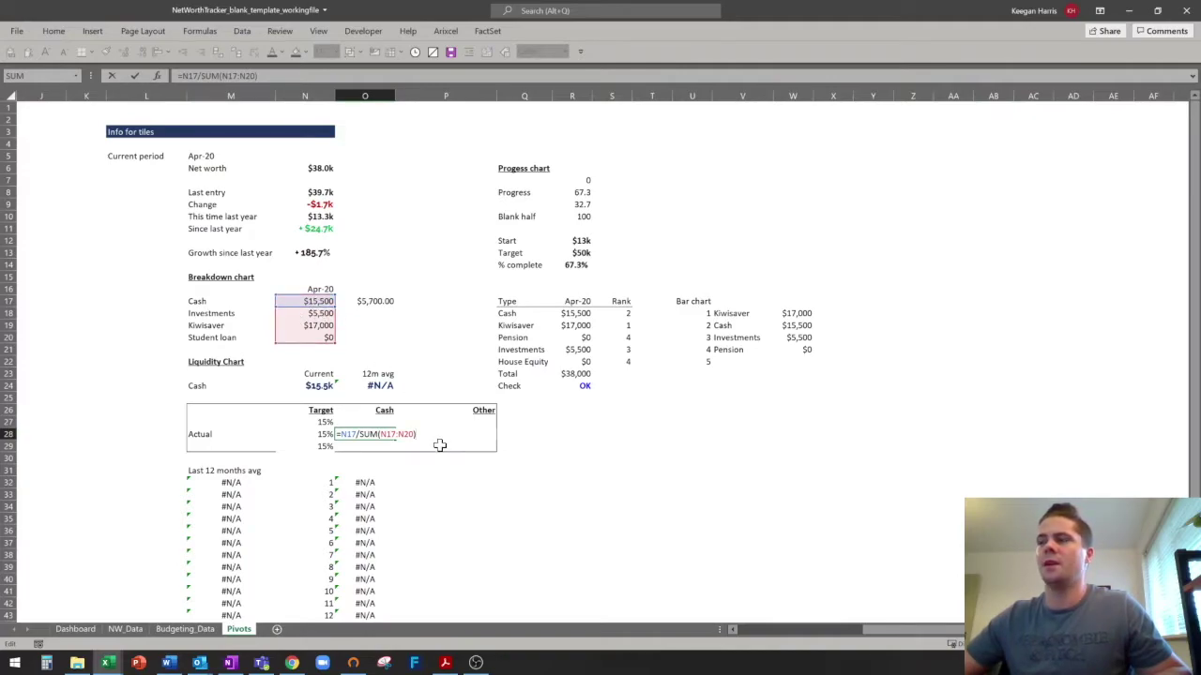
key("Escape")
key("F2")
key("Escape")
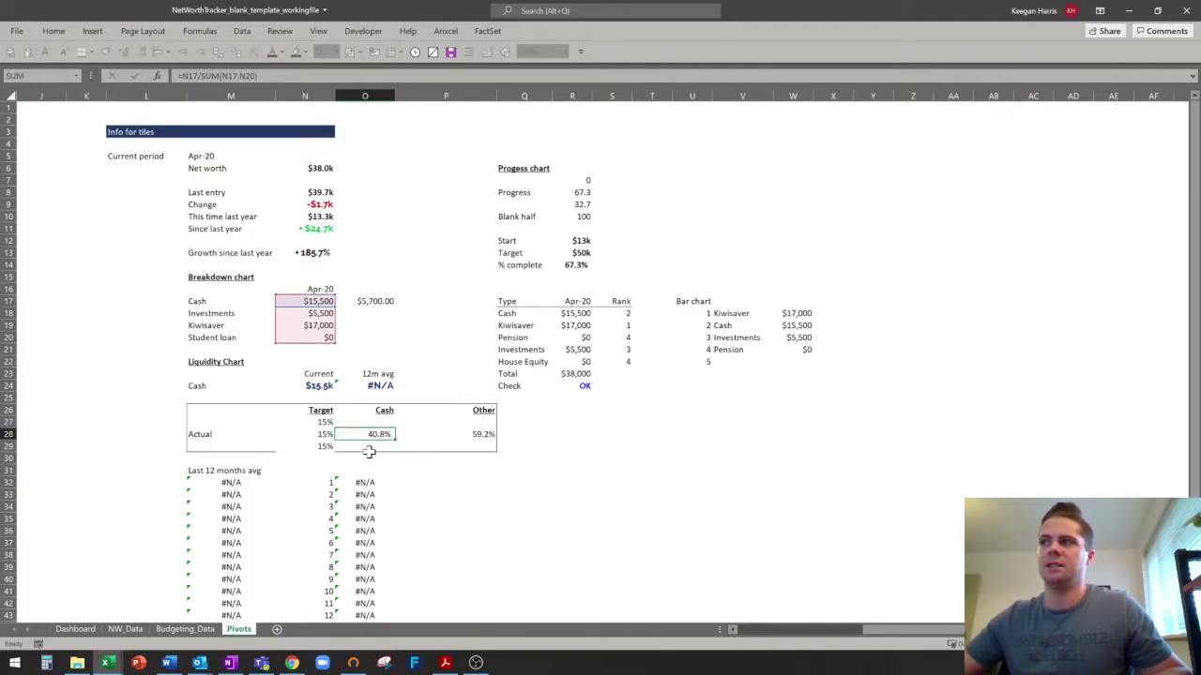
left_click(480, 437)
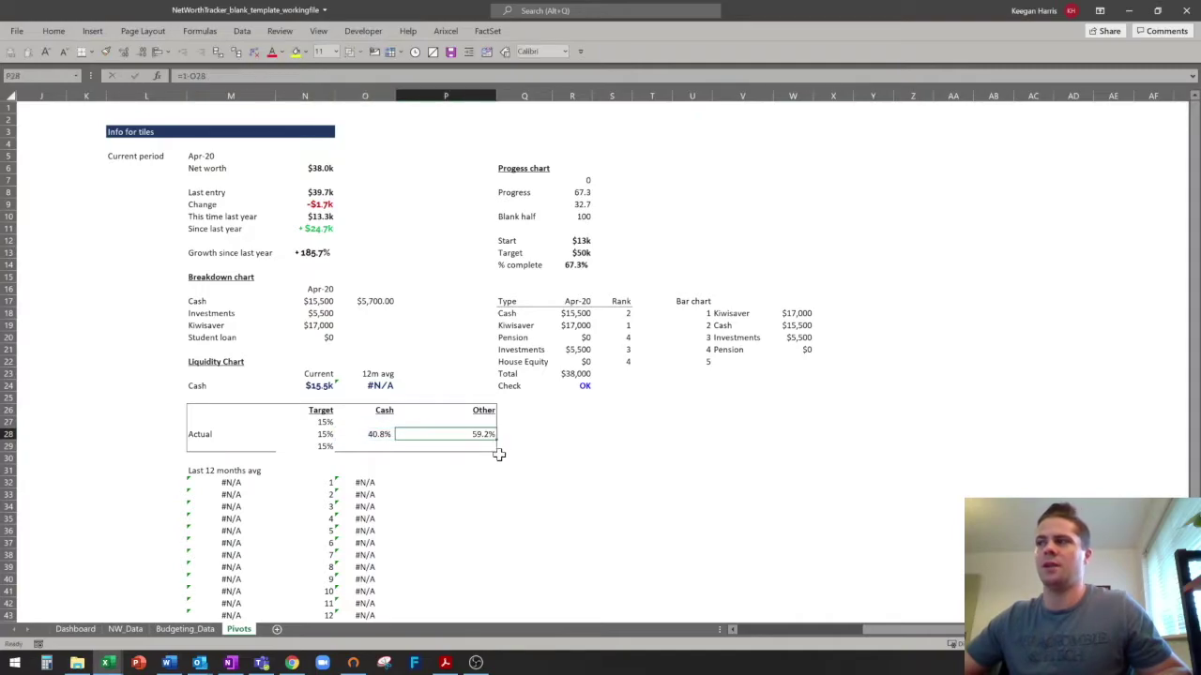
Insert a custom combo chart from the Target, Cash and Other table in N26:P29 on the Pivots sheet.
left_click_drag(211, 419, 374, 441)
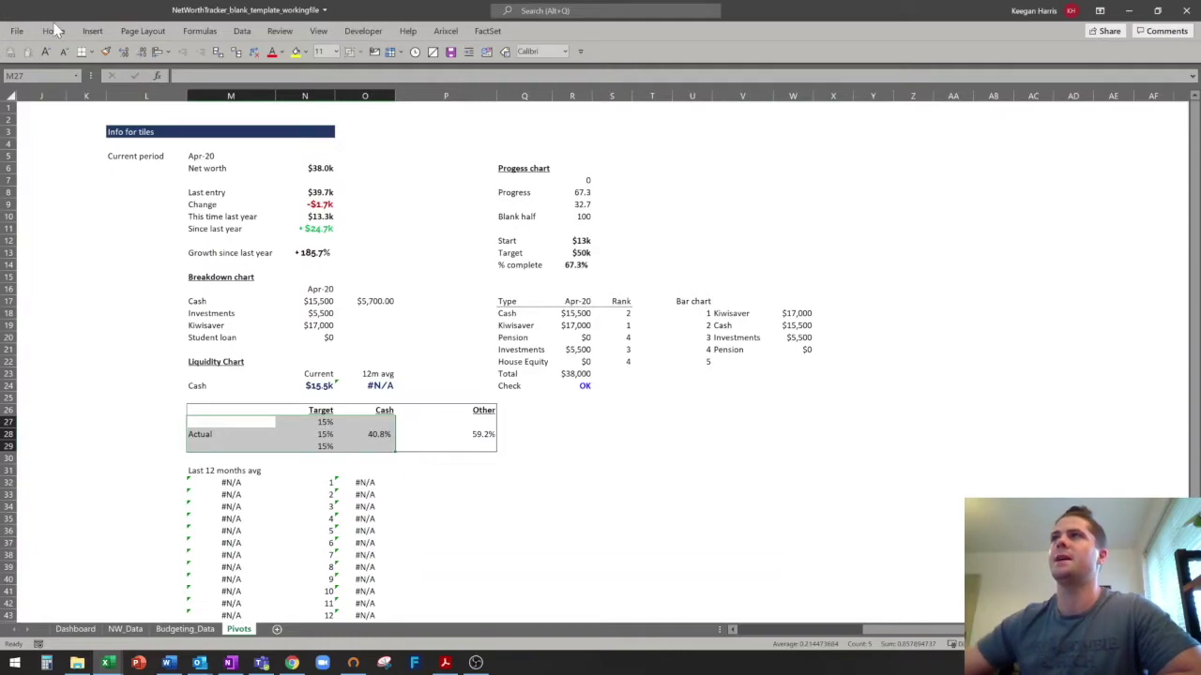
left_click(93, 32)
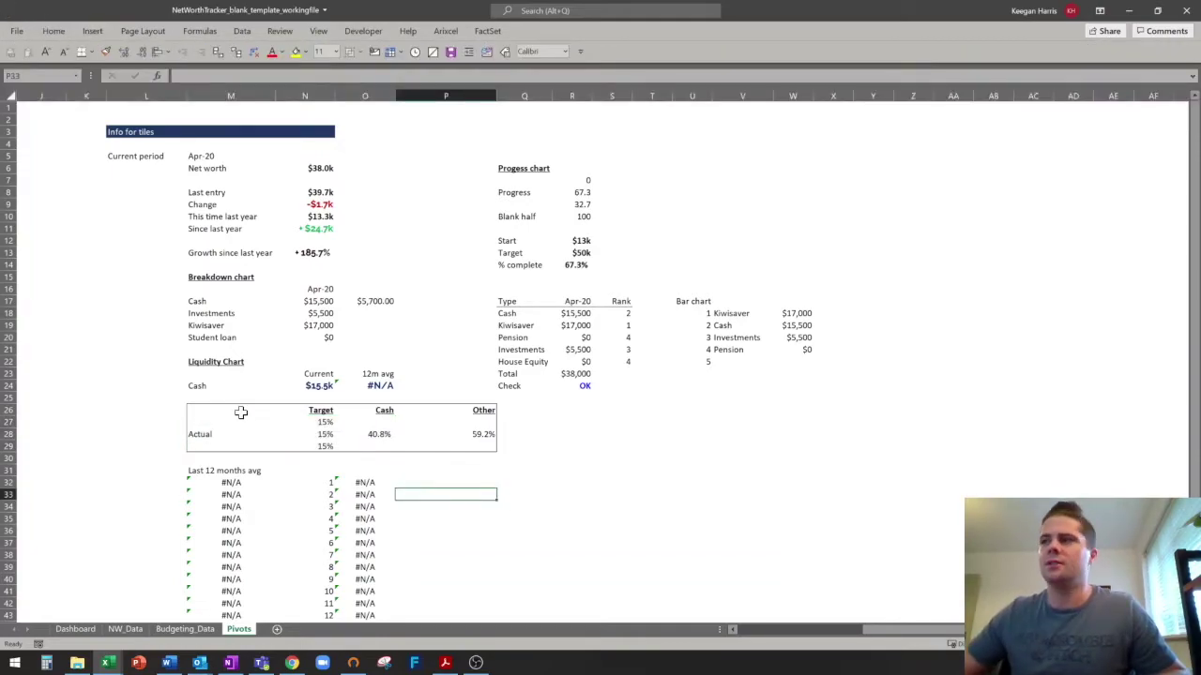
left_click_drag(196, 409, 467, 444)
left_click_drag(320, 414, 475, 454)
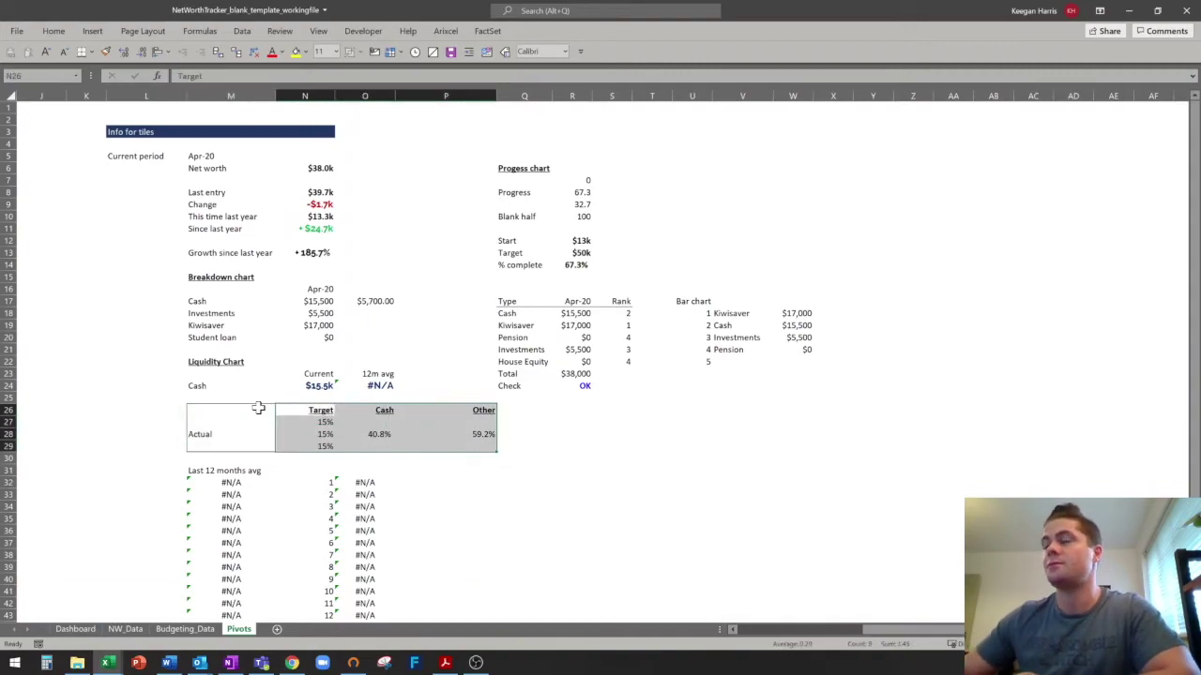
left_click(106, 31)
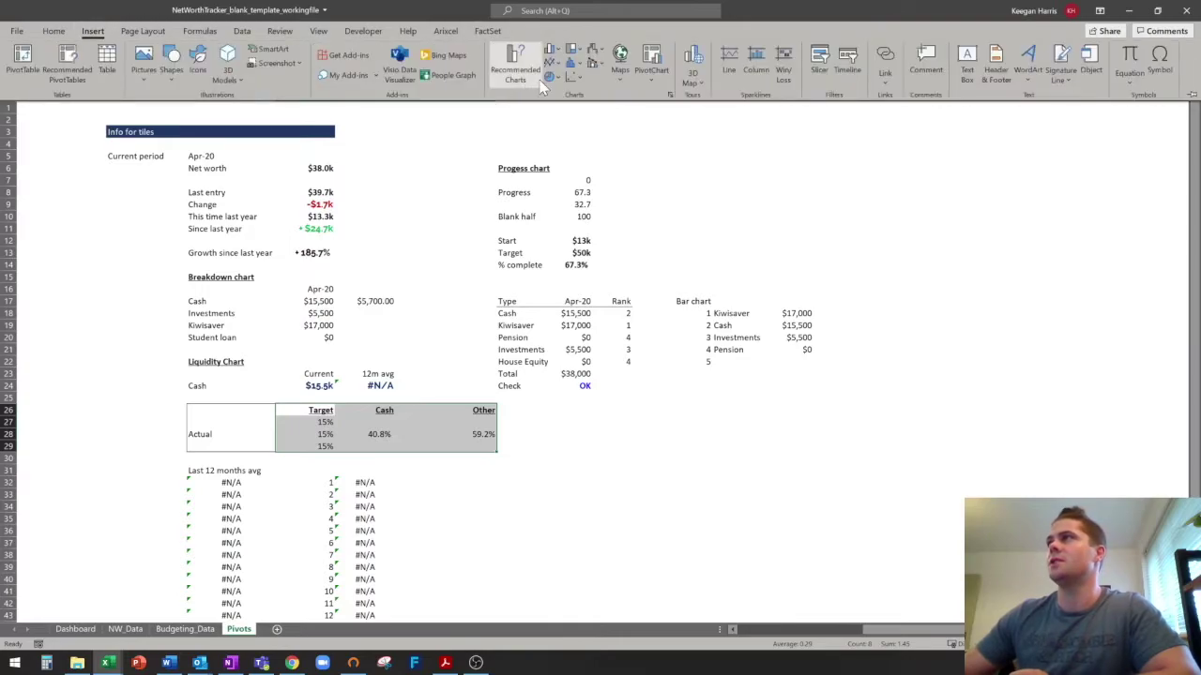
left_click(672, 96)
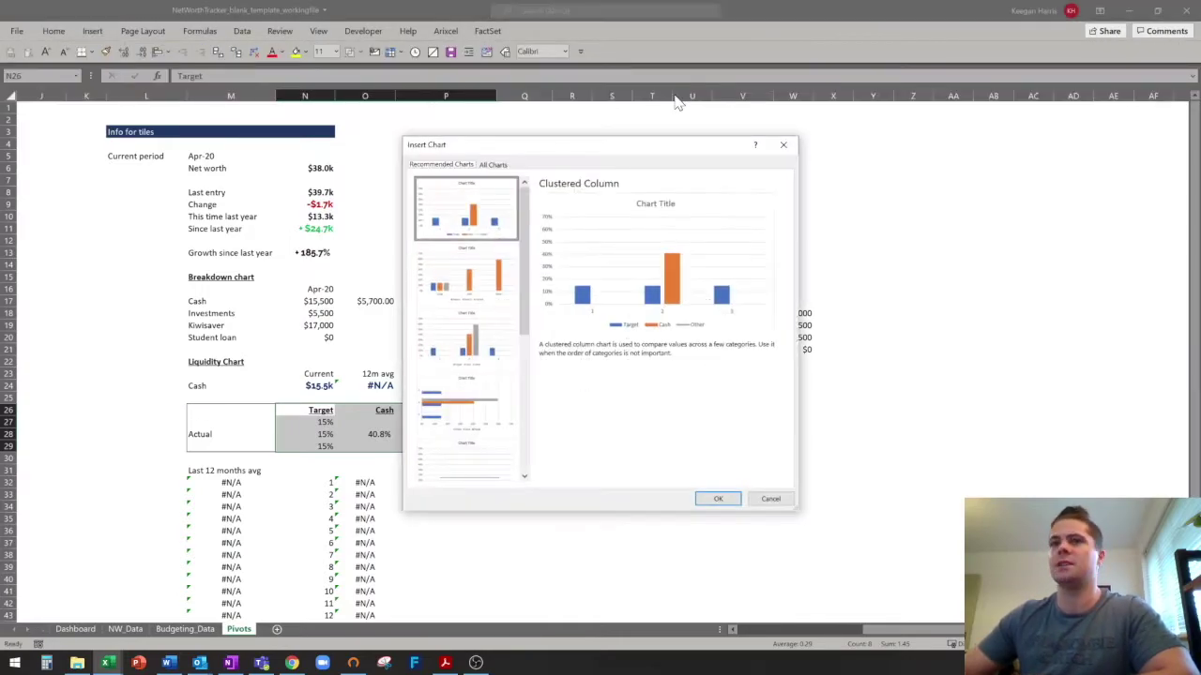
left_click(495, 165)
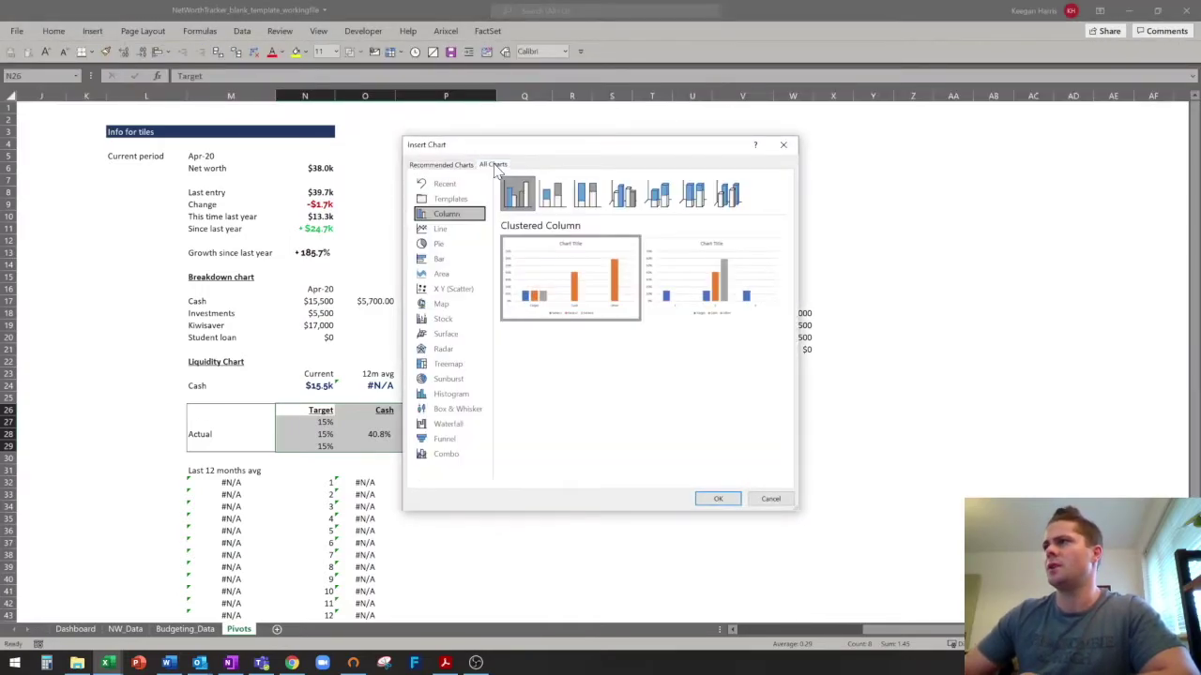
left_click(454, 456)
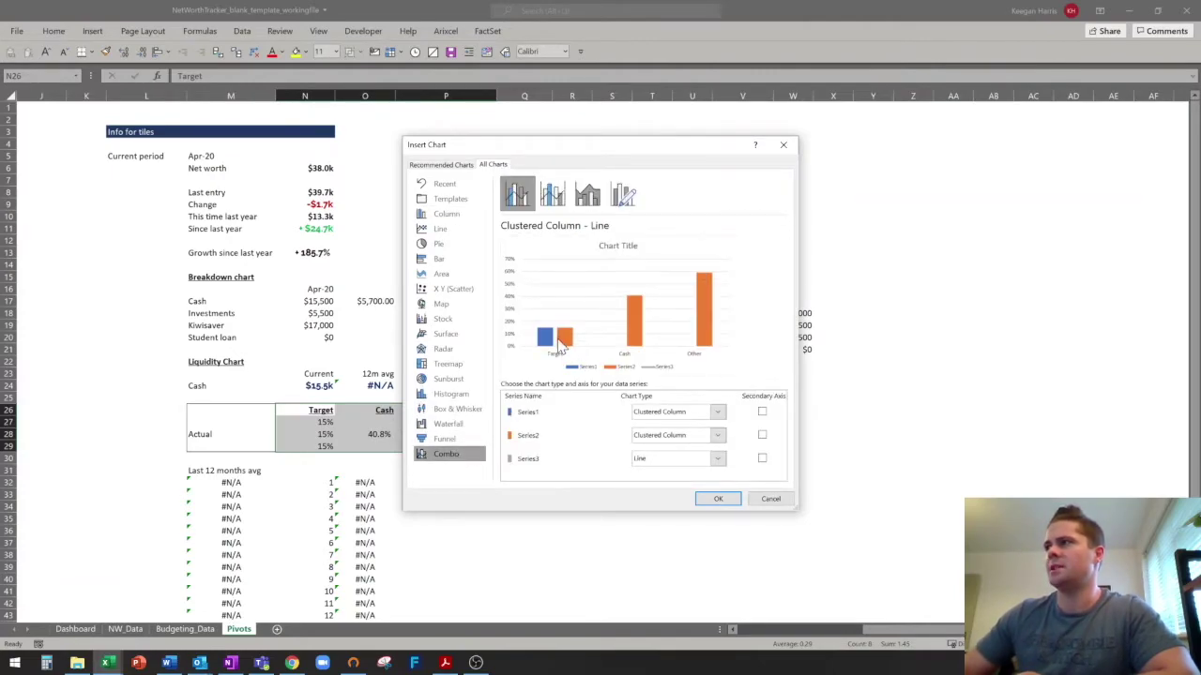
left_click(718, 413)
left_click(652, 288)
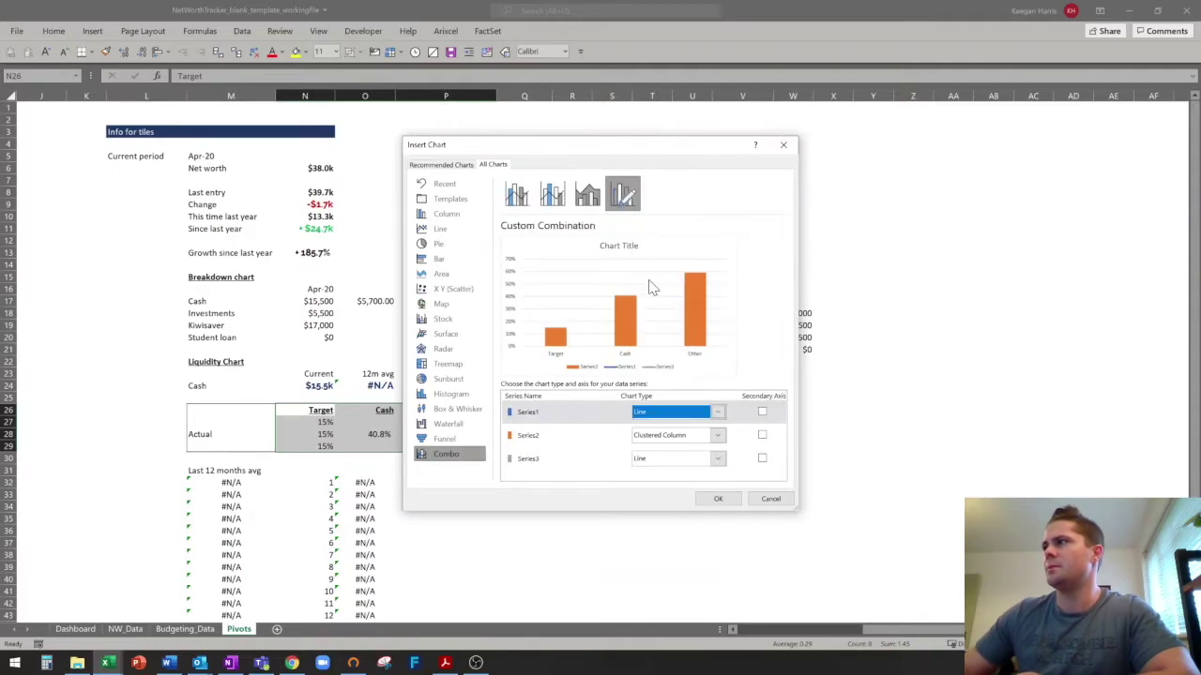
left_click(717, 414)
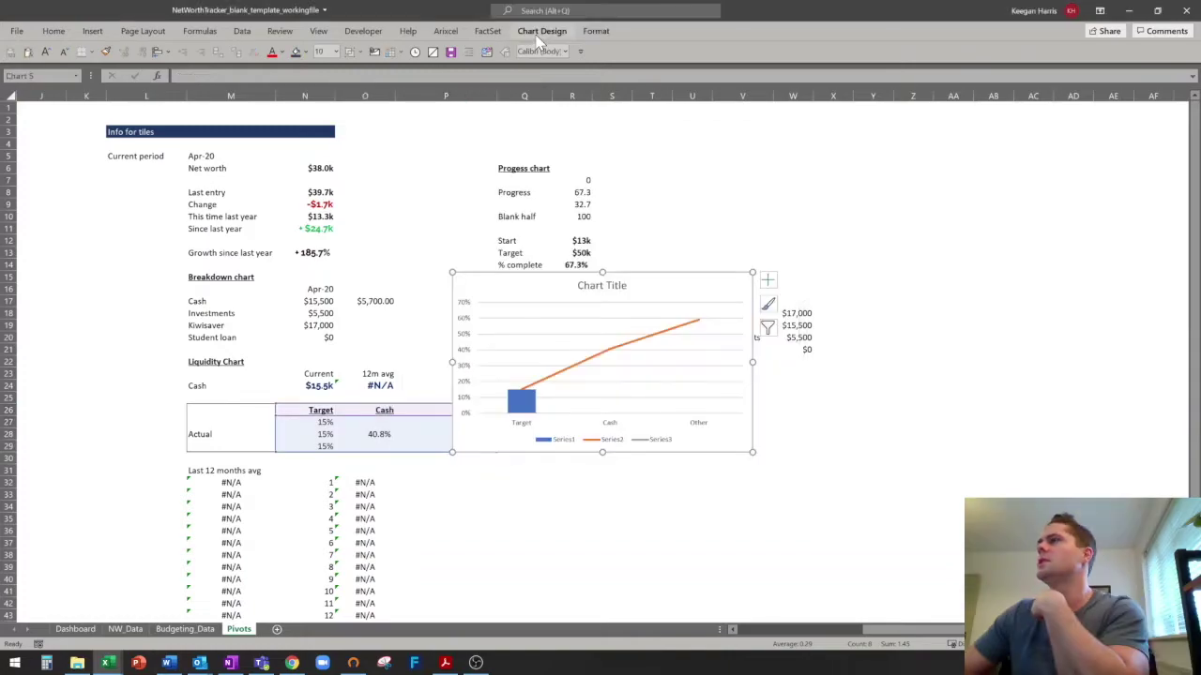
Switch the combo chart's rows and columns, with Target as a Line and Cash and Other as Stacked Columns.
left_click(543, 36)
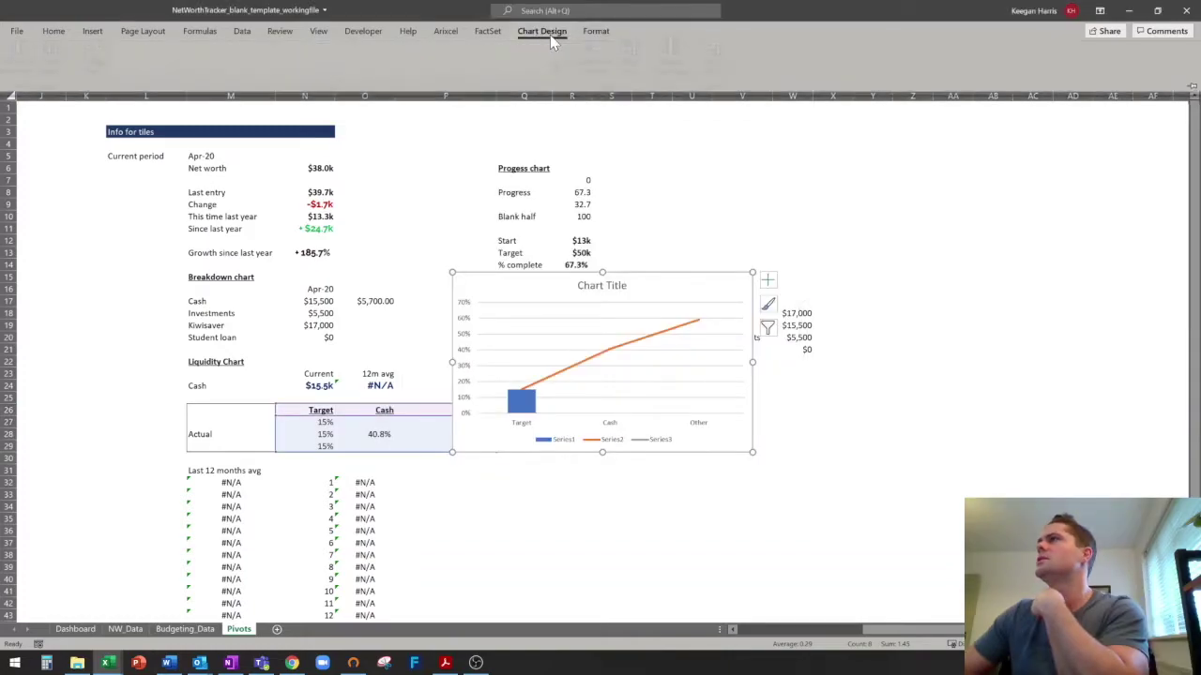
left_click(603, 77)
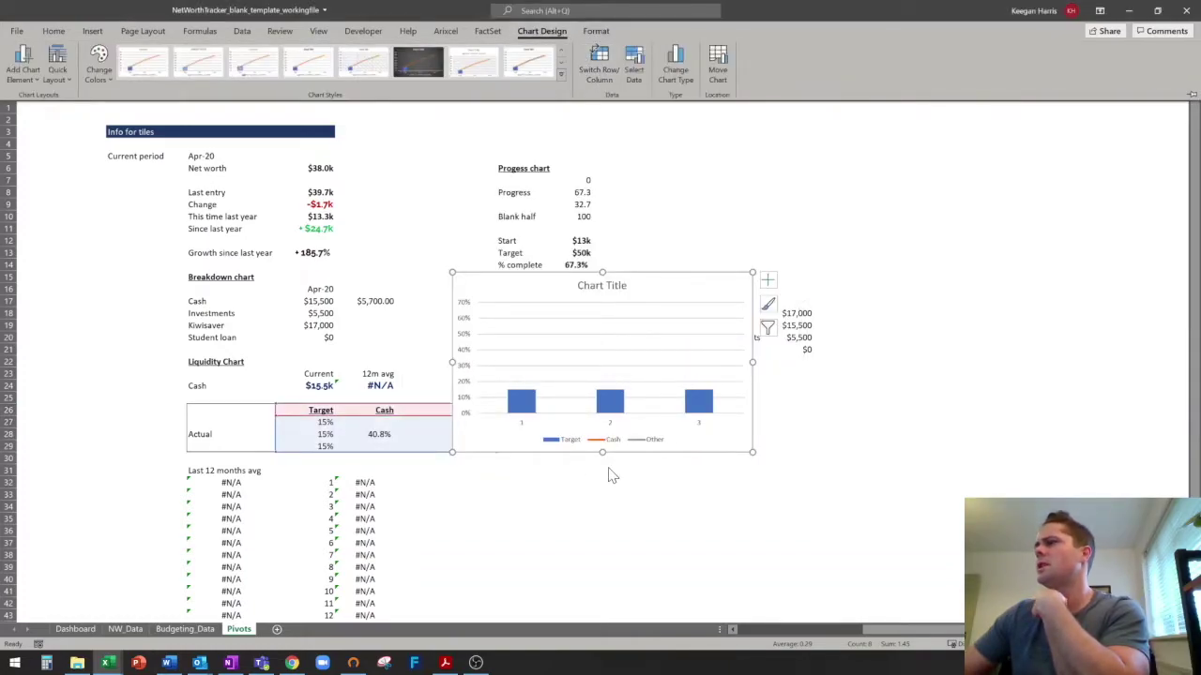
left_click(675, 67)
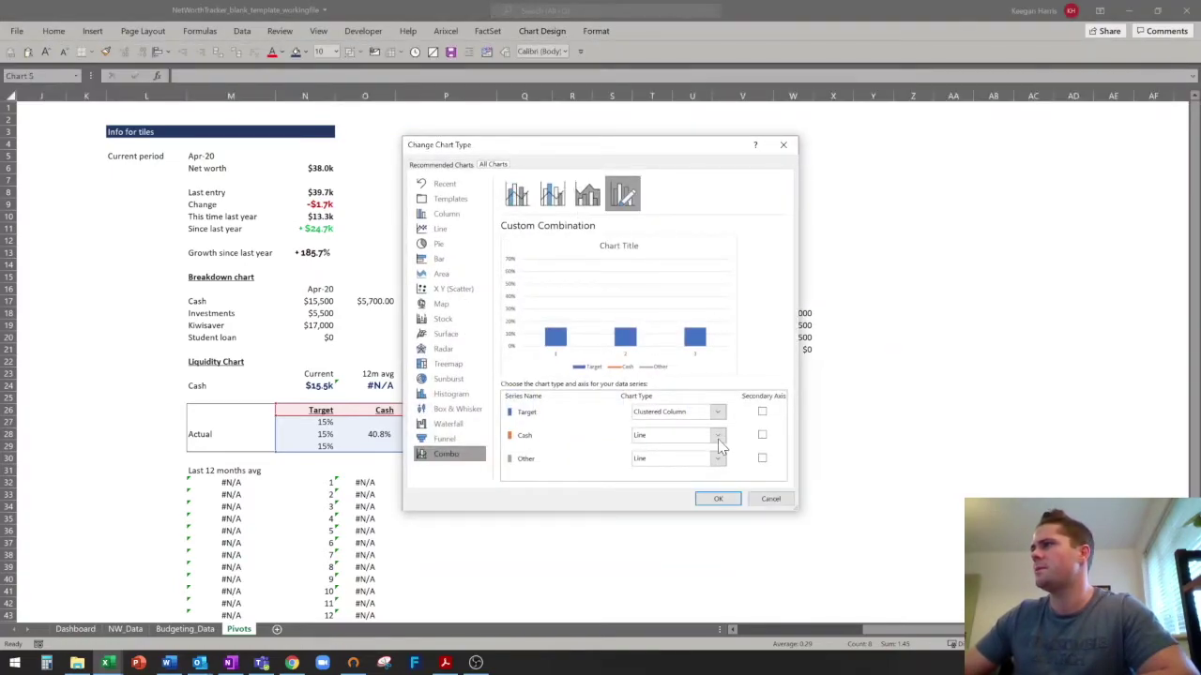
left_click(718, 413)
left_click(649, 287)
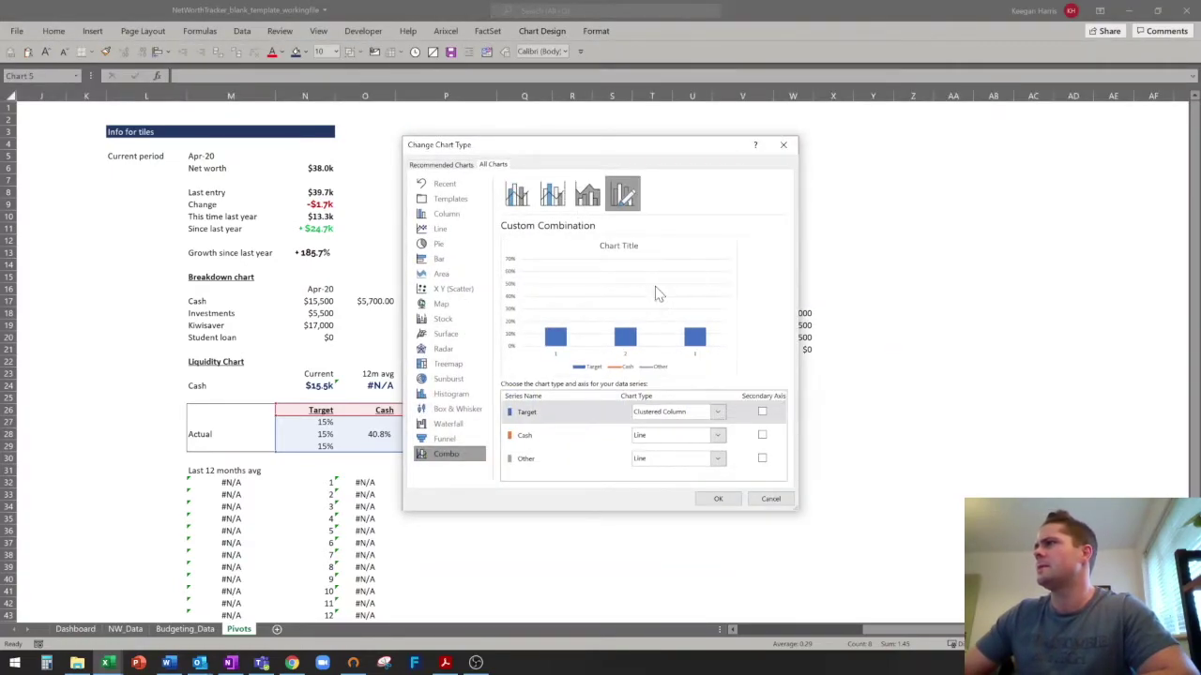
left_click(712, 436)
left_click(684, 193)
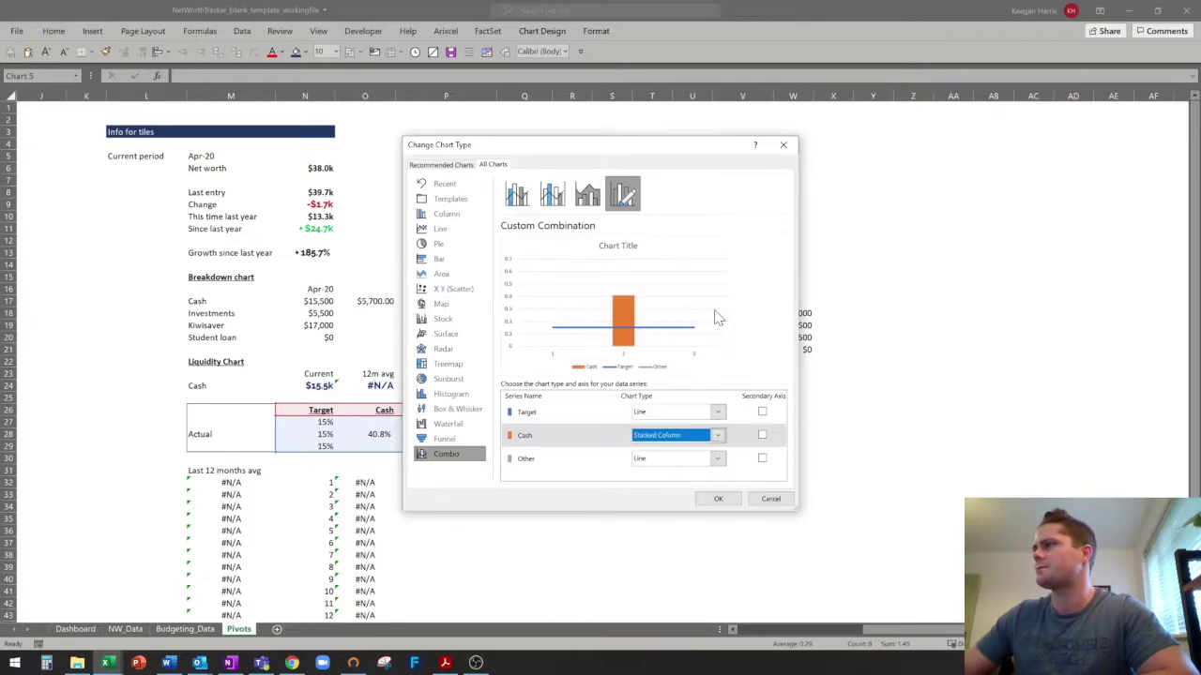
left_click(717, 458)
left_click(684, 216)
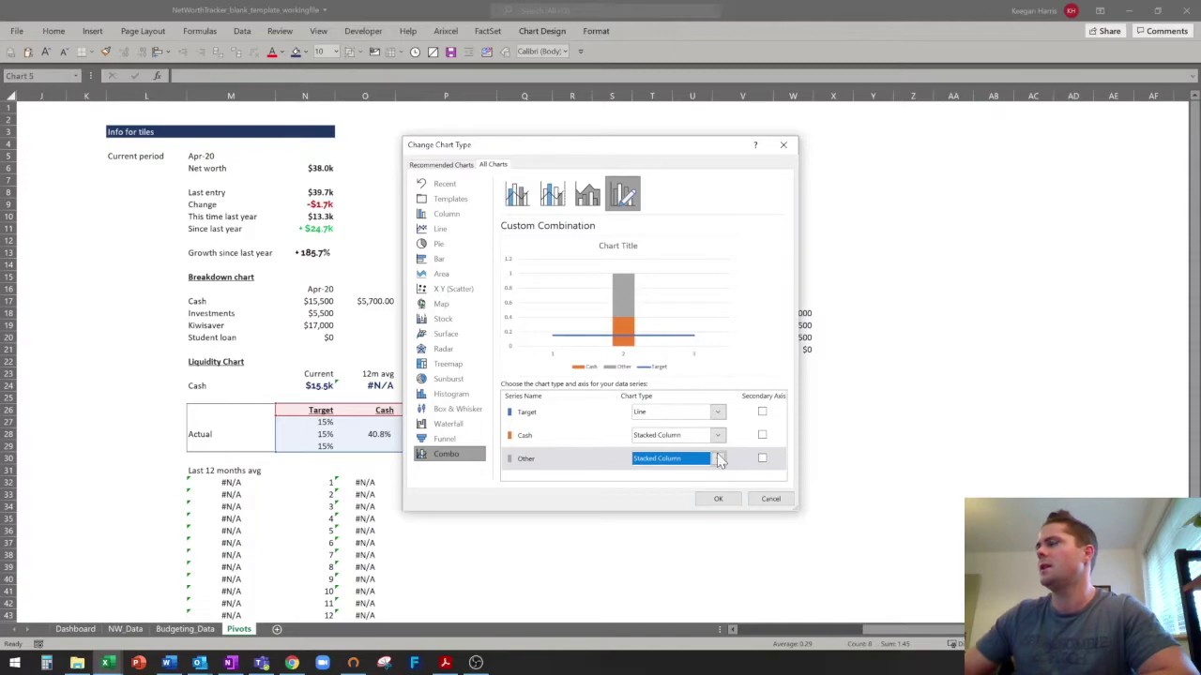
left_click(719, 498)
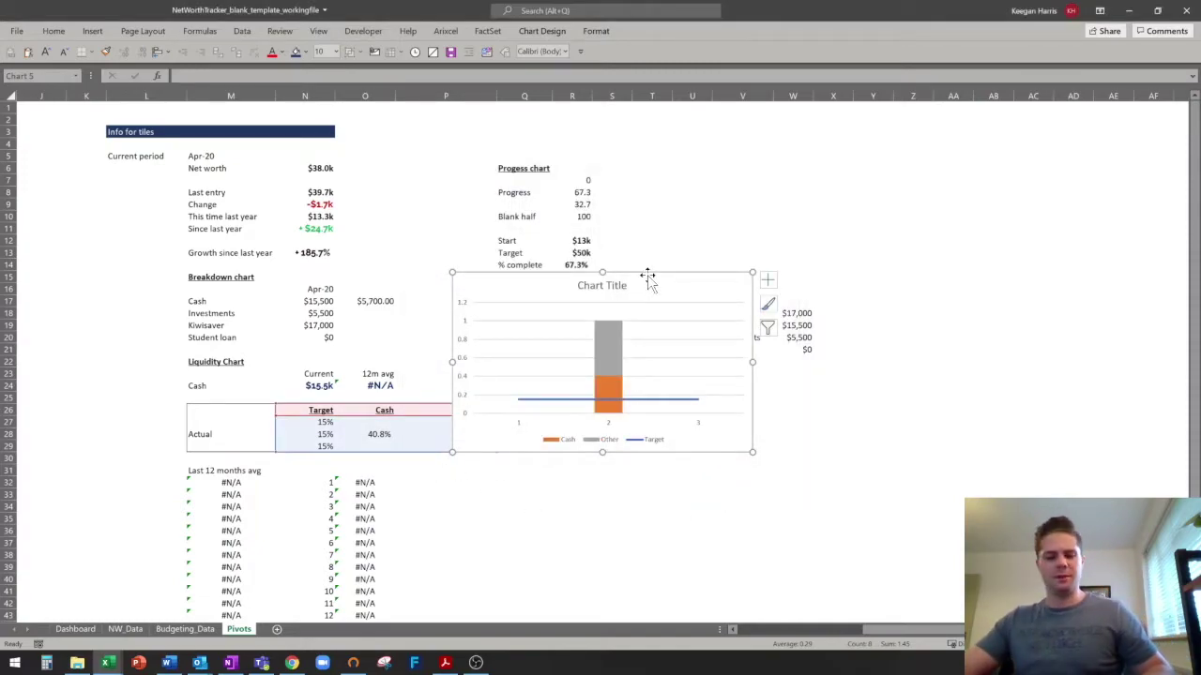
Move the combo chart from Pivots to the Dashboard sheet and resize it to fit under the Liquidity heading.
key("Delete")
key("ctrl+Page_Up")
key("ctrl+Page_Up")
key("ctrl+Page_Up")
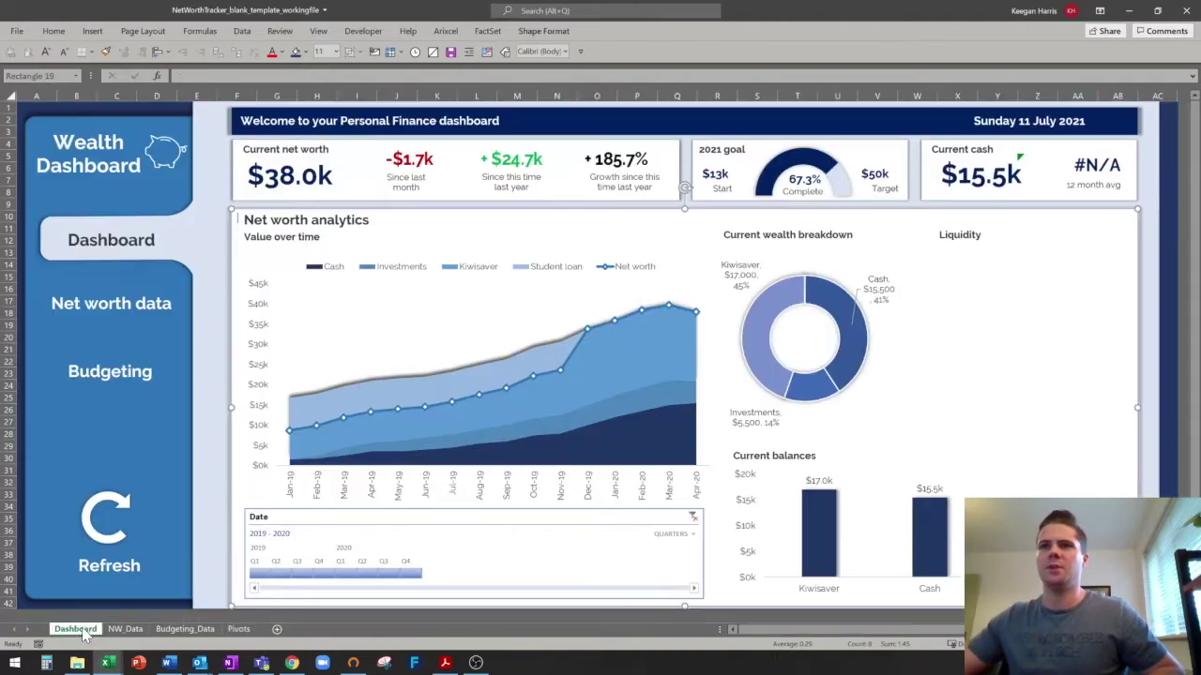
key("ctrl+v")
left_click_drag(472, 219, 1089, 255)
left_click_drag(1151, 340, 1067, 344)
left_click_drag(858, 341, 923, 339)
Format the Liquidity chart's vertical axis numbers as percentages with 0 decimal places.
right_click(927, 293)
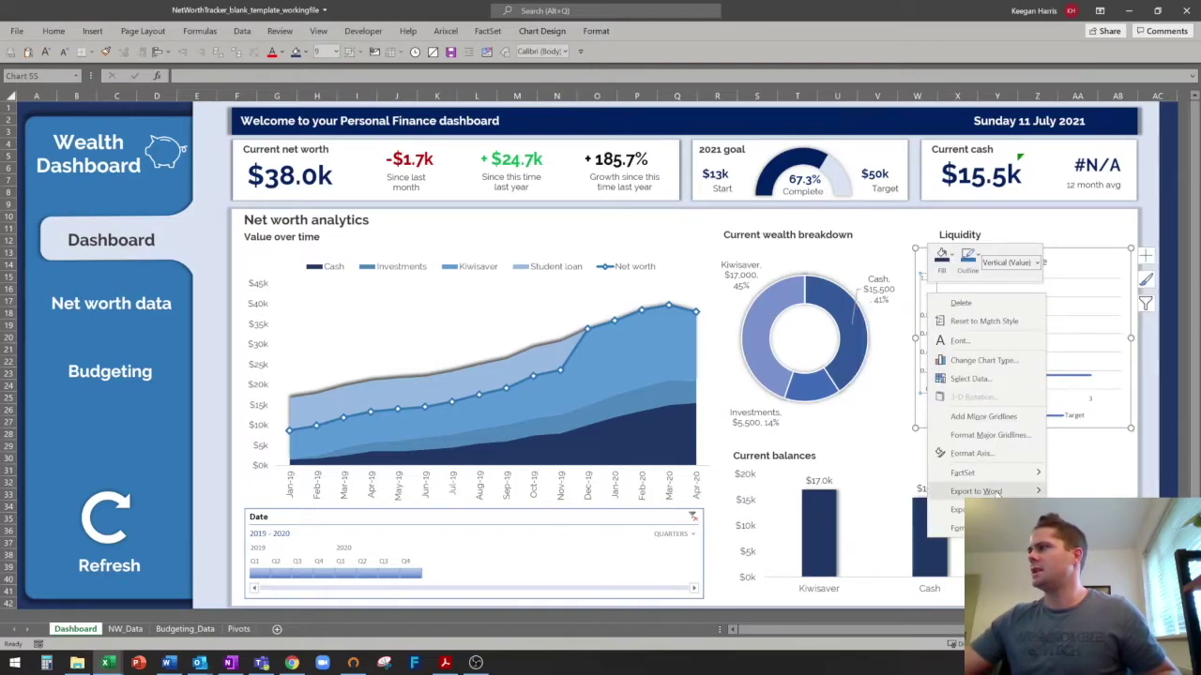
left_click(996, 457)
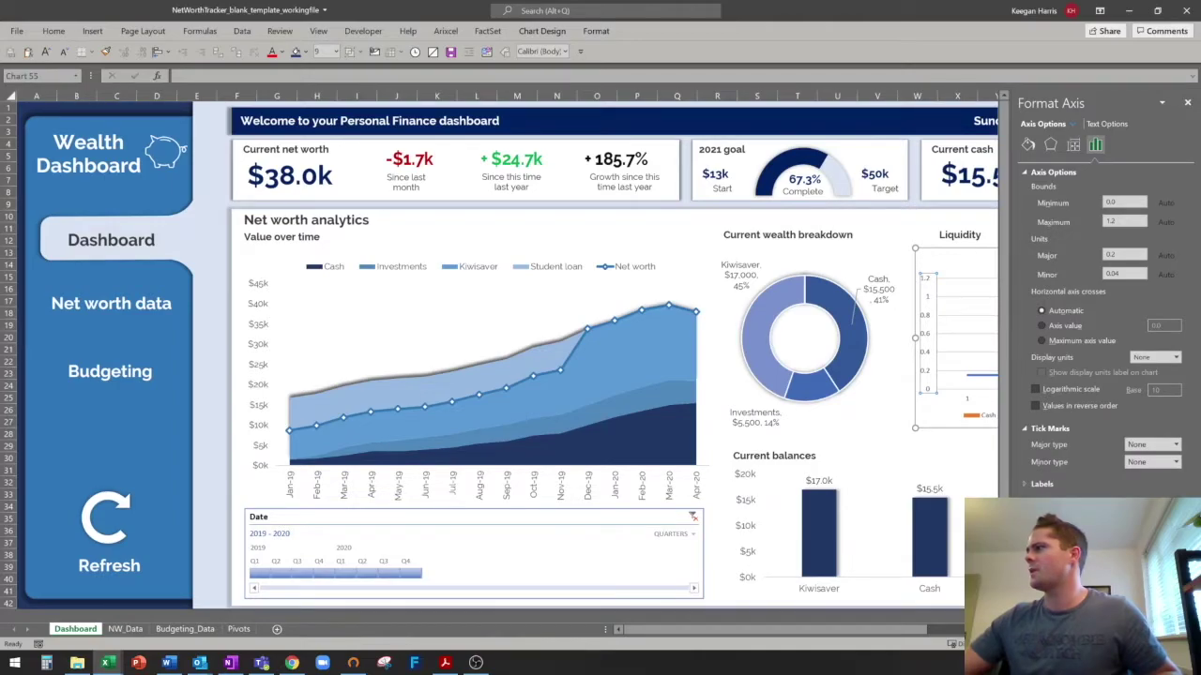
left_click(1099, 531)
left_click(1071, 457)
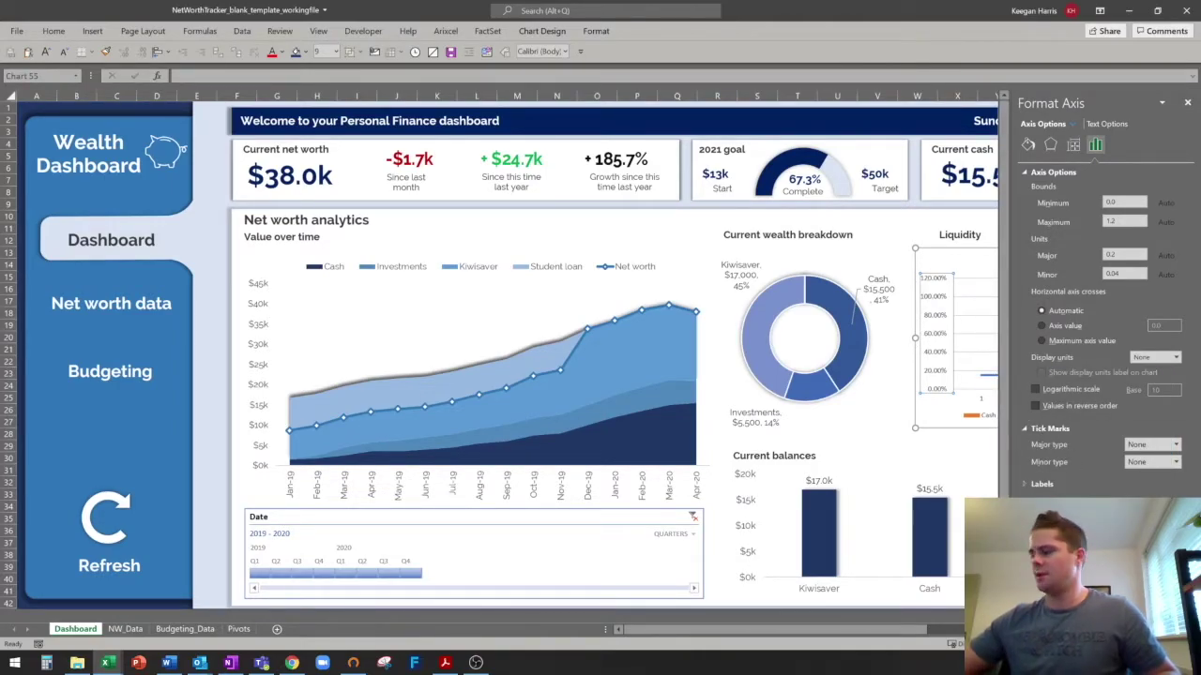
type("0")
key("Return")
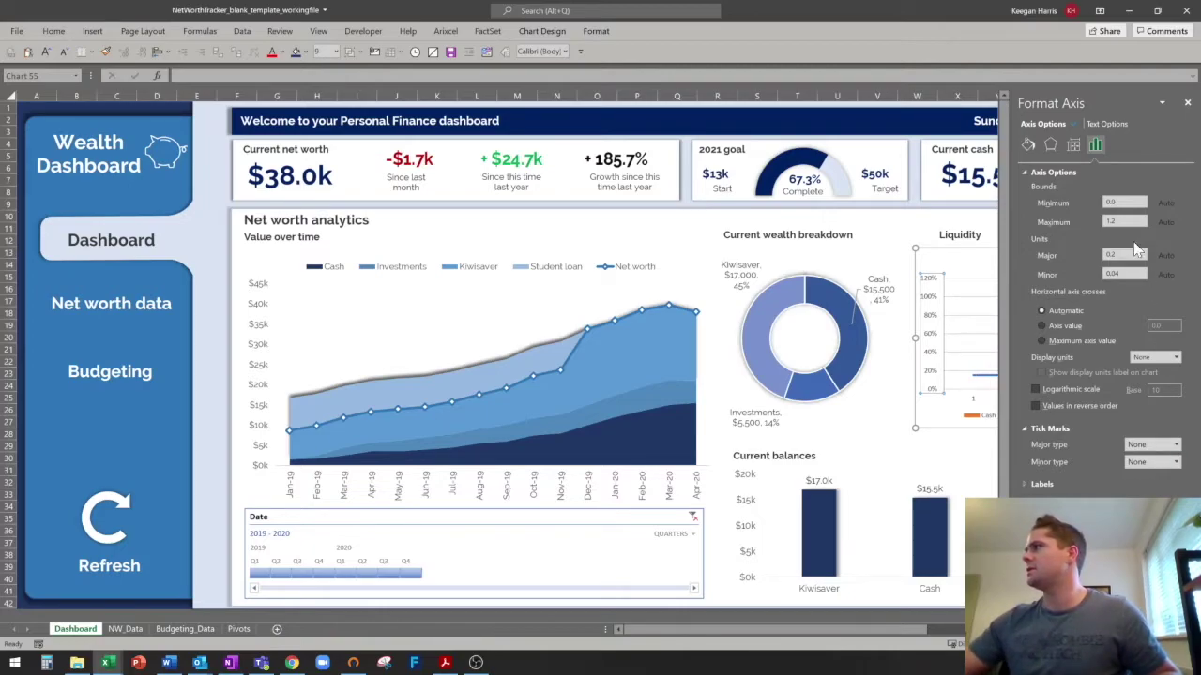
Set the Liquidity chart's vertical axis maximum to 0.5 and close the axis formatting.
left_click_drag(1116, 222, 1046, 224)
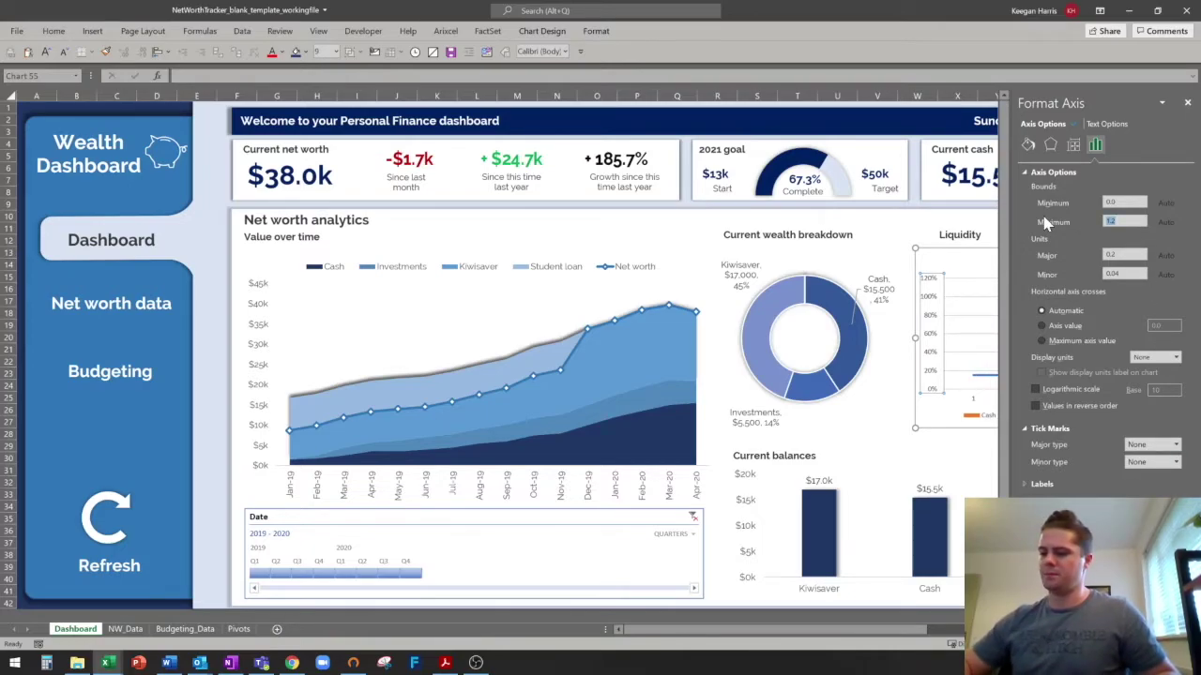
type("0.5")
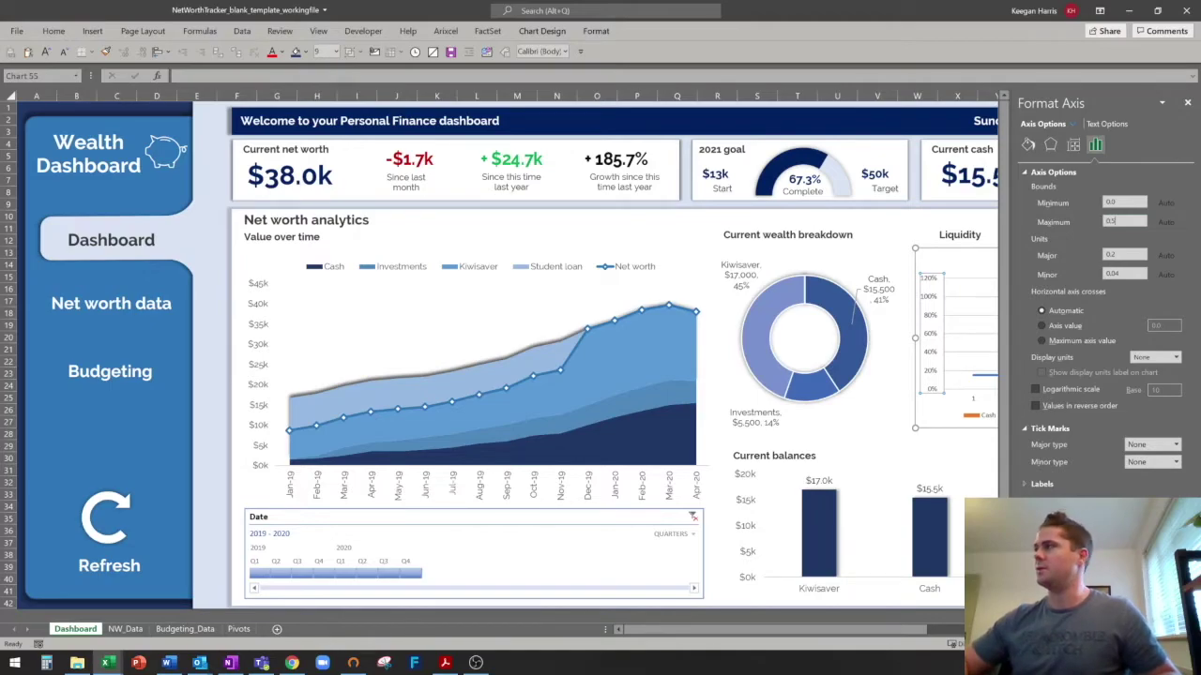
key("Return")
left_click(1188, 102)
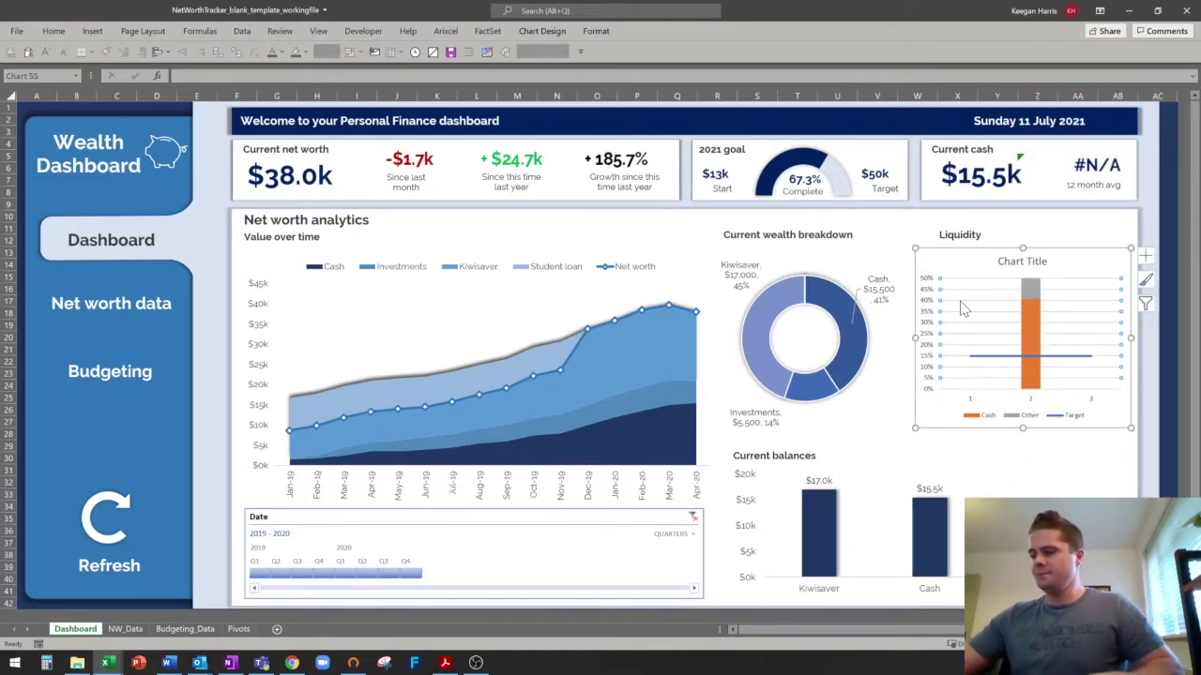
Delete the gridlines and the horizontal axis labels from the Liquidity chart.
key("Delete")
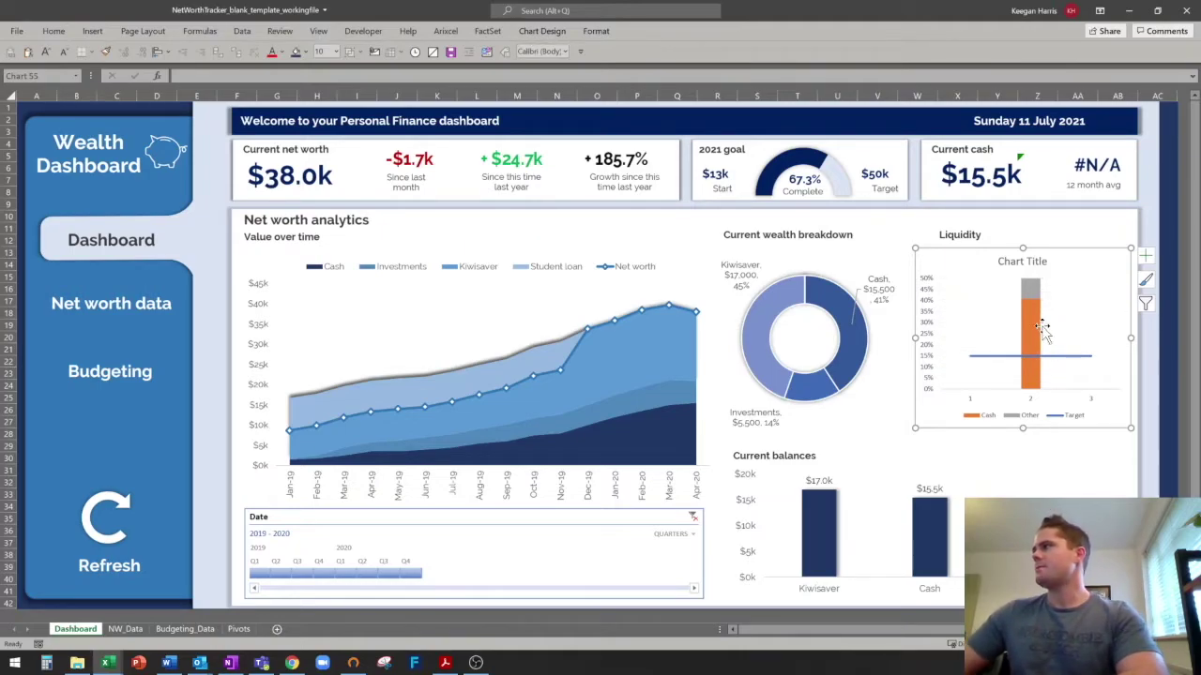
left_click(1035, 345)
right_click(1036, 344)
key("Escape")
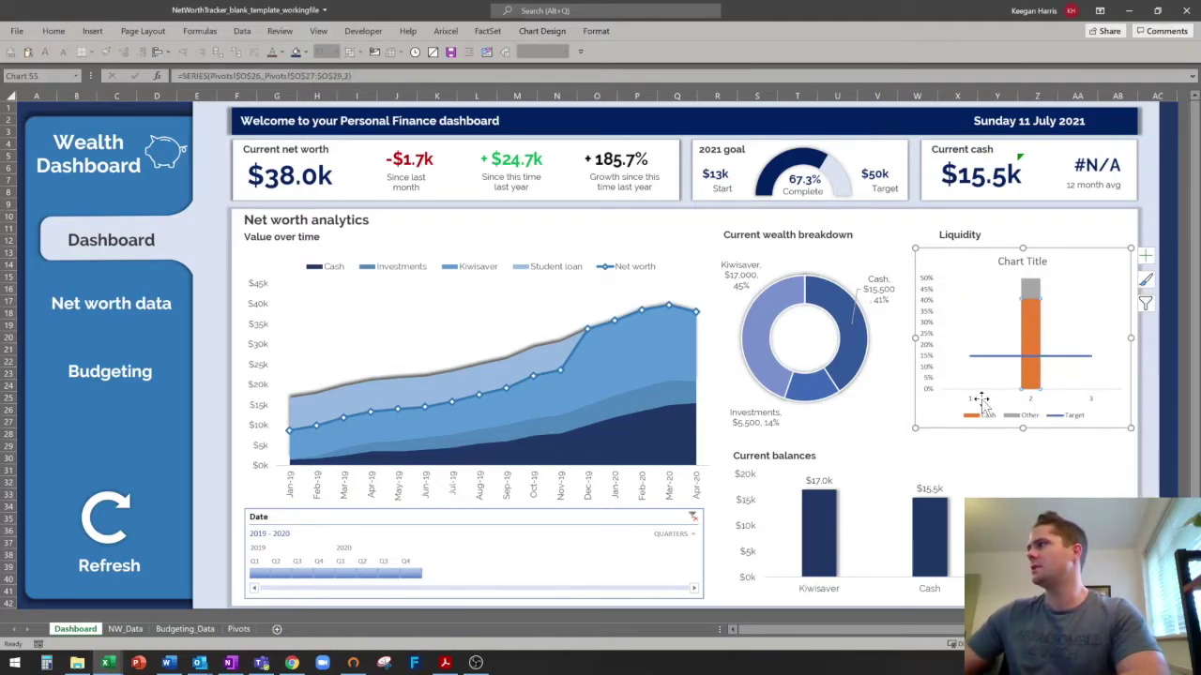
left_click(971, 400)
key("Delete")
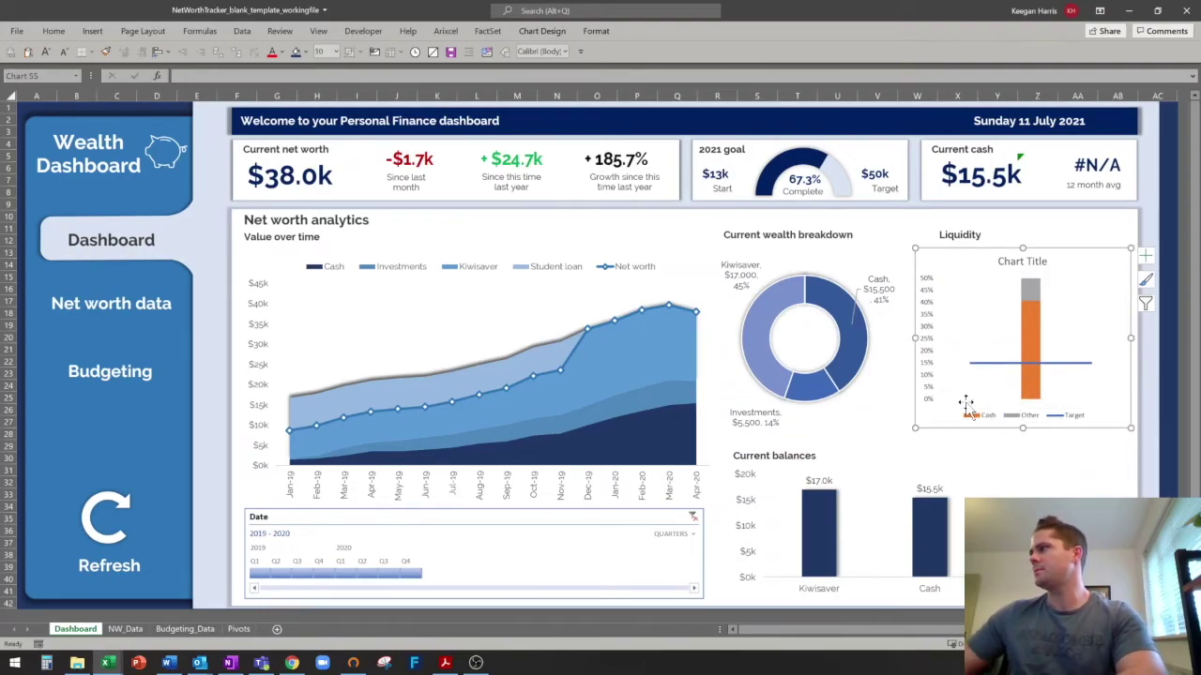
Widen the Liquidity chart's stacked column by setting the series gap width to 25%.
right_click(1036, 395)
left_click(1088, 527)
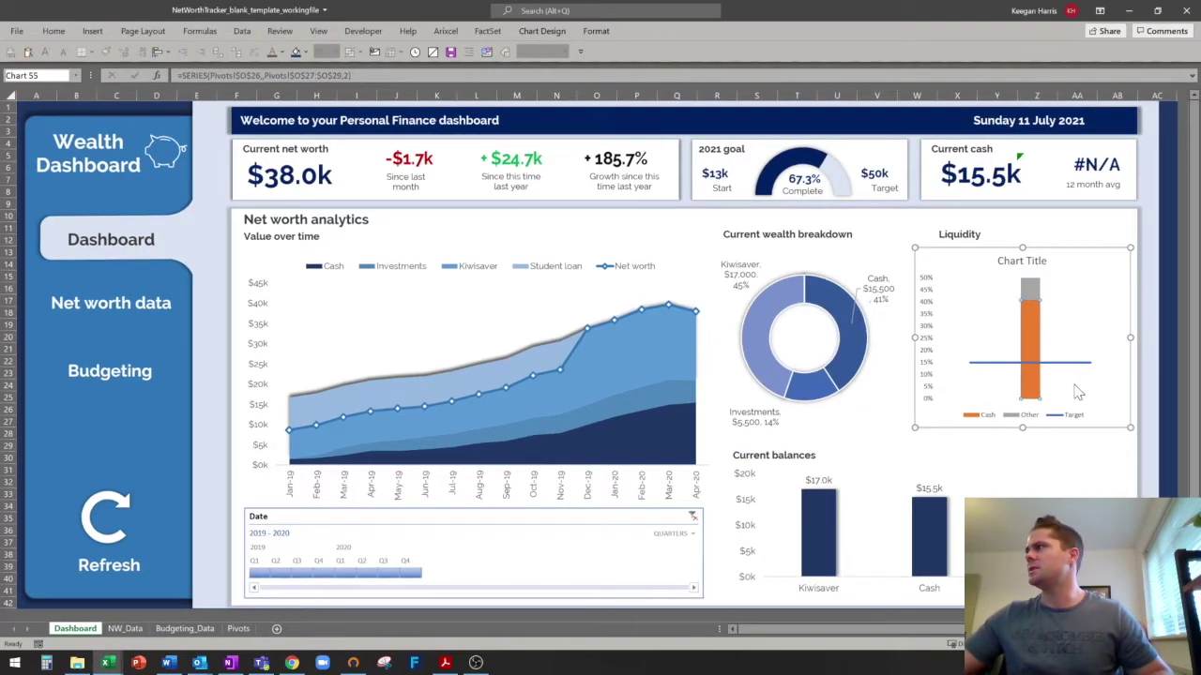
type("25")
key("Return")
left_click(1187, 103)
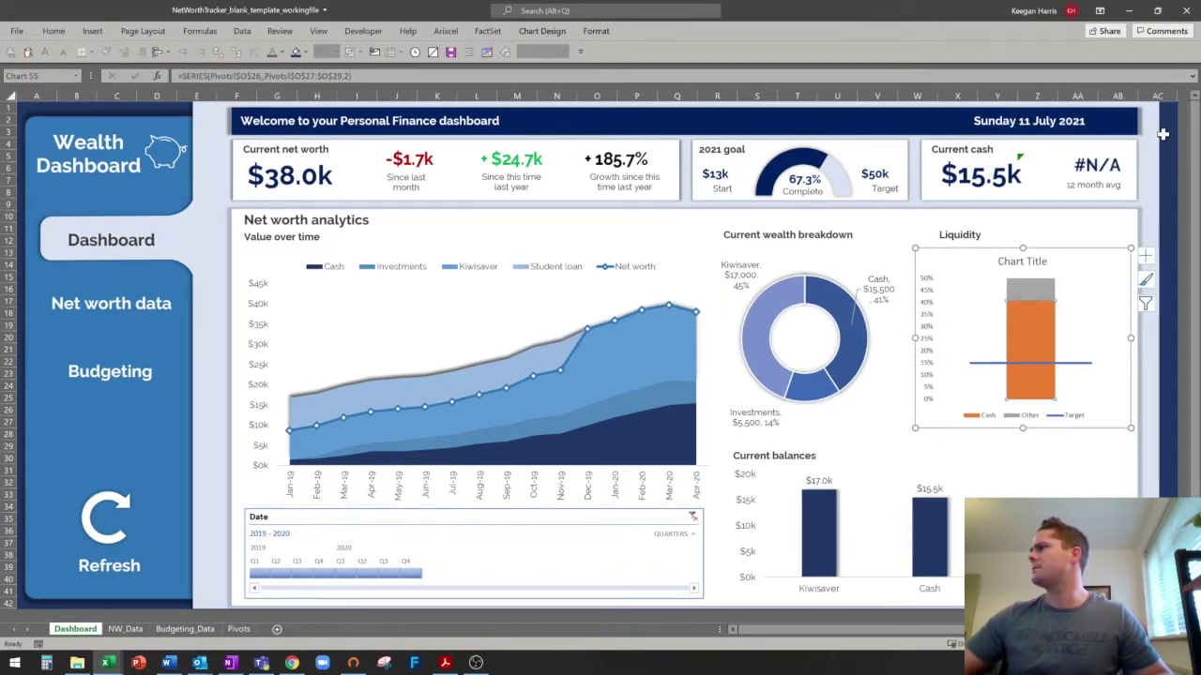
Format the Target line in the Liquidity chart as a green dashed line.
left_click(1082, 365)
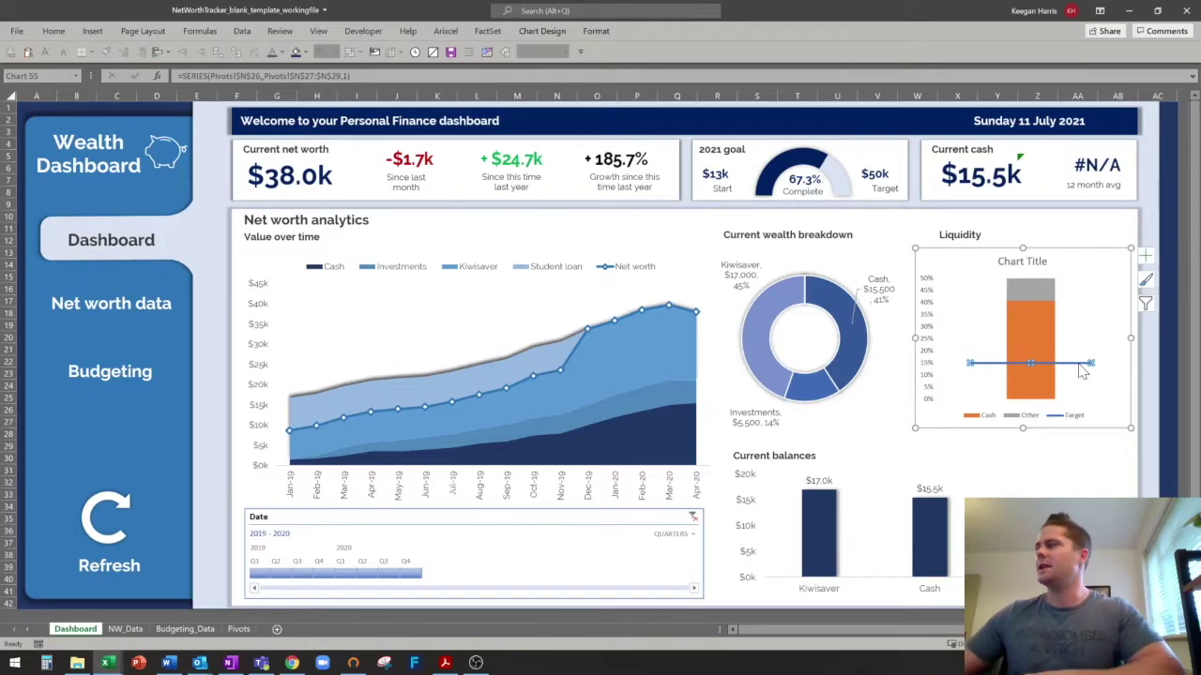
right_click(1082, 367)
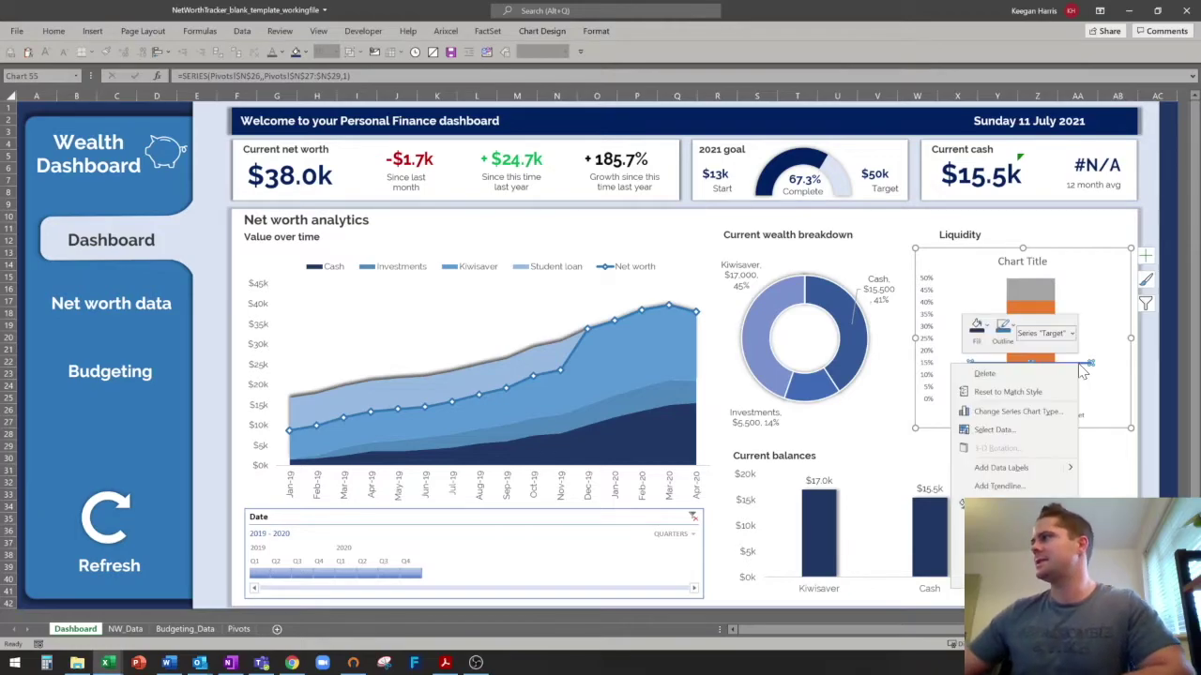
left_click(1003, 328)
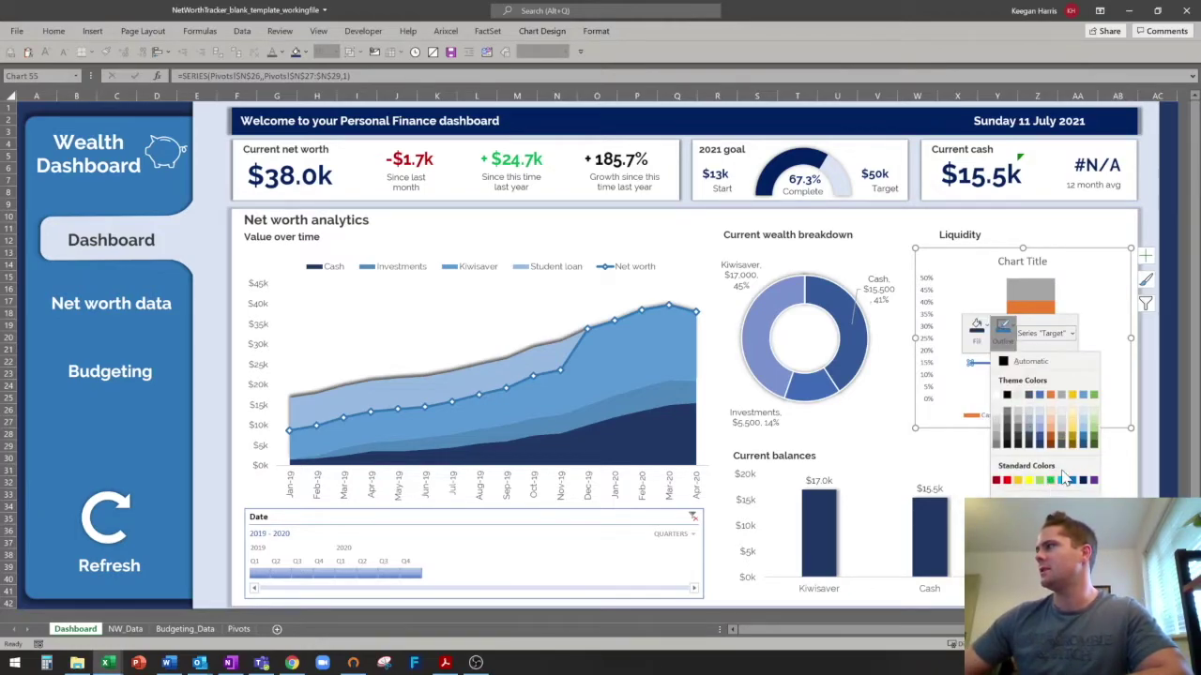
left_click(1051, 480)
left_click(1003, 330)
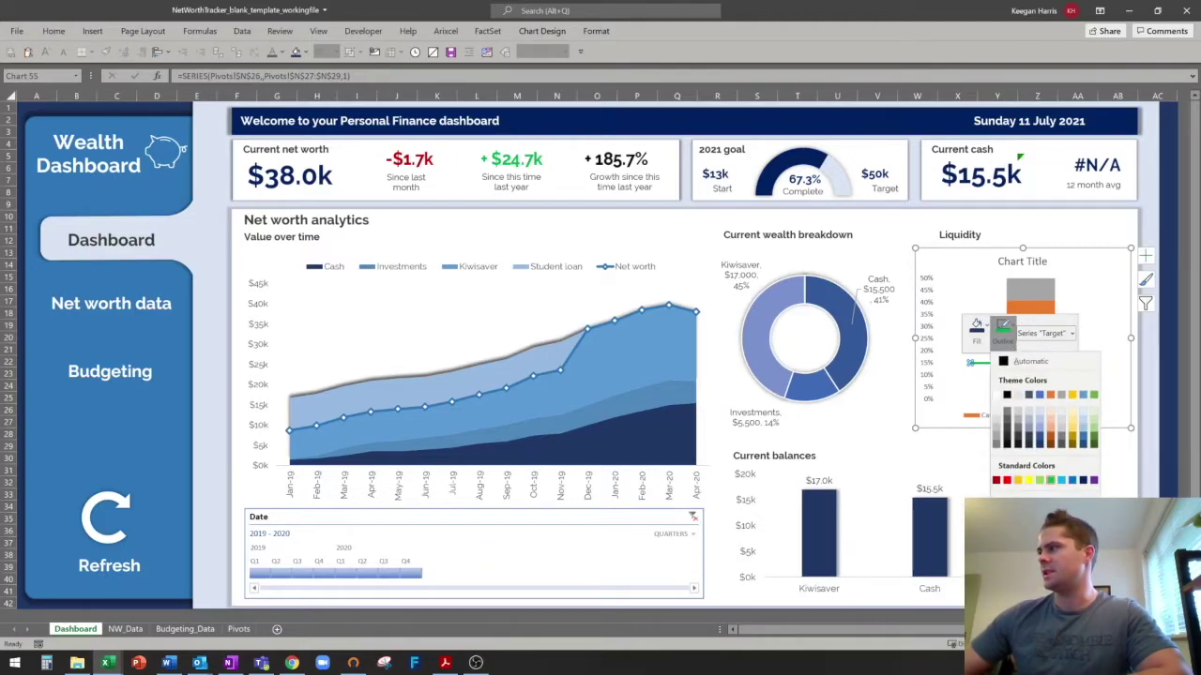
left_click(1143, 586)
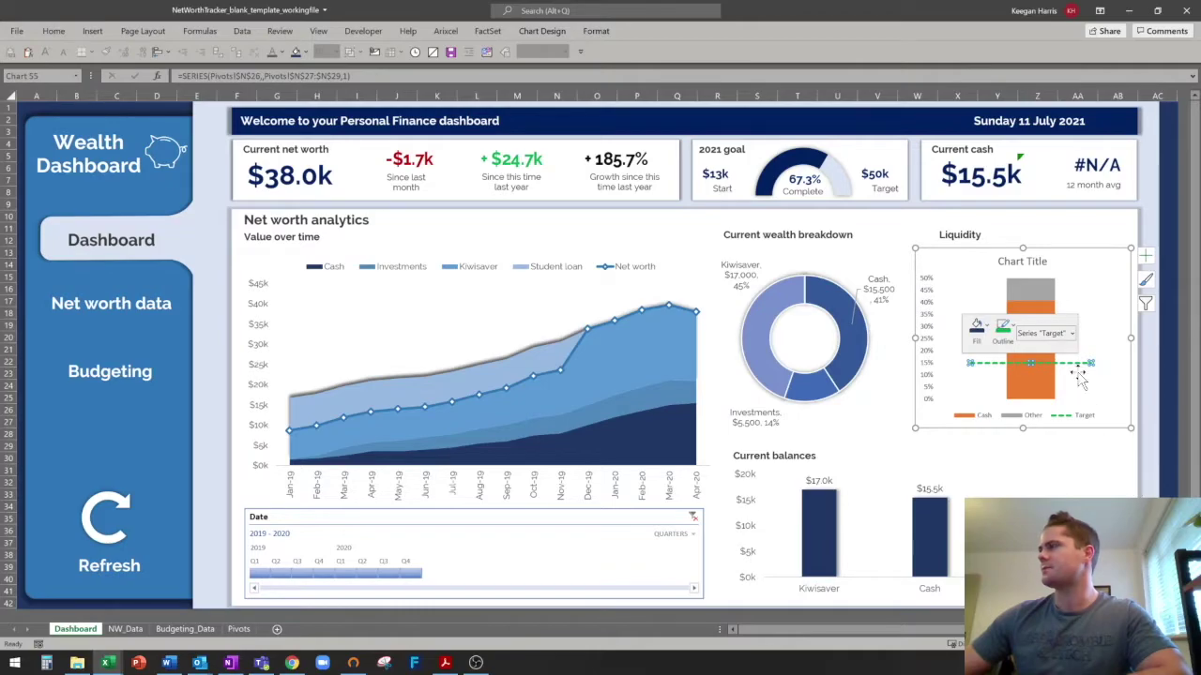
Fill the Cash series column in the Liquidity chart with a dark blue theme colour.
left_click(1054, 296)
right_click(1055, 296)
key("Escape")
left_click(1051, 290)
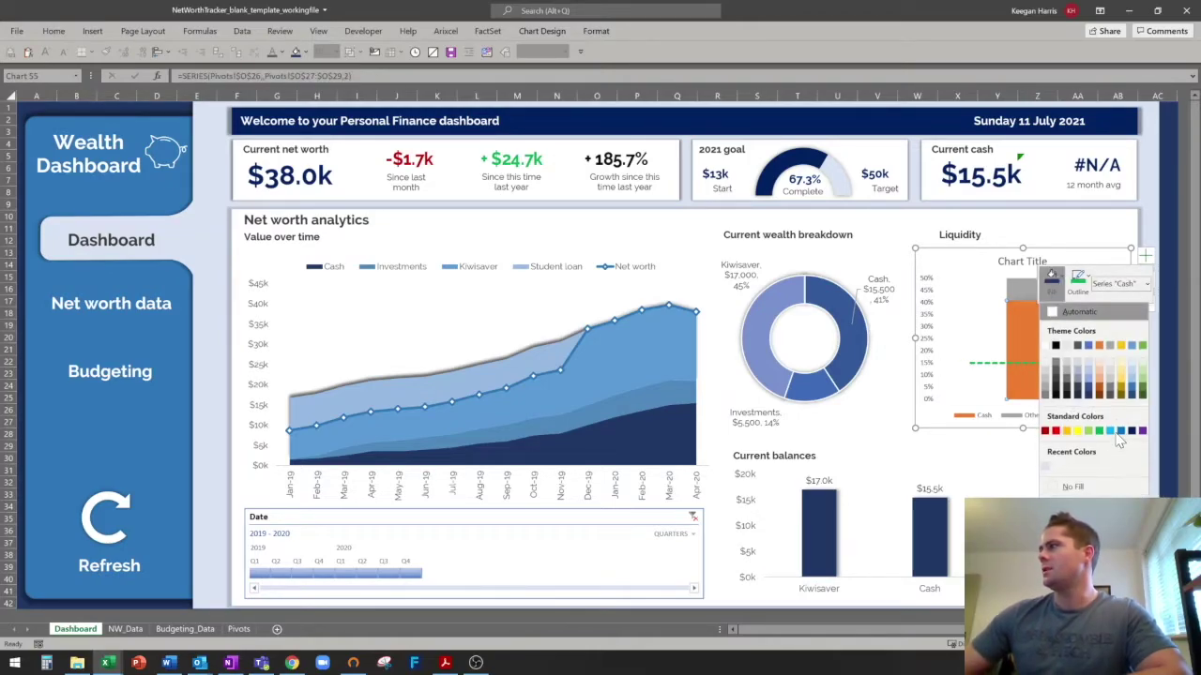
left_click(1087, 393)
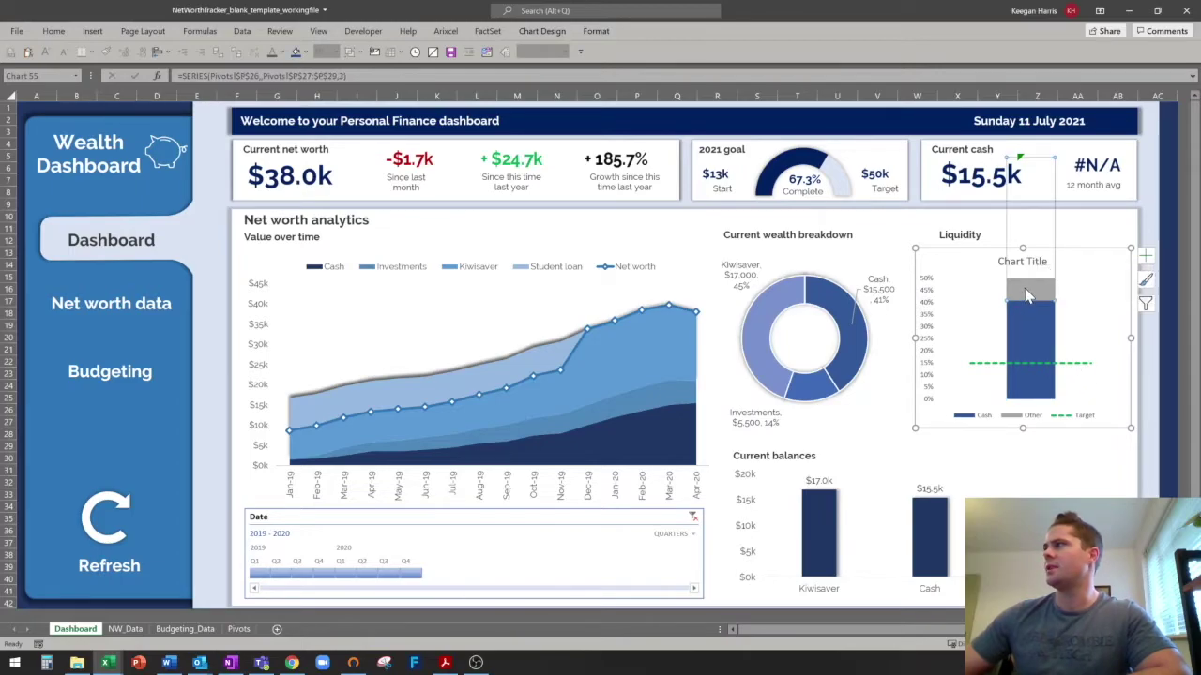
Fill the Other segment of the Liquidity chart's stacked column with light grey.
right_click(1028, 297)
left_click(1040, 249)
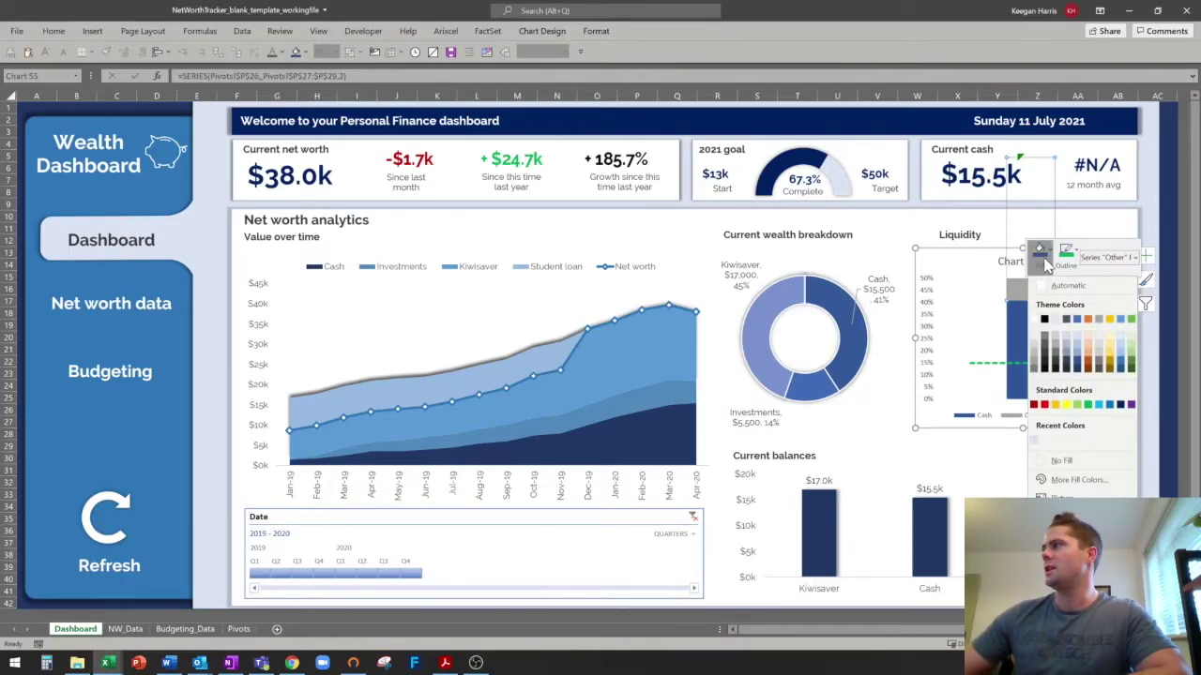
left_click(1033, 338)
Remove the outline around the Liquidity chart and delete its chart title.
left_click(1090, 242)
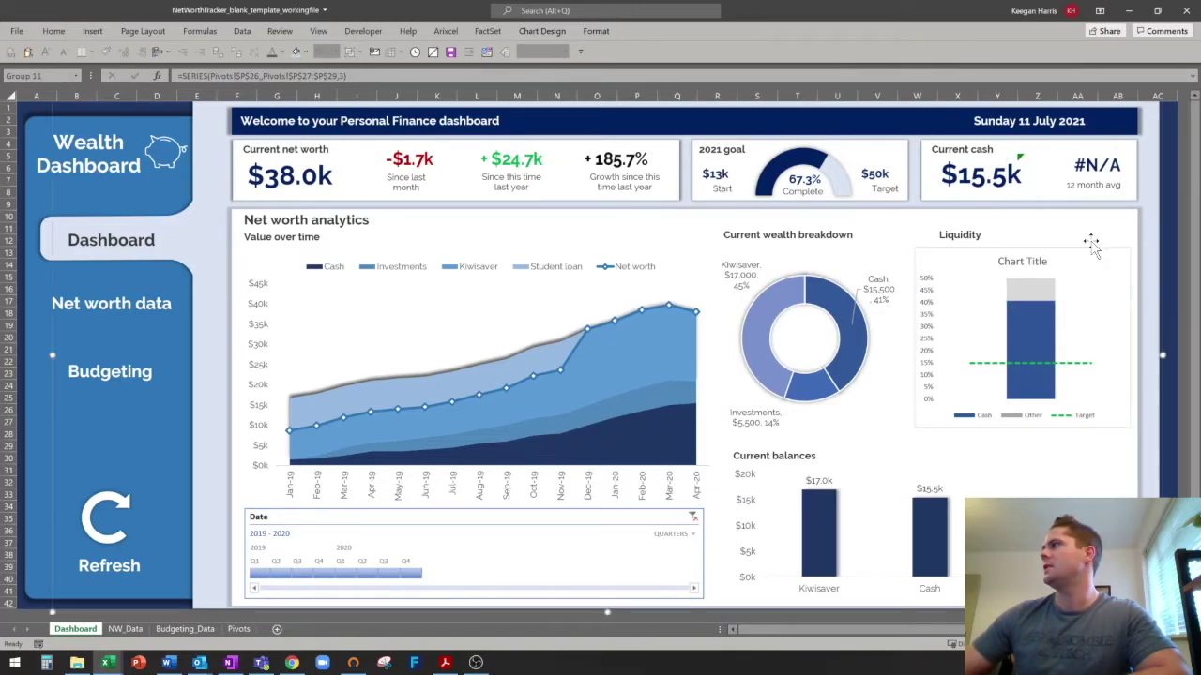
left_click(1023, 247)
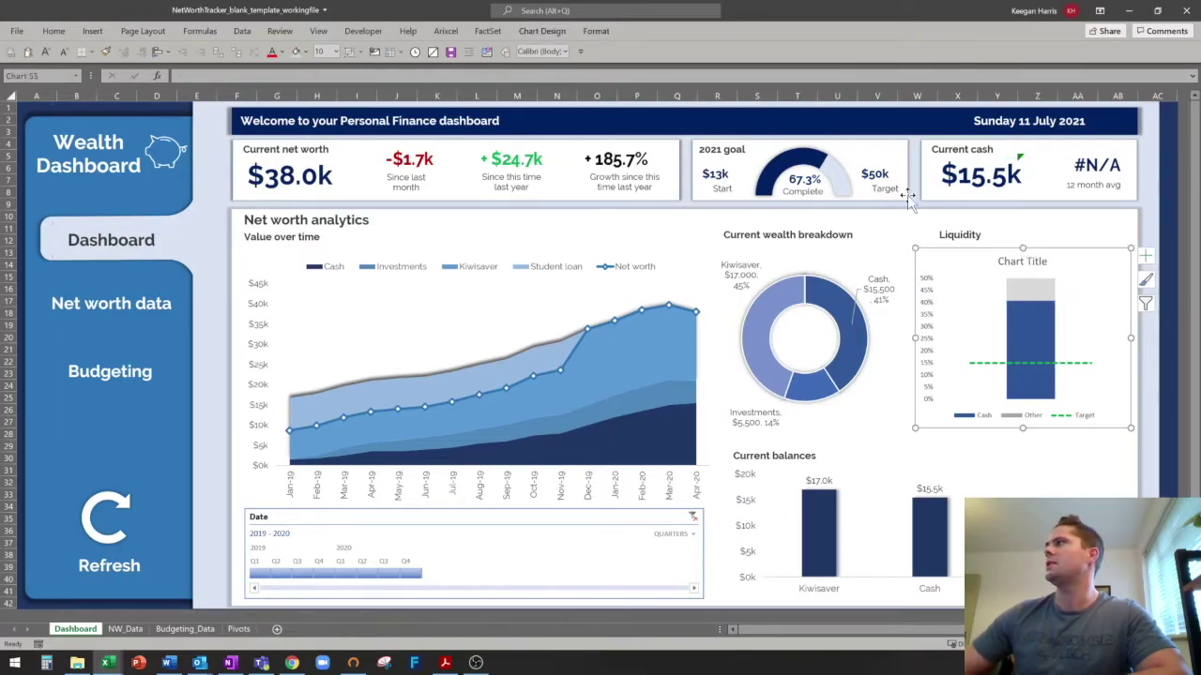
left_click(434, 53)
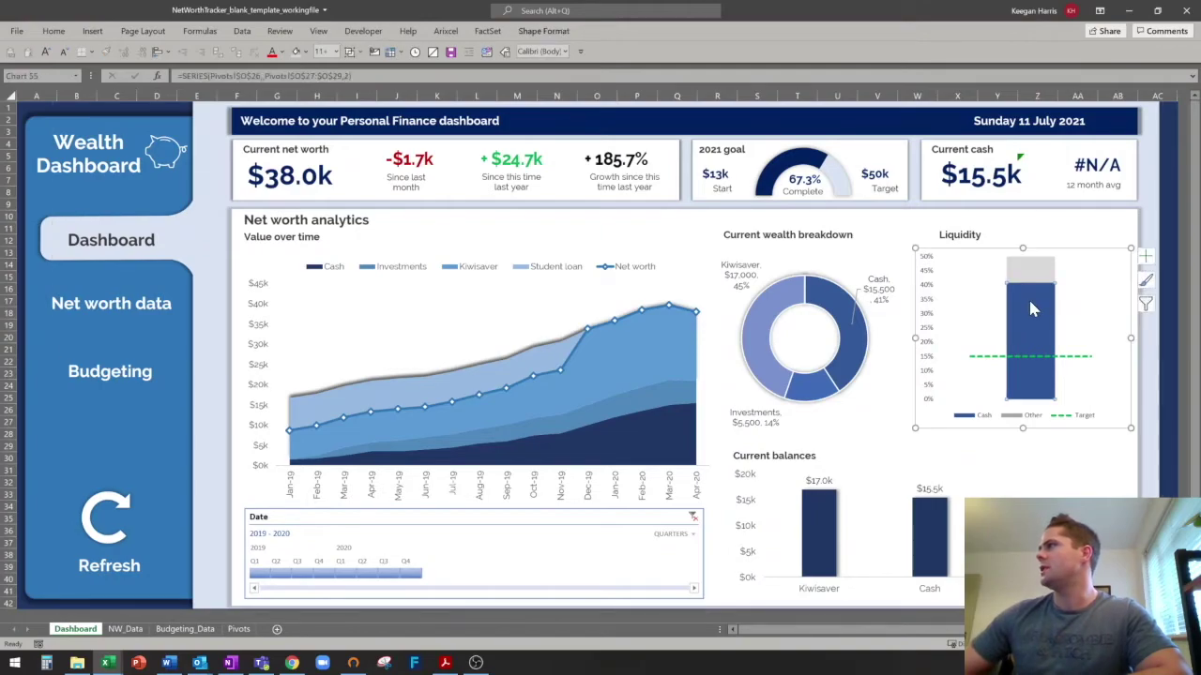
Apply the centred outer shadow effect to the Cash column in the Liquidity chart.
right_click(1030, 297)
left_click(595, 32)
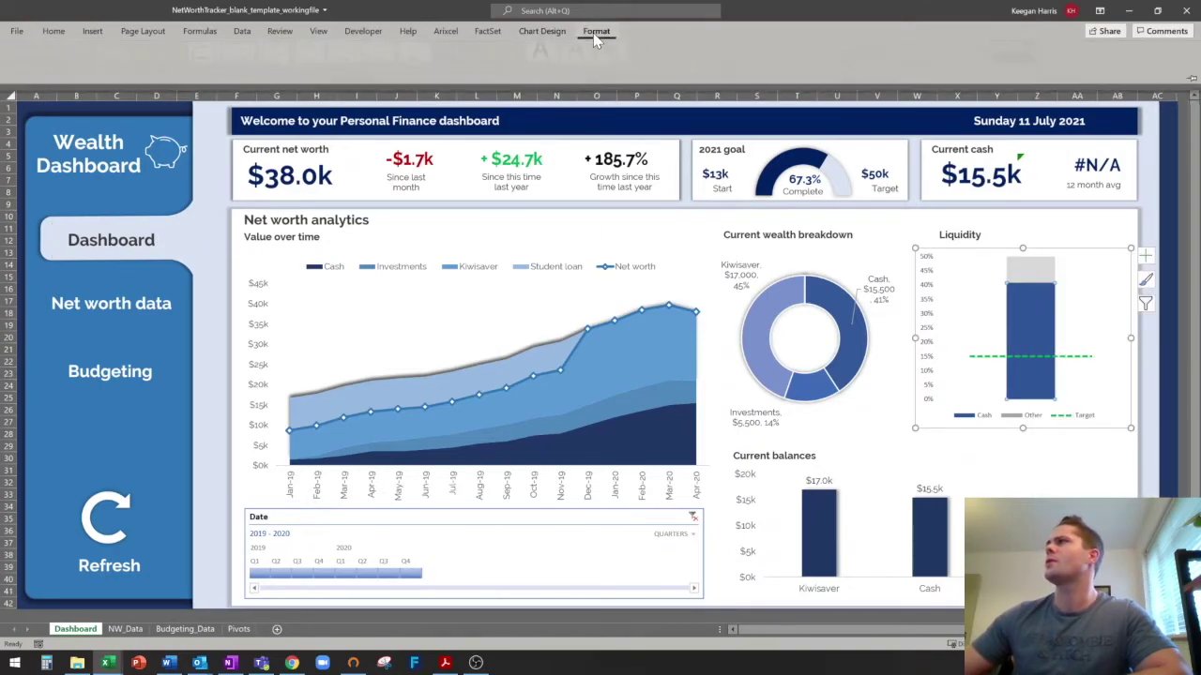
left_click(506, 78)
mouse_move(482, 129)
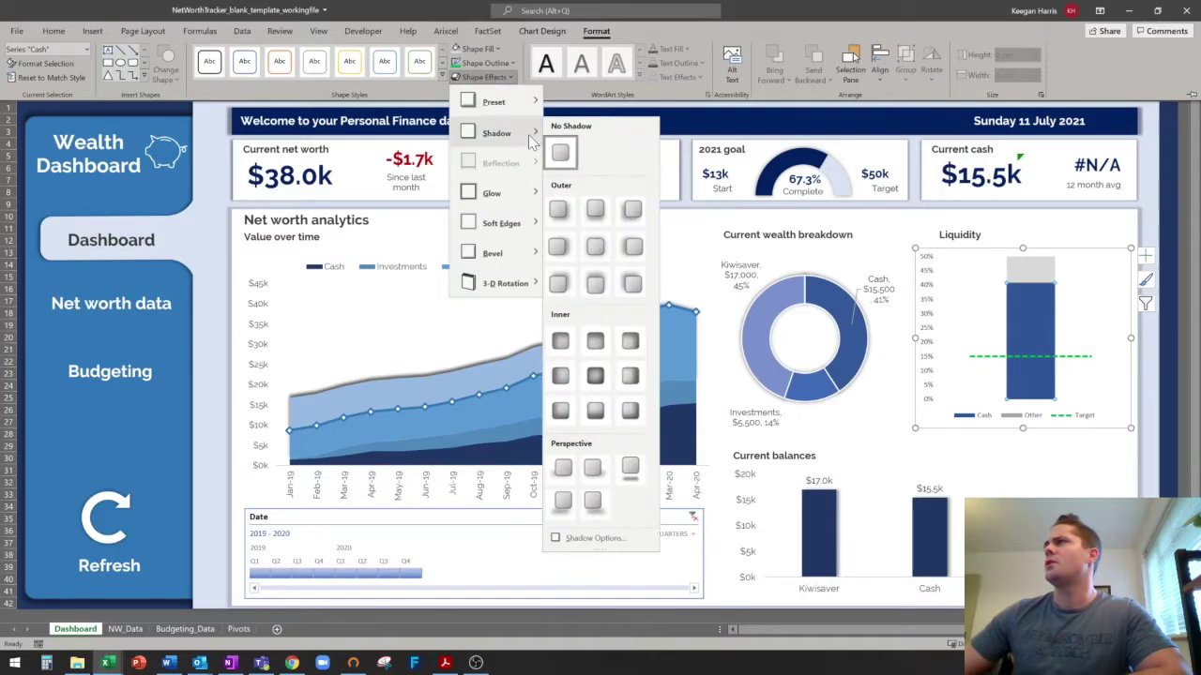
left_click(595, 247)
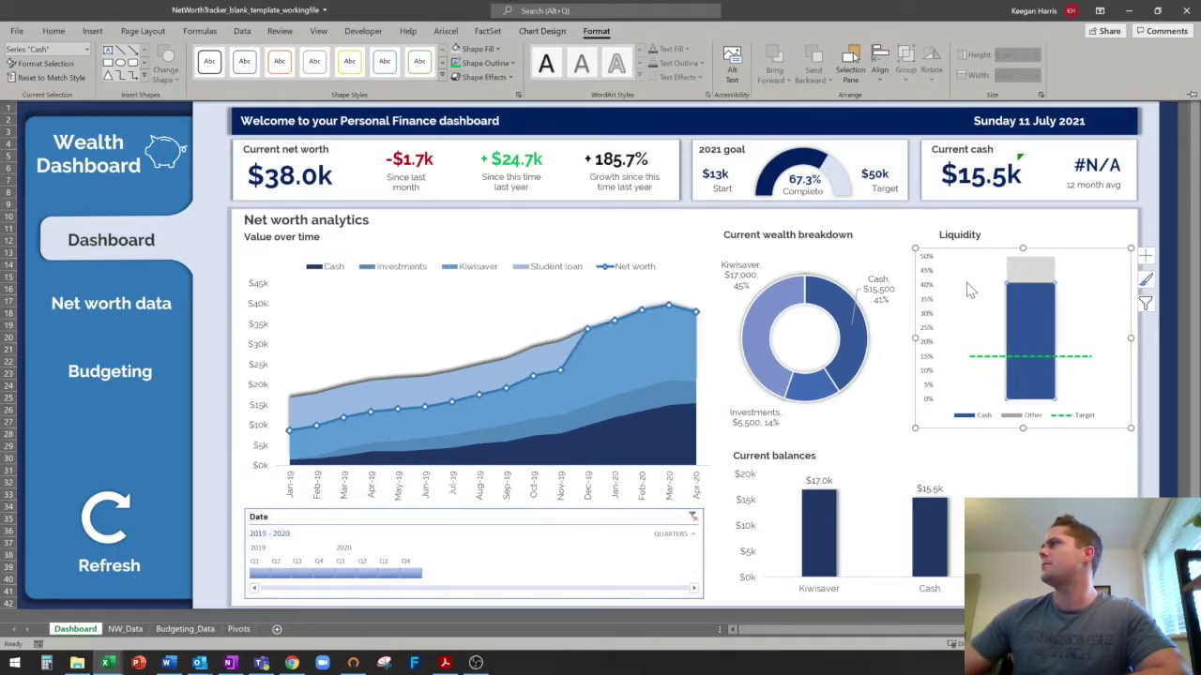
Give the Other segment of the Liquidity chart the same centred outer shadow effect.
left_click(1036, 278)
right_click(1036, 278)
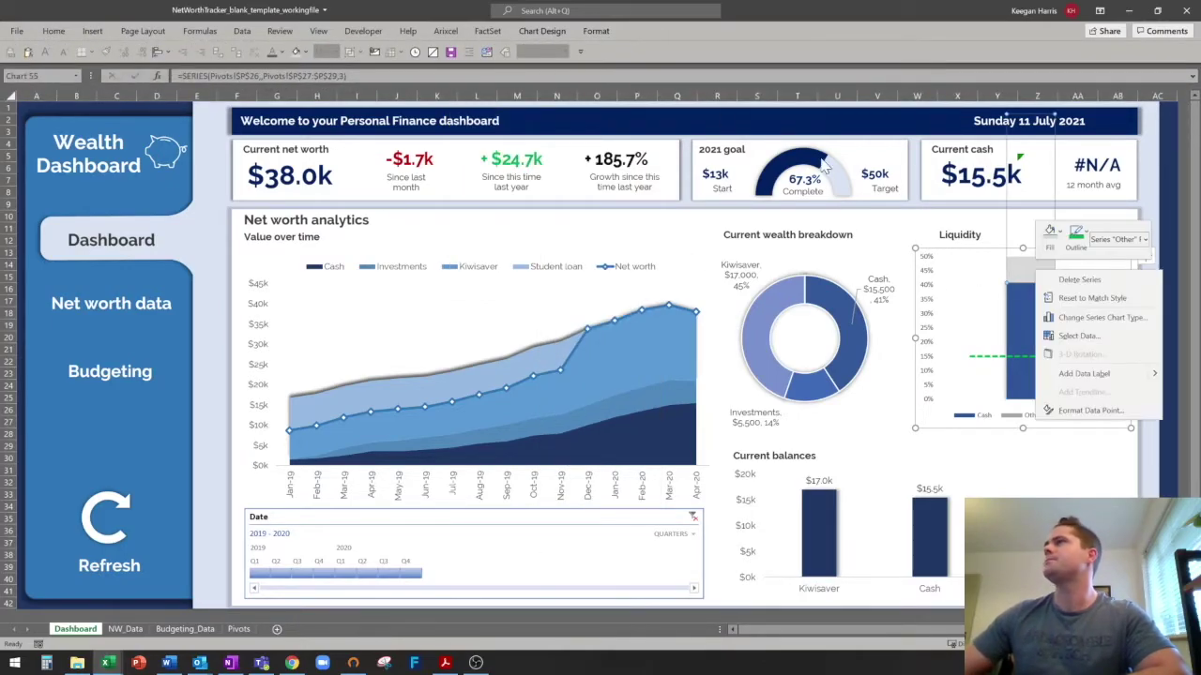
double_click(595, 32)
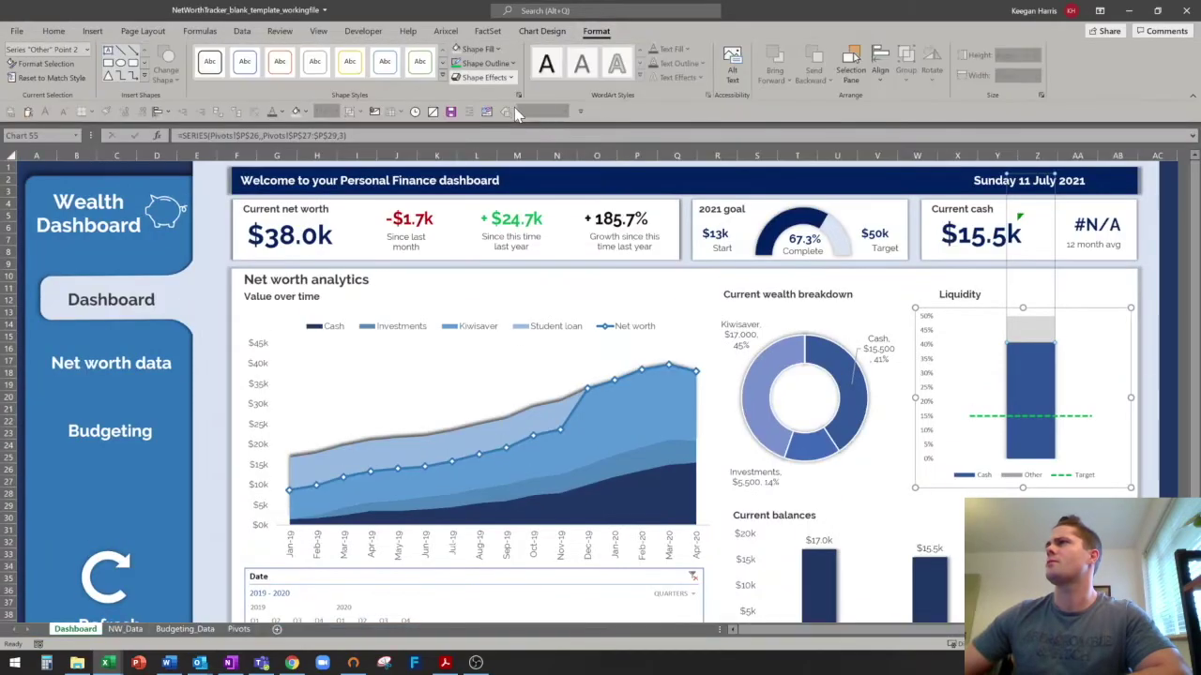
left_click(485, 77)
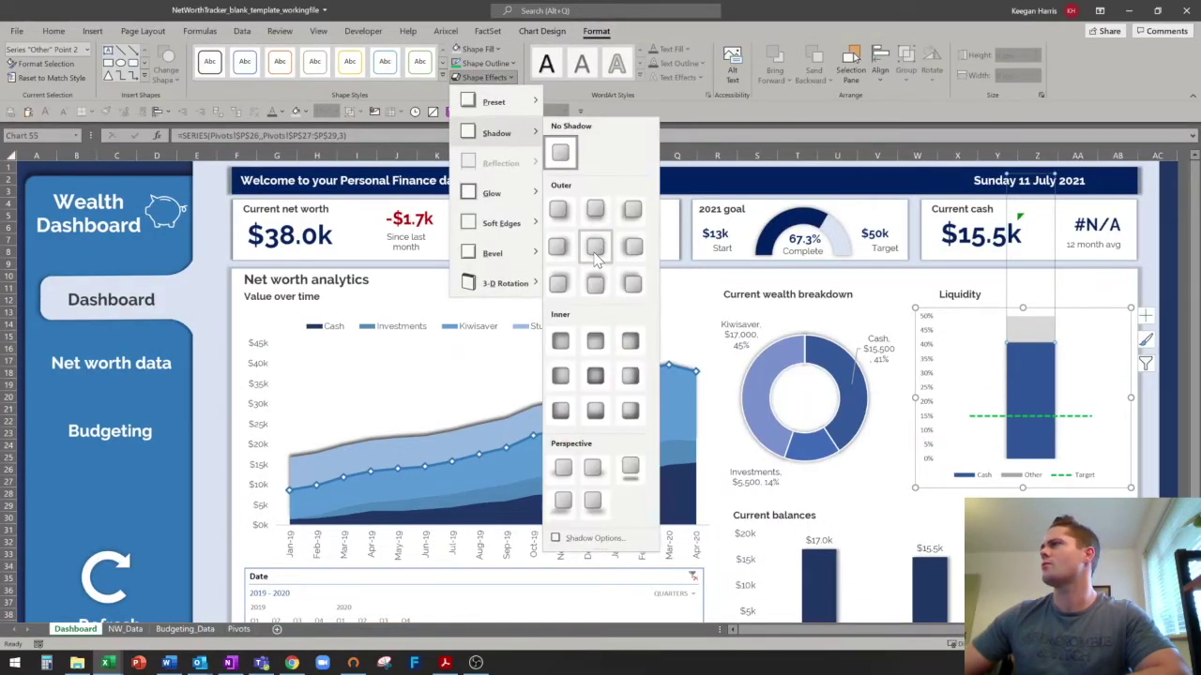
key("Escape")
Set all text in the Liquidity chart to the Raleway font at size 12.
left_click(1138, 437)
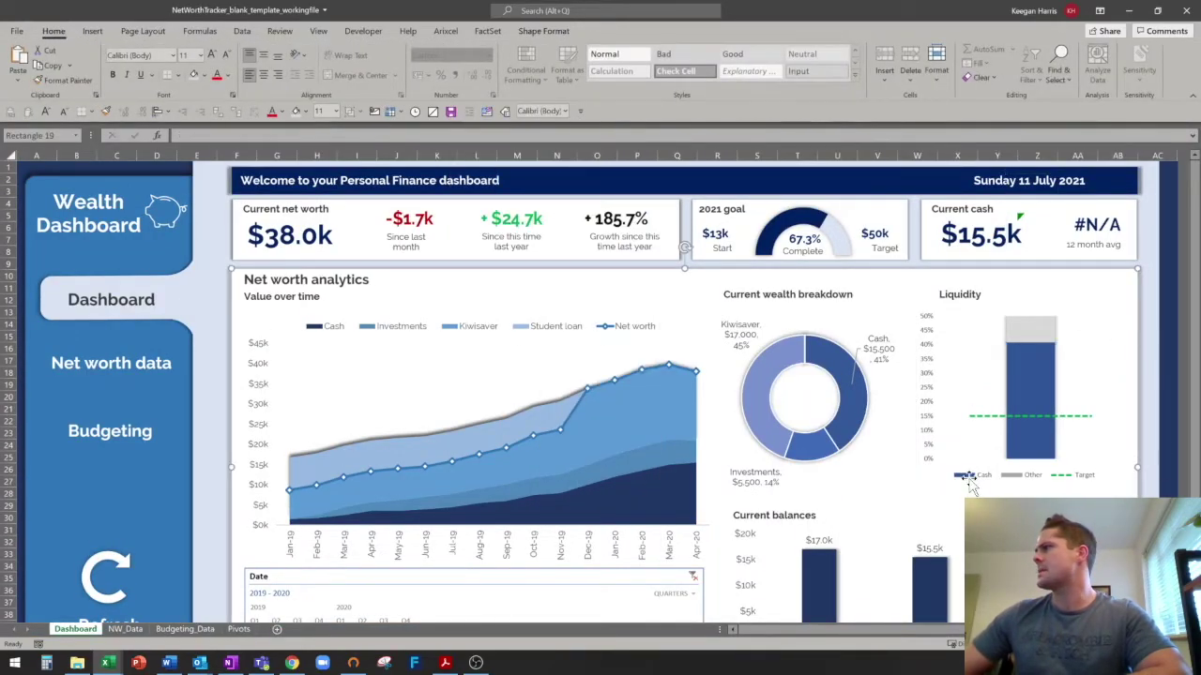
left_click(960, 326)
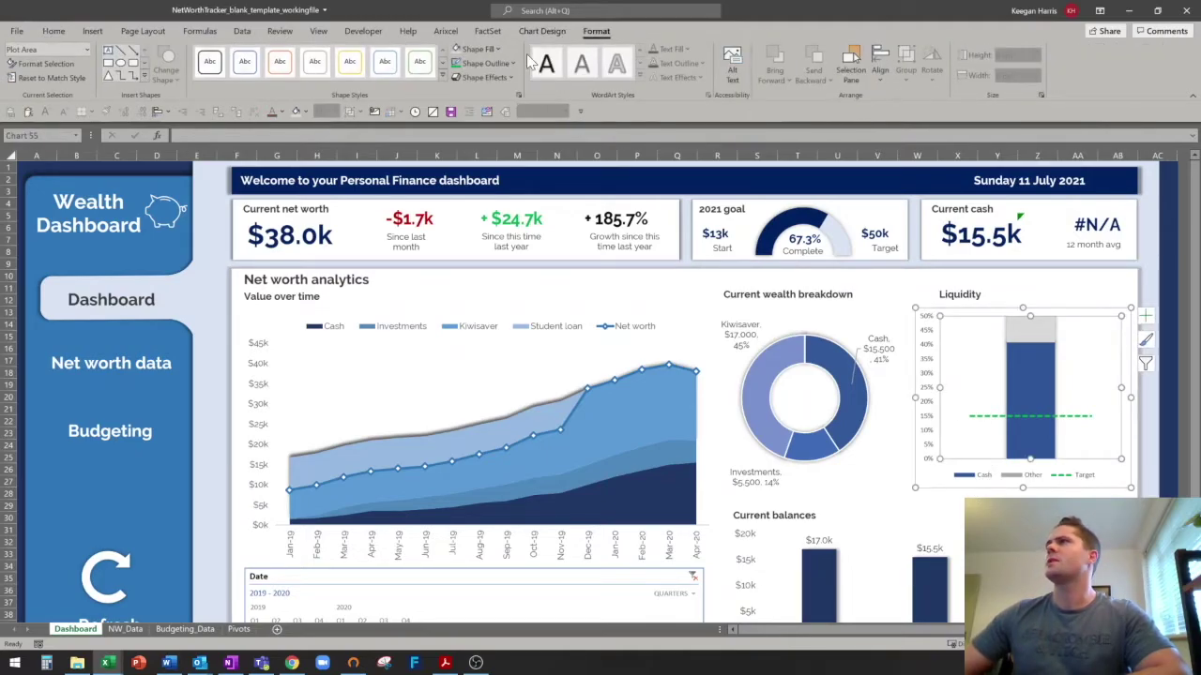
left_click(983, 309)
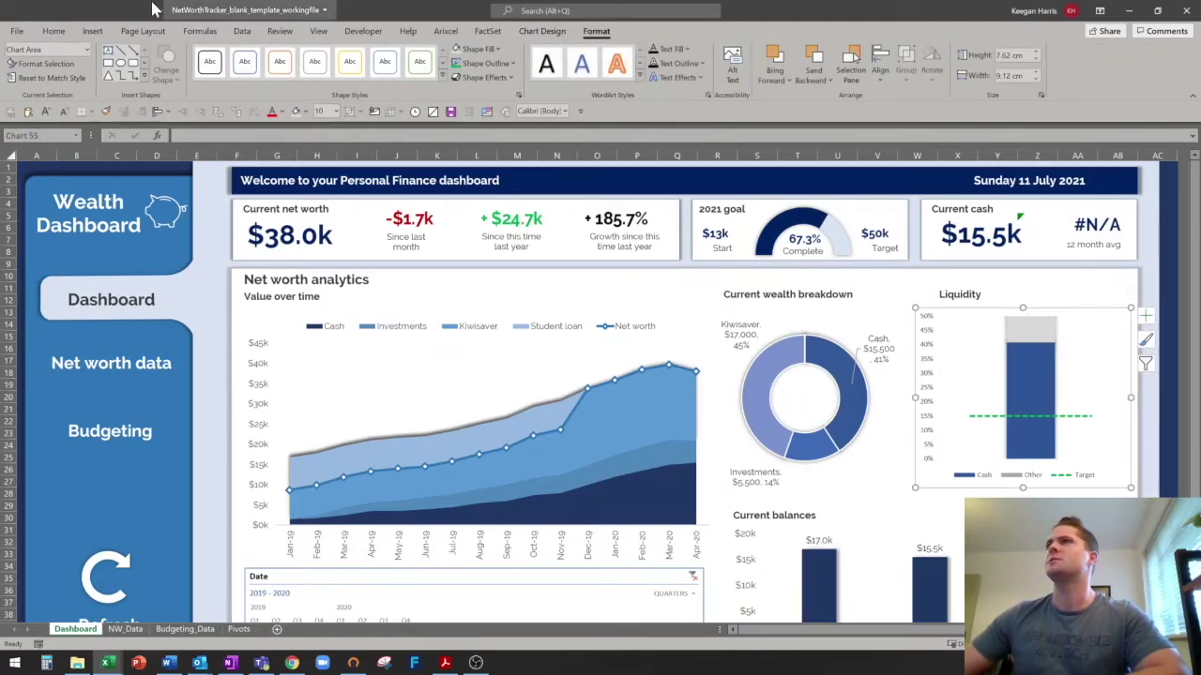
left_click(53, 31)
left_click(542, 112)
type("Raleway")
key("Return")
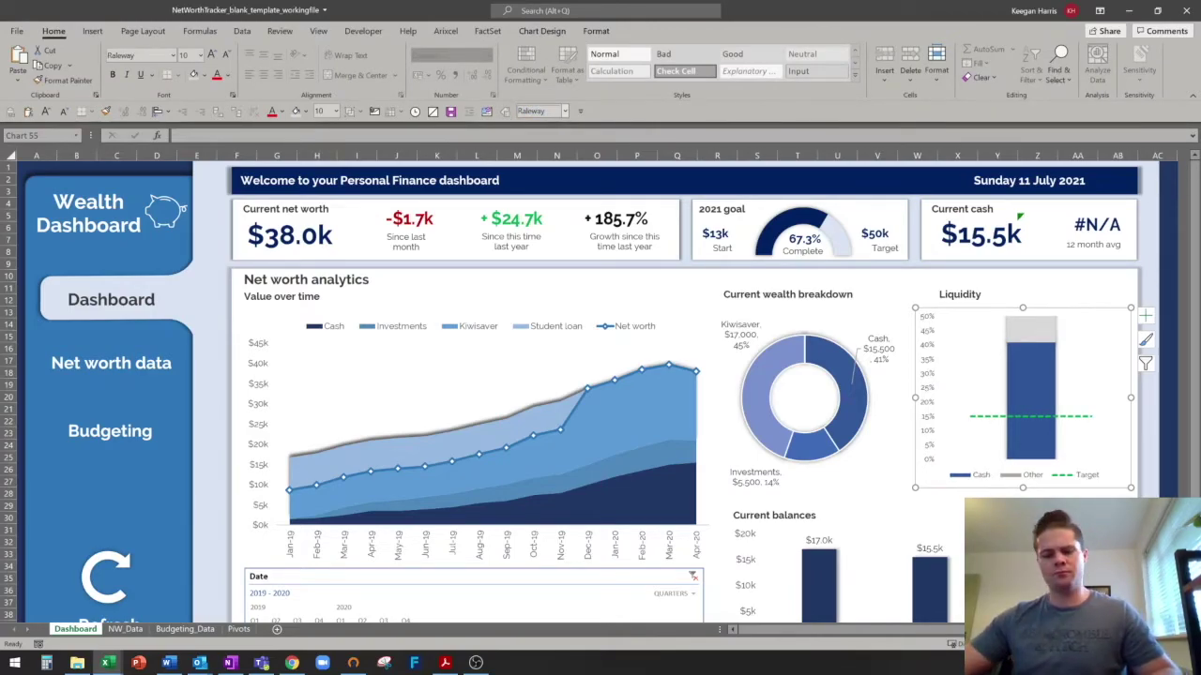
key("ctrl+shift+period")
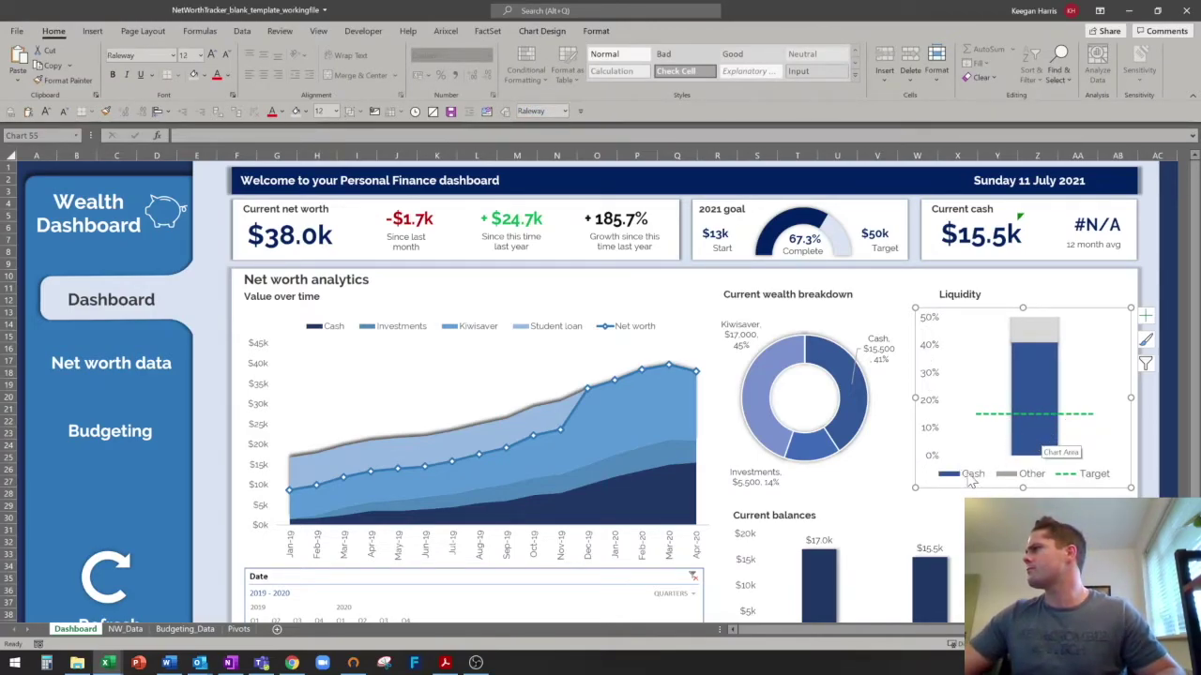
Try reducing the Liquidity chart's text to size 11.
left_click(1033, 479)
key("ctrl+shift+comma")
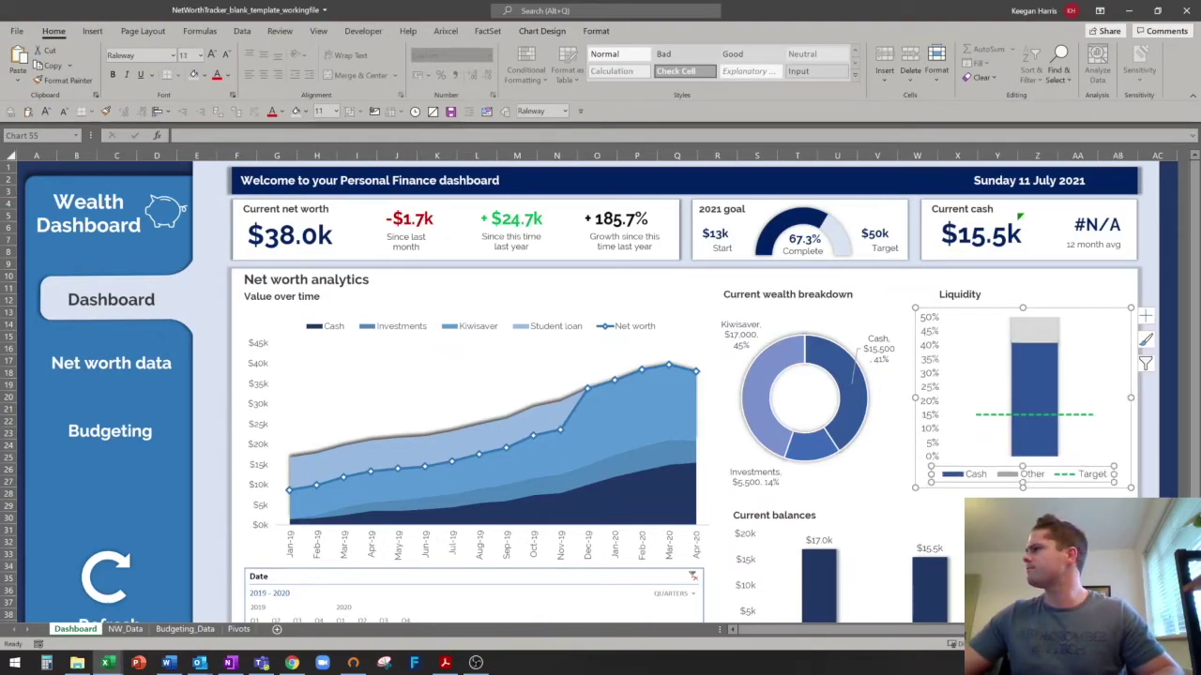
left_click(1157, 473)
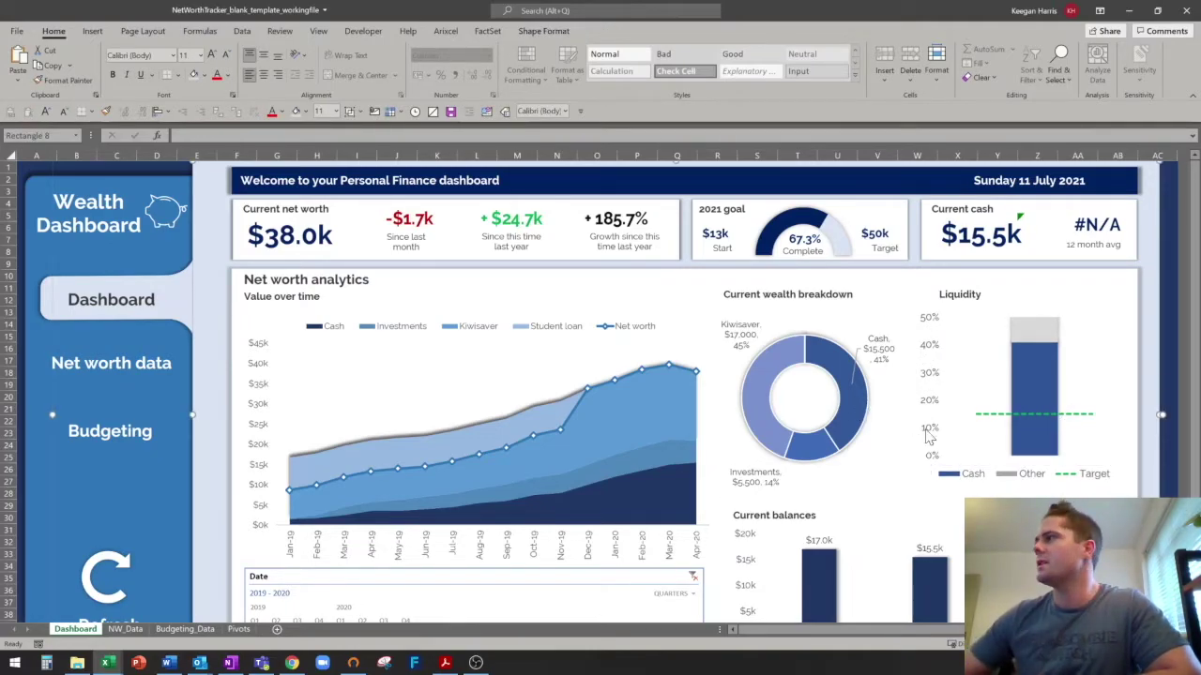
Check the finished Liquidity chart in the MyNetworthTracker_MineAnonymised workbook for reference and return to NetWorthTracker_blank_template_workingfile.
mouse_move(108, 662)
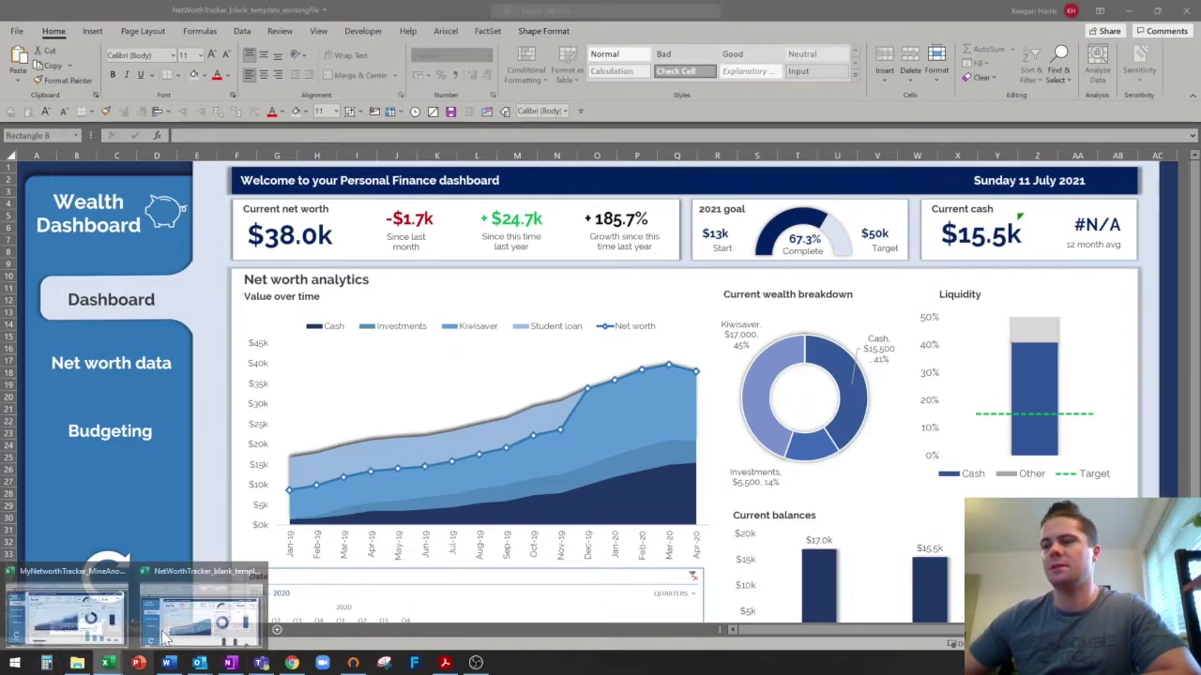
left_click(78, 636)
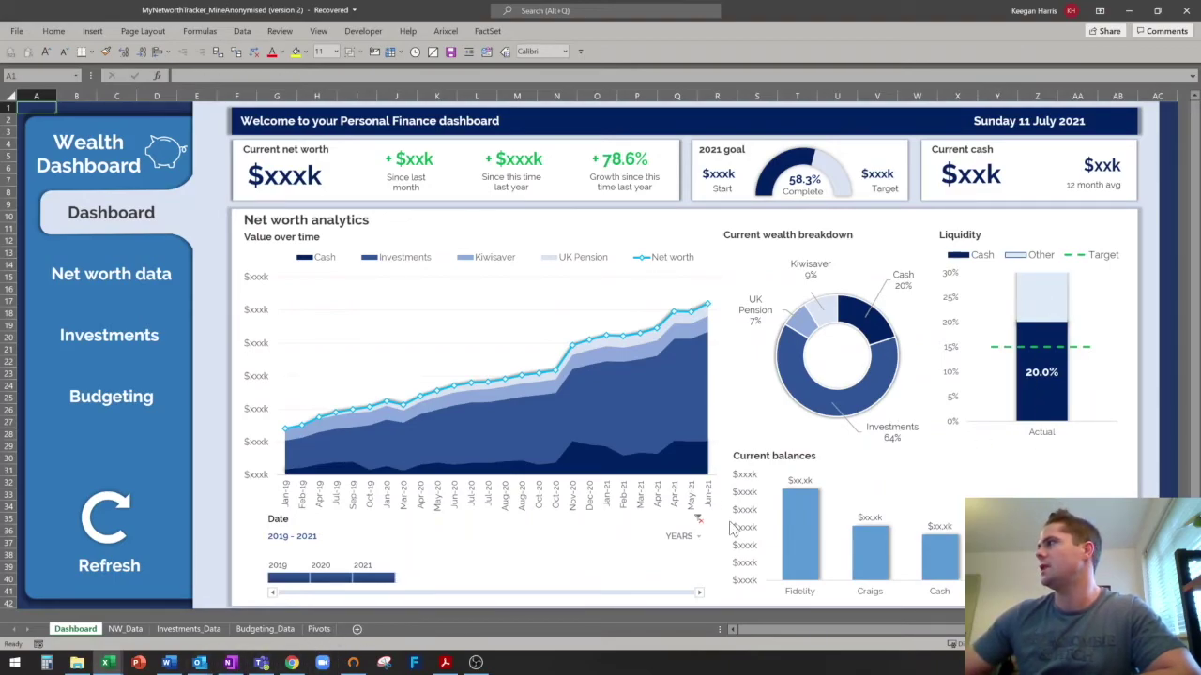
left_click(110, 662)
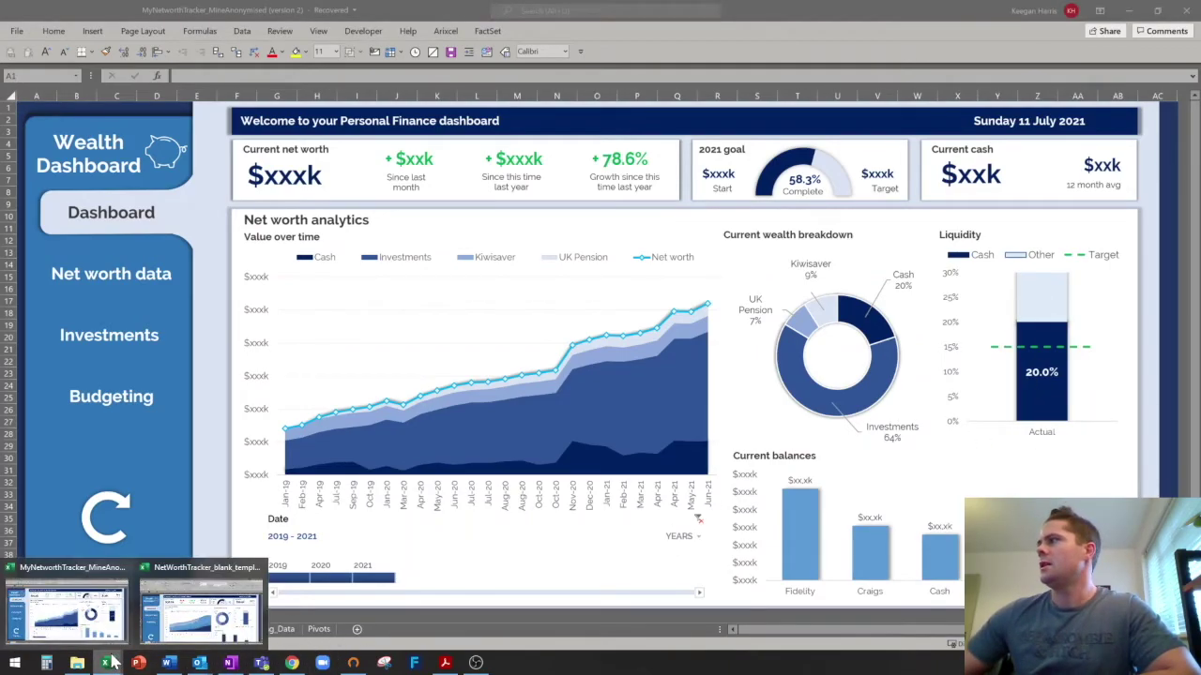
left_click(73, 615)
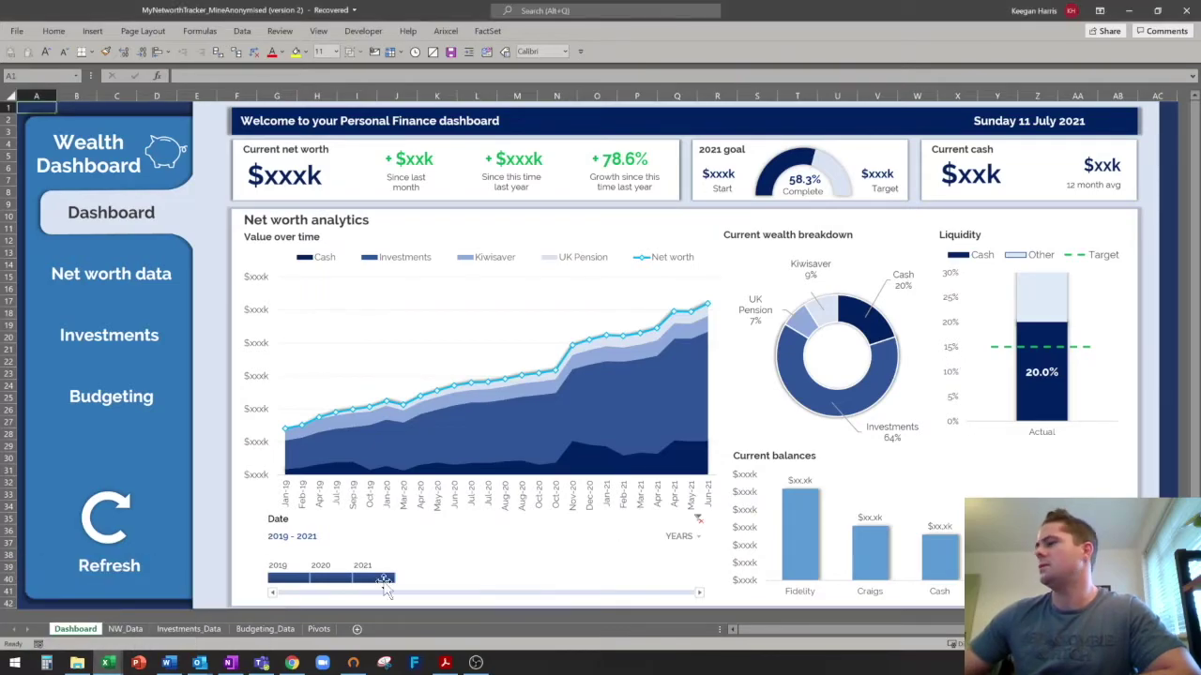
left_click(110, 663)
left_click(214, 610)
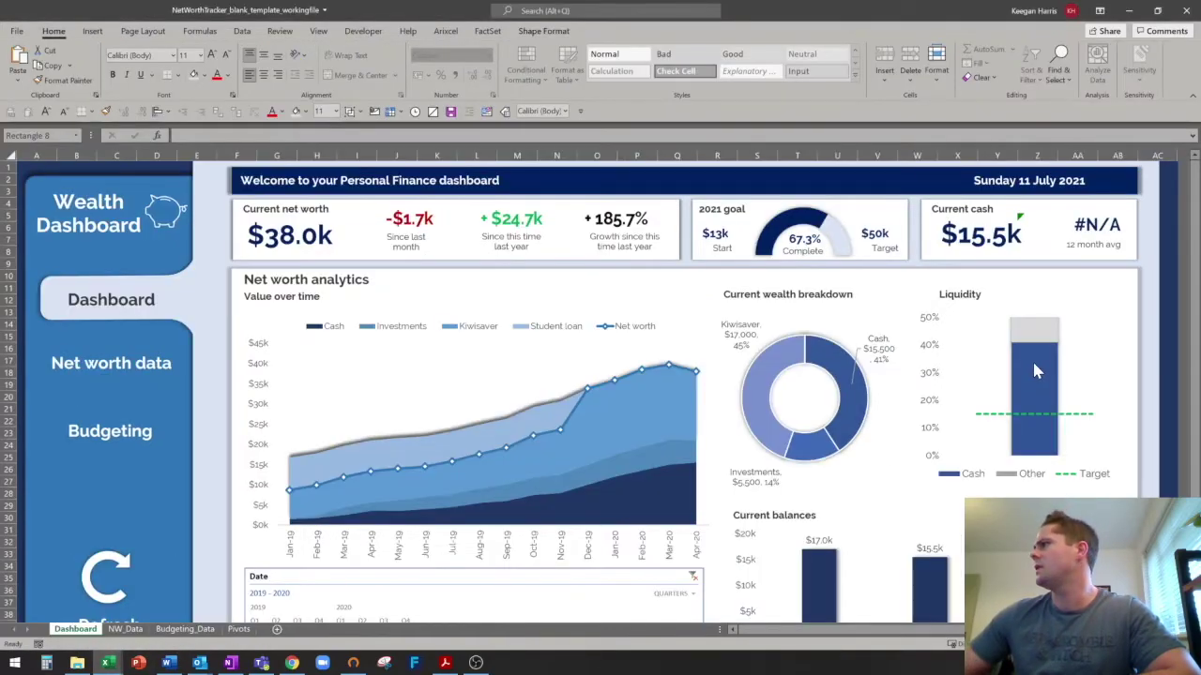
Add a data label to the Cash column in the Liquidity chart.
left_click(1036, 375)
right_click(1035, 374)
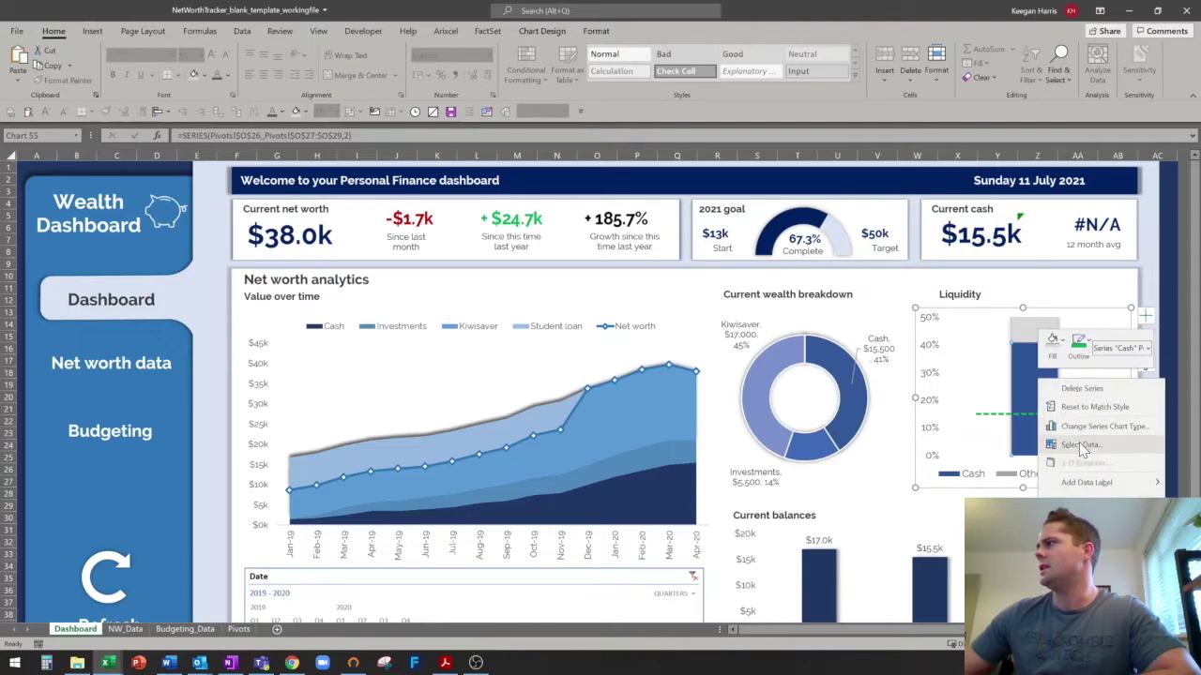
left_click(1069, 439)
Format the Cash column's data label in the Liquidity chart as bold white text and deselect the chart.
left_click(1042, 396)
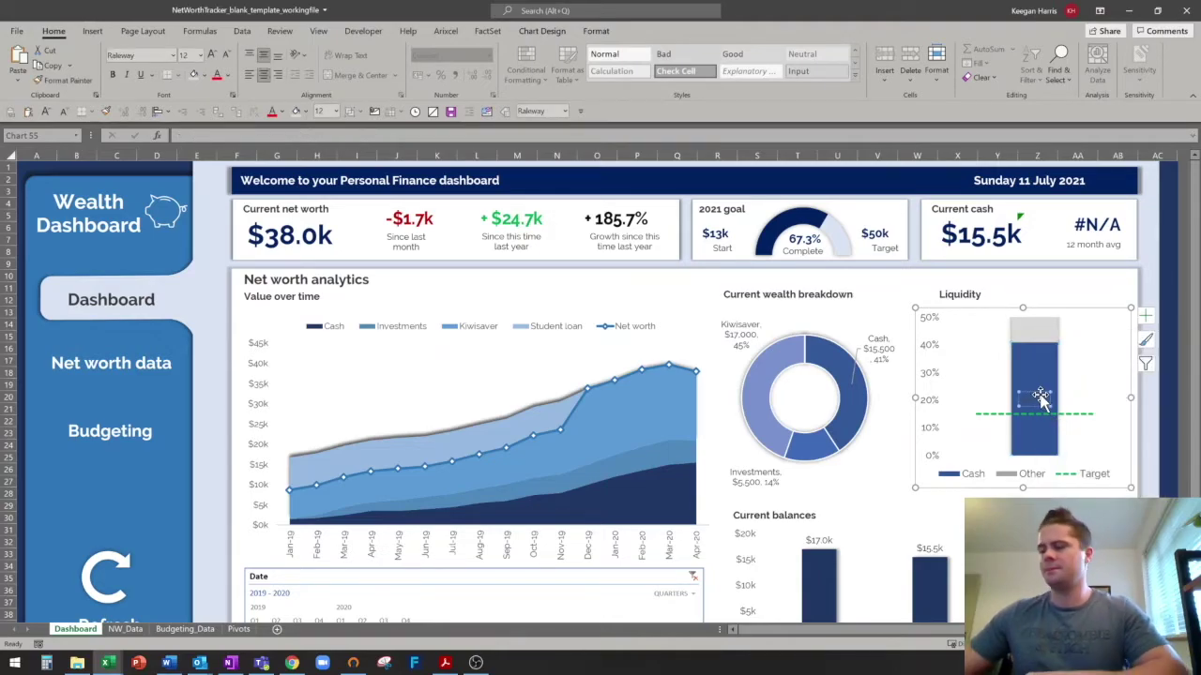
left_click(1041, 396)
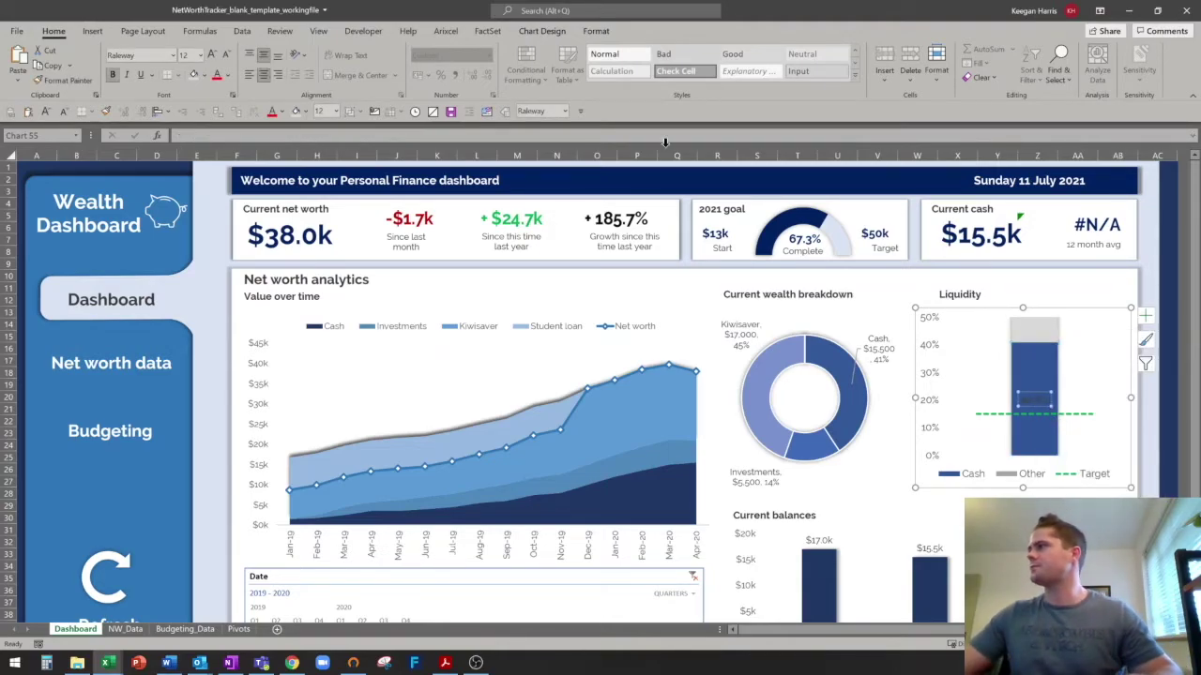
left_click(229, 75)
left_click(221, 110)
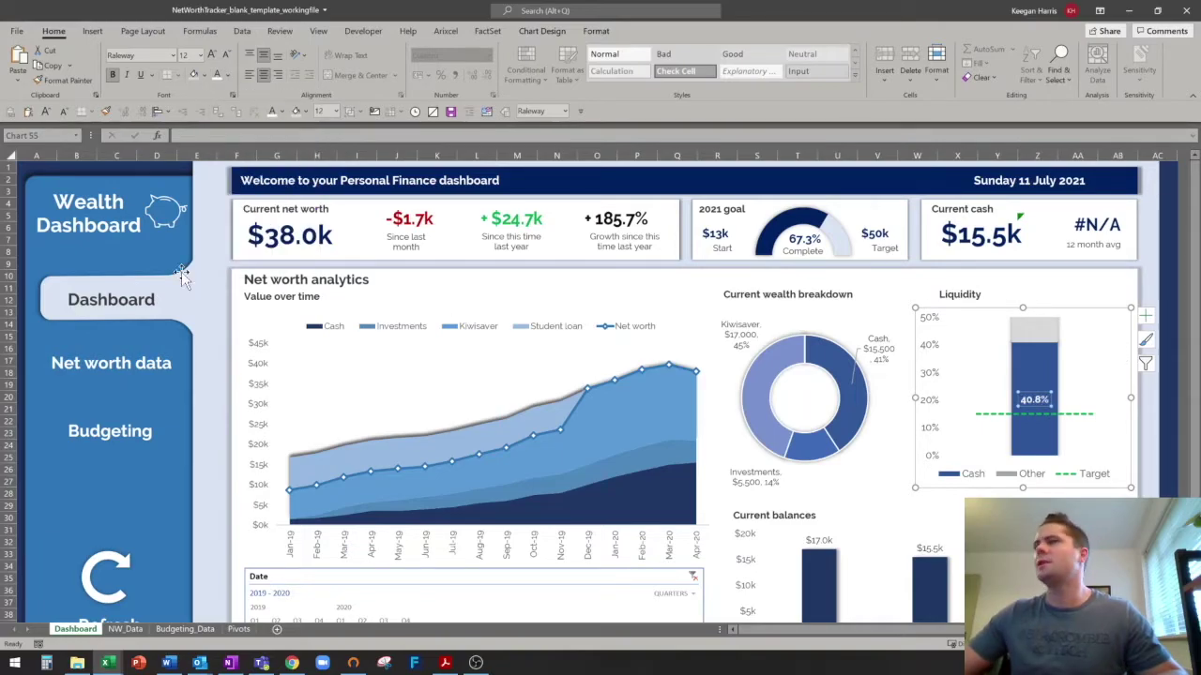
left_click(40, 163)
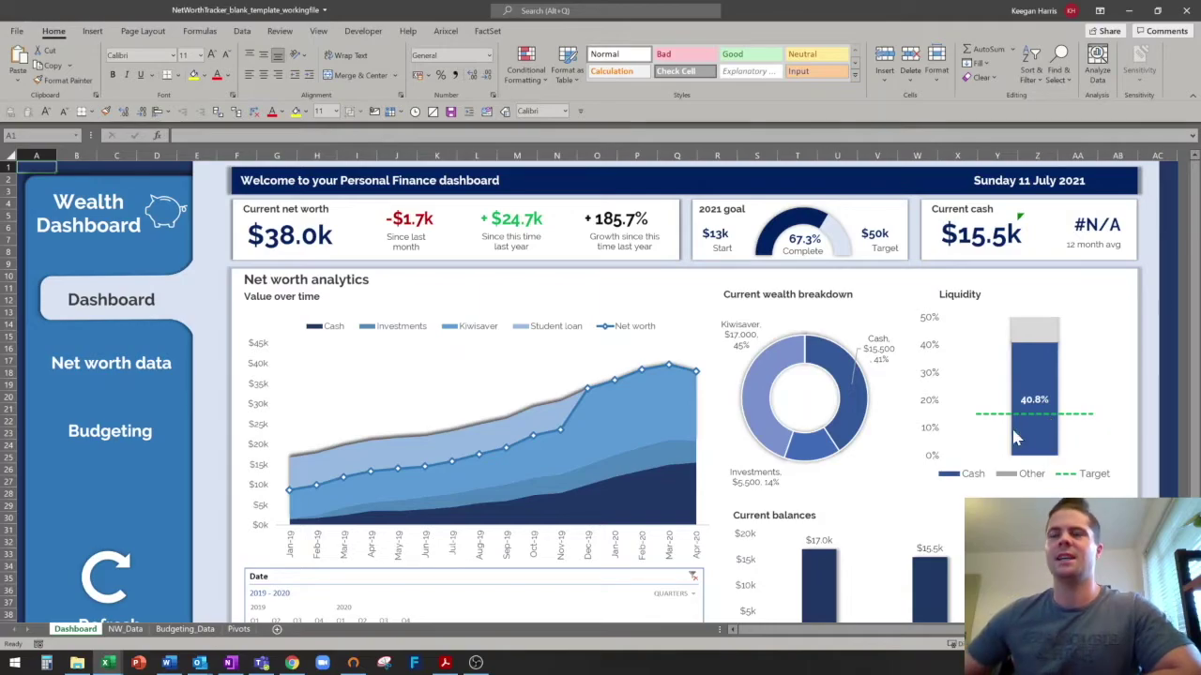
Collapse the ribbon to leave more room for the dashboard.
mouse_move(1013, 427)
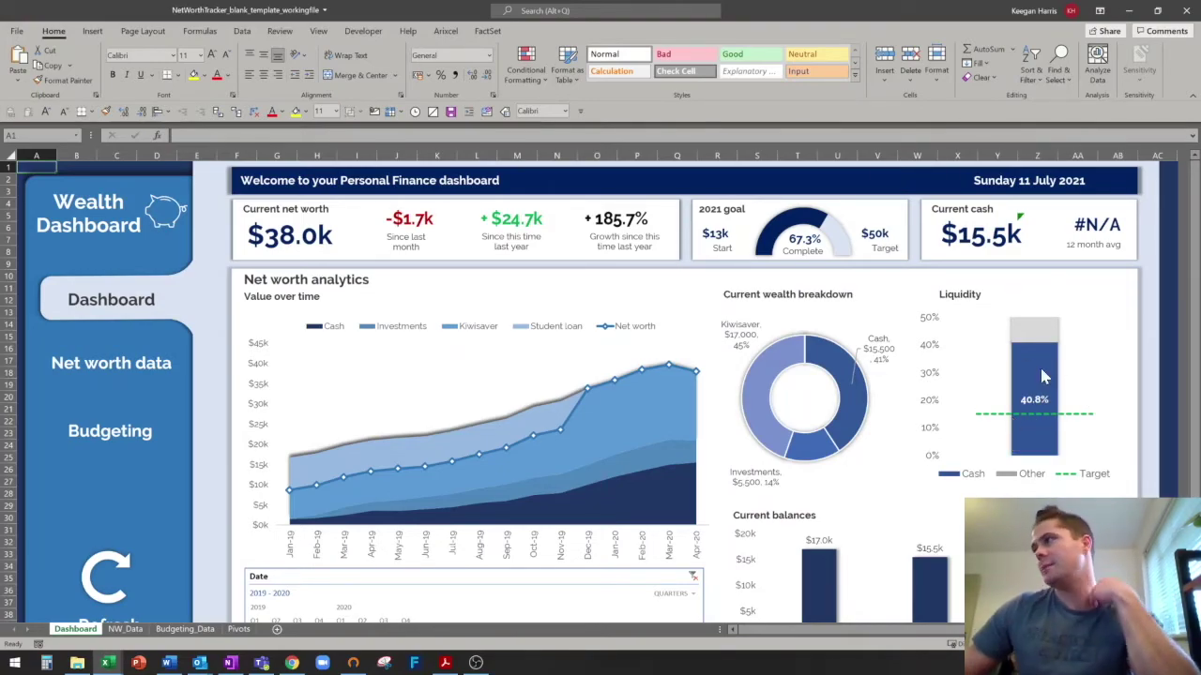
scroll(1023, 443, "down", 1)
scroll(1022, 443, "up", 1)
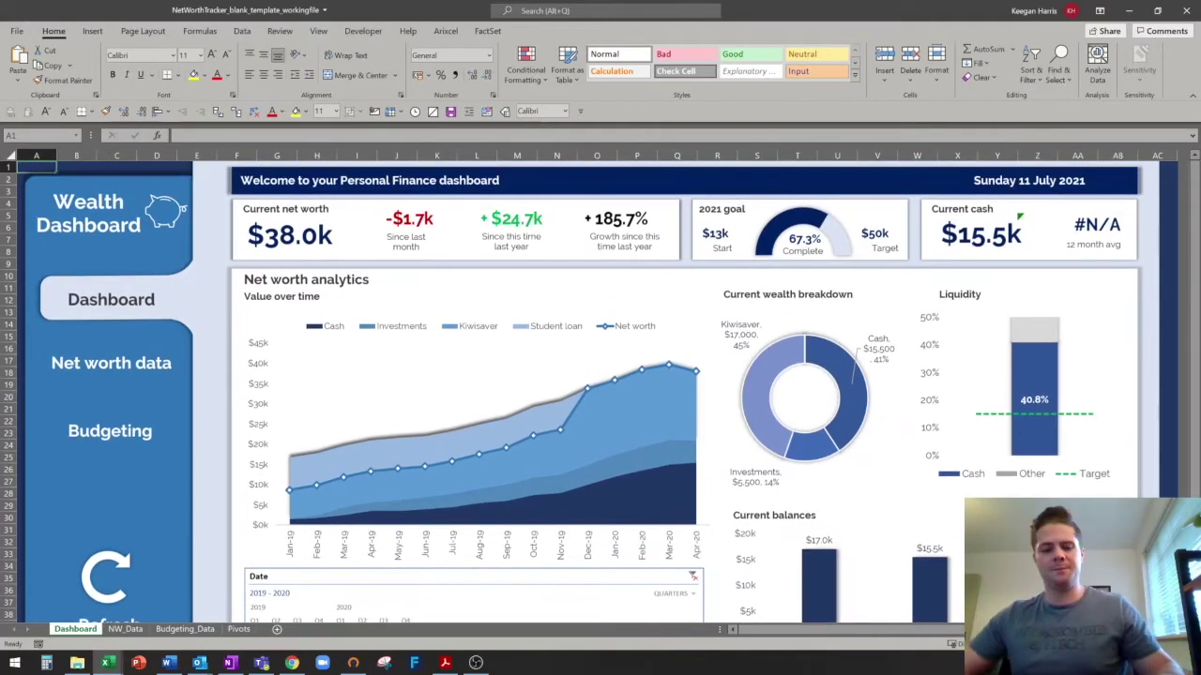
key("ctrl+F1")
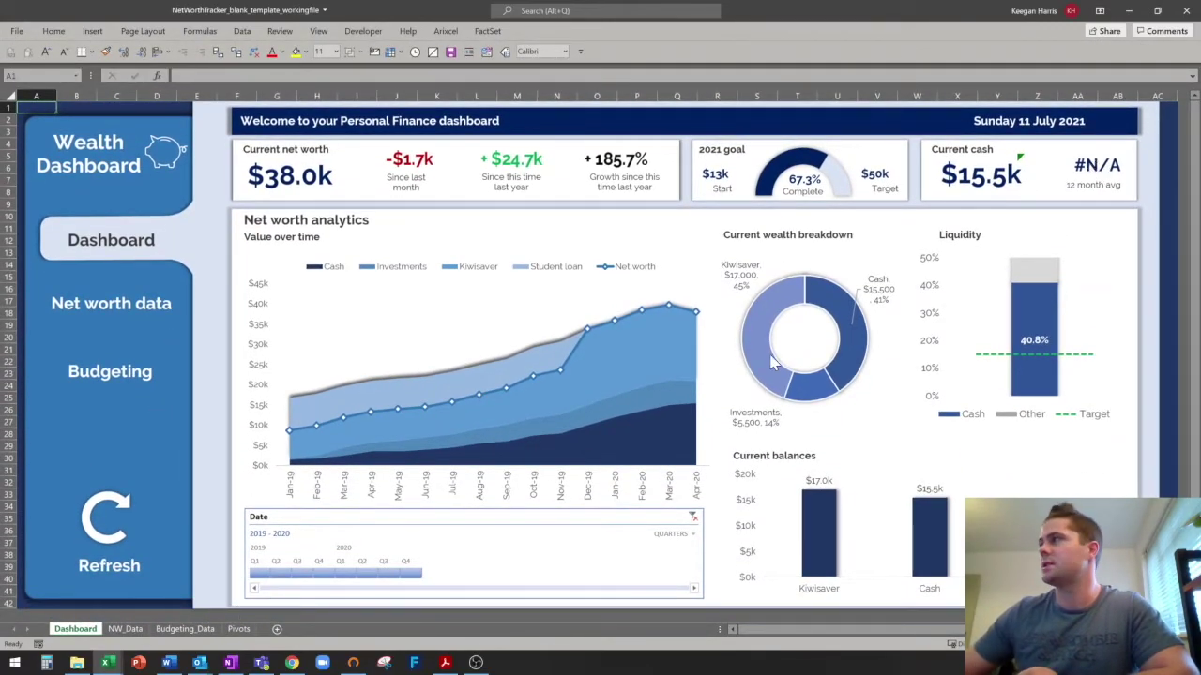
On the Pivots sheet, inspect the formula behind the 12m avg cash figure in O24 and the range it averages.
left_click(238, 629)
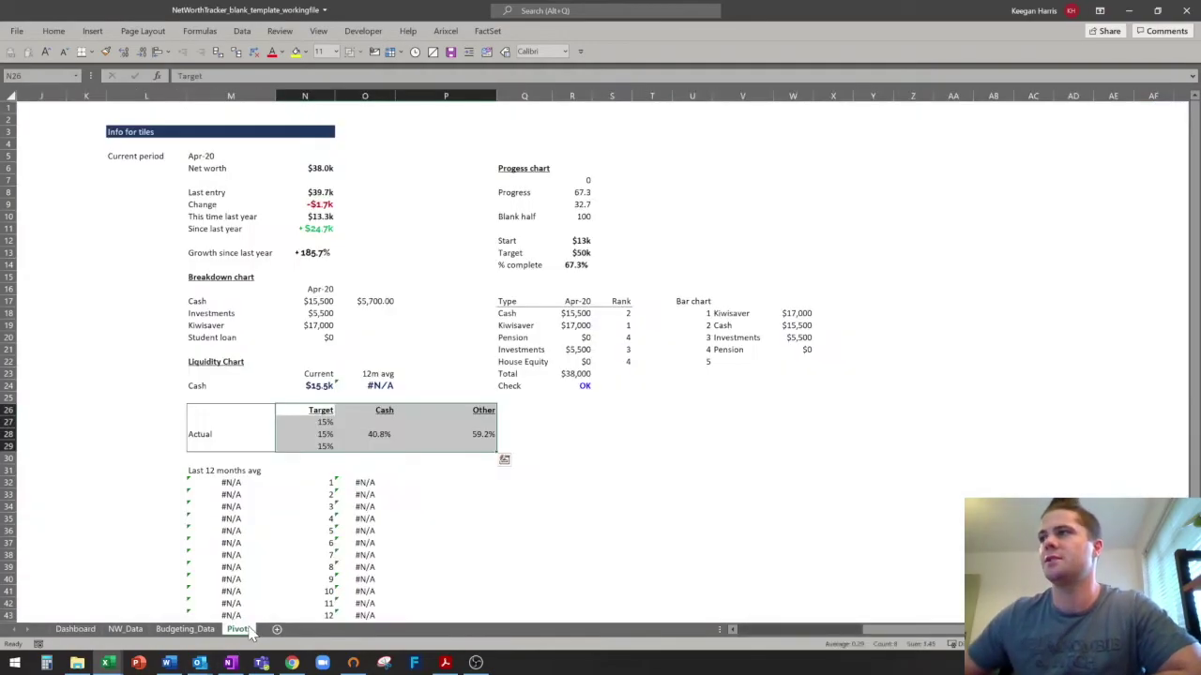
left_click(379, 384)
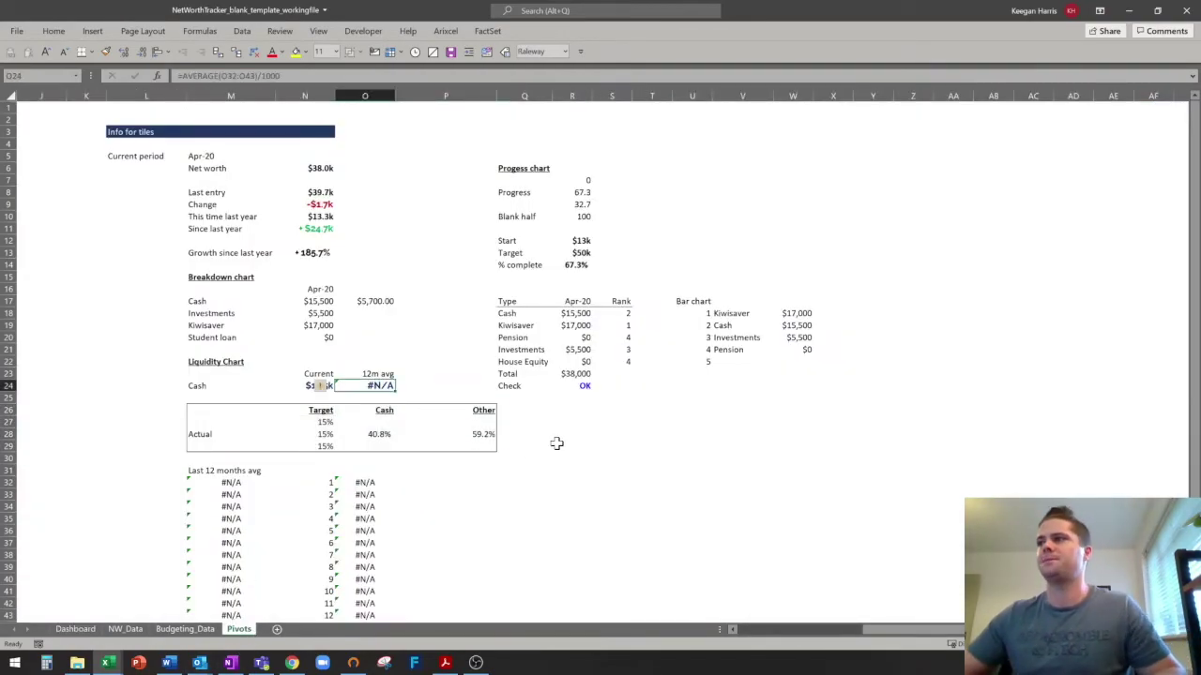
key("F2")
scroll(429, 470, "down", 3)
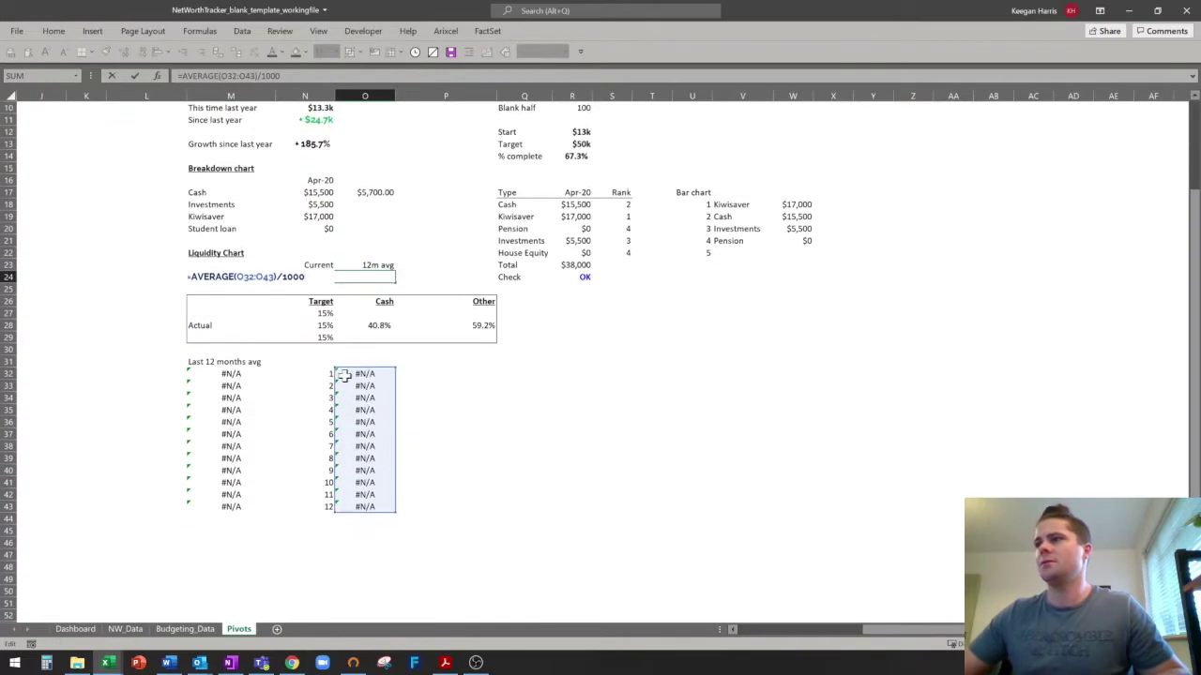
key("Escape")
left_click_drag(916, 629, 769, 627)
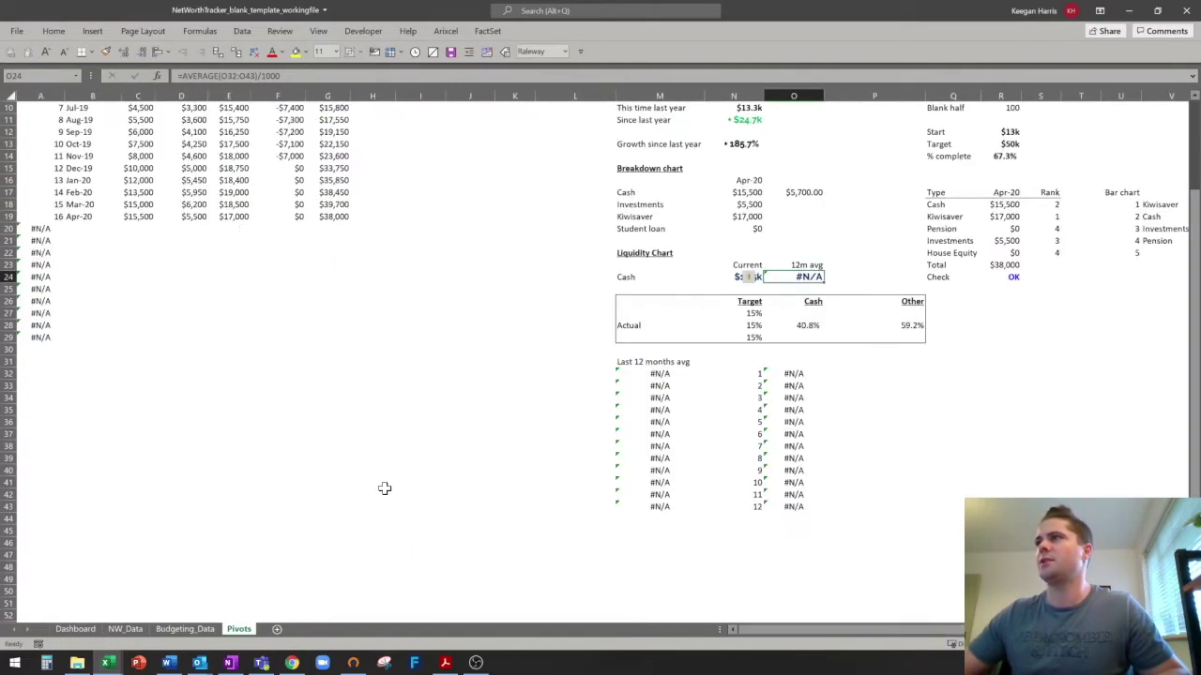
Inspect the first period rank formula in column A and the MAX formula in M32 that depends on those ranks.
scroll(357, 467, "up", 3)
left_click(51, 147)
key("F2")
key("Escape")
left_click(704, 480)
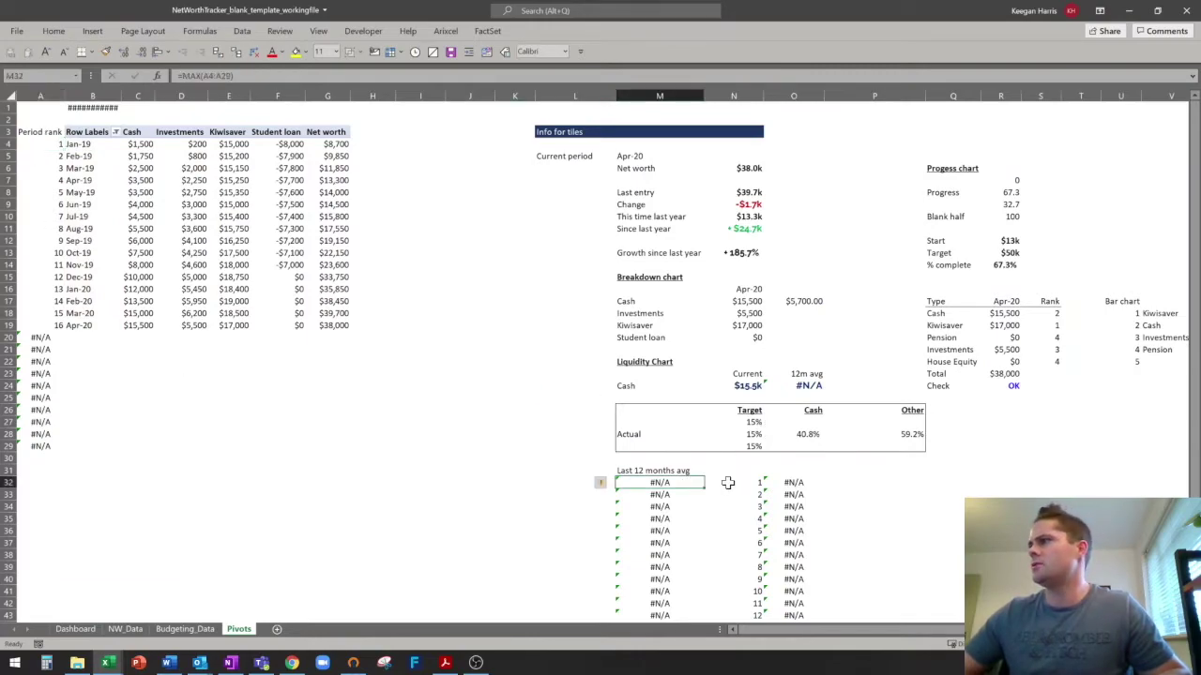
key("F2")
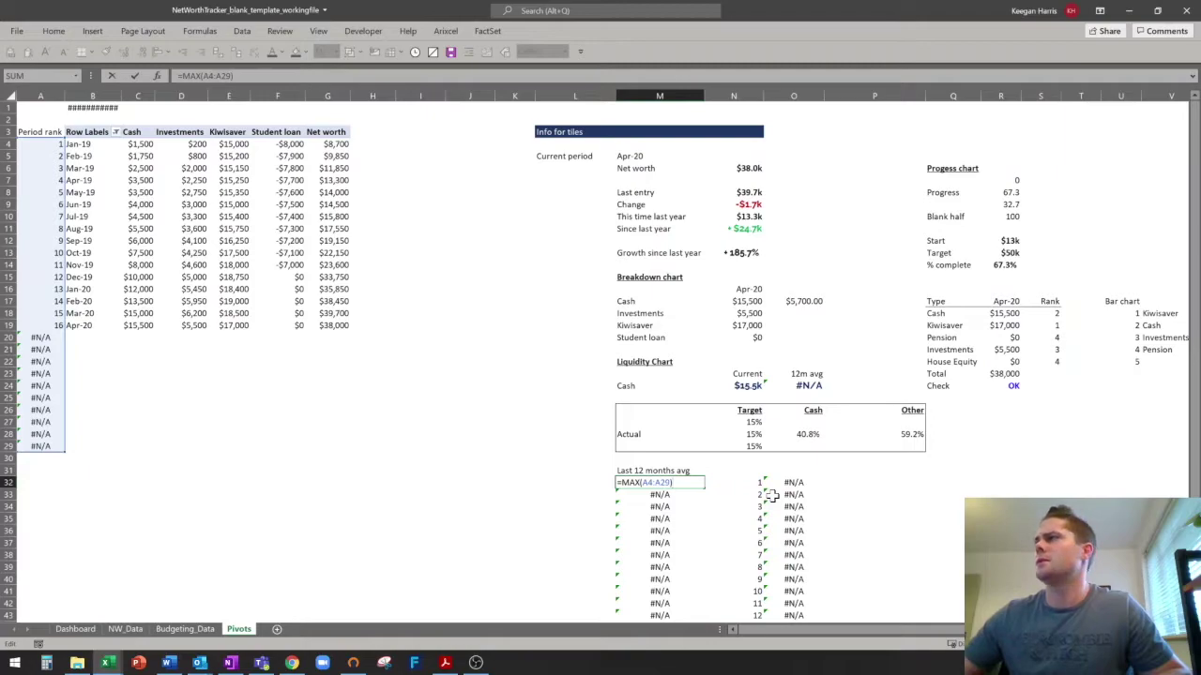
key("Escape")
Clear the surplus period rank formulas from A20:A29, below the last pivot table row.
left_click(47, 338)
key("F2")
key("Escape")
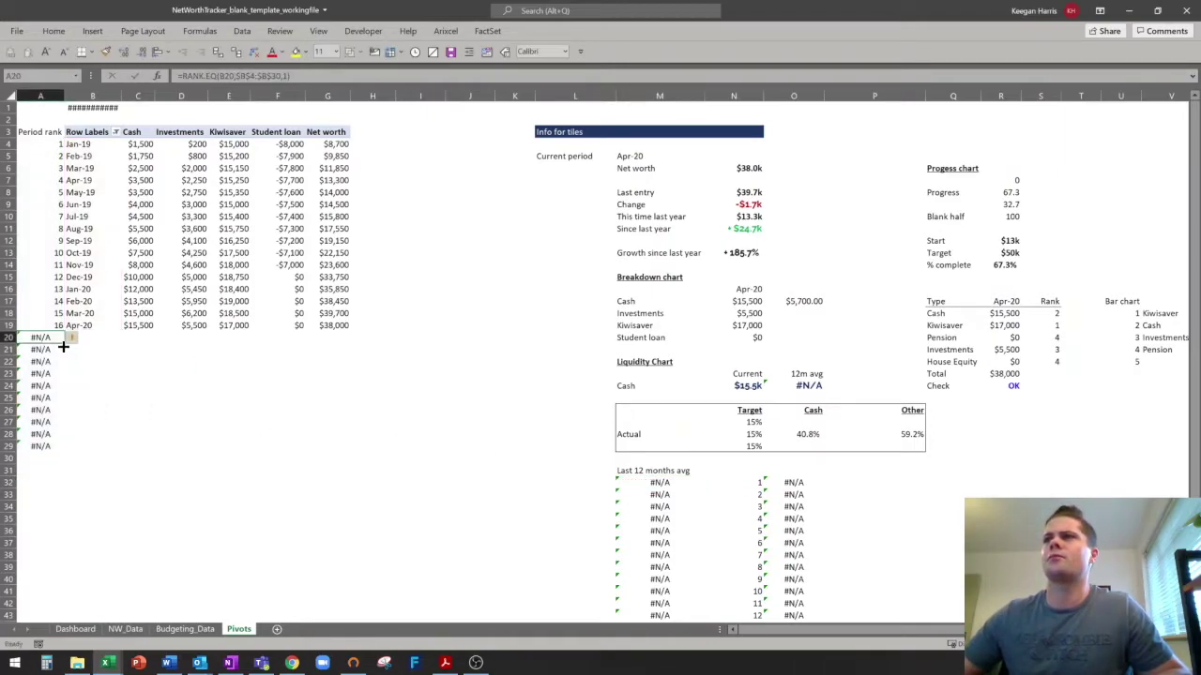
left_click_drag(47, 340, 38, 449)
key("Delete")
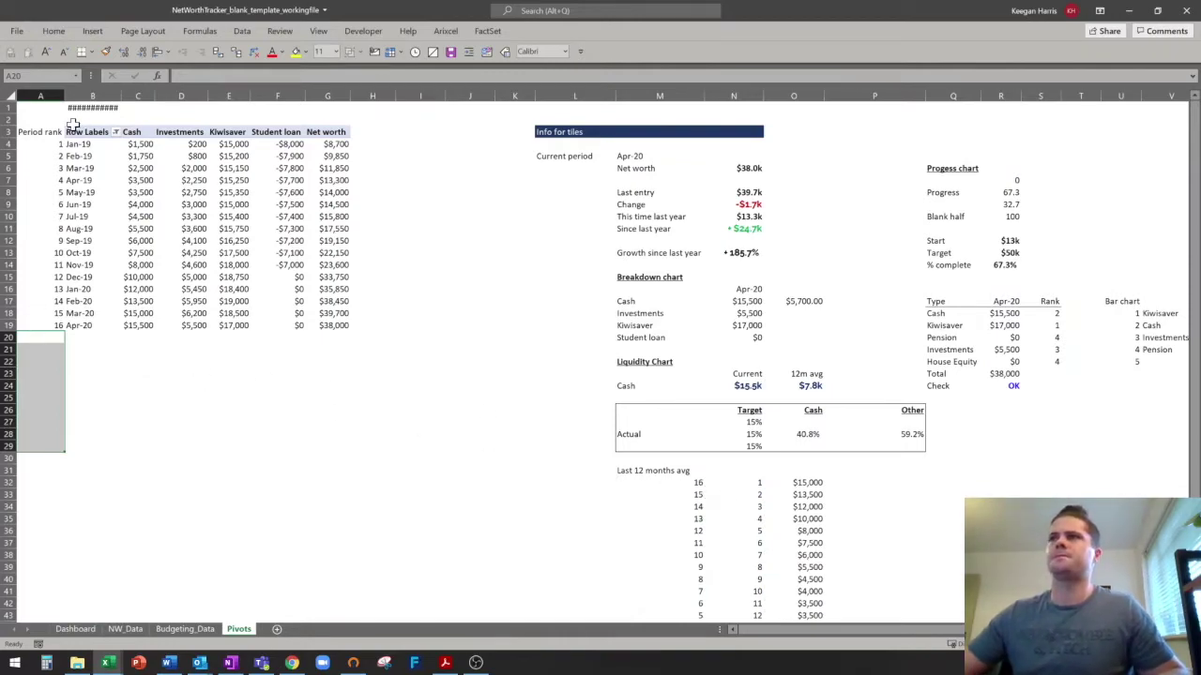
Check the ranges used by the rank formula in A4 and the MAX formula in M32.
double_click(55, 146)
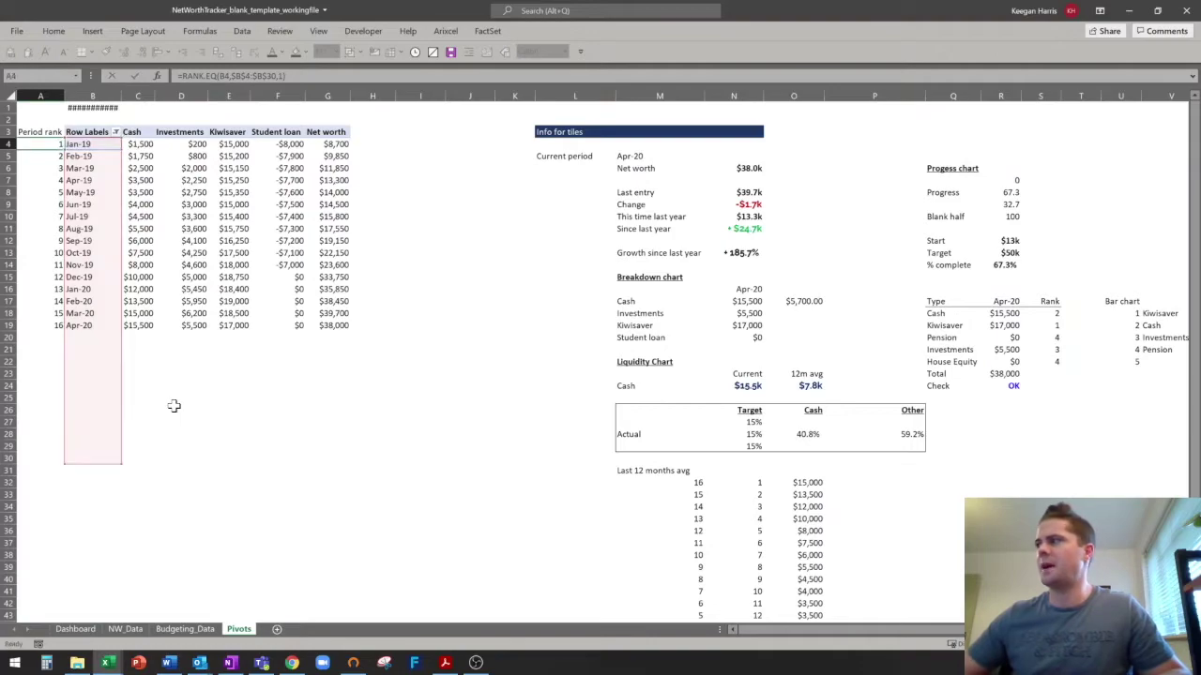
key("ctrl+Return")
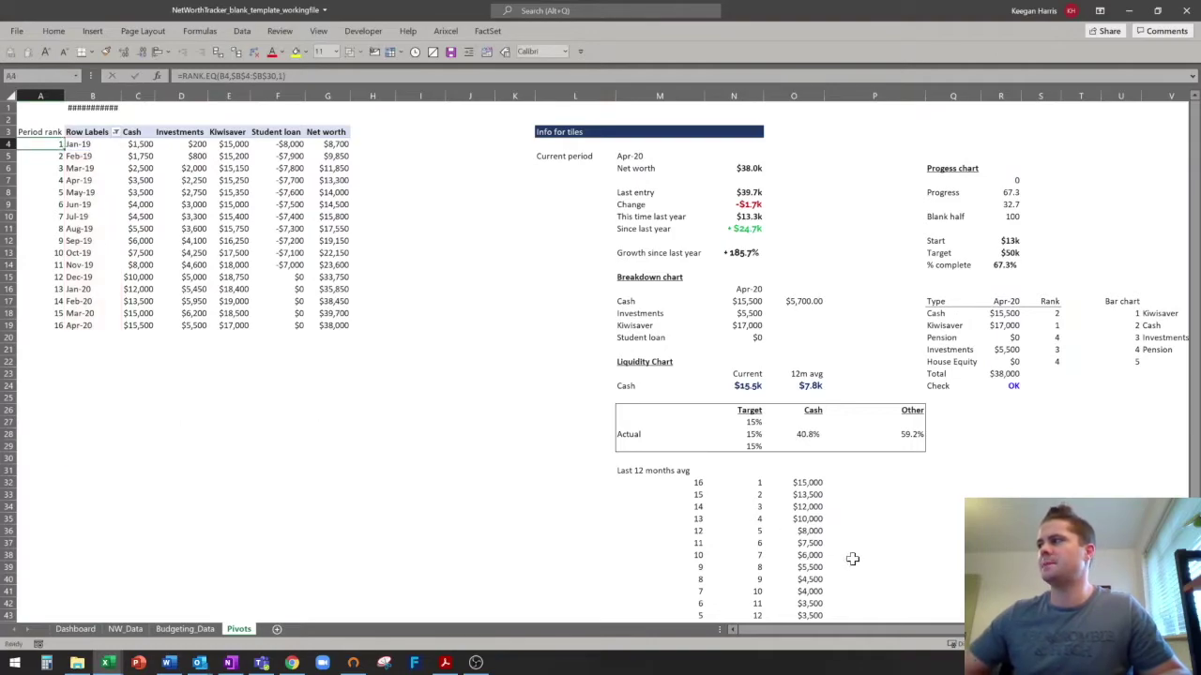
left_click(673, 482)
key("F2")
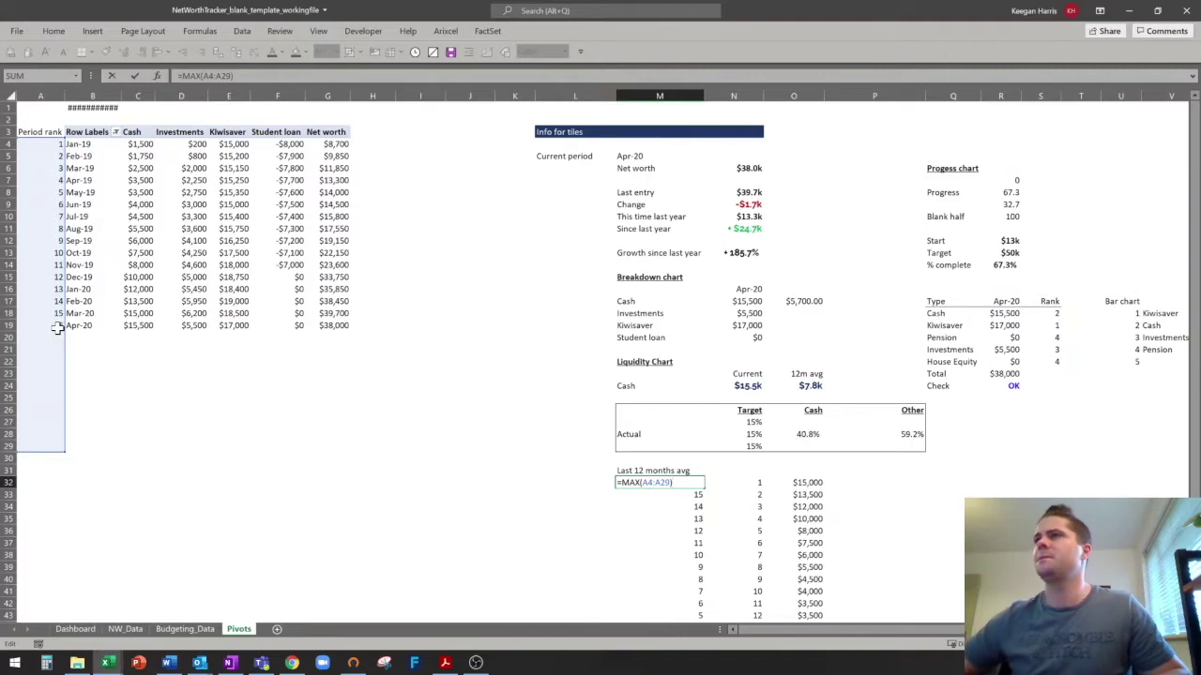
key("ctrl+Return")
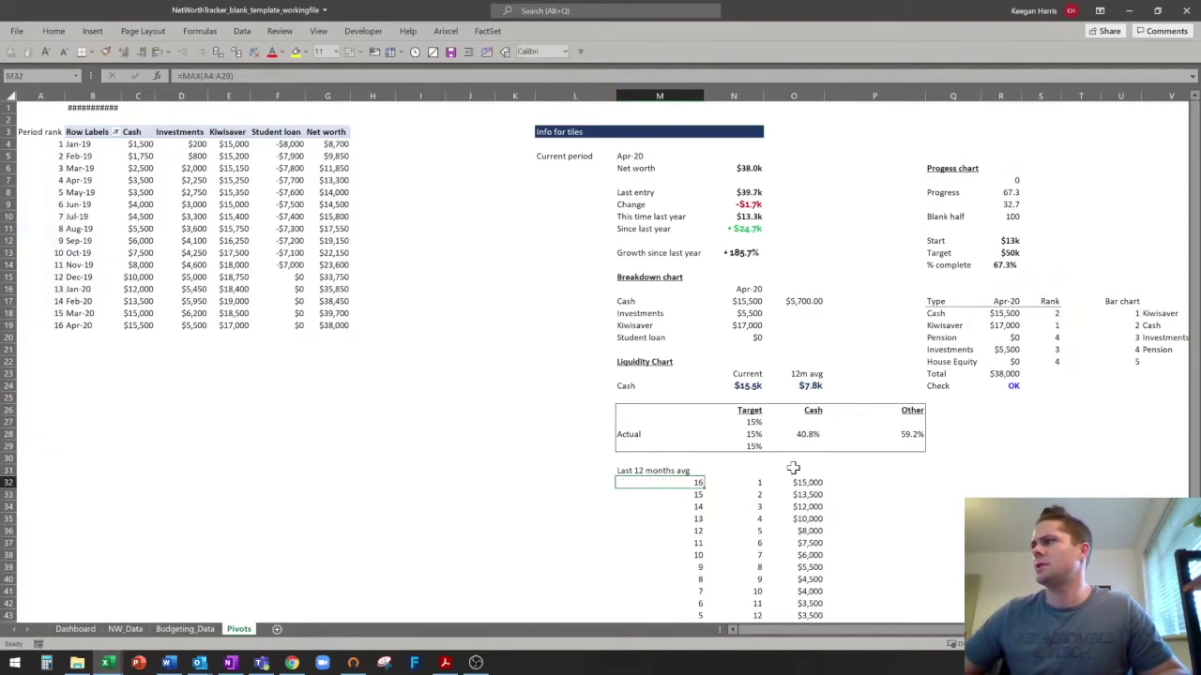
type("=coun")
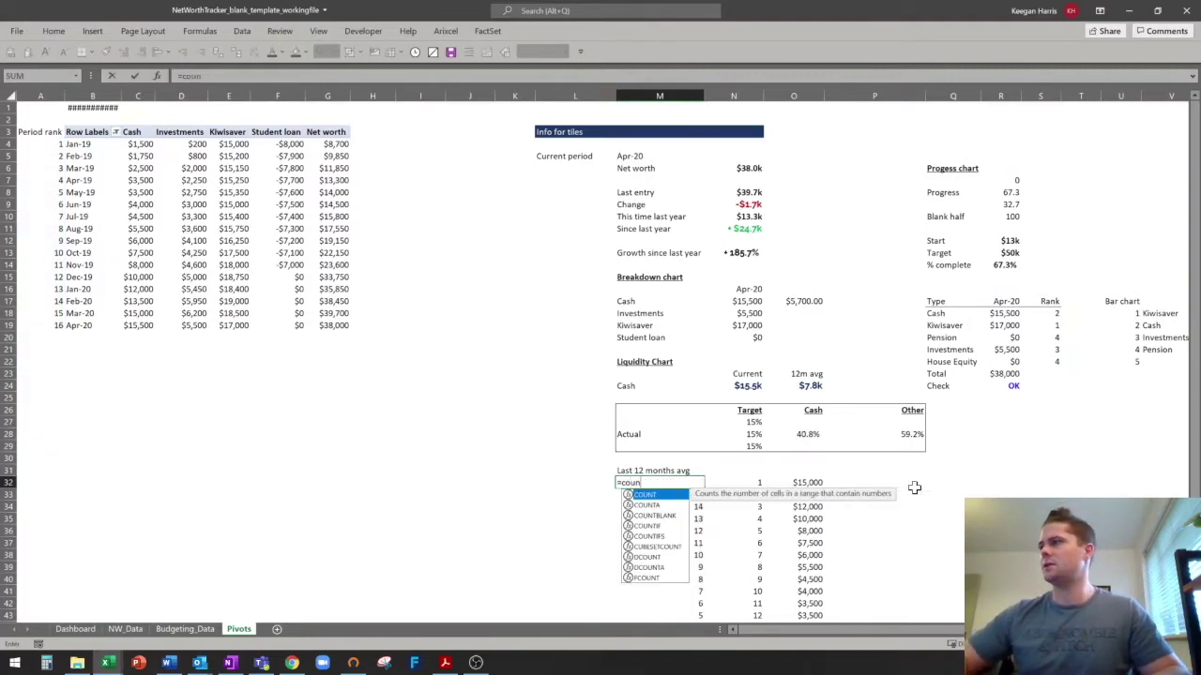
key("Down")
key("Tab")
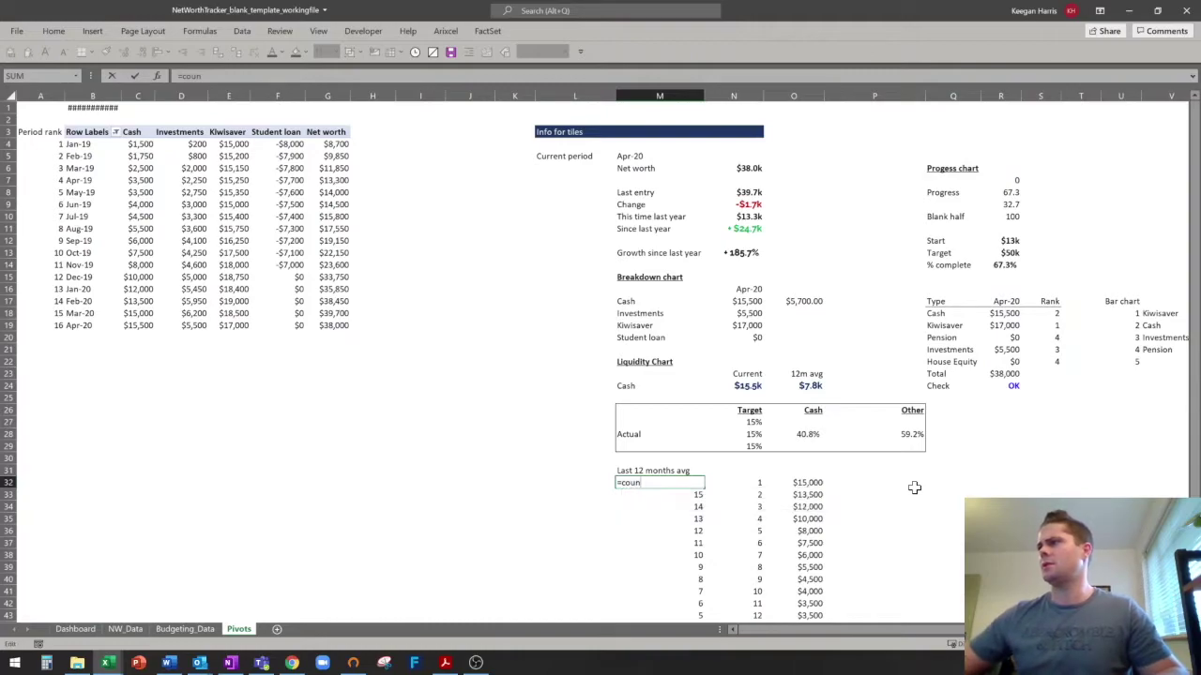
type("ta")
key("Tab")
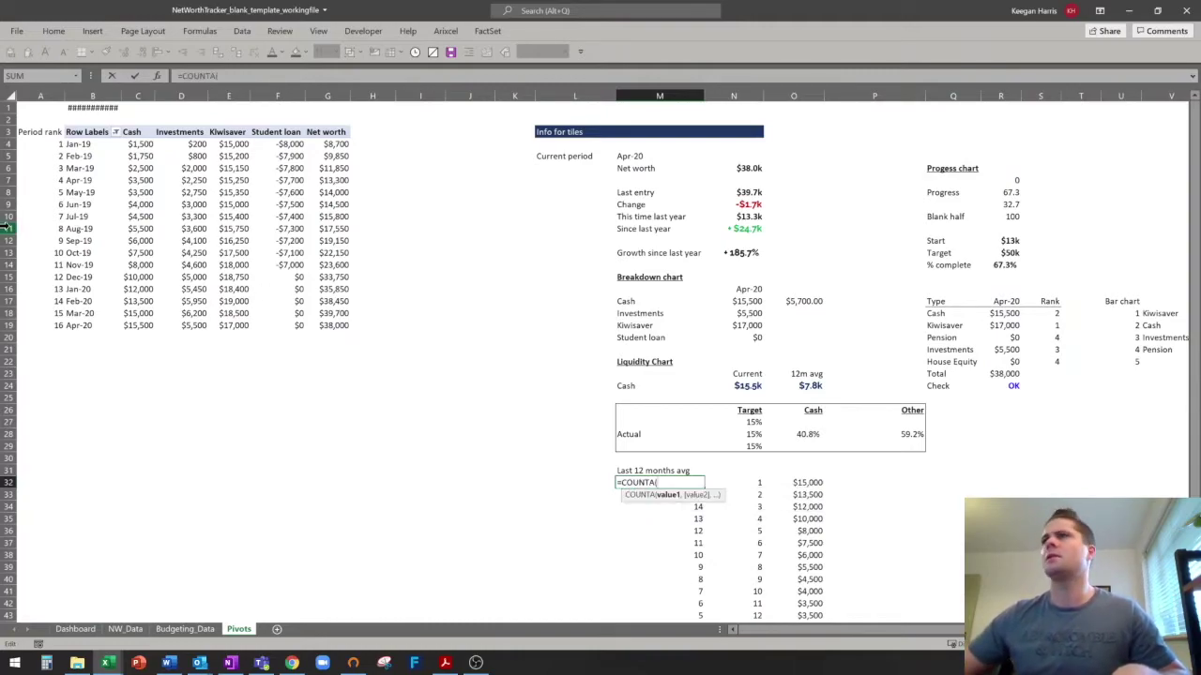
left_click_drag(79, 143, 78, 325)
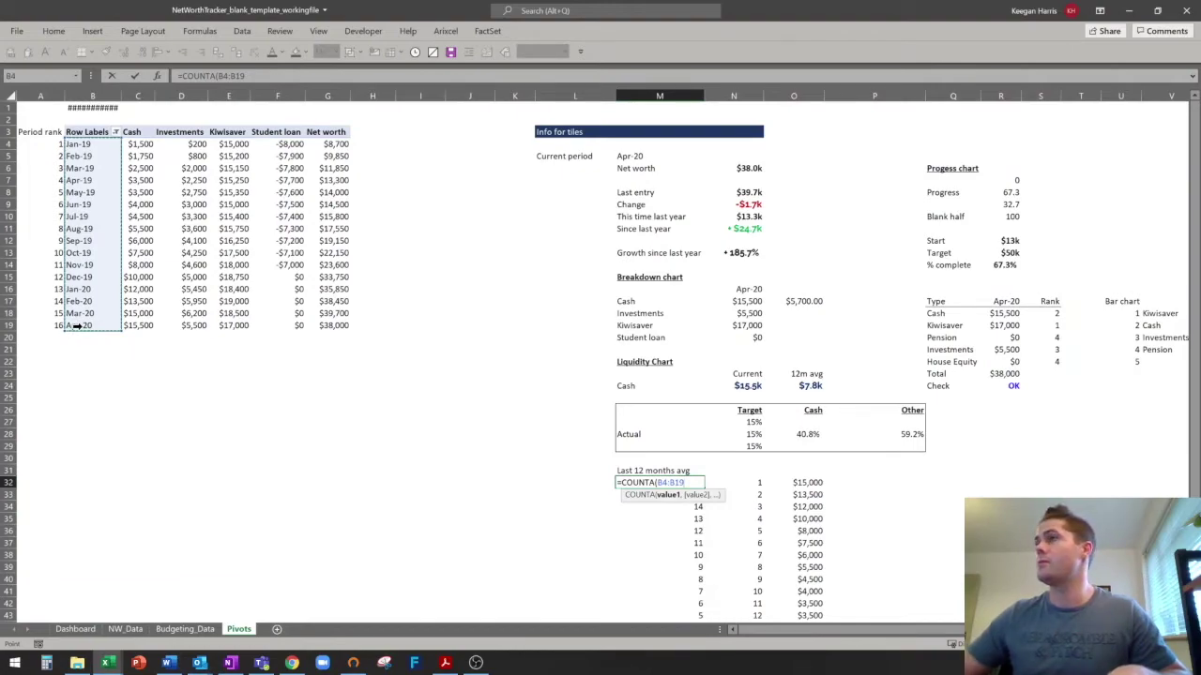
key("Escape")
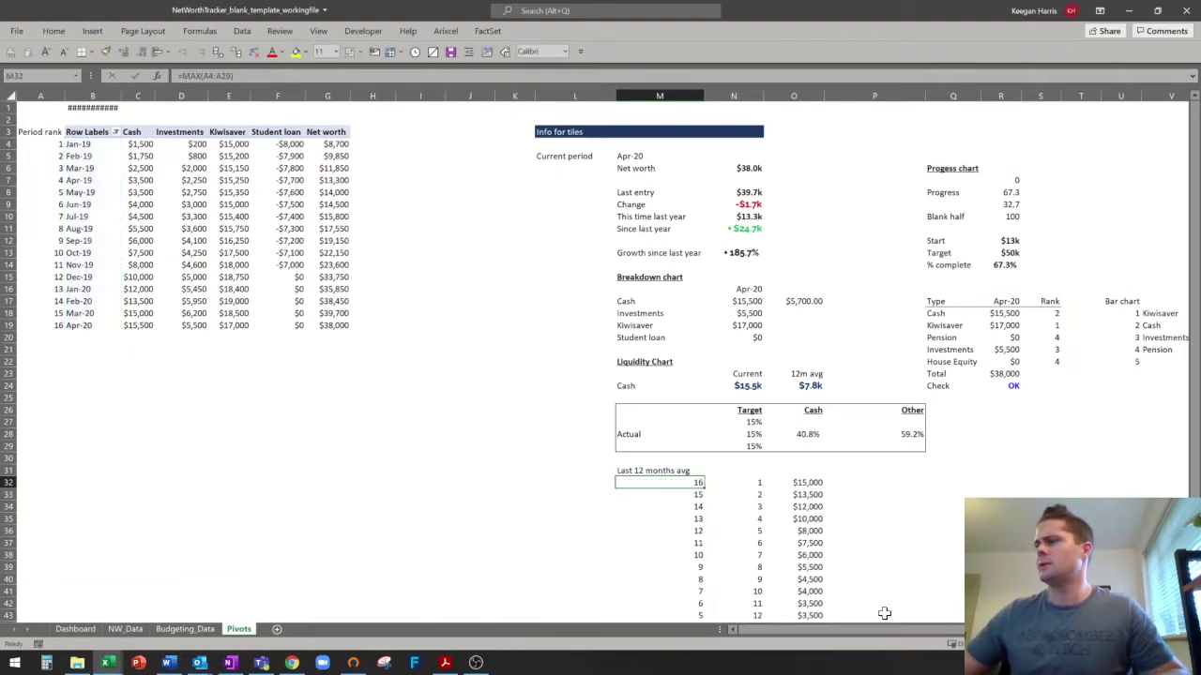
Replace the formula in M32 with =COUNTA(Table1[Date]), counting the Date column of the NW_Data table.
type("=COUNTA(")
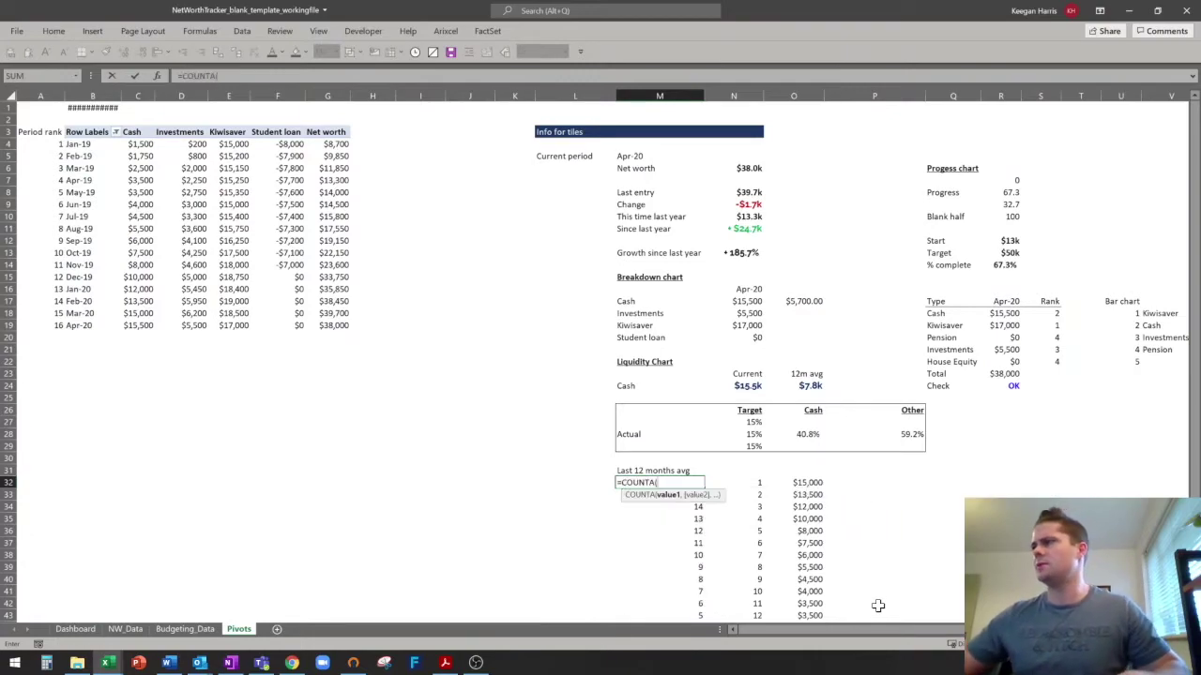
left_click(124, 629)
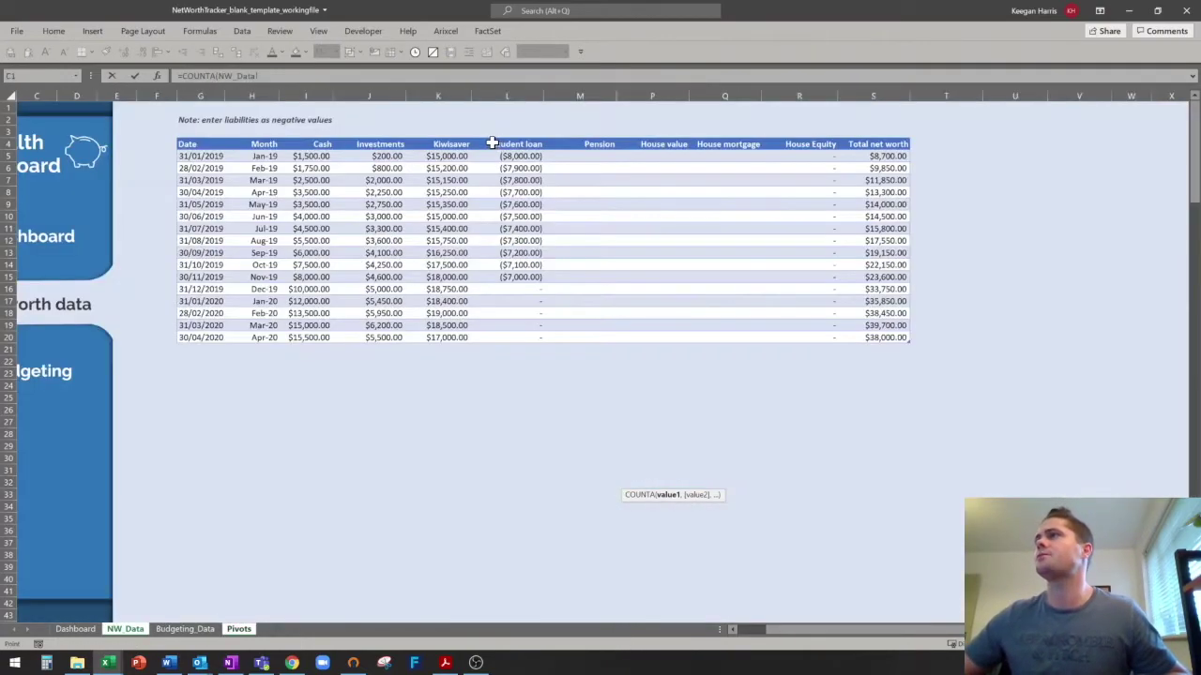
left_click(204, 159)
key("ctrl+shift+Down")
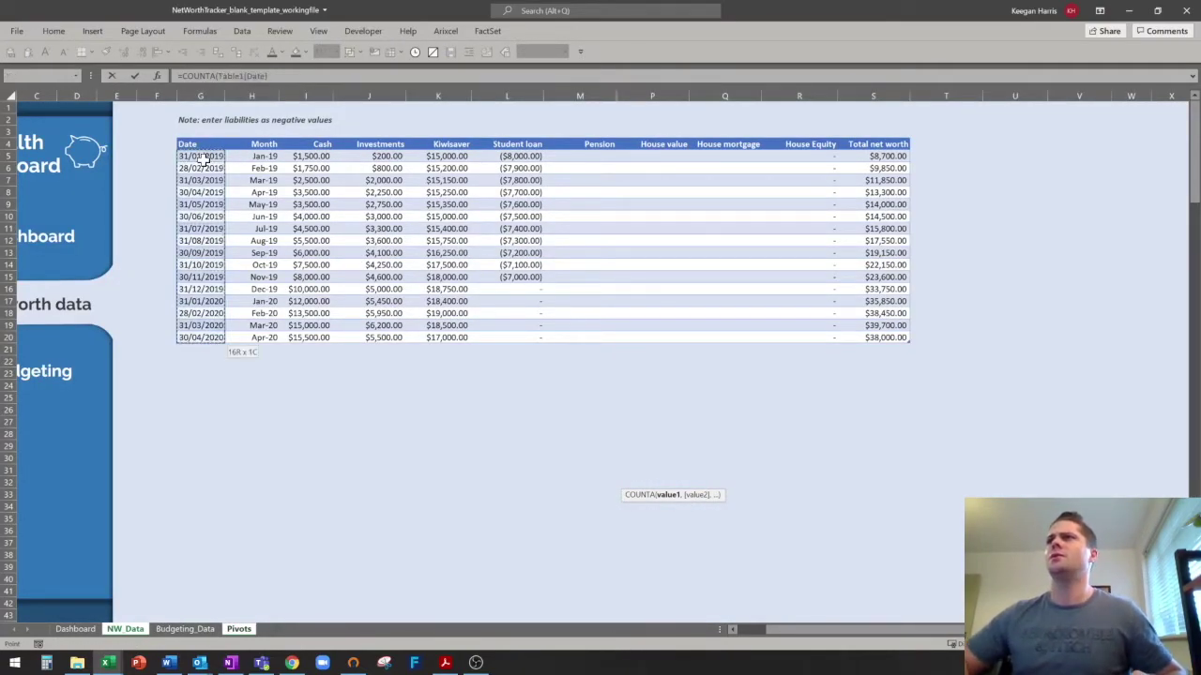
key("Return")
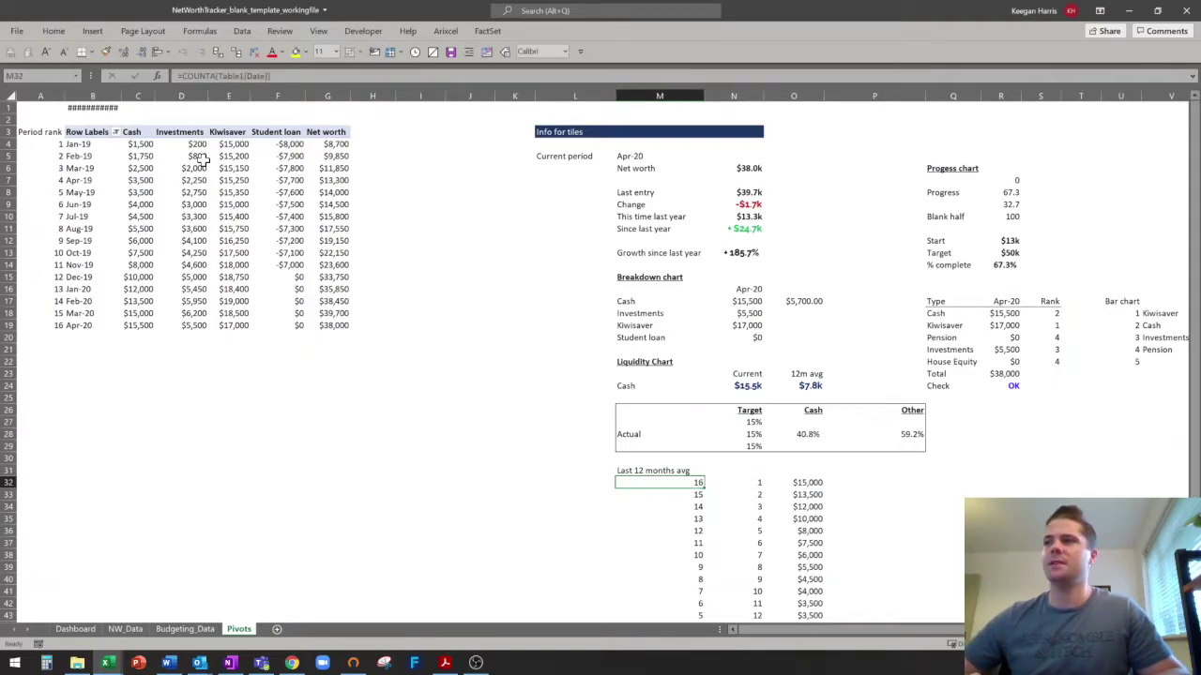
Examine the cash and period rank ranges referenced by the INDEX/MATCH formula in O32.
key("Right")
key("Right")
scroll(392, 423, "down", 2)
key("F2")
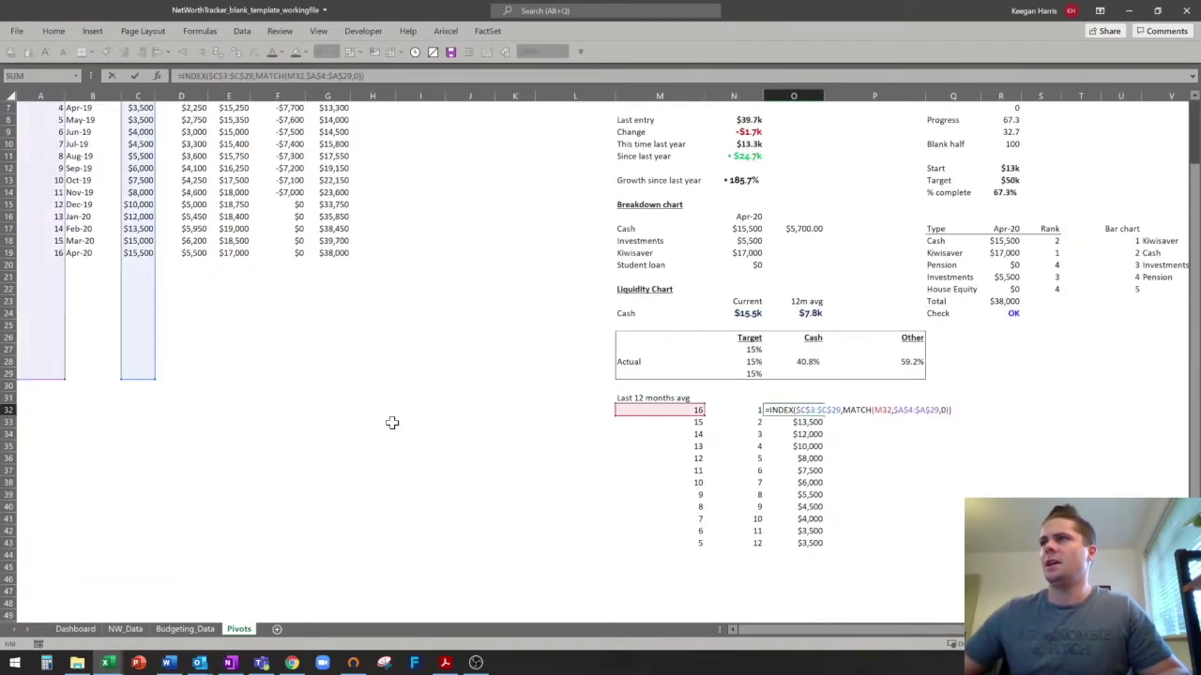
scroll(392, 423, "up", 2)
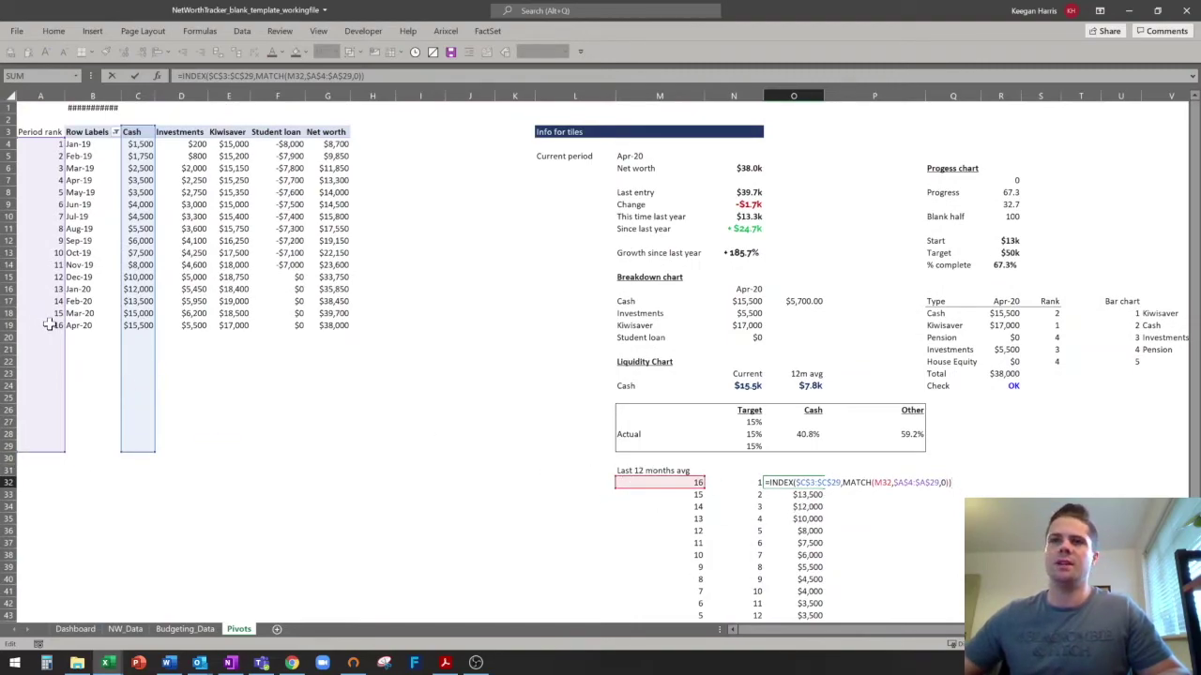
key("Escape")
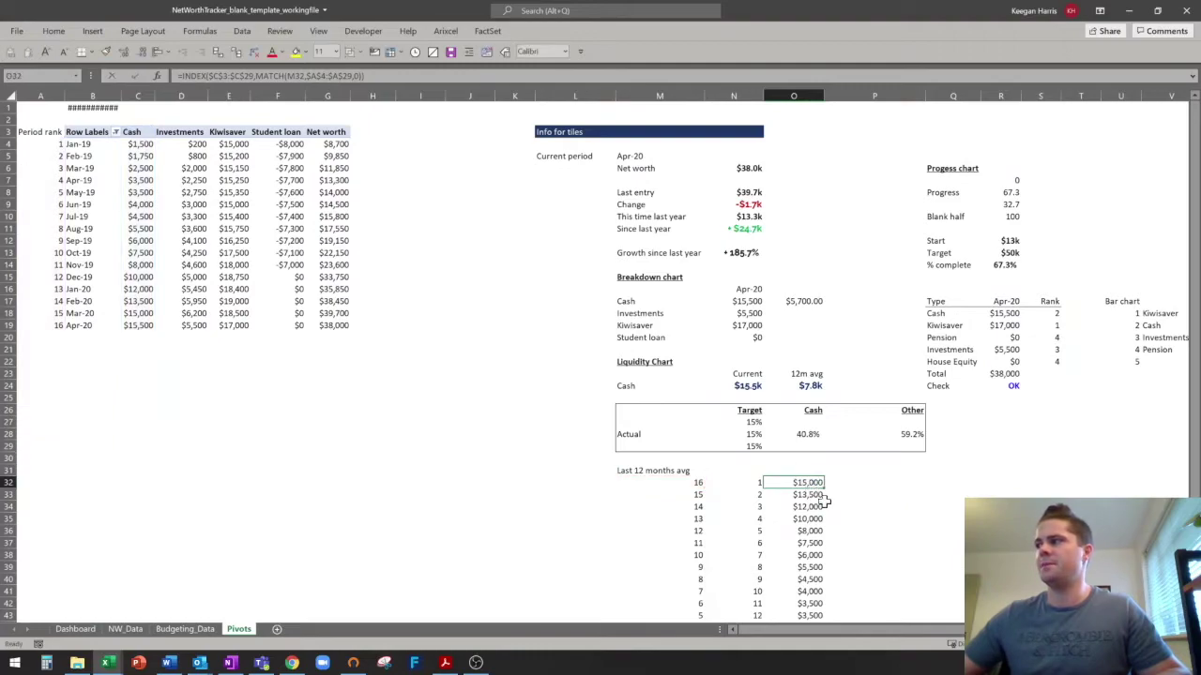
Step through the lookup formulas from O32 down to O37 to check each month's cash reference.
key("F2")
key("Return")
key("F2")
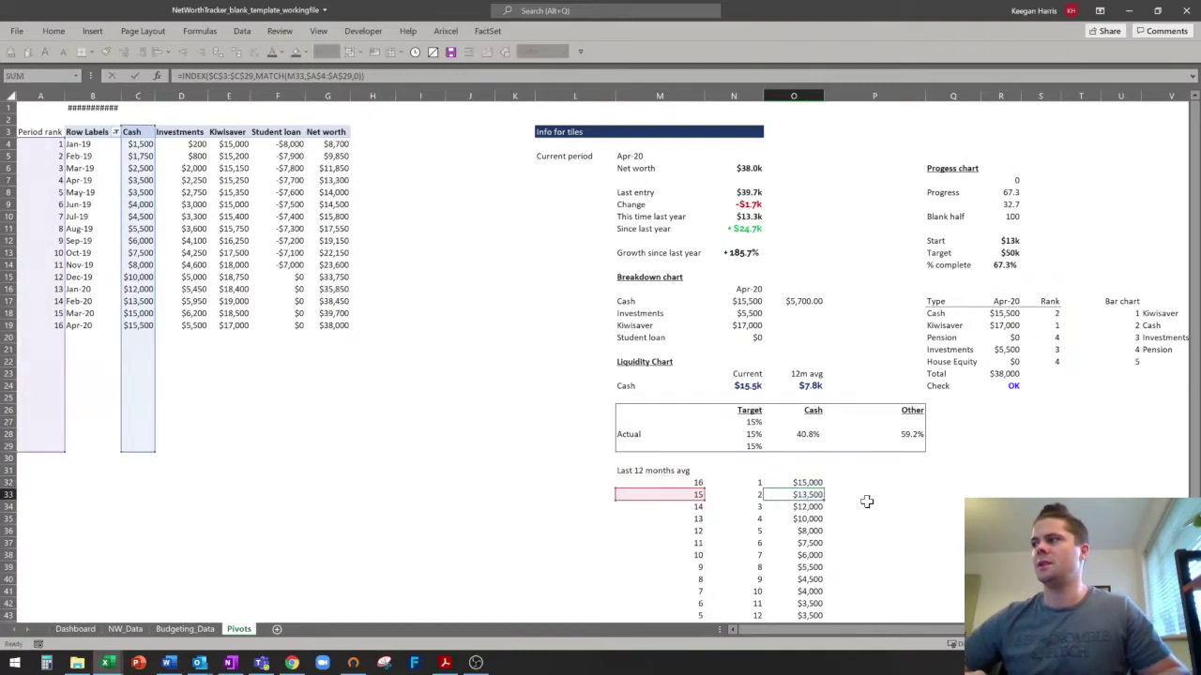
key("Return")
key("F2")
key("Return")
key("F2")
key("Return")
key("F2")
key("Return")
key("F2")
key("Escape")
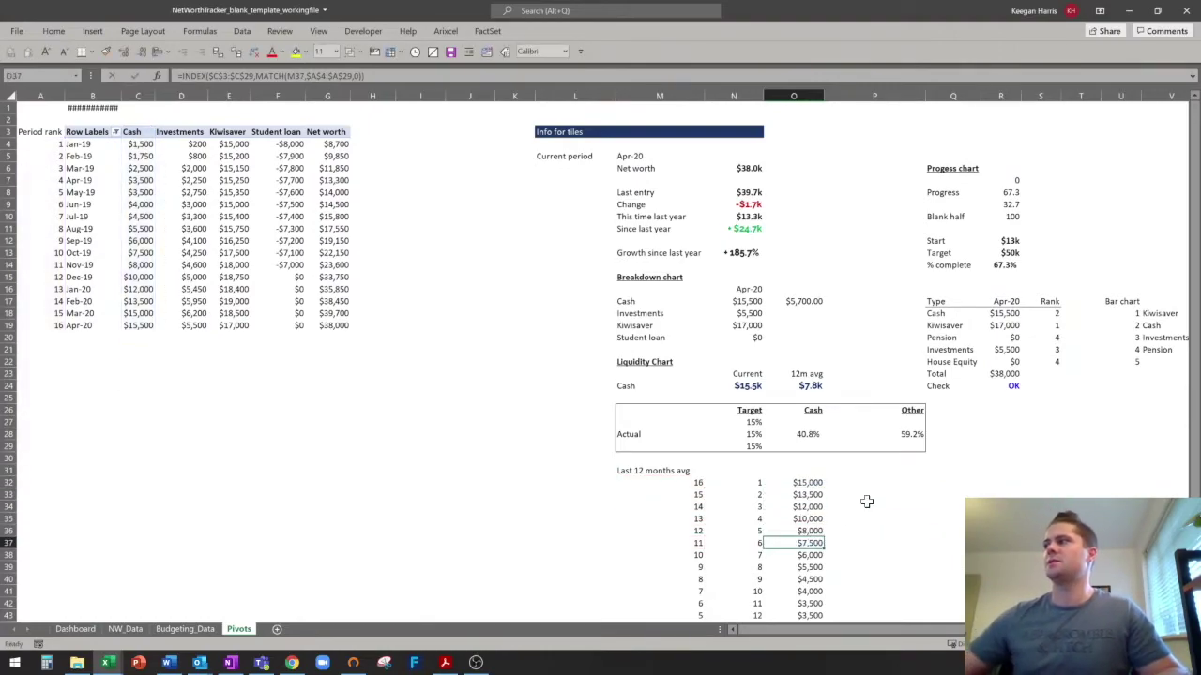
Check which cells the AVERAGE formula in O24 covers for the 12m avg cash figure.
double_click(808, 385)
key("Escape")
key("F2")
key("Escape")
Review the month numbering in N32:N43 and the COUNTA formula in M32.
left_click(690, 481)
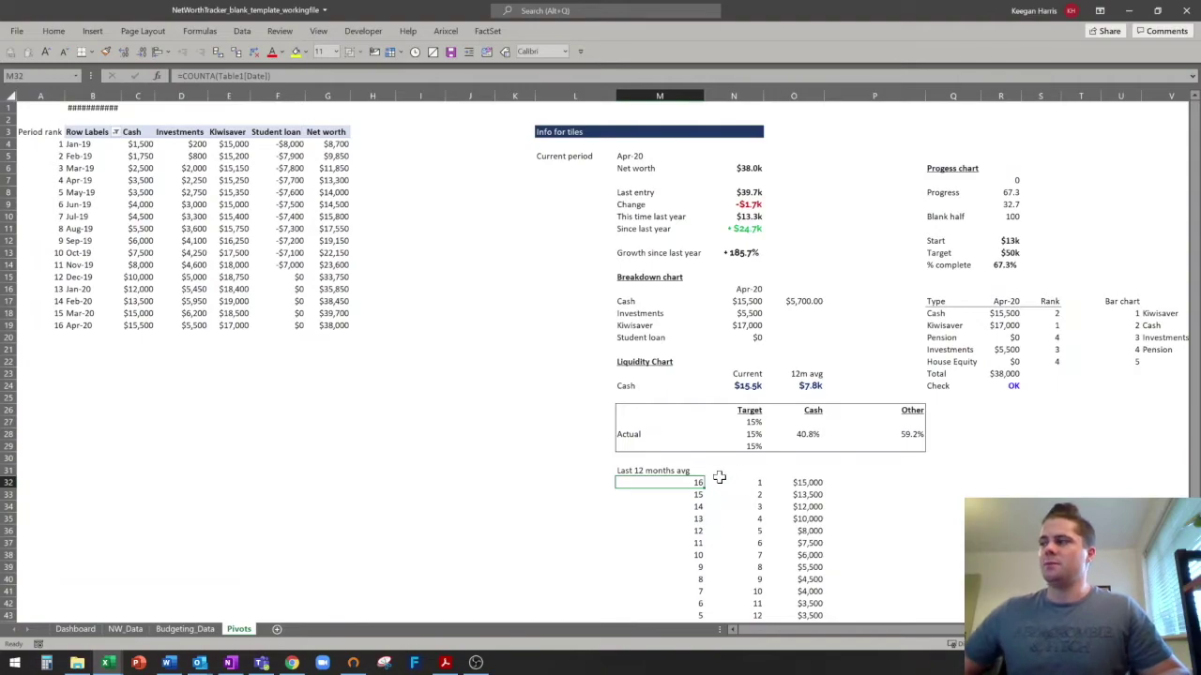
scroll(727, 476, "down", 1)
left_click(746, 447)
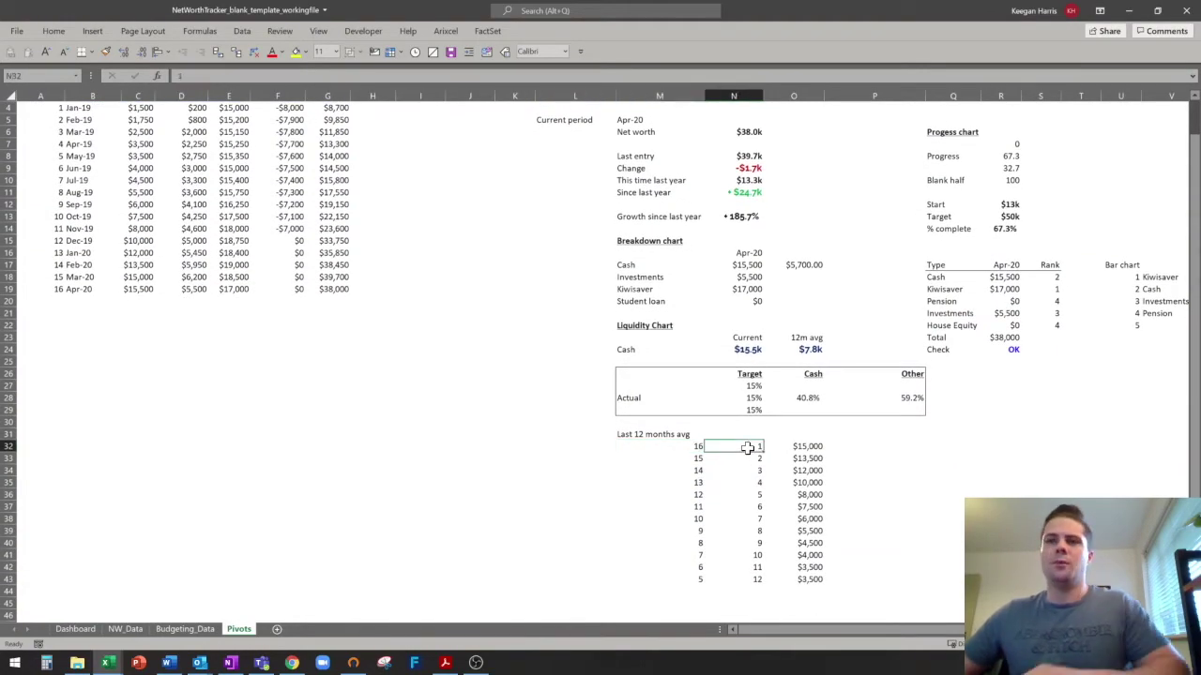
left_click_drag(745, 447, 743, 575)
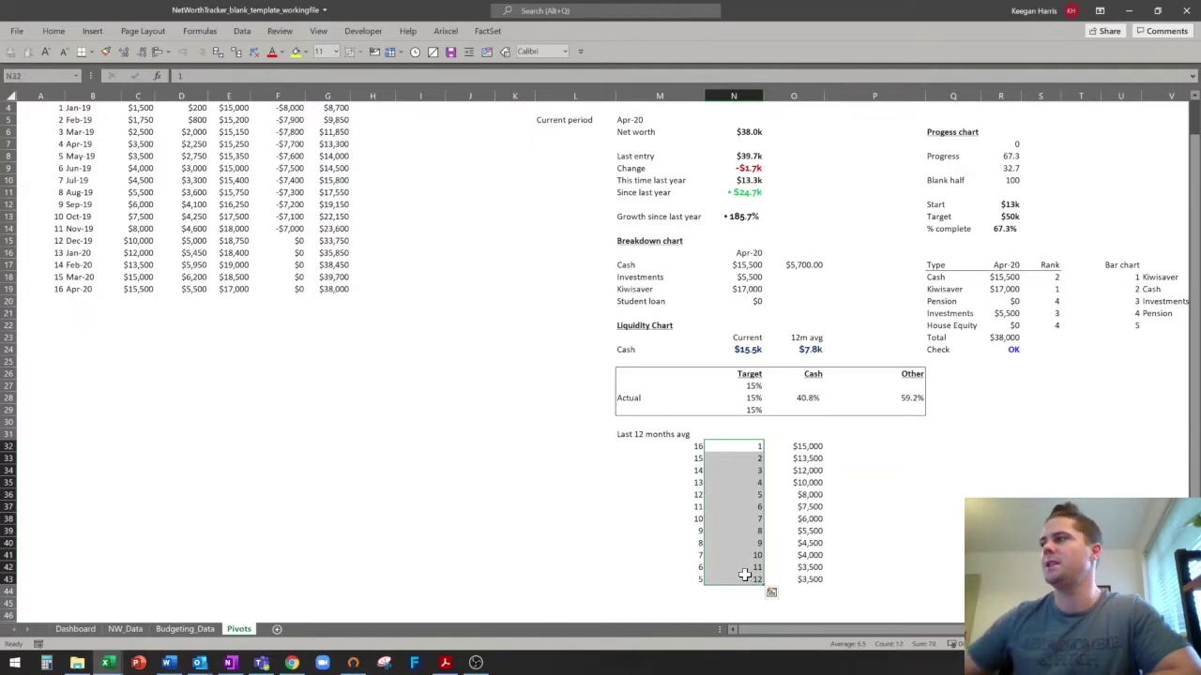
double_click(676, 451)
key("Escape")
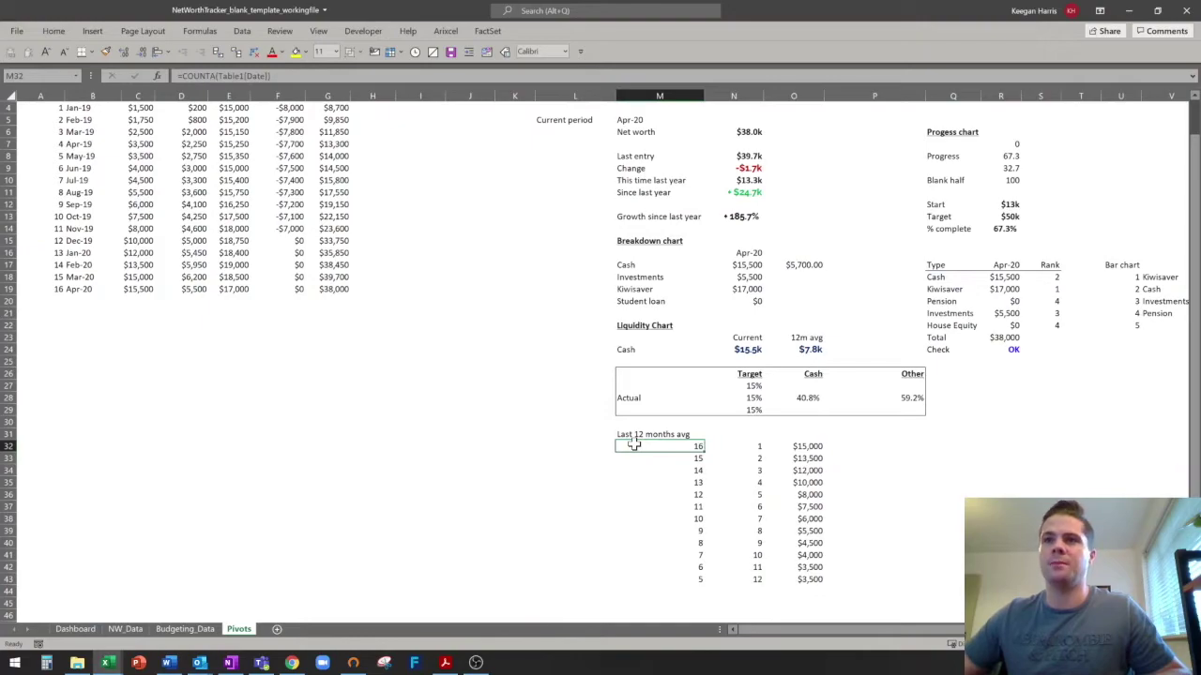
Recheck the cash lookup in O32, the twelve monthly values in O32:O43, and the O24 formula that averages them.
left_click(788, 447)
double_click(788, 448)
key("Escape")
double_click(783, 455)
key("Escape")
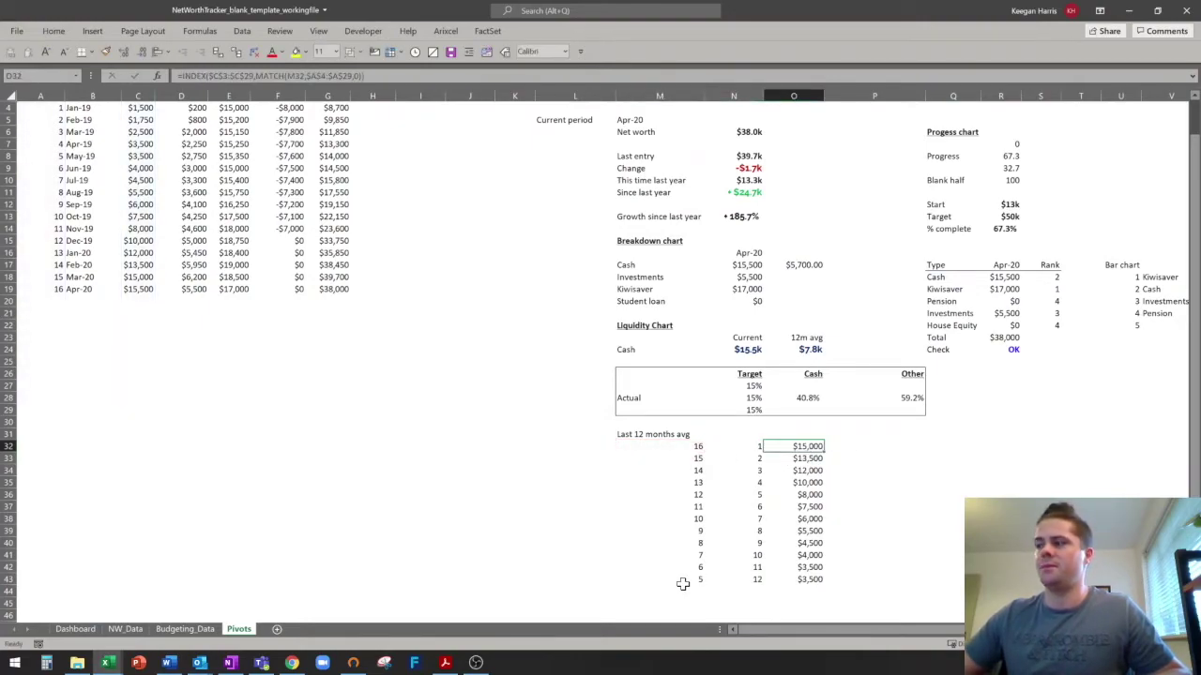
left_click(683, 581)
left_click_drag(807, 449, 803, 579)
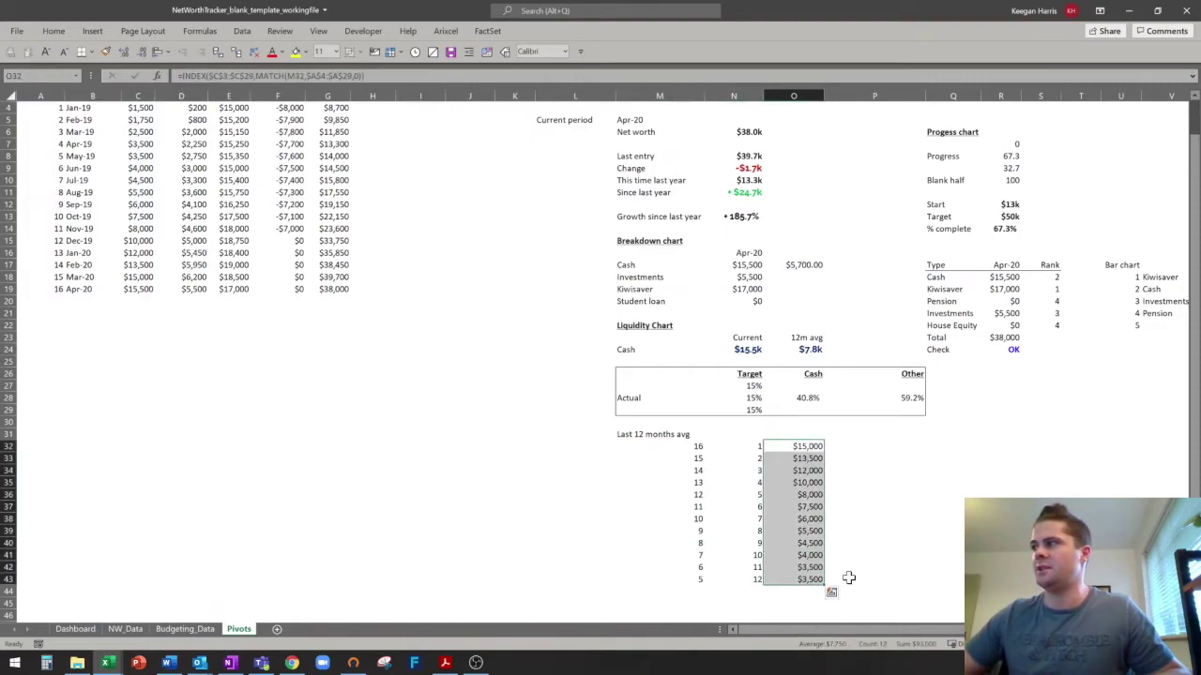
left_click(812, 351)
key("F2")
key("Escape")
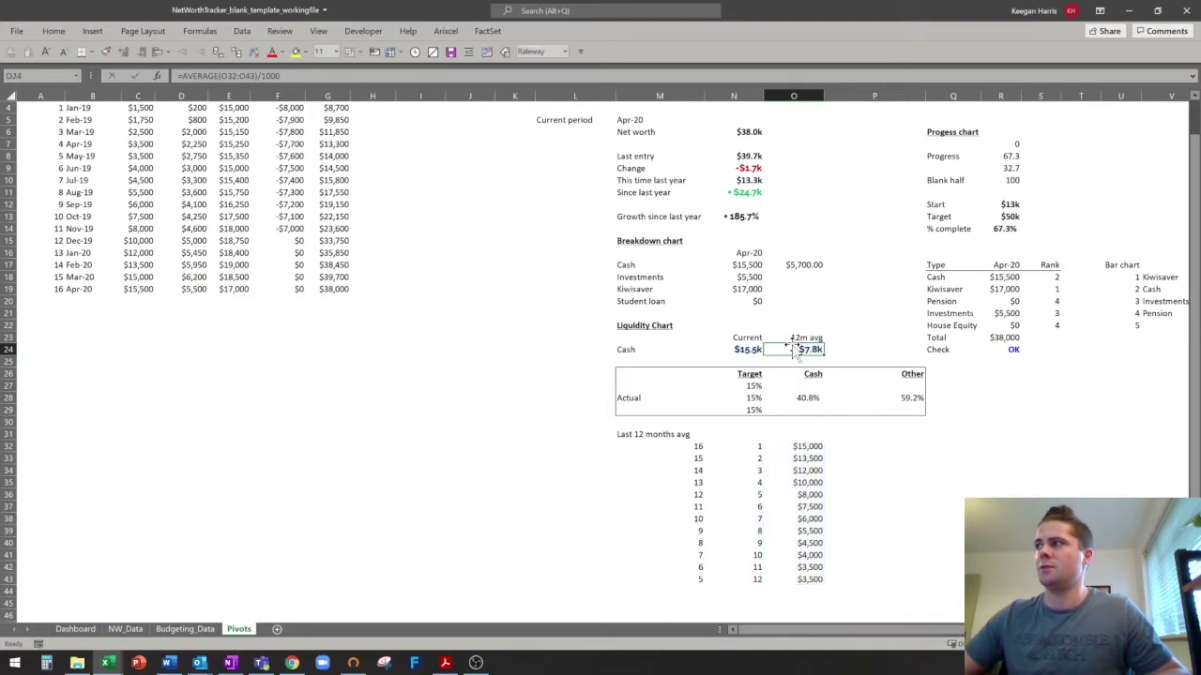
Return to the Dashboard sheet to check the 12 month avg tile and save the workbook.
left_click(77, 630)
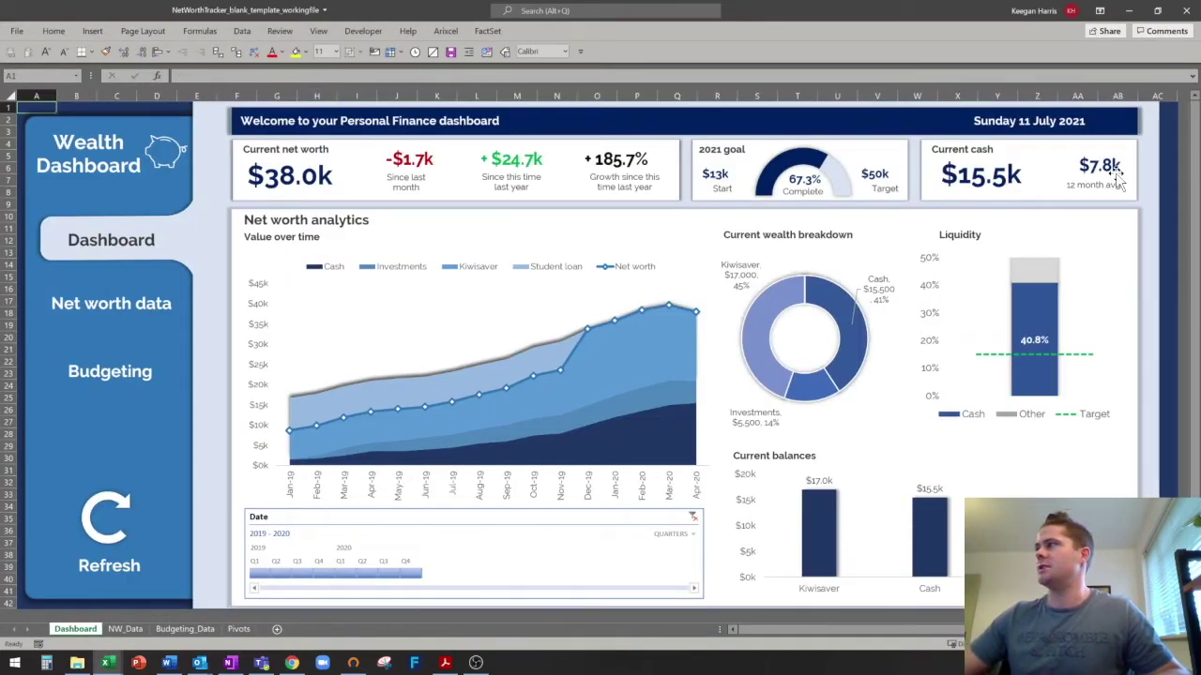
left_click(452, 54)
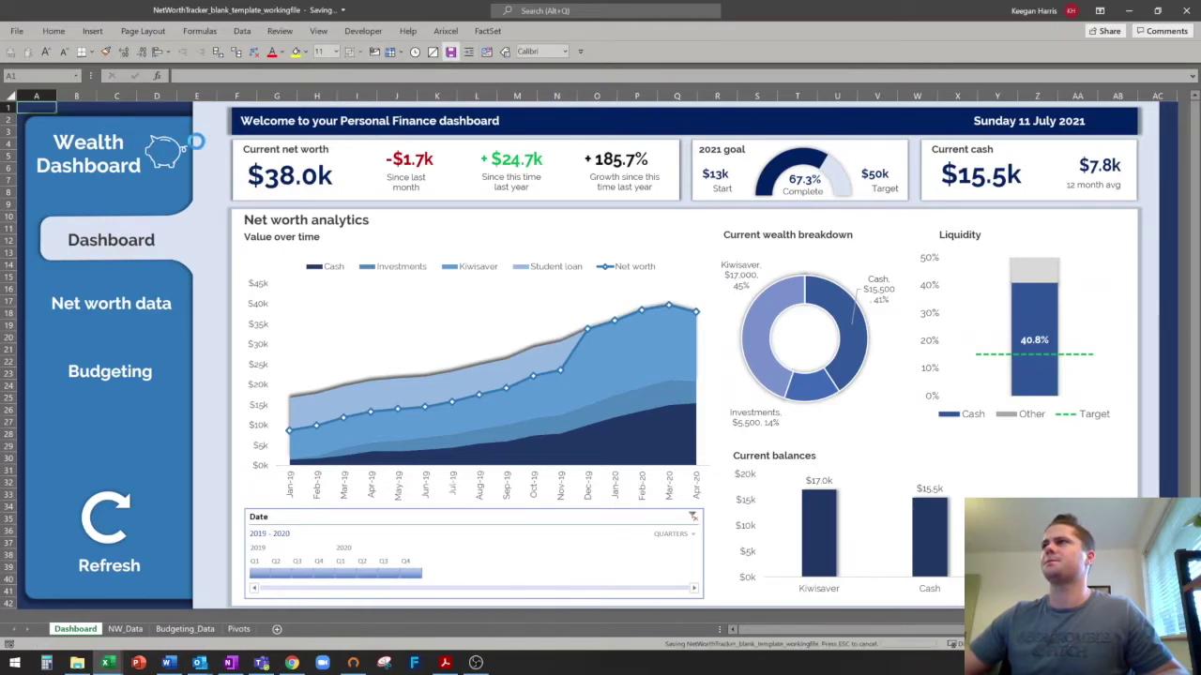
Duplicate the Date timeline's current style and name the copy MyTimelineStyle.
left_click(424, 514)
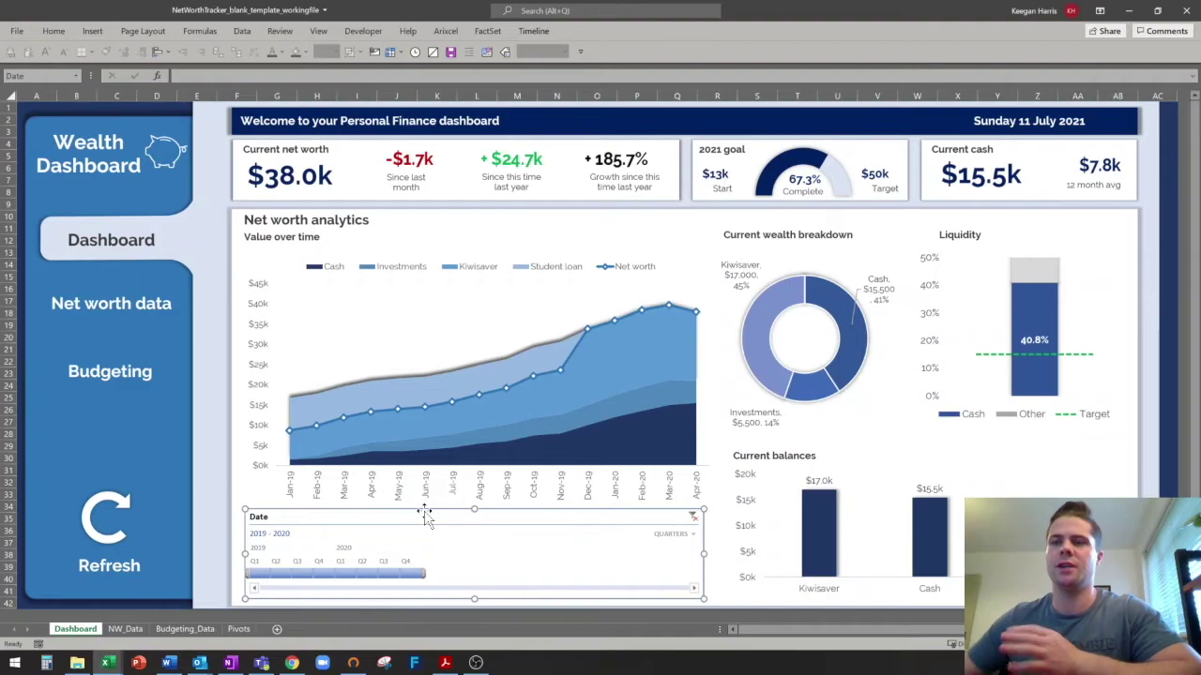
left_click(534, 31)
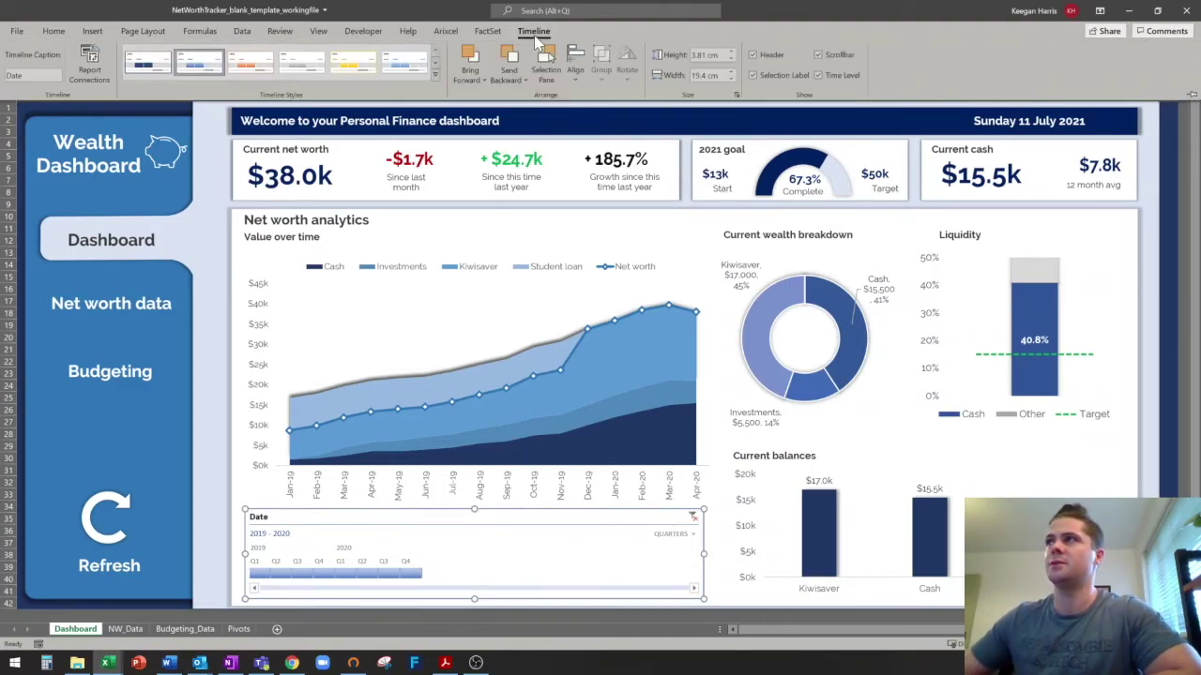
right_click(185, 69)
left_click(228, 94)
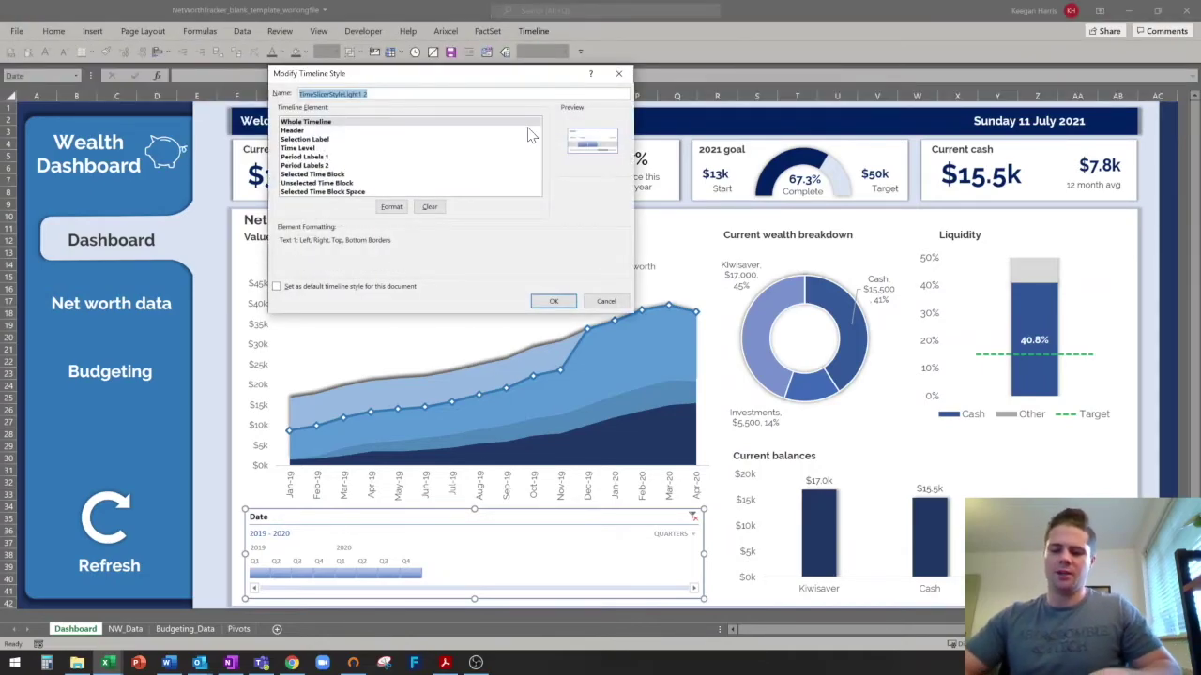
type("My")
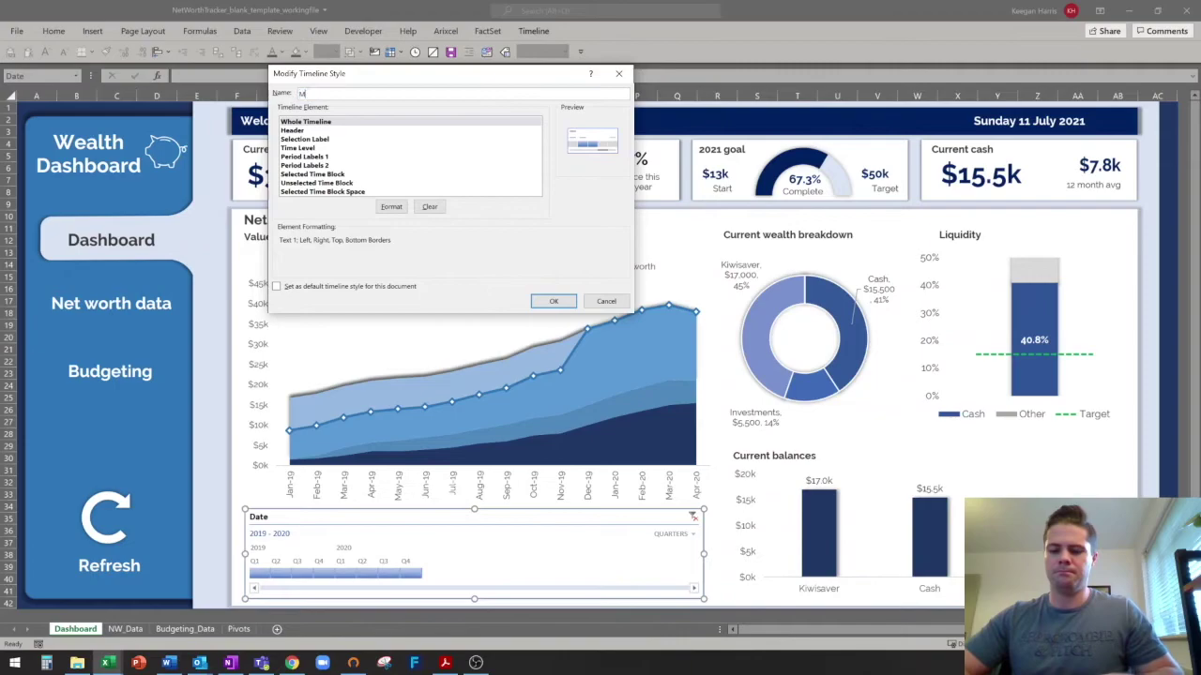
type("TimelineStyle")
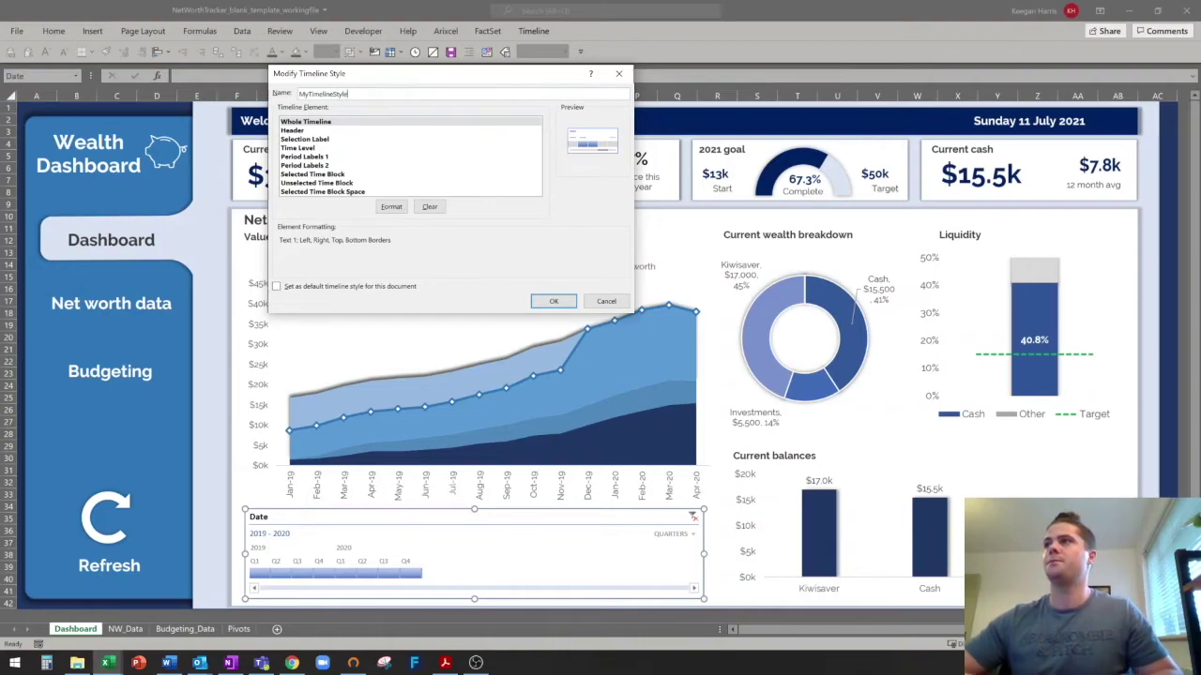
key("Return")
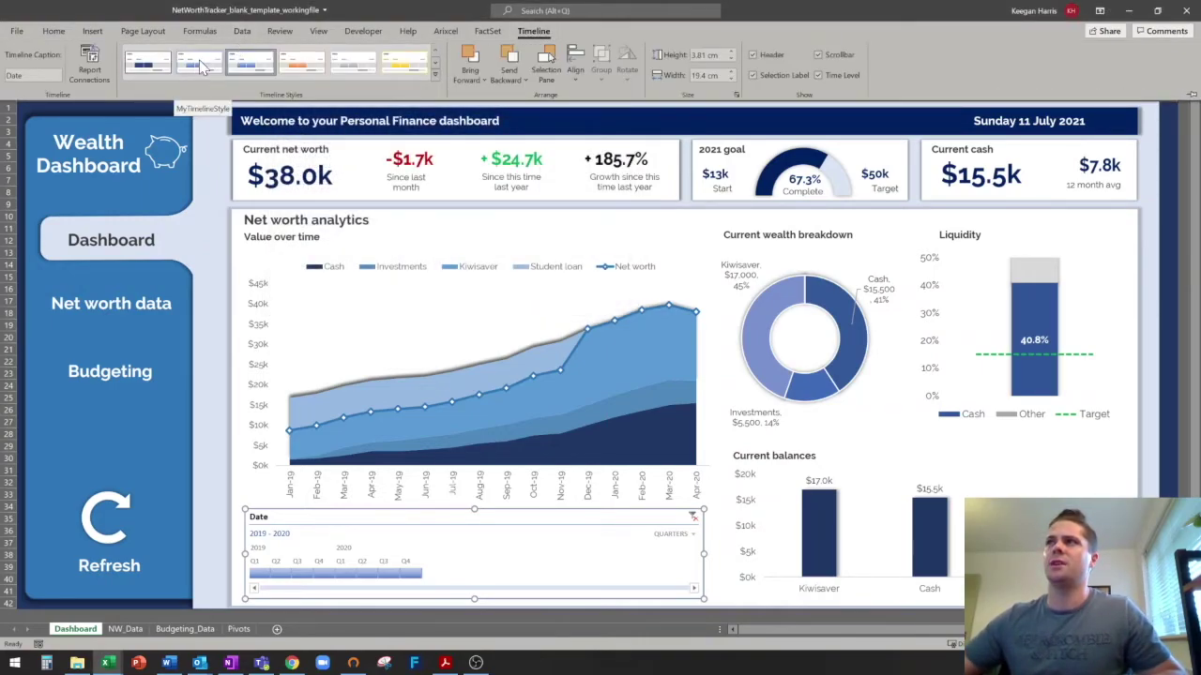
Modify MyTimelineStyle so that its Header element uses the Raleway SemiBold font at size 12.
right_click(214, 70)
left_click(227, 89)
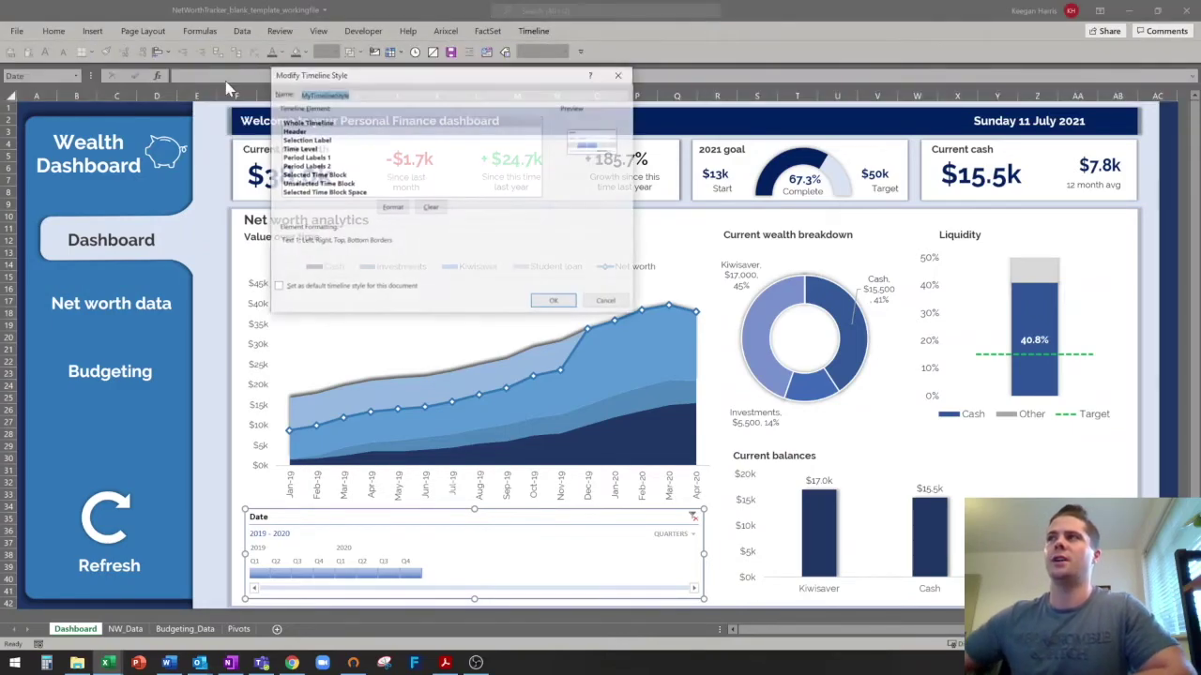
left_click(326, 167)
left_click(328, 122)
left_click(321, 132)
left_click(391, 210)
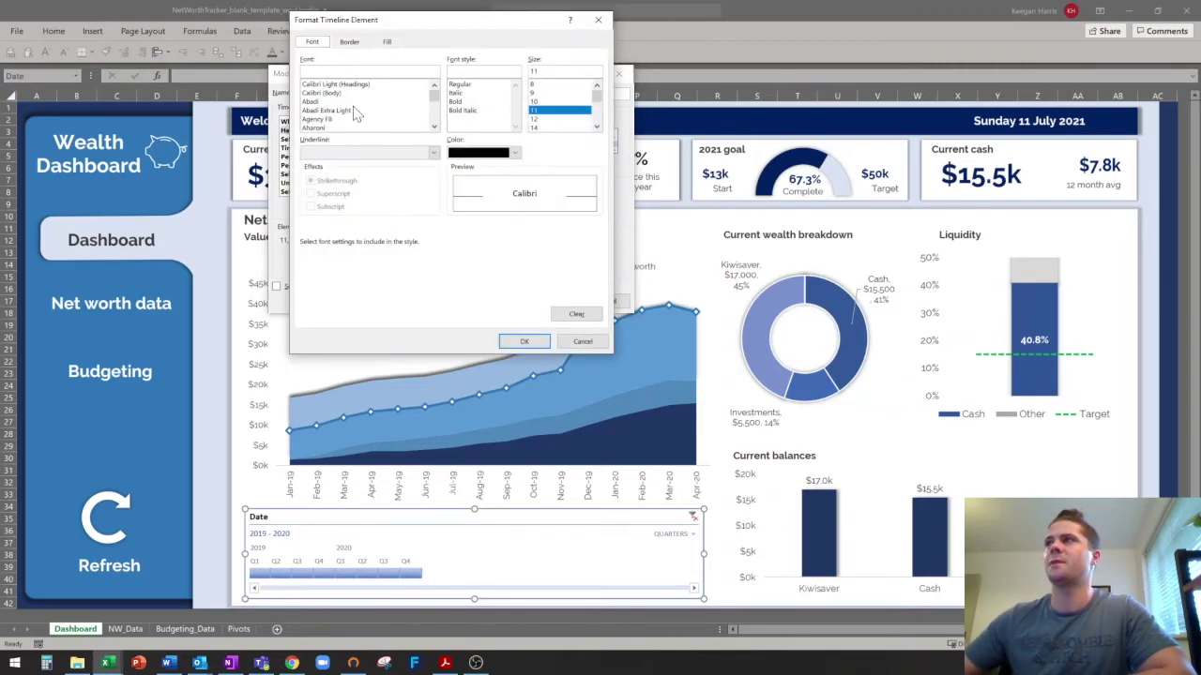
left_click_drag(437, 103, 432, 112)
scroll(366, 116, "down", 6)
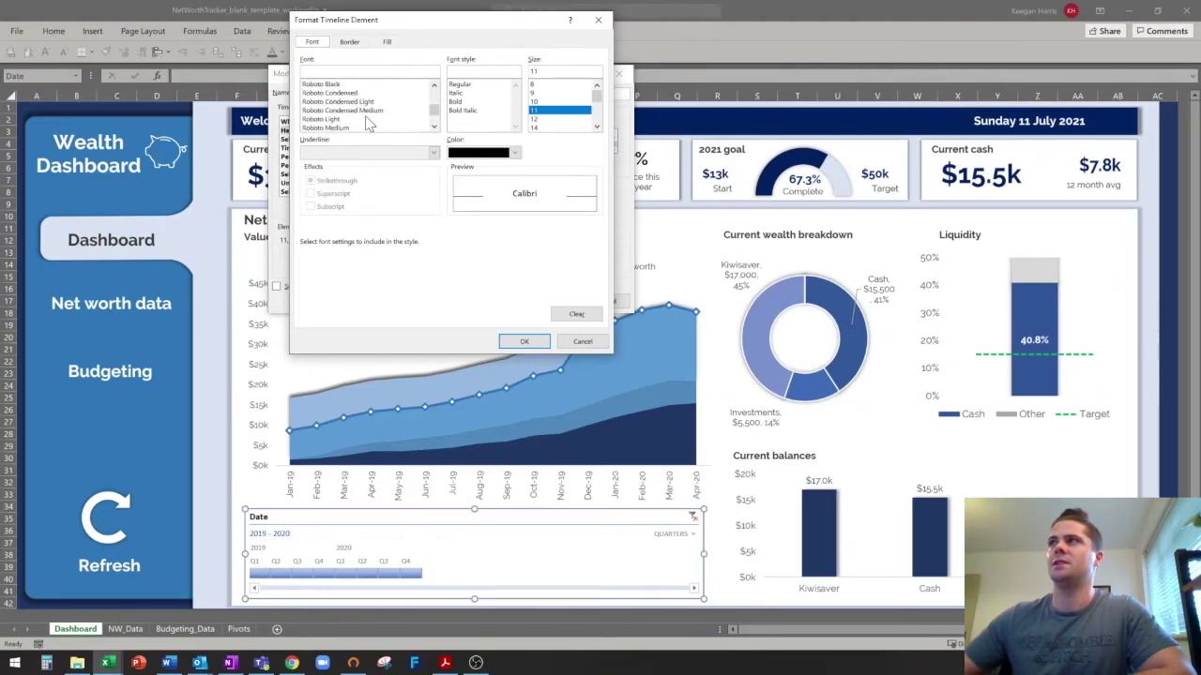
scroll(361, 124, "up", 1)
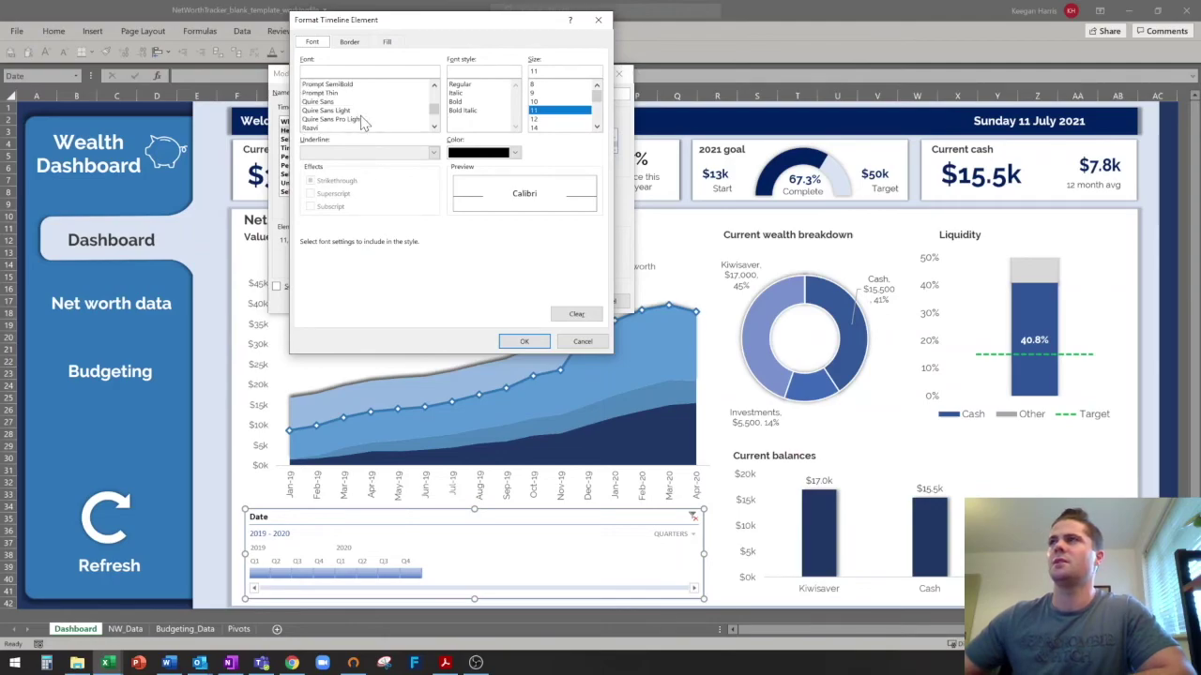
scroll(363, 122, "down", 4)
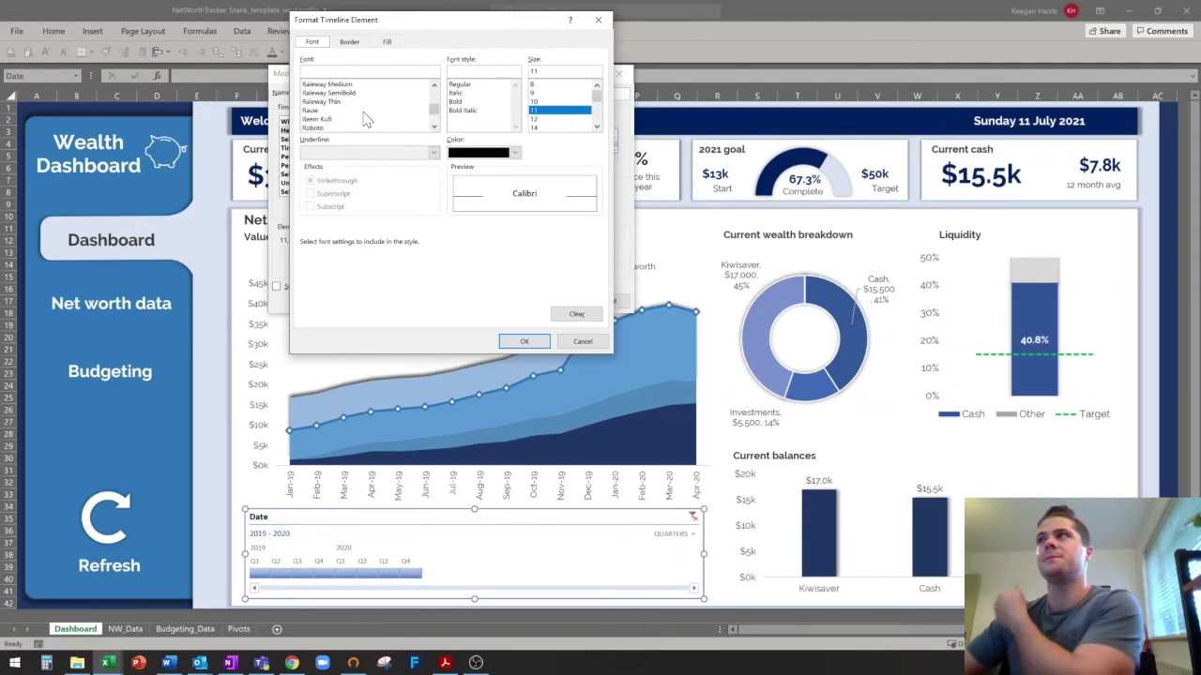
scroll(364, 114, "up", 1)
left_click(361, 119)
left_click(542, 120)
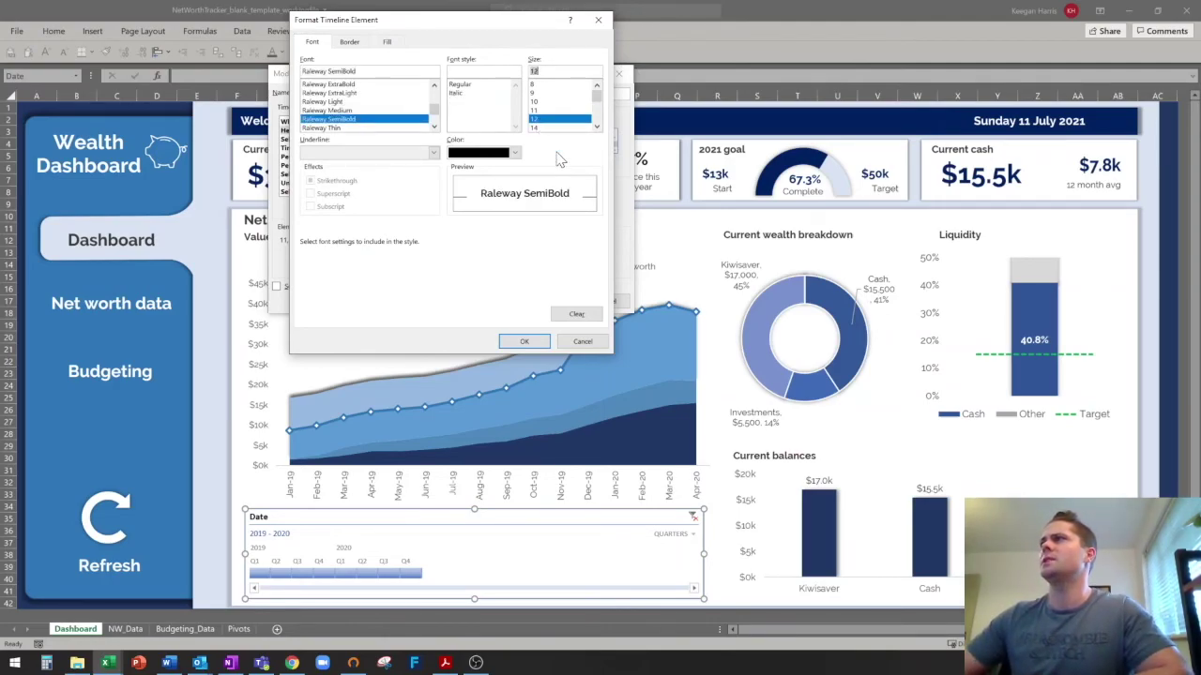
left_click(517, 342)
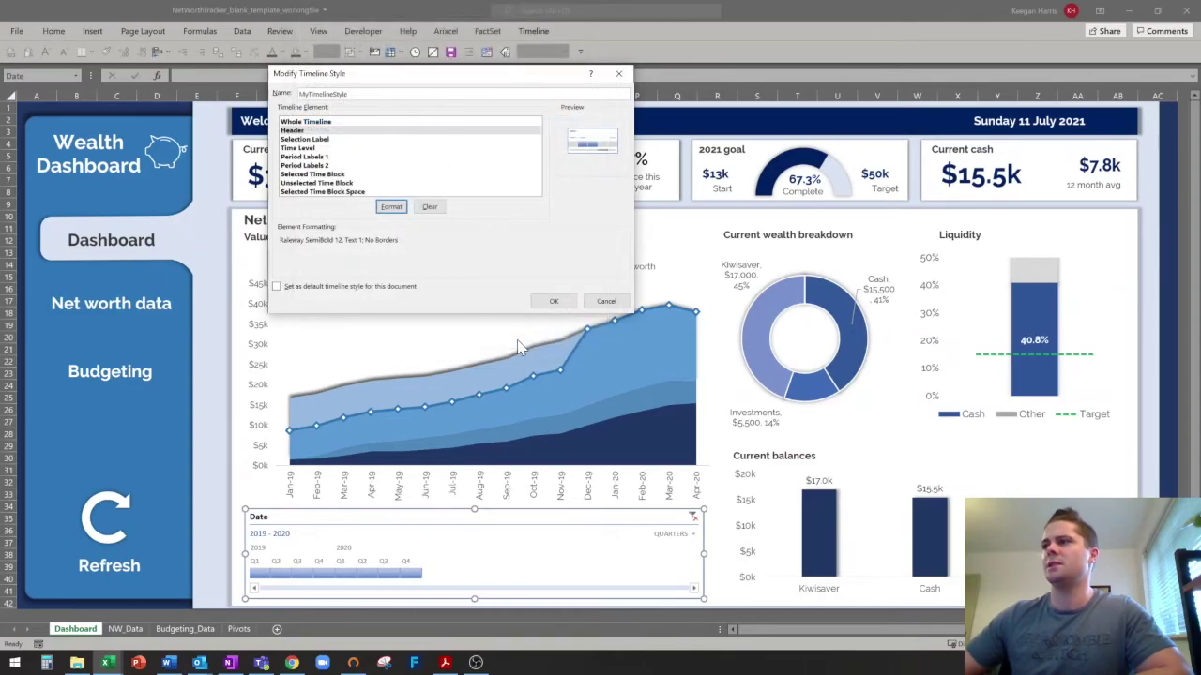
Remove all borders from the Whole Timeline element of MyTimelineStyle.
left_click(323, 129)
left_click(394, 208)
left_click(349, 42)
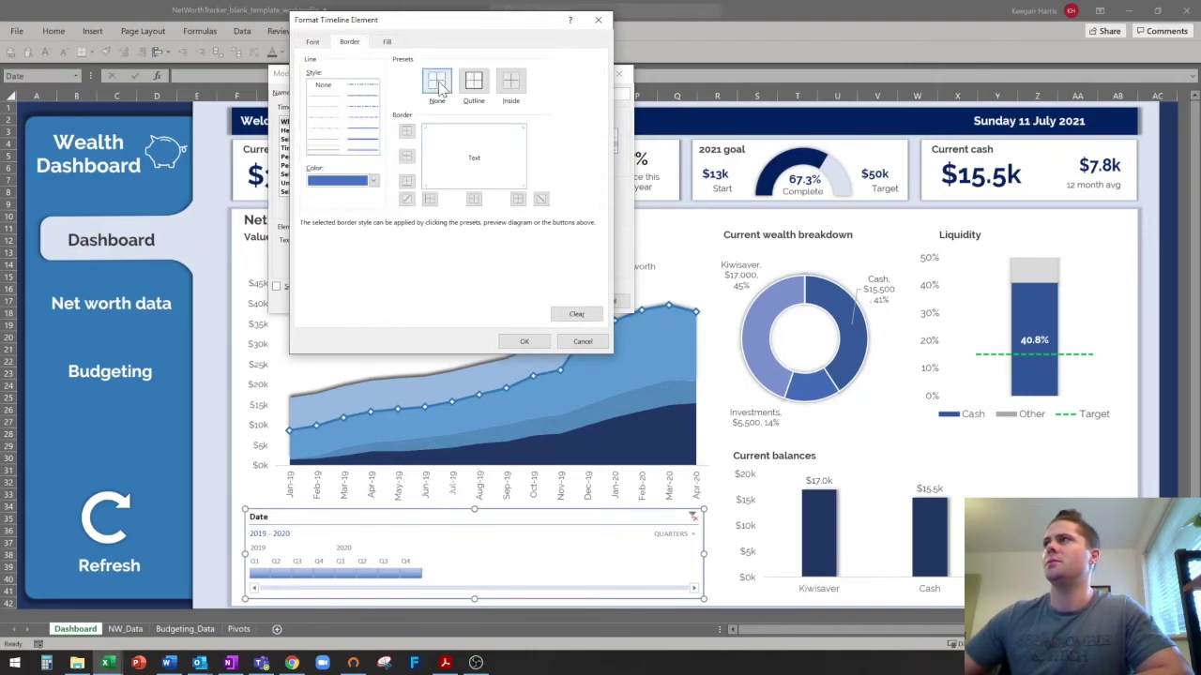
left_click(530, 341)
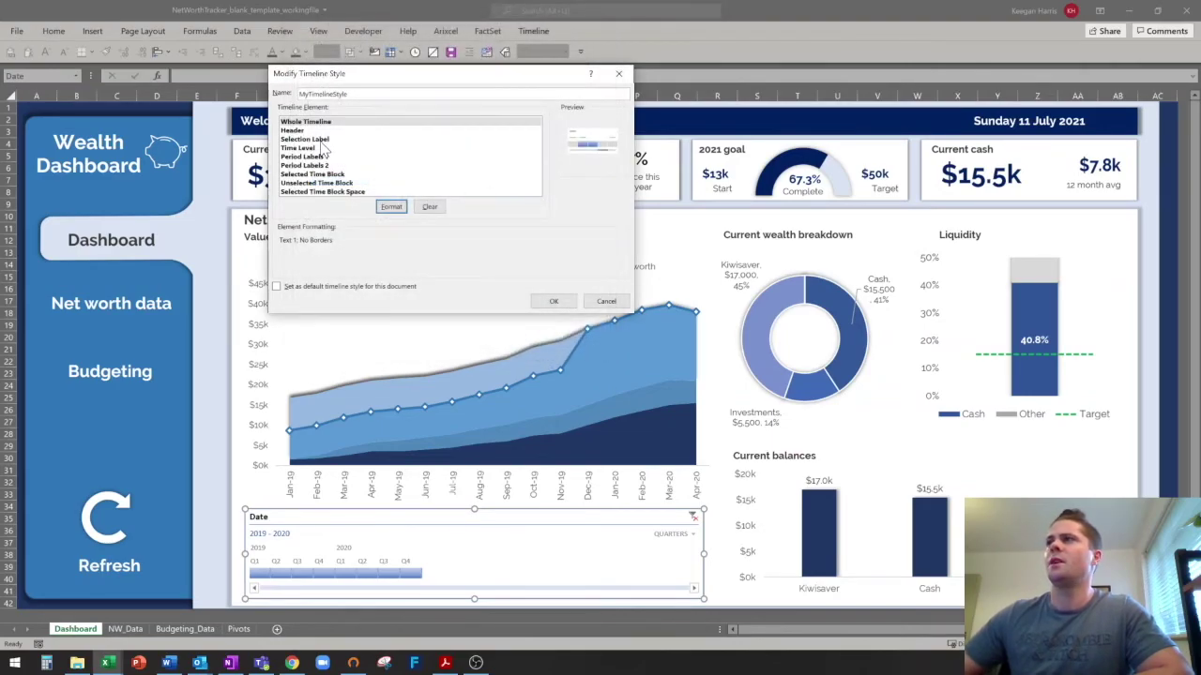
Give the Selected Time Block element a horizontal two-colour gradient fill in darker blues, save the timeline style and deselect the timeline.
left_click(333, 174)
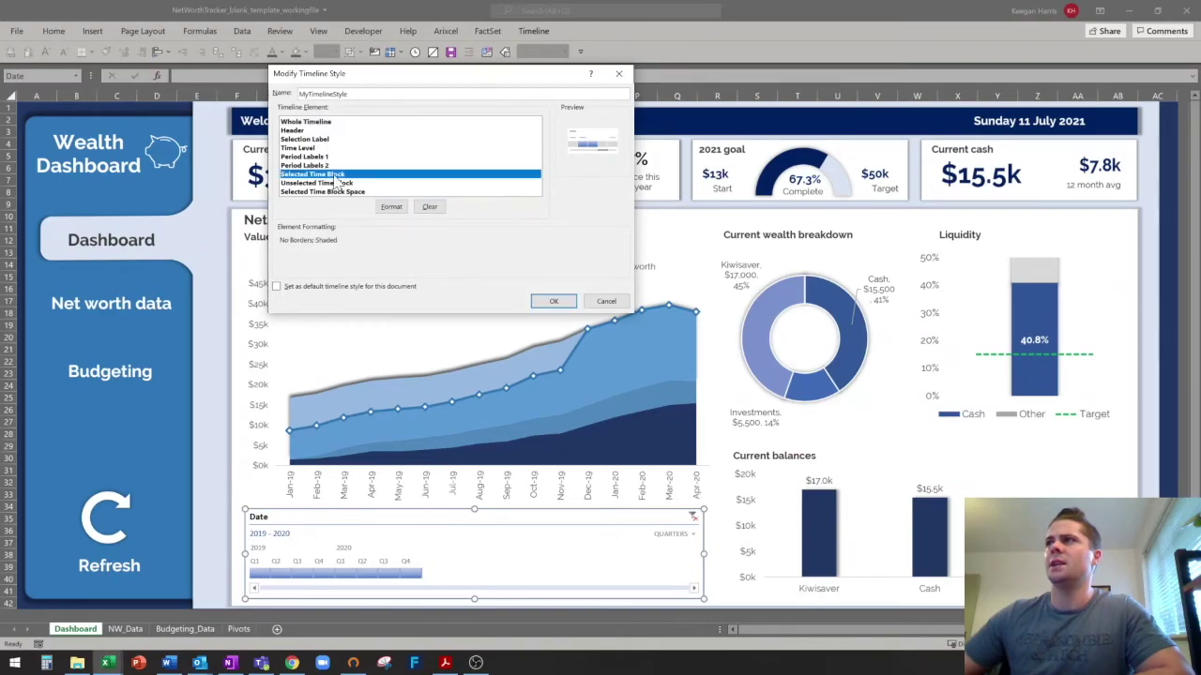
left_click(398, 211)
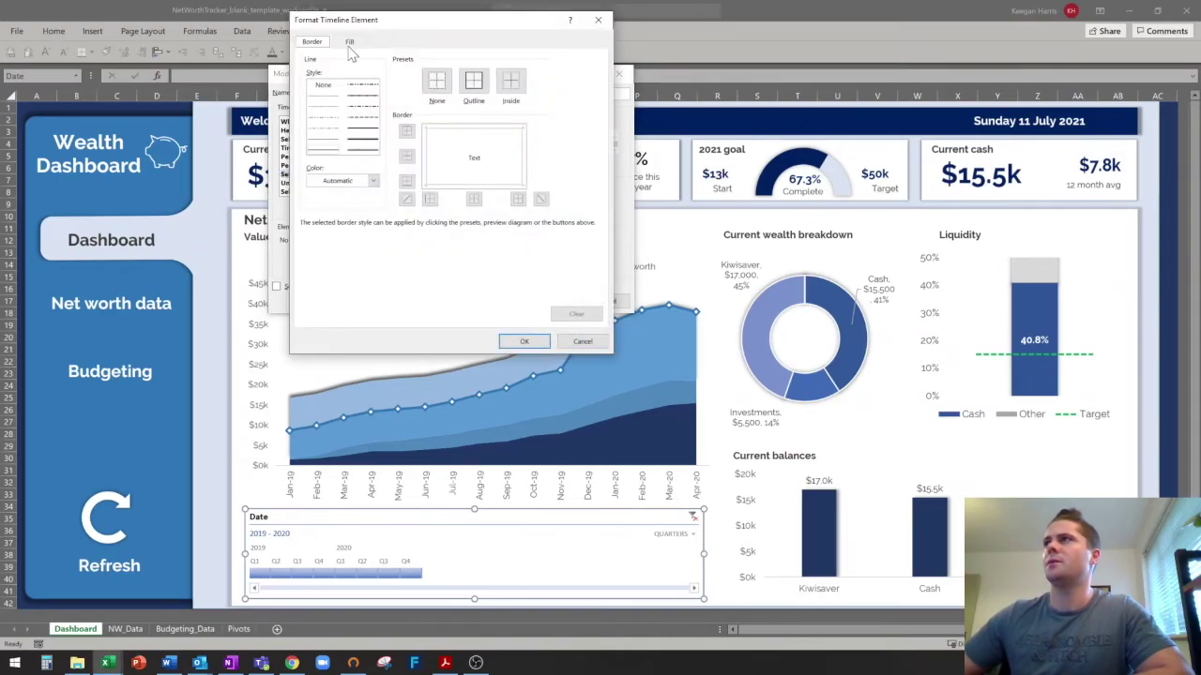
left_click(349, 43)
left_click(341, 183)
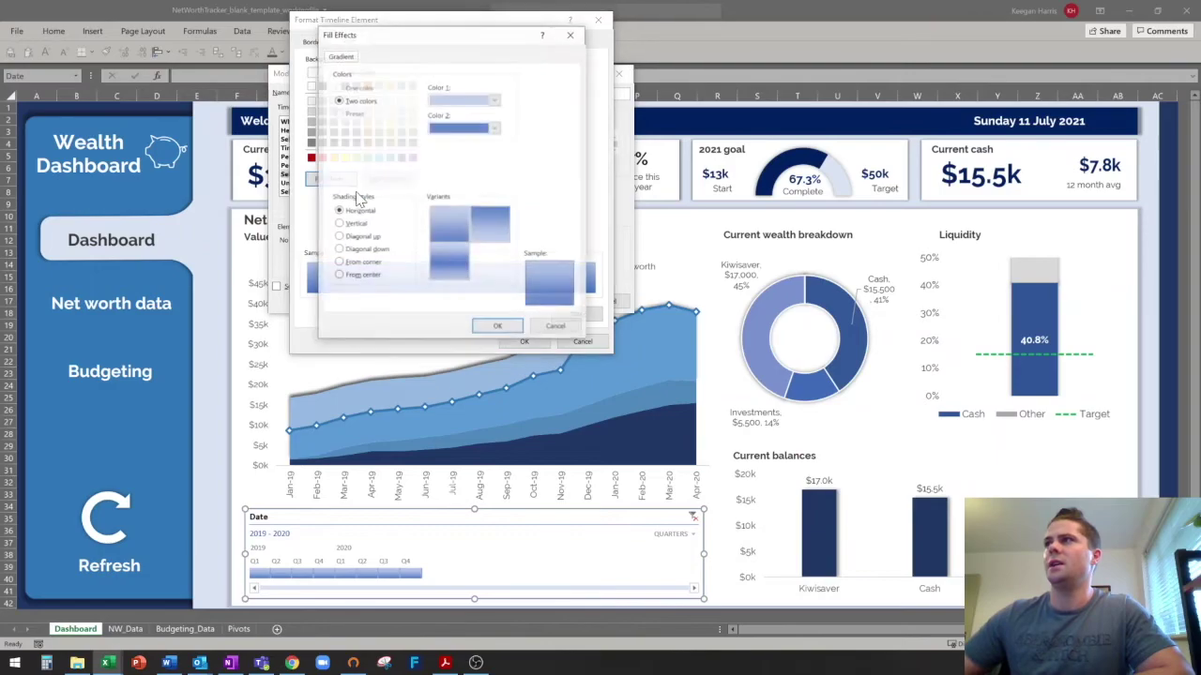
left_click(494, 99)
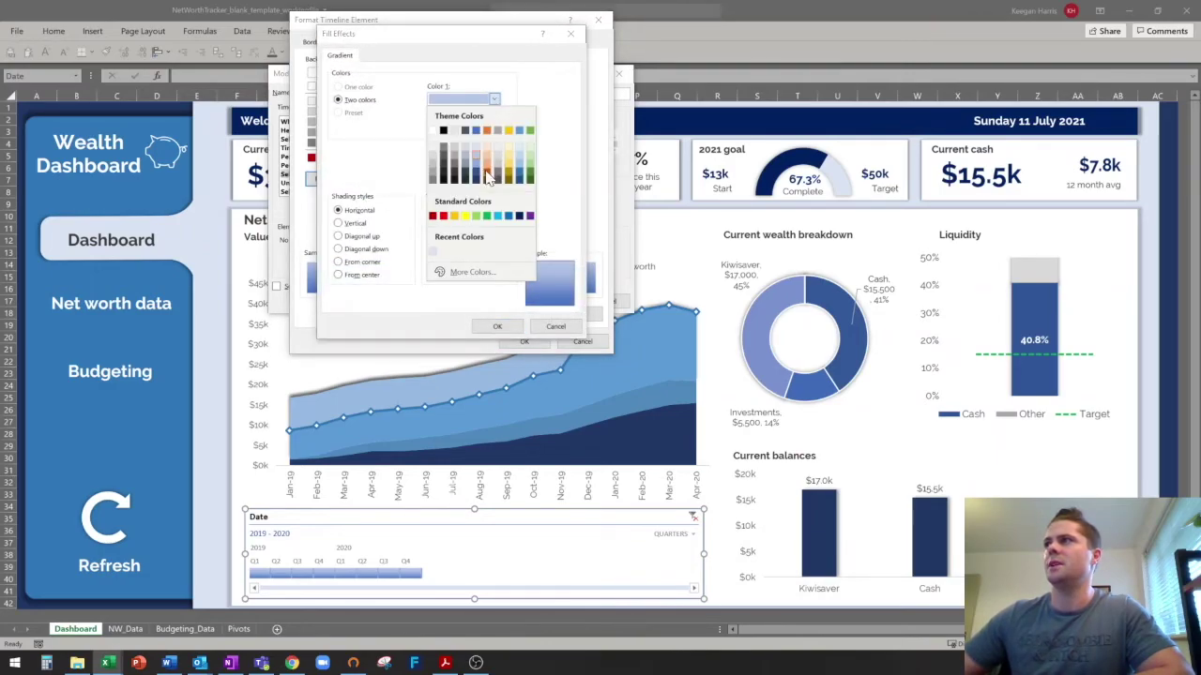
left_click(475, 171)
left_click(494, 127)
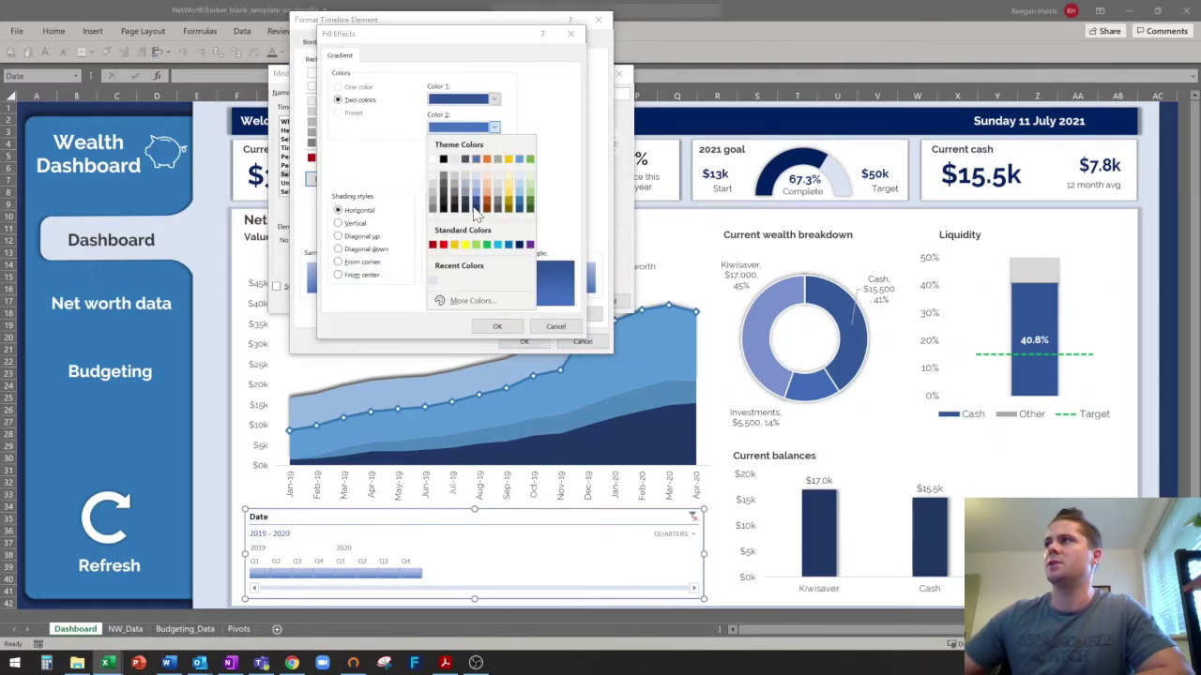
left_click(478, 205)
left_click(499, 327)
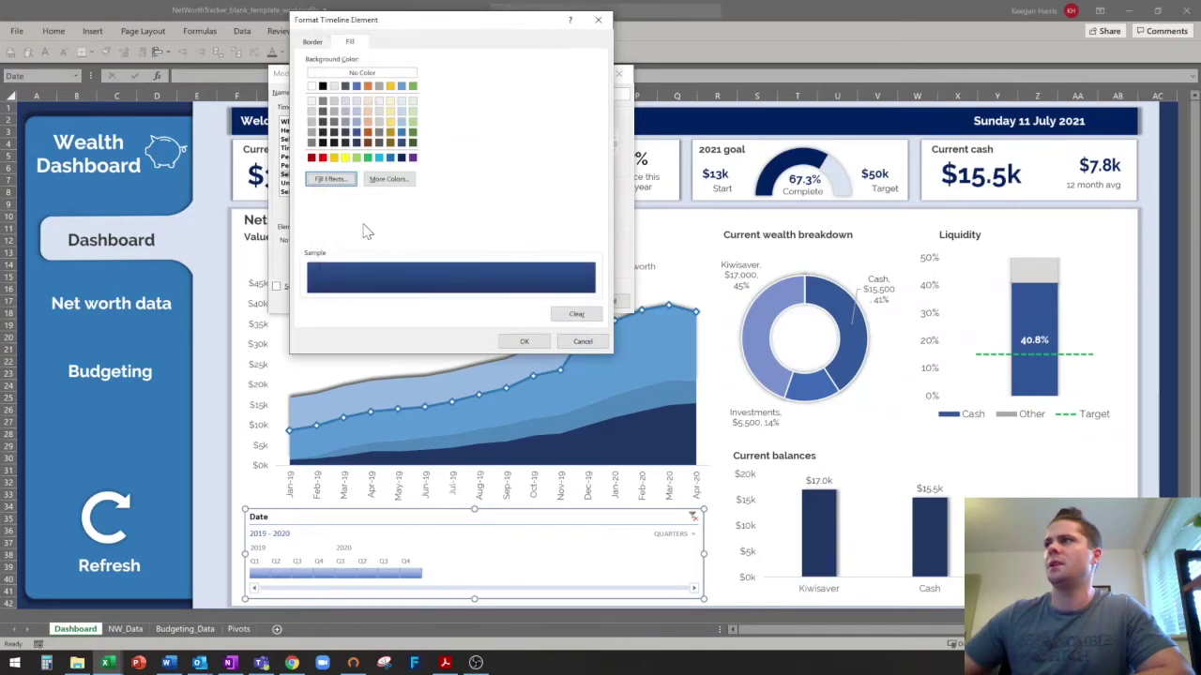
left_click(537, 344)
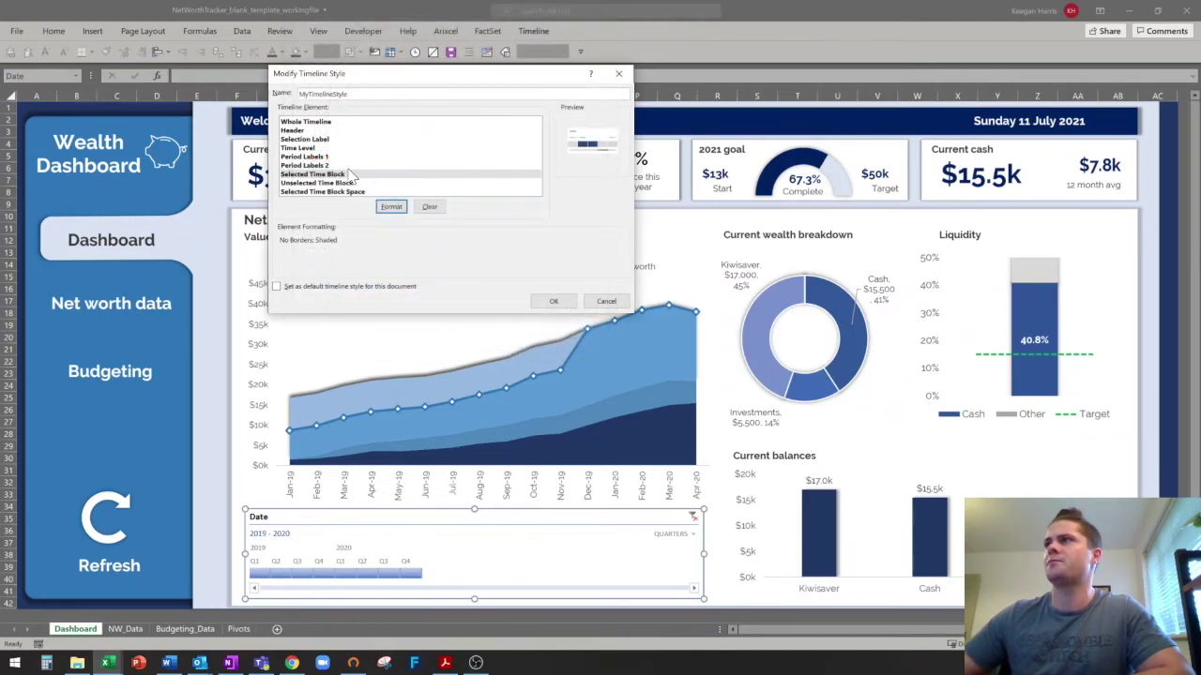
left_click(554, 301)
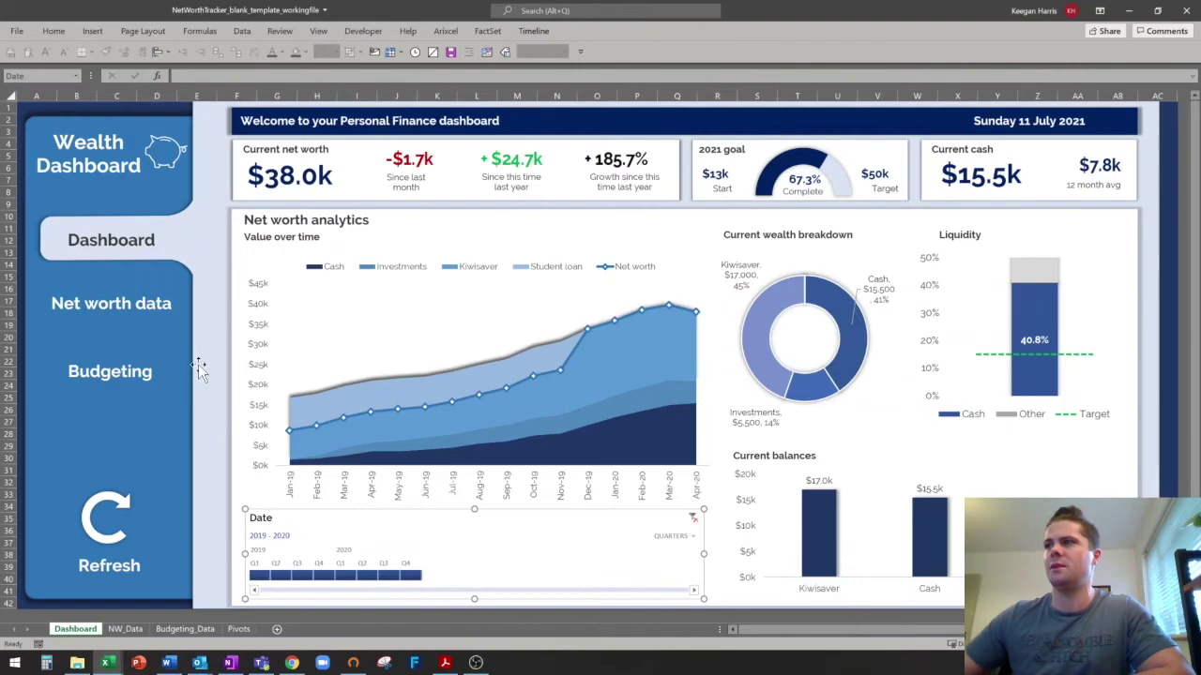
left_click(37, 106)
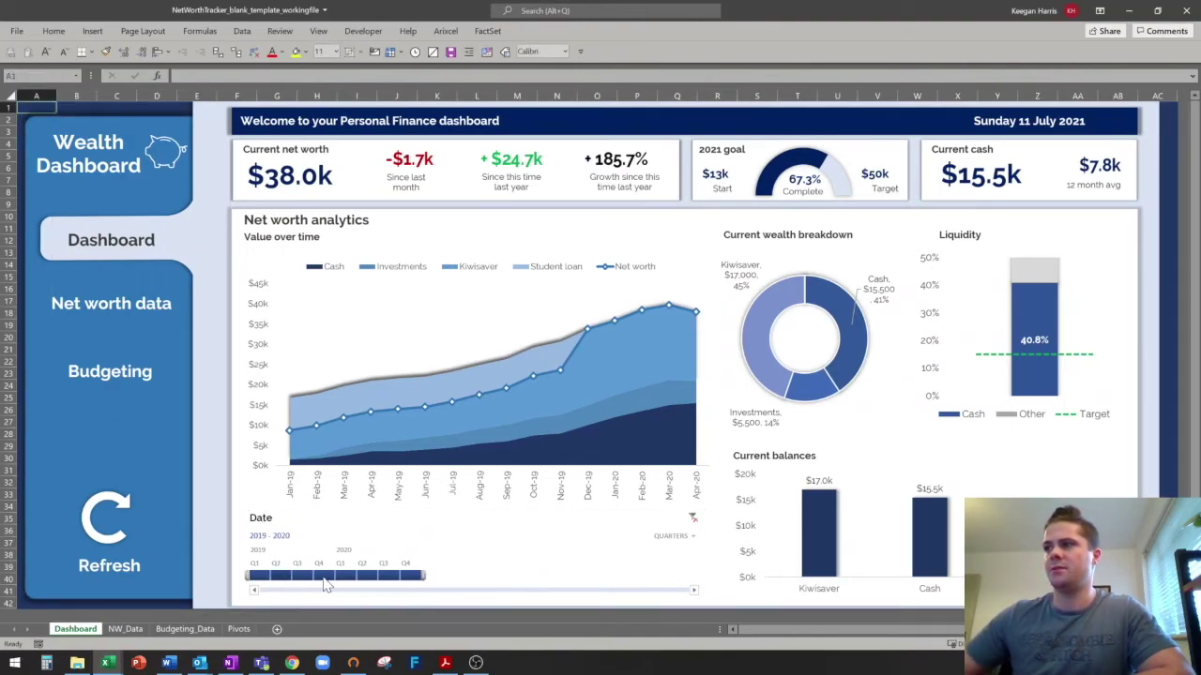
Test the Date timeline by narrowing it to Q2 2019 - Q1 2020, and restore the full 2019 - 2020 range.
left_click_drag(276, 575, 347, 575)
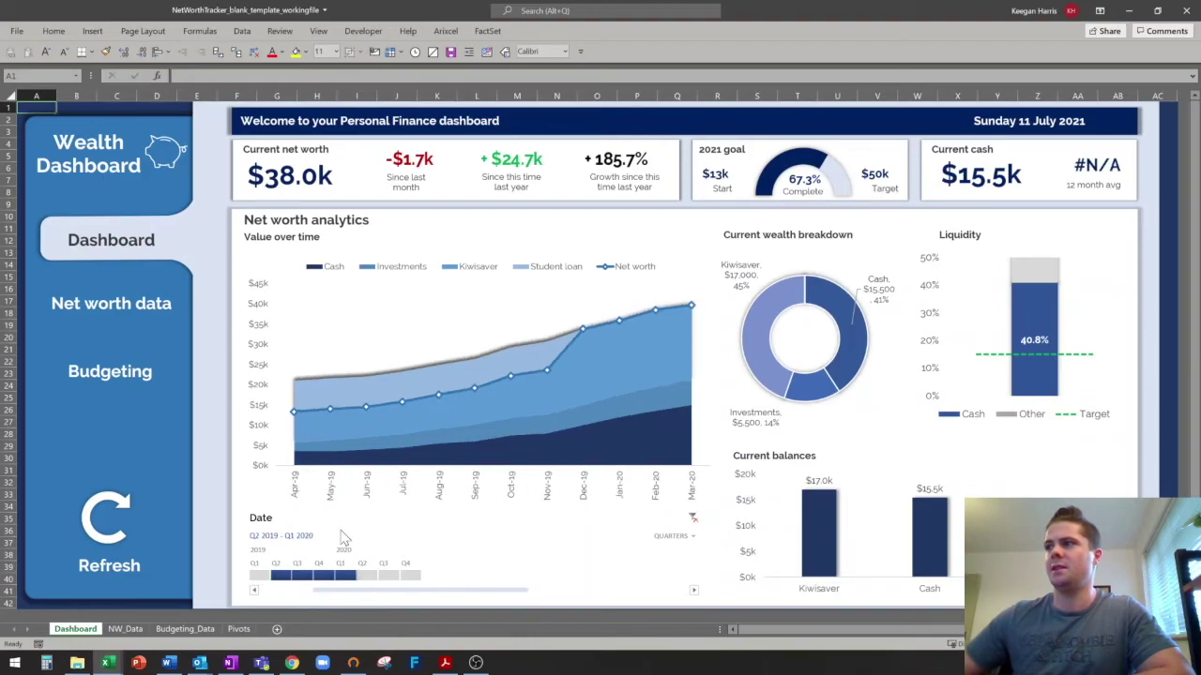
left_click_drag(271, 575, 252, 575)
left_click_drag(355, 575, 418, 579)
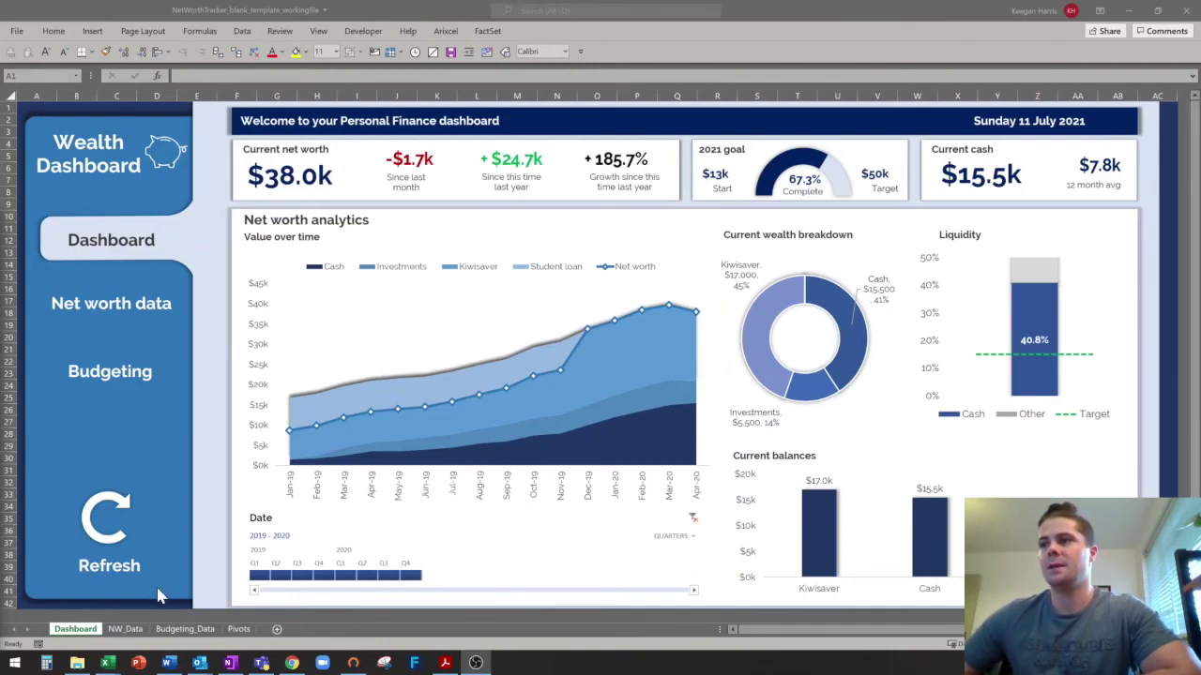
Add a new row dated 31/05/2020 beneath the last entry of the net worth table on the NW_Data sheet.
left_click(125, 628)
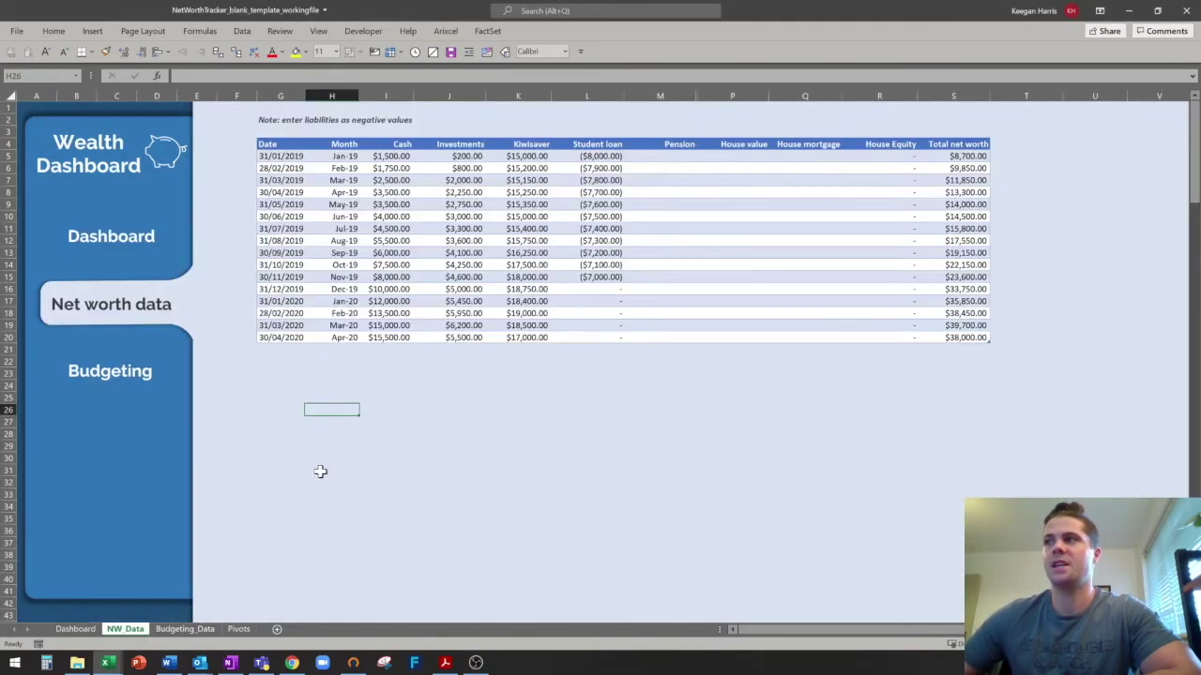
left_click(282, 349)
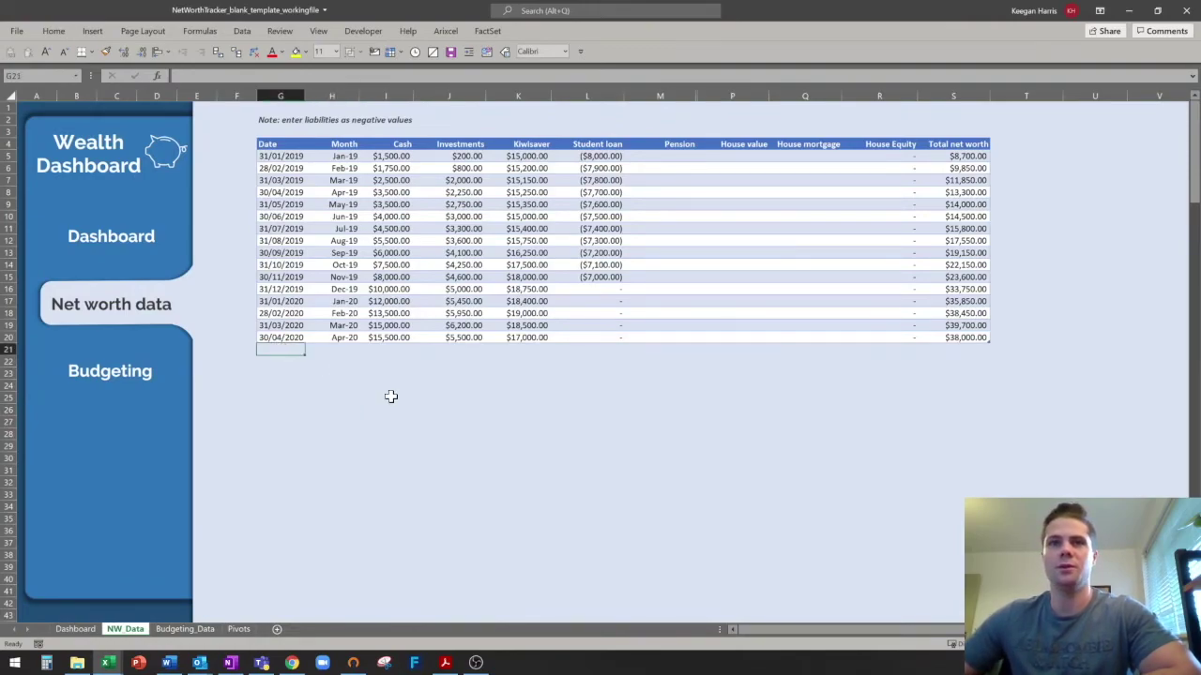
type("31/05/")
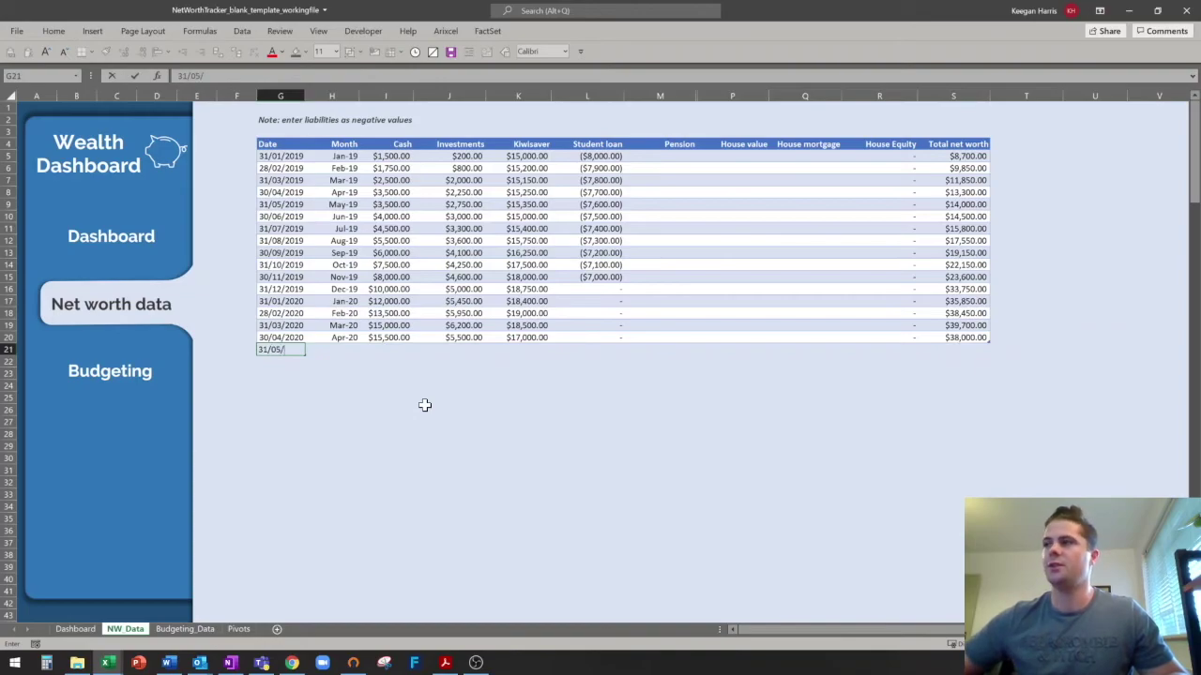
type("2020")
key("Tab")
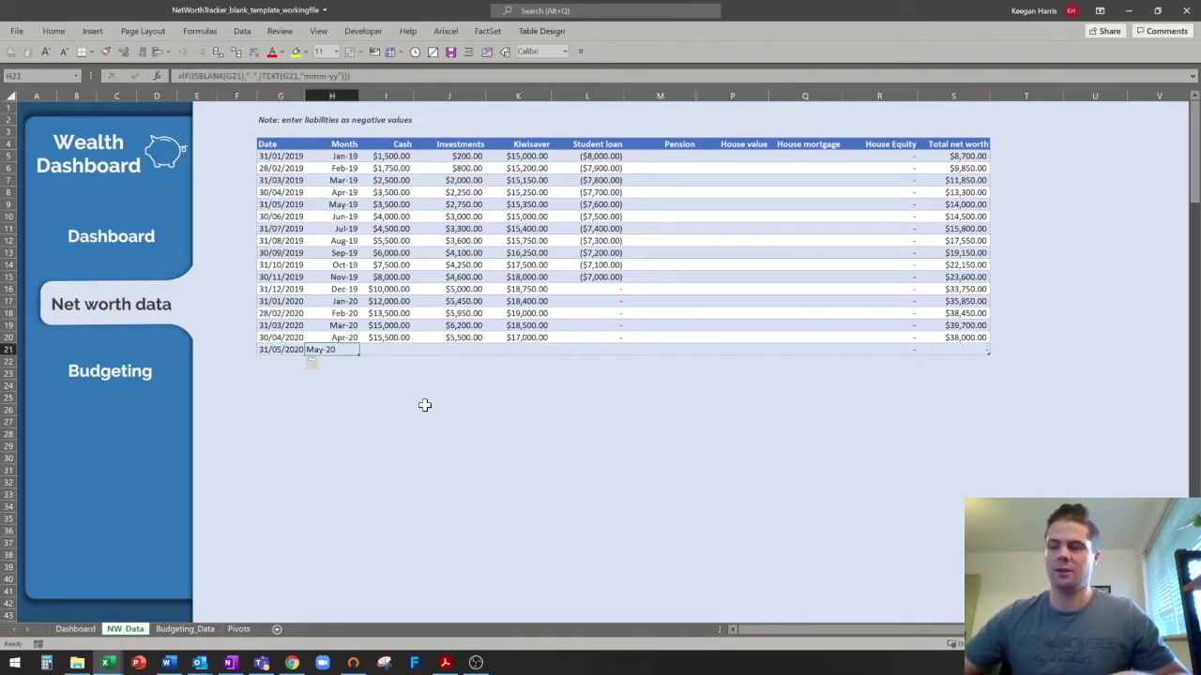
Fill in the May-20 row with cash of 16,000, investments of 6,000 and Kiwisaver of 18,000.
left_click(394, 350)
type("1")
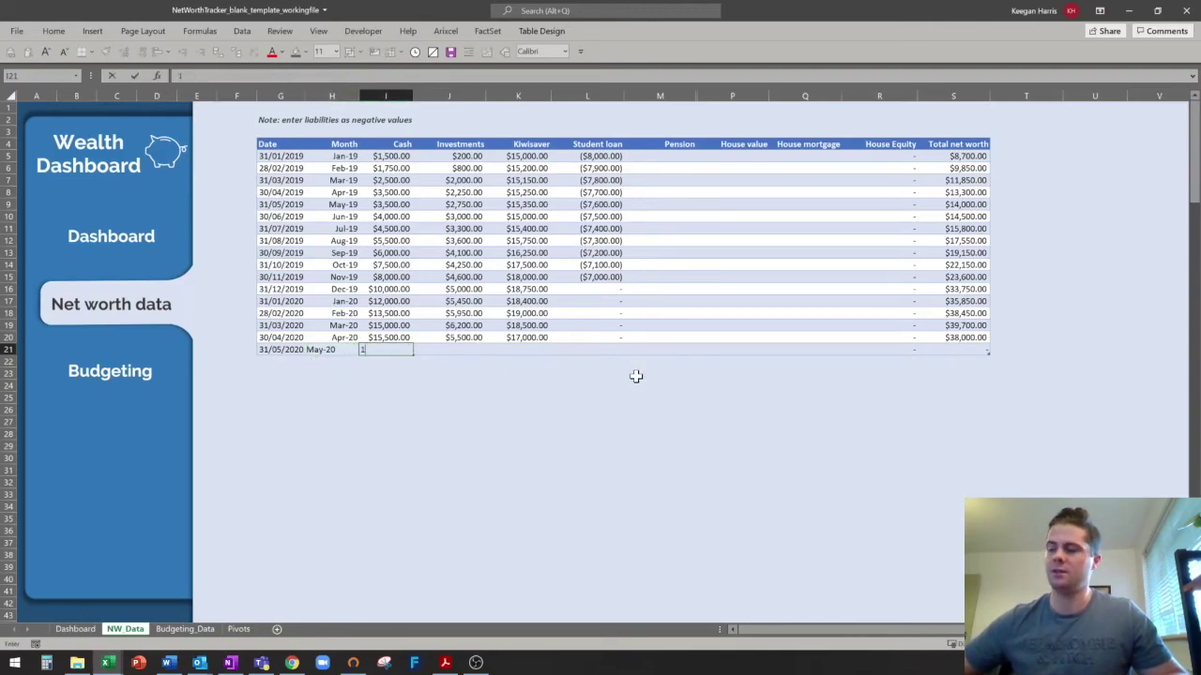
type("6,0000")
key("Tab")
type("6,0")
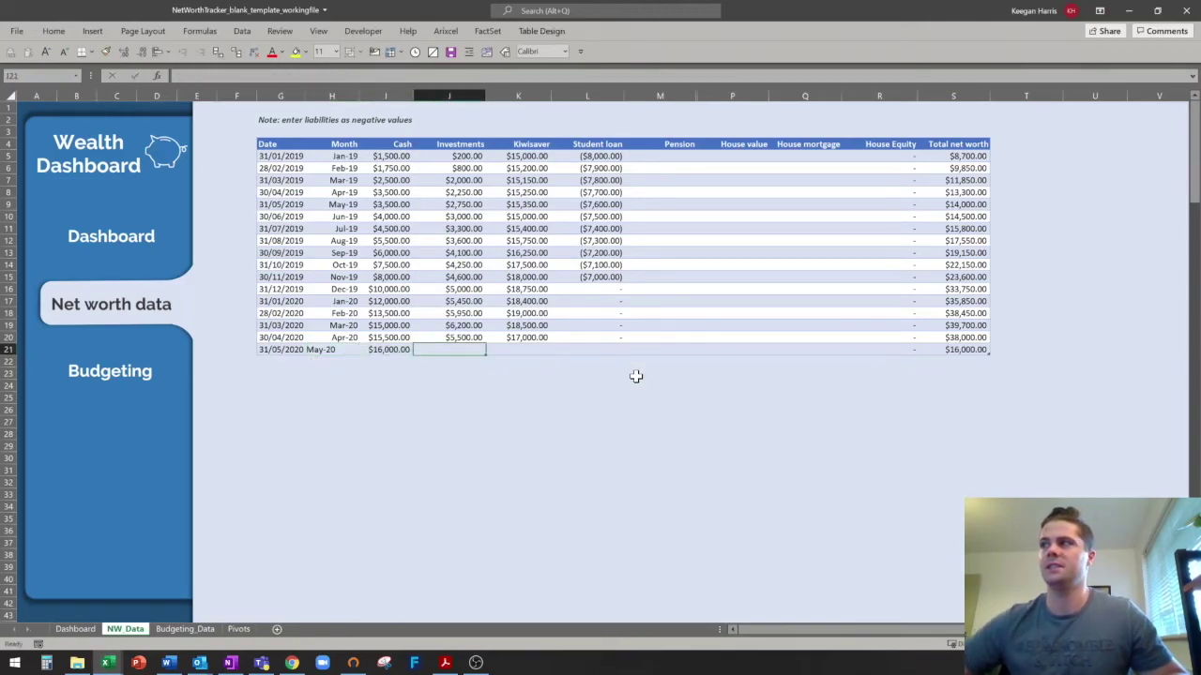
type("000")
key("Tab")
type("18,000")
key("Return")
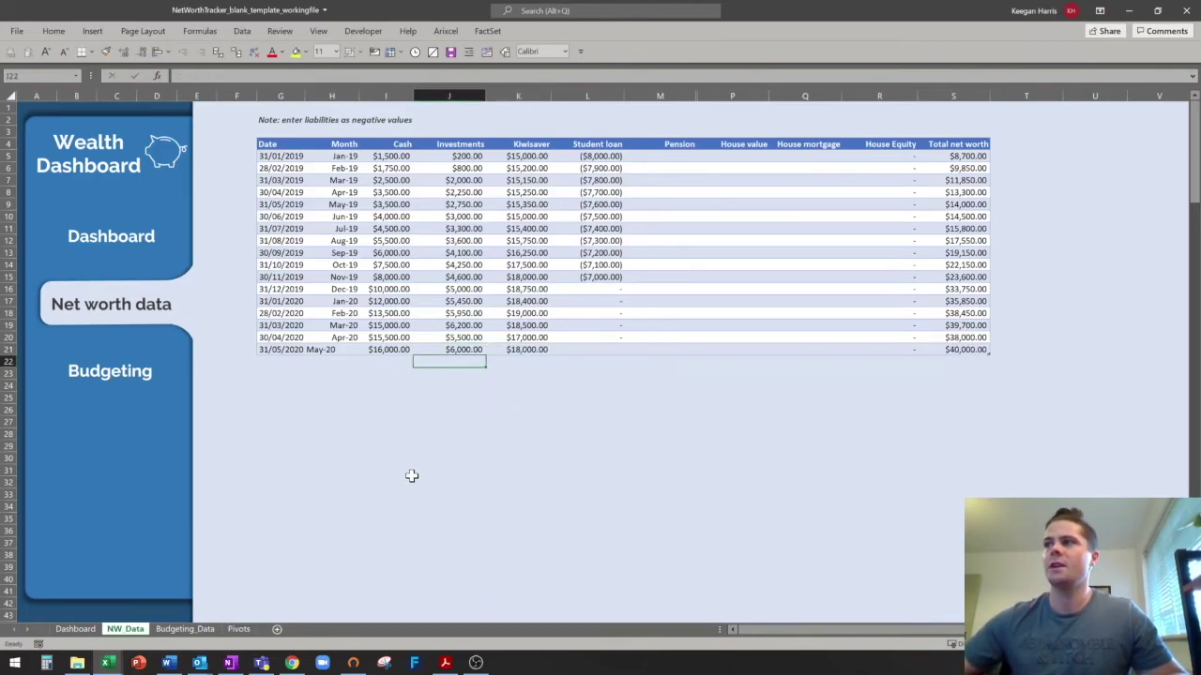
Return to the Dashboard sheet and refresh it to bring the May-20 data into the net worth chart.
left_click(67, 631)
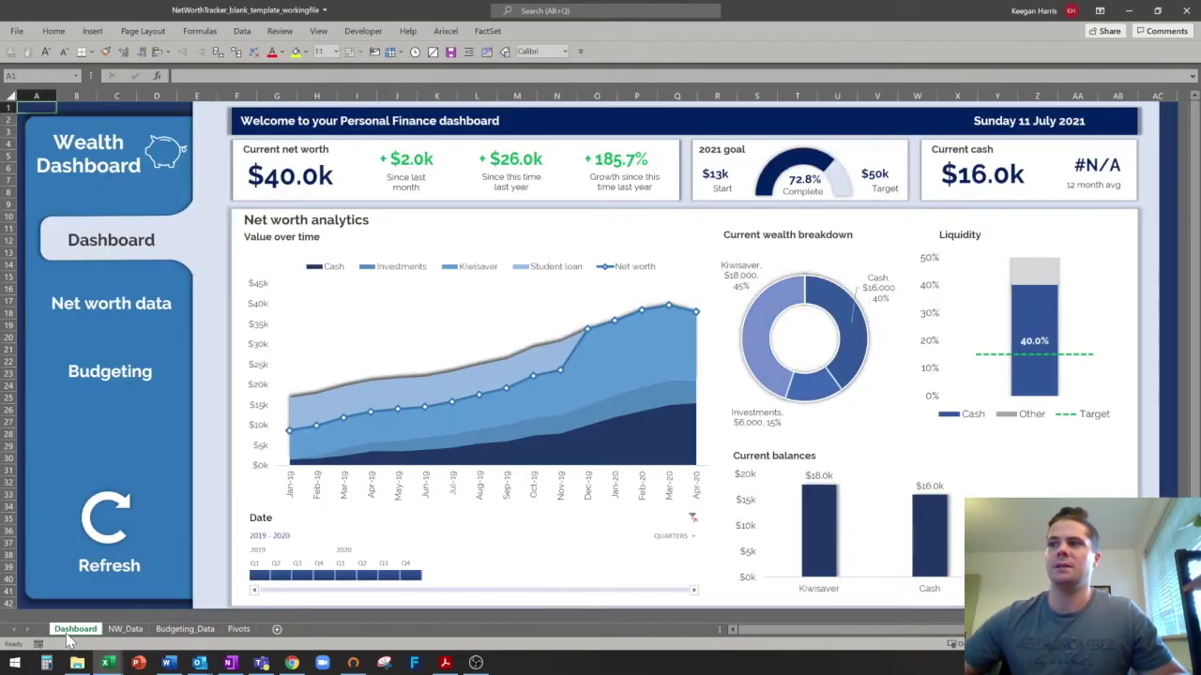
left_click(96, 528)
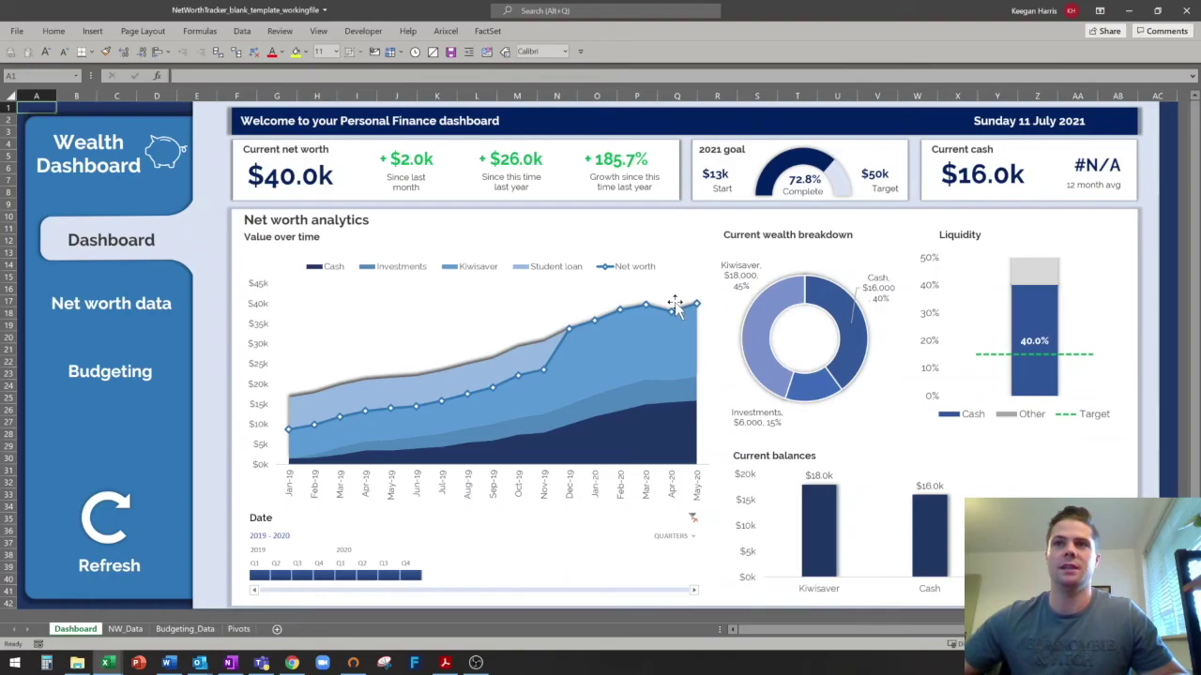
On the Pivots sheet, extend the Period rank formula in column A down to the May-20 row.
mouse_move(764, 357)
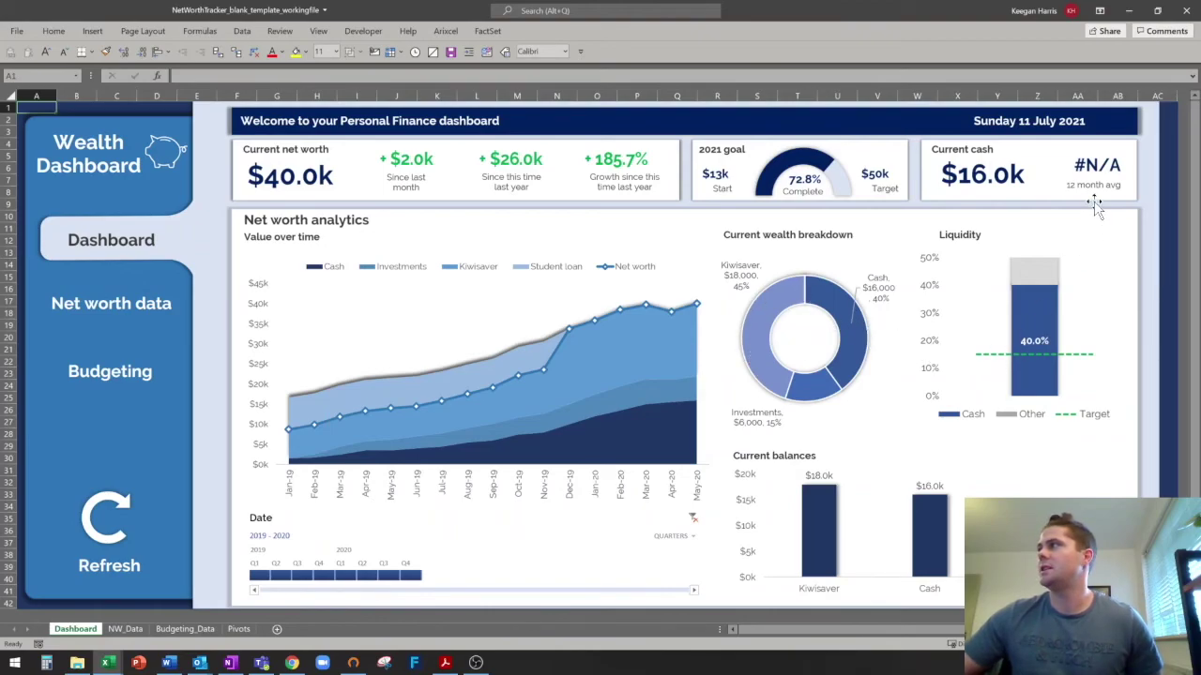
left_click(238, 629)
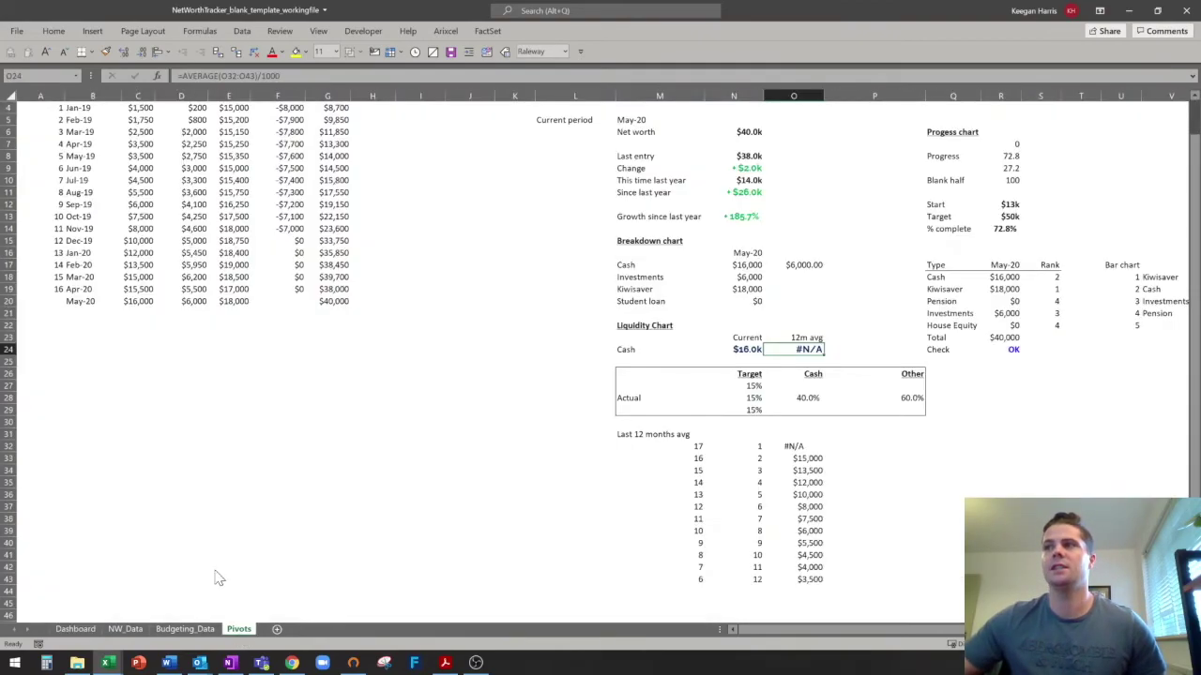
scroll(369, 467, "up", 1)
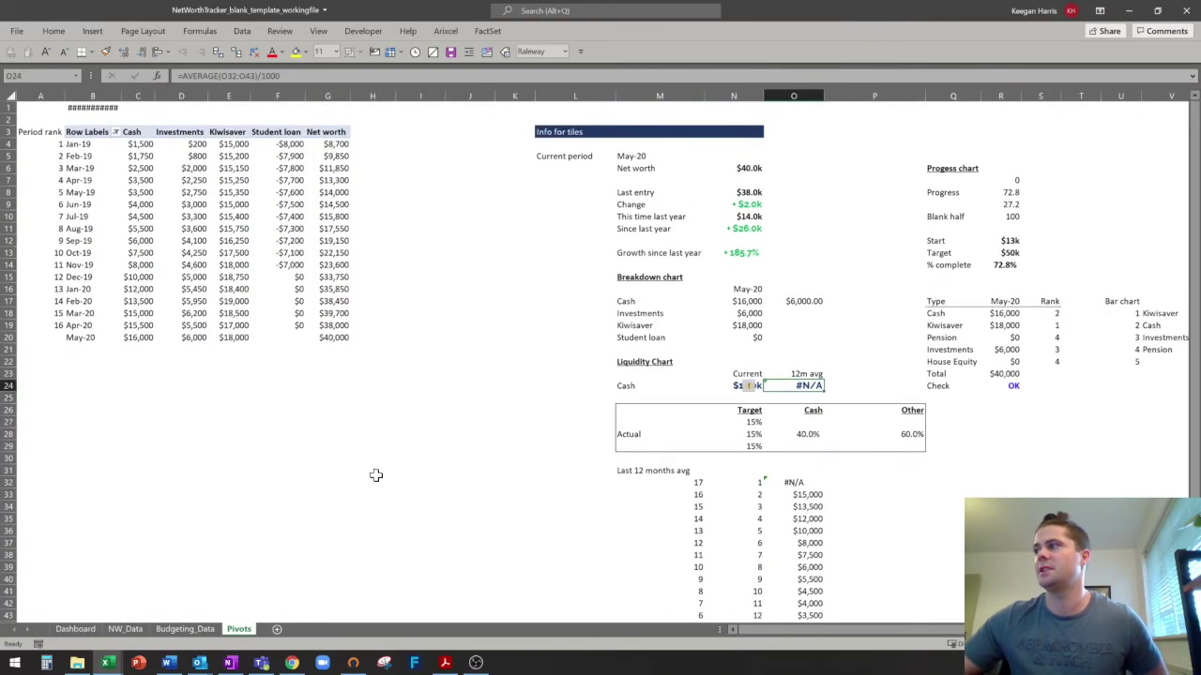
left_click(39, 335)
left_click(62, 329)
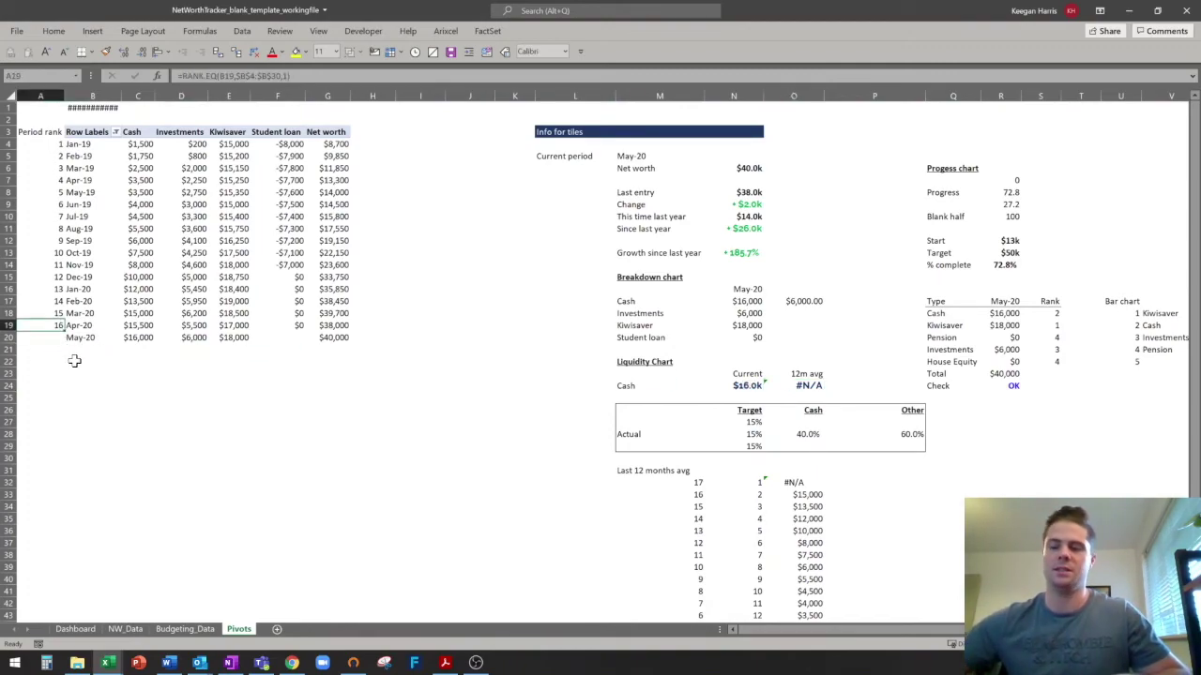
key("Down")
key("ctrl+d")
key("Down")
key("Up")
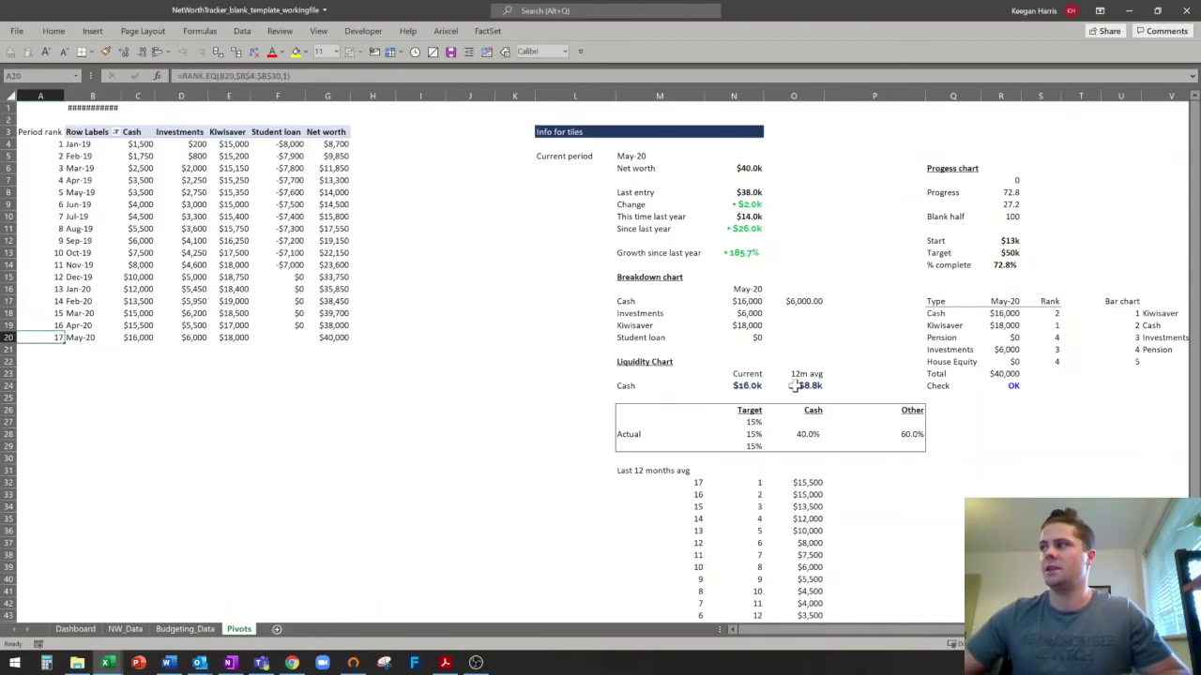
Return to the Dashboard sheet to check the 12-month average cash figure, and save the workbook.
left_click(76, 628)
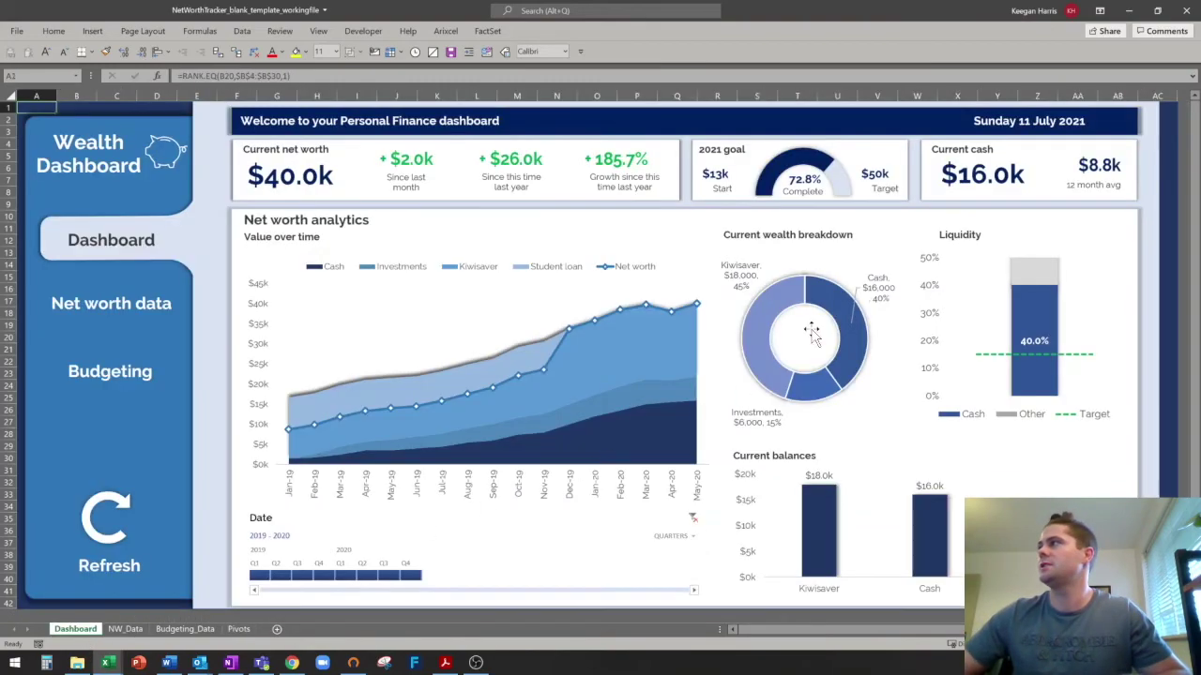
left_click(451, 53)
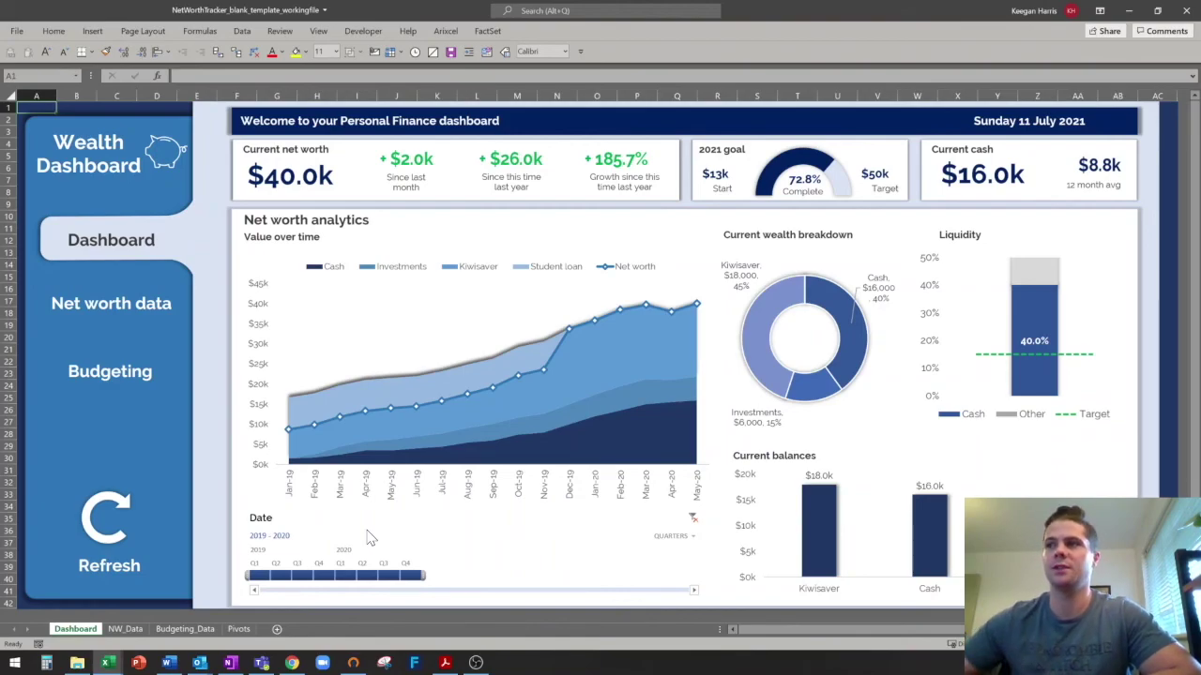
left_click(242, 31)
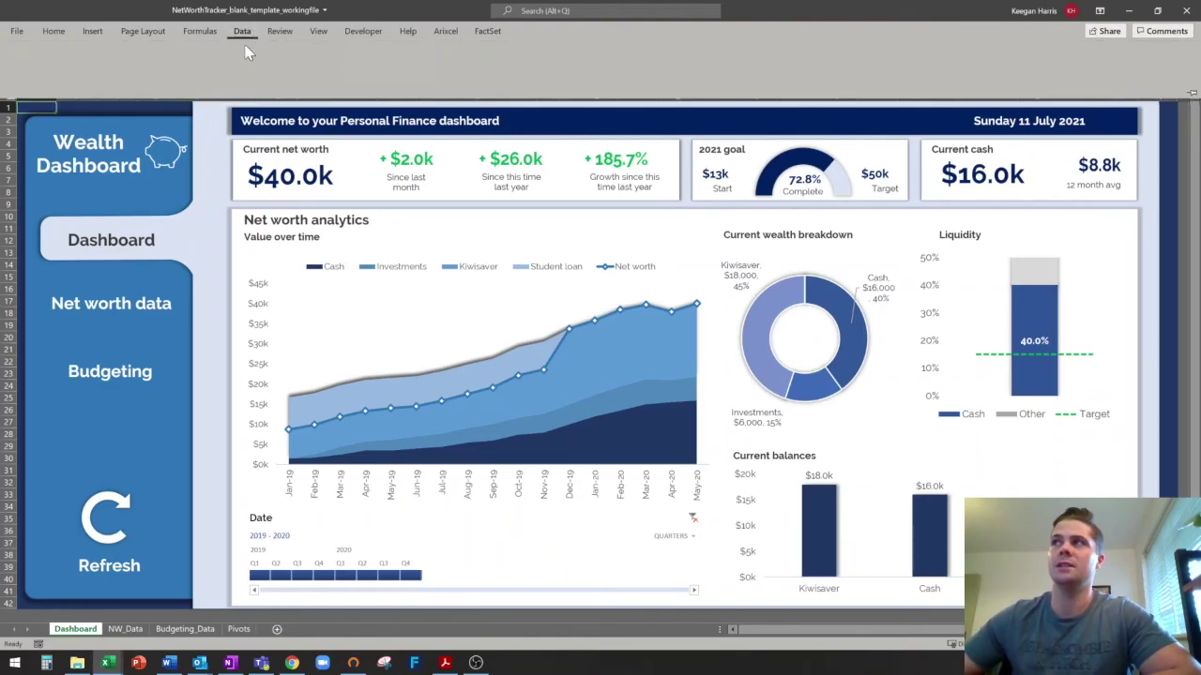
left_click(243, 33)
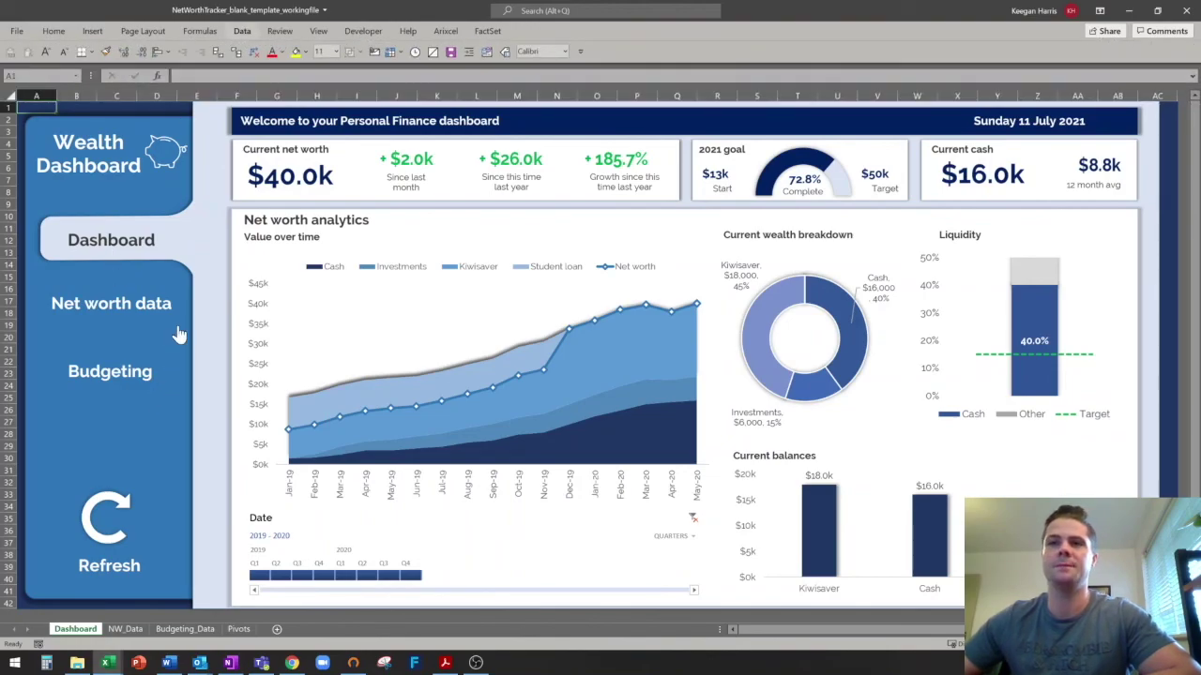